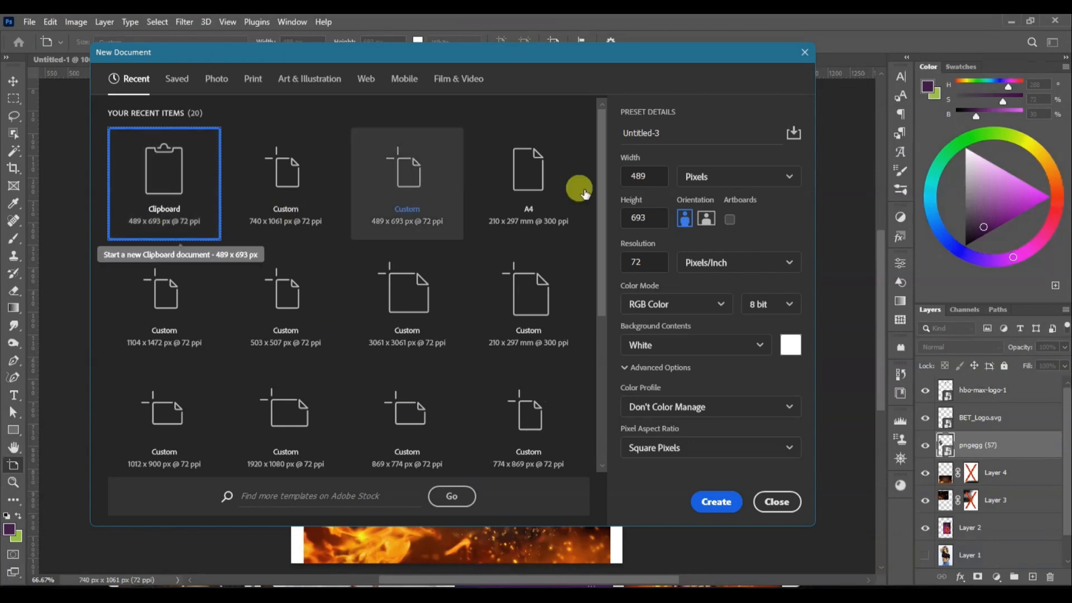
# - Create a new 489 x 693 px, 72 ppi RGB document with artboards enabled
pyautogui.click(729, 225)
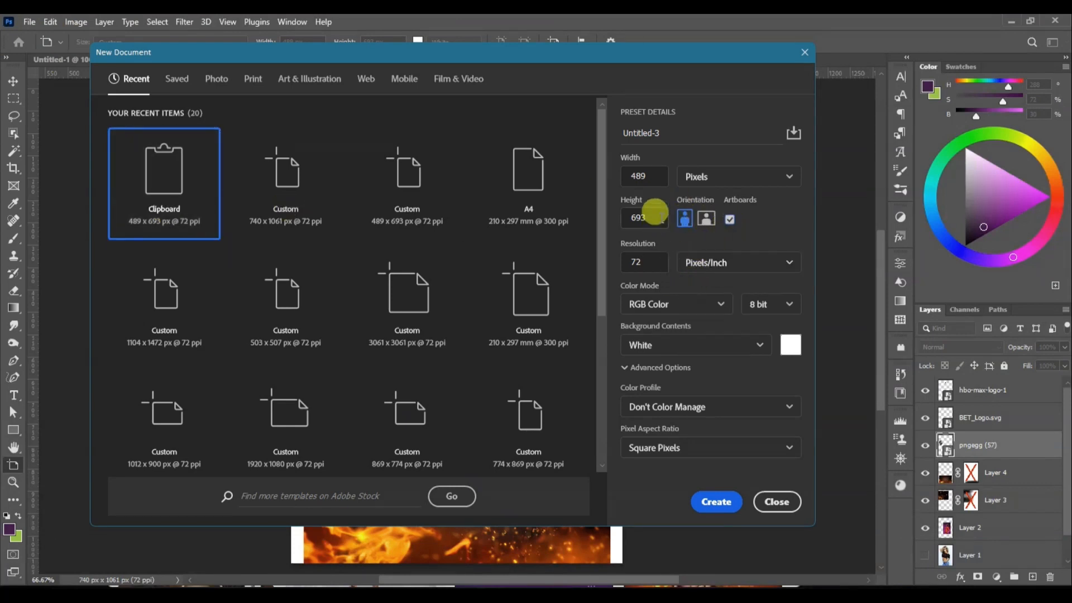
pyautogui.click(717, 502)
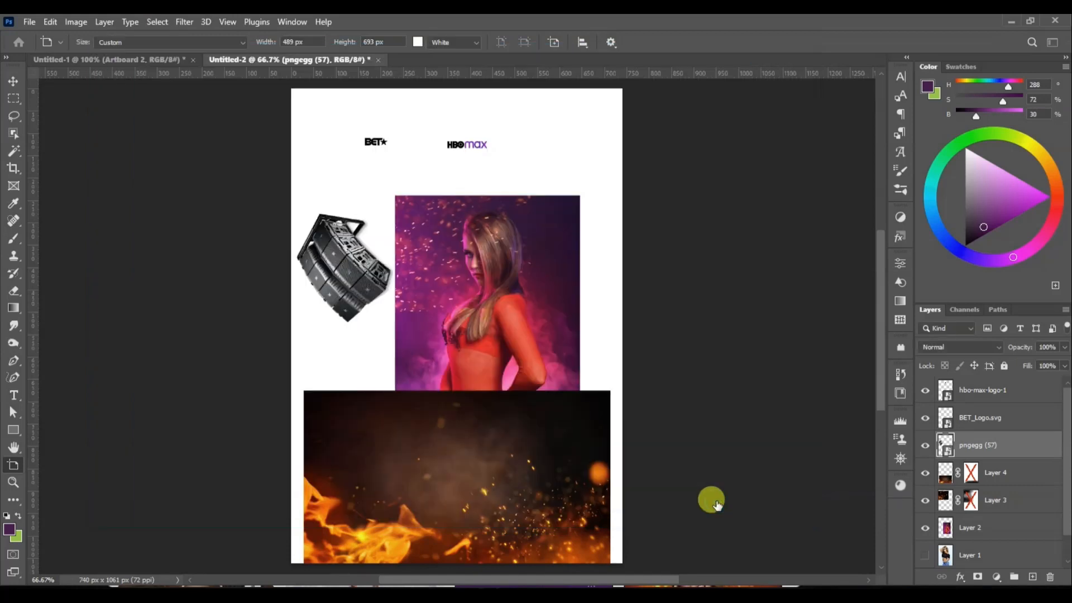
pyautogui.hotkey('ctrl', '+')
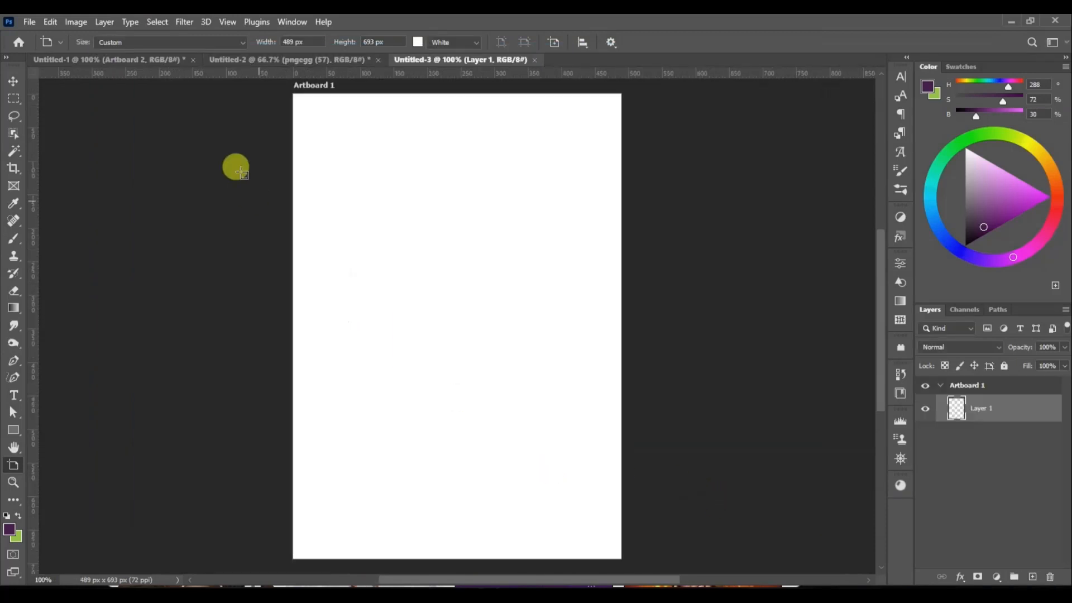
# - Add a Solid Color fill layer in dark brown to the artboard
pyautogui.click(999, 576)
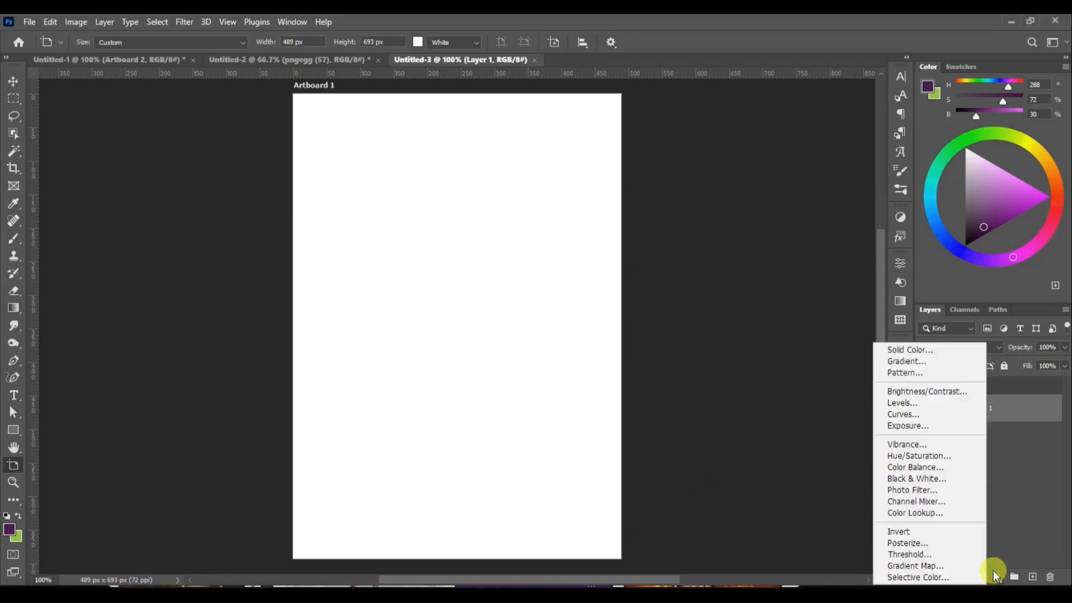
pyautogui.click(904, 350)
pyautogui.click(831, 509)
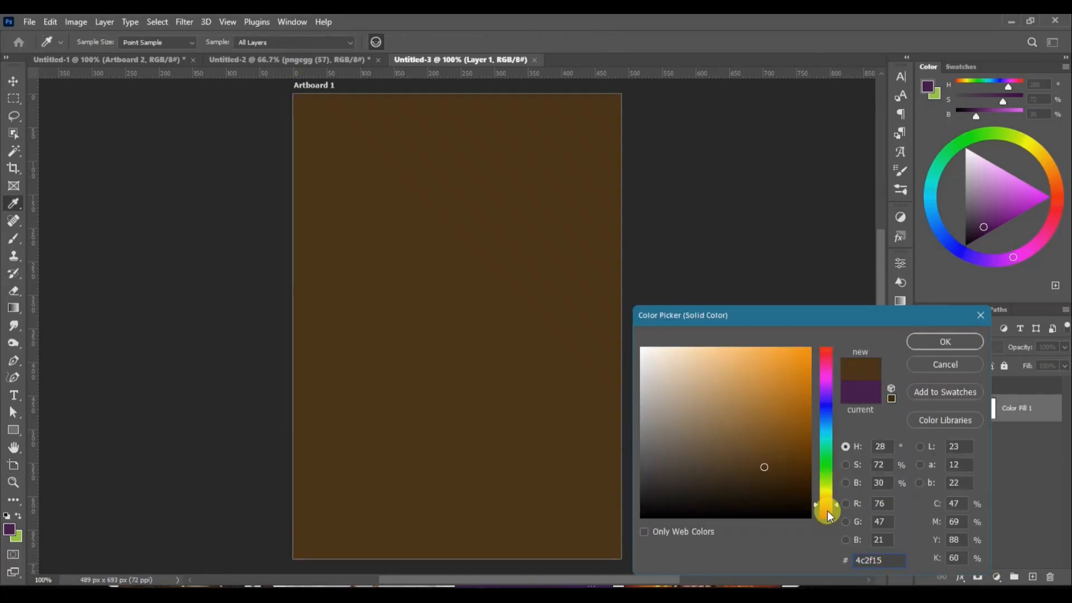
pyautogui.moveTo(829, 512); pyautogui.dragTo(828, 510)
pyautogui.click(805, 470)
pyautogui.click(943, 340)
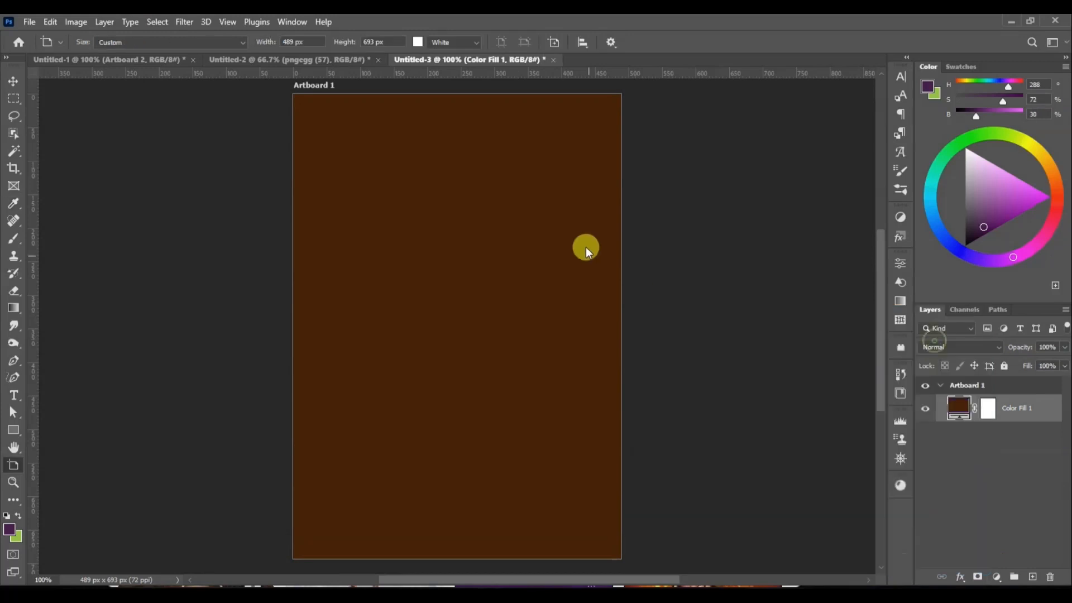
# - Add an empty layer above the brown fill and set the Brush's foreground color to near-black (#0c0c0c)
pyautogui.click(994, 578)
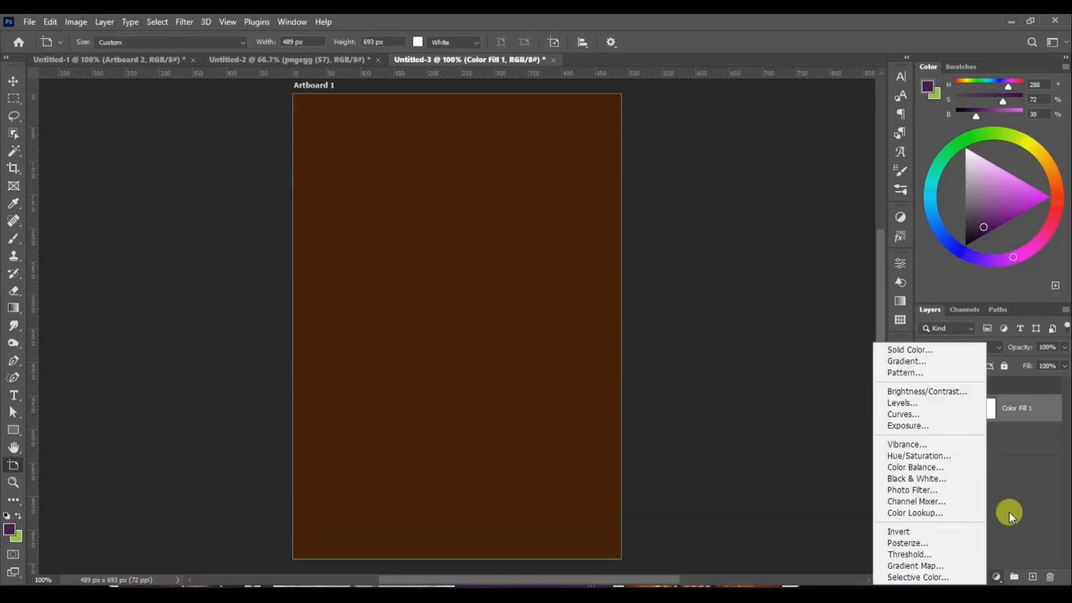
pyautogui.click(1031, 572)
pyautogui.click(1033, 577)
pyautogui.press('b')
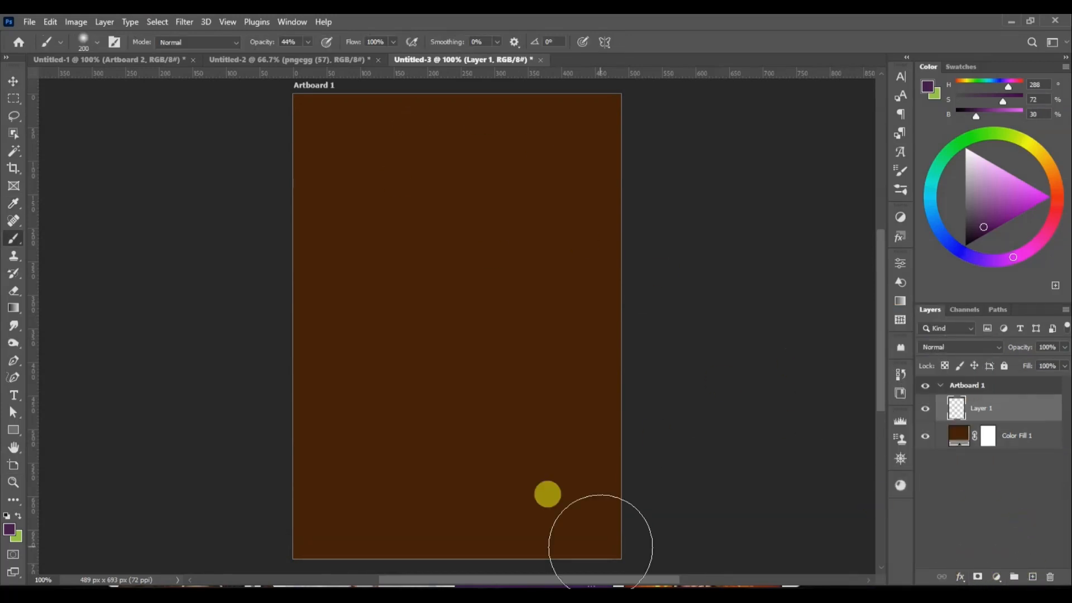
pyautogui.press(']')
pyautogui.press(']')
pyautogui.press(']')
pyautogui.press(']')
pyautogui.click(7, 533)
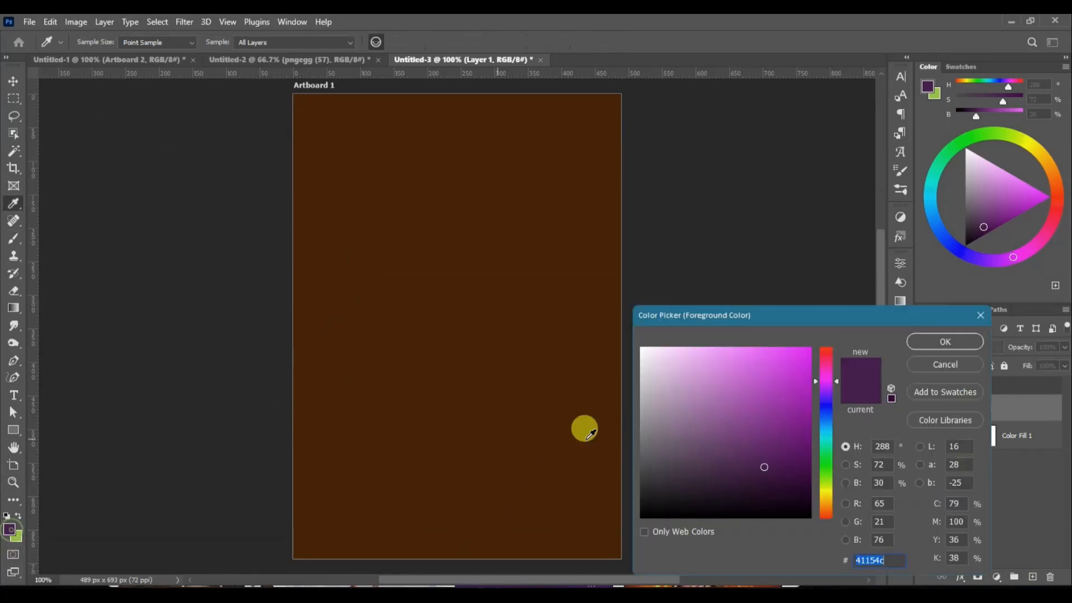
pyautogui.click(645, 509)
pyautogui.click(928, 342)
# - Paint soft dark shading around the artboard's edges with a 250 px brush at 44% opacity, leaving the center brown
pyautogui.press('[')
pyautogui.press('[')
pyautogui.press('[')
pyautogui.press('[')
pyautogui.press('[')
pyautogui.press('[')
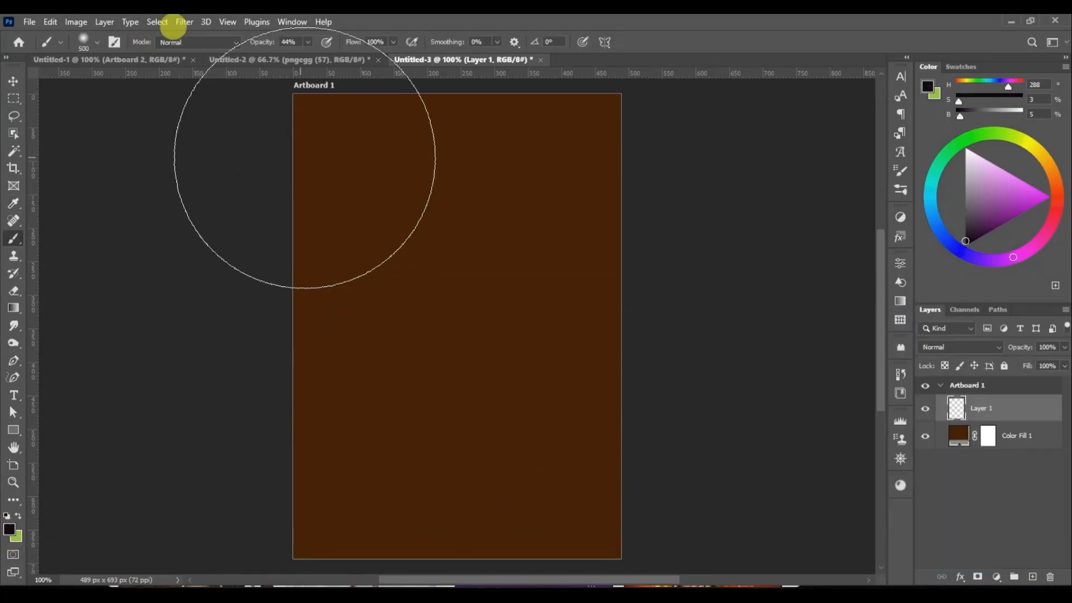
pyautogui.moveTo(308, 135)
pyautogui.mouseDown()
pyautogui.moveTo(625, 108)
pyautogui.moveTo(364, 113)
pyautogui.moveTo(290, 359)
pyautogui.moveTo(352, 539)
pyautogui.moveTo(642, 541)
pyautogui.moveTo(644, 309)
pyautogui.moveTo(455, 196)
pyautogui.moveTo(314, 264)
pyautogui.mouseUp()
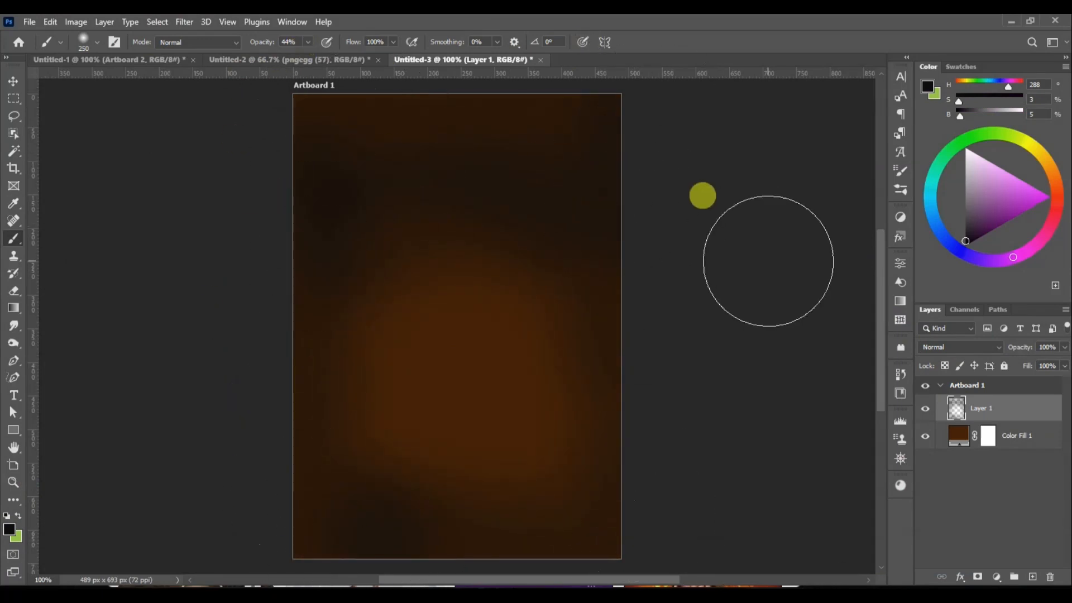
# - Add a Gradient Fill layer using the first Basics preset and set its starting color stop to light pink-violet
pyautogui.click(996, 578)
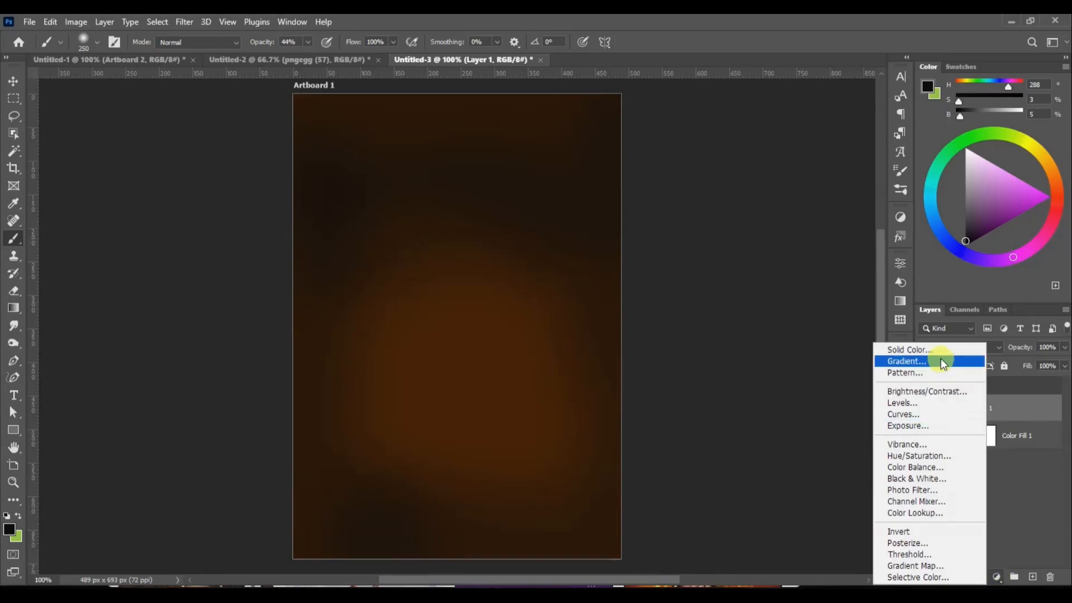
pyautogui.click(921, 357)
pyautogui.click(836, 189)
pyautogui.click(745, 236)
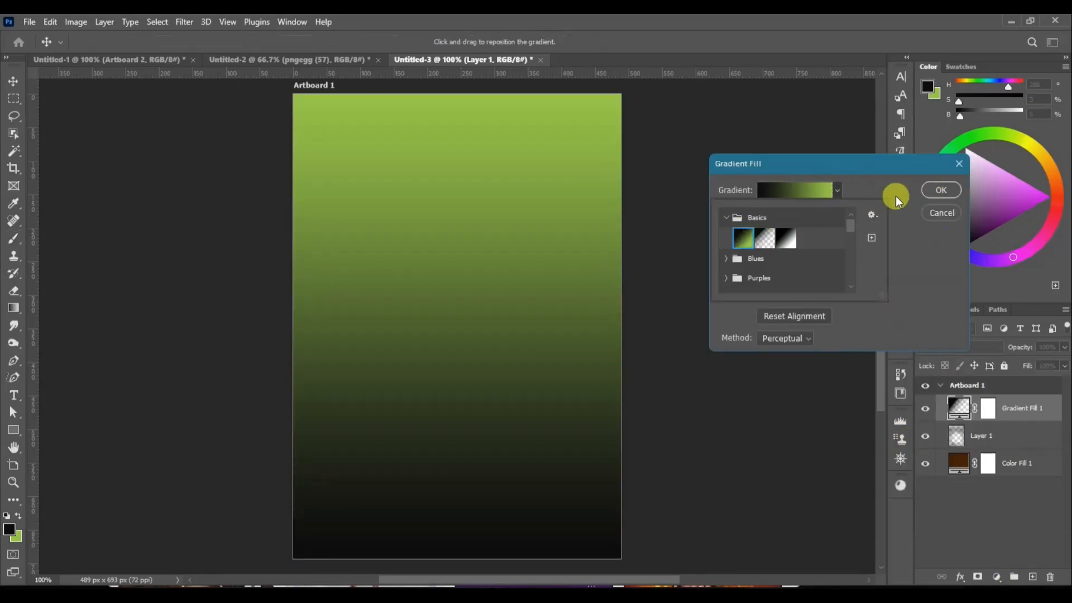
pyautogui.click(795, 196)
pyautogui.doubleClick(722, 359)
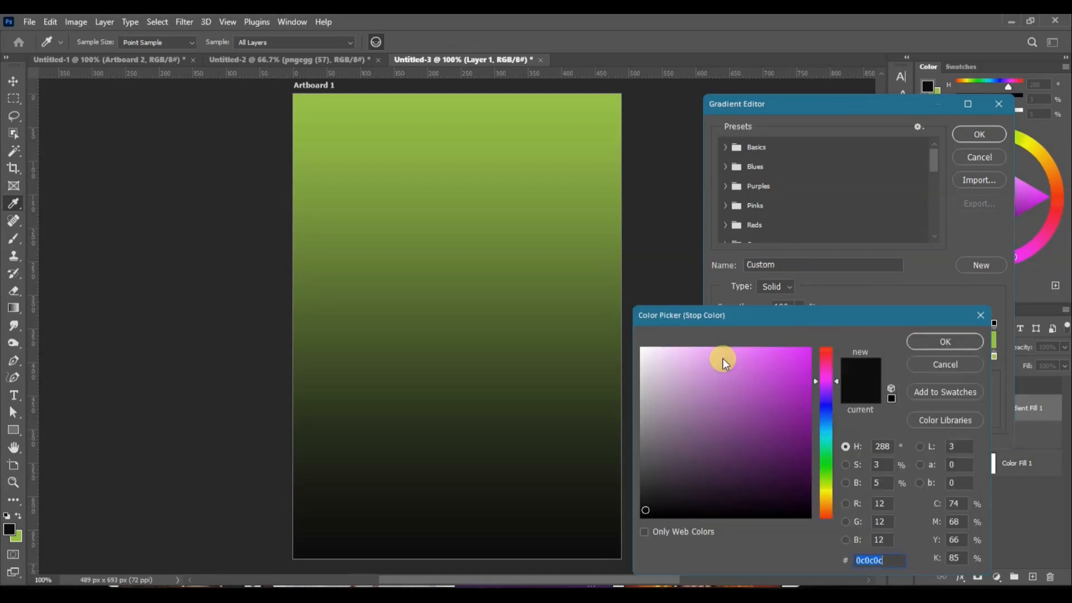
pyautogui.click(723, 348)
pyautogui.click(919, 338)
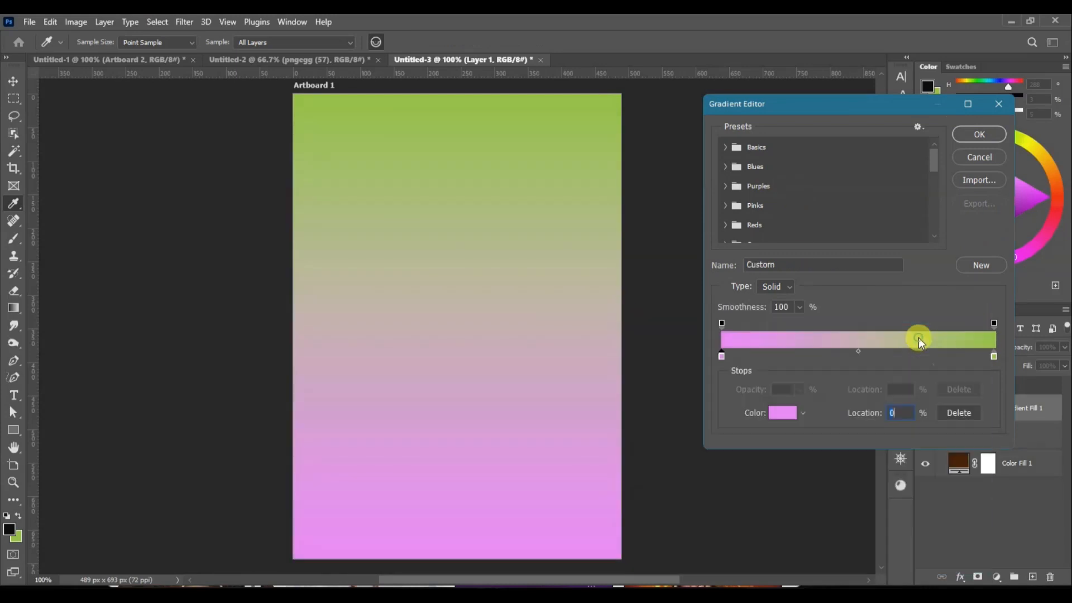
# - Set the gradient's end color stop to dark purple and reverse the gradient so the light tone is at the top
pyautogui.doubleClick(994, 355)
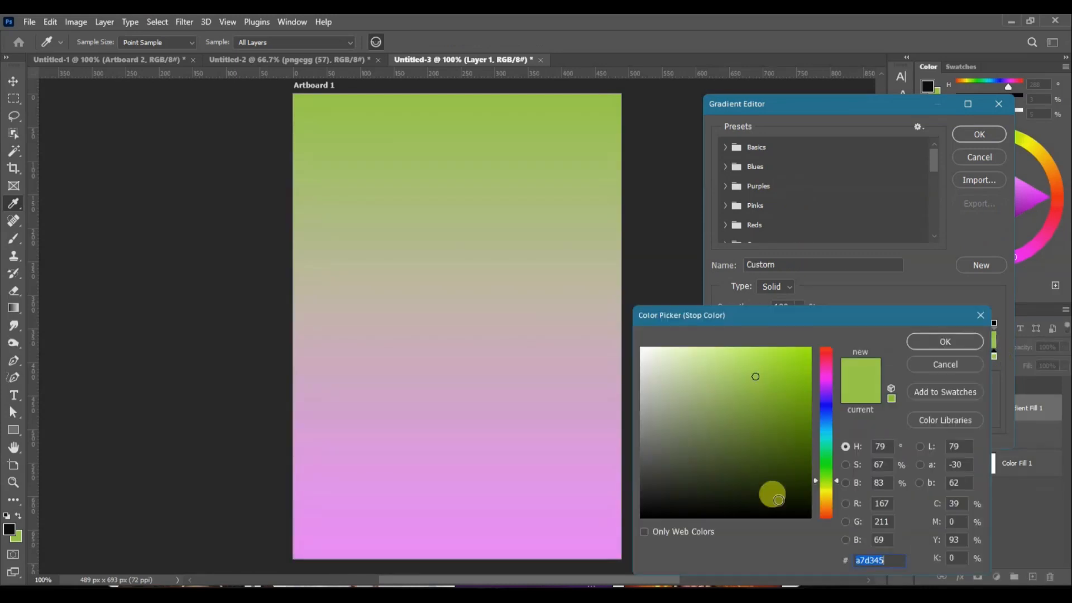
pyautogui.click(827, 382)
pyautogui.click(782, 450)
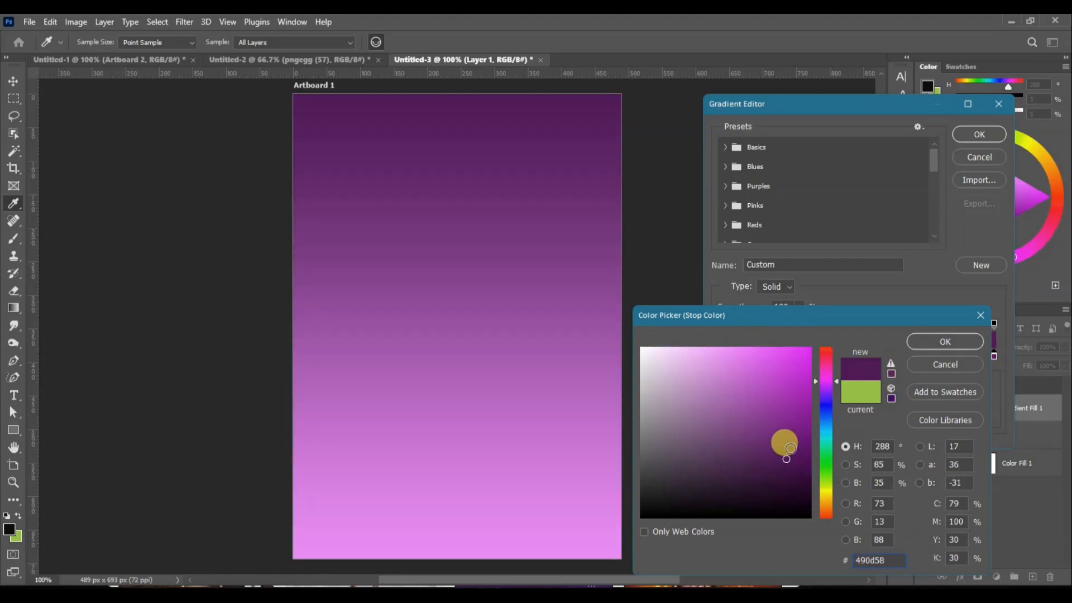
pyautogui.click(921, 340)
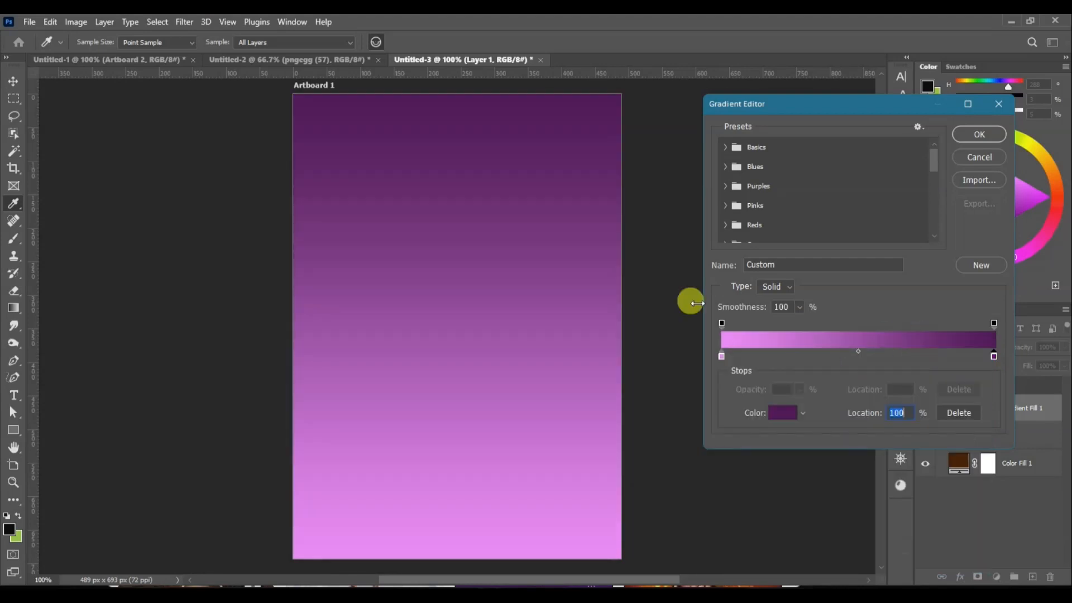
pyautogui.click(973, 136)
pyautogui.click(760, 278)
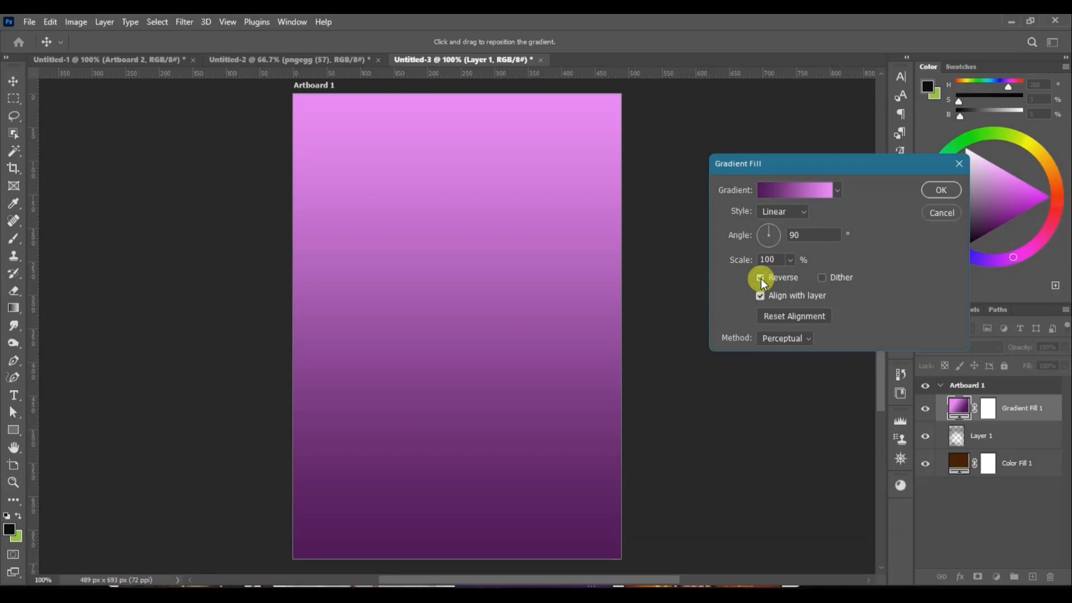
pyautogui.click(933, 188)
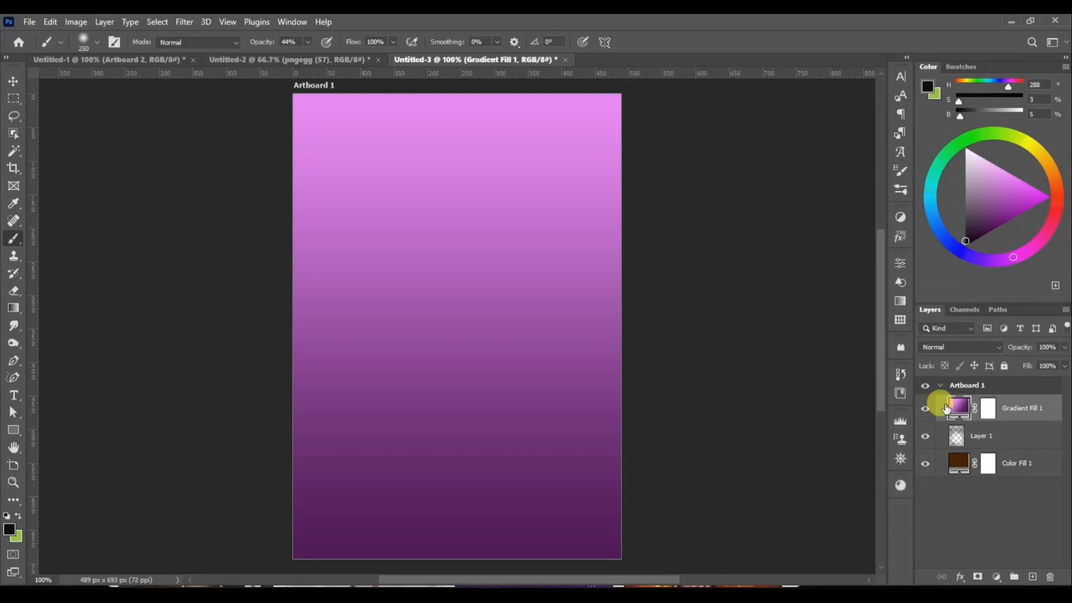
# - Copy the sparks layer (Layer 3) from Untitled-2 into Untitled-3 and place it over the lower part of the artboard
pyautogui.click(340, 61)
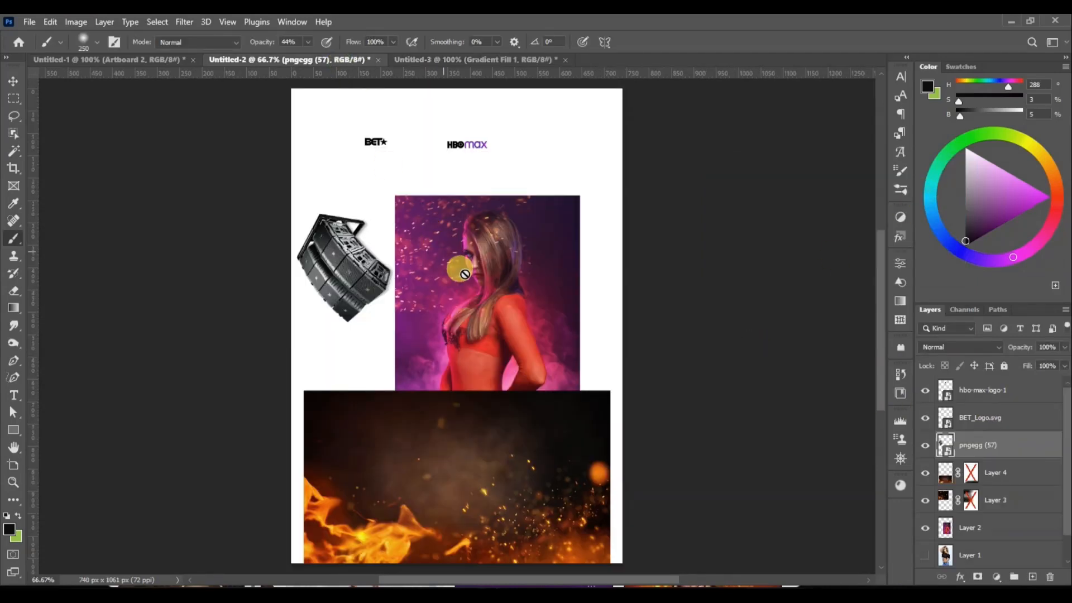
pyautogui.press('v')
pyautogui.click(432, 296)
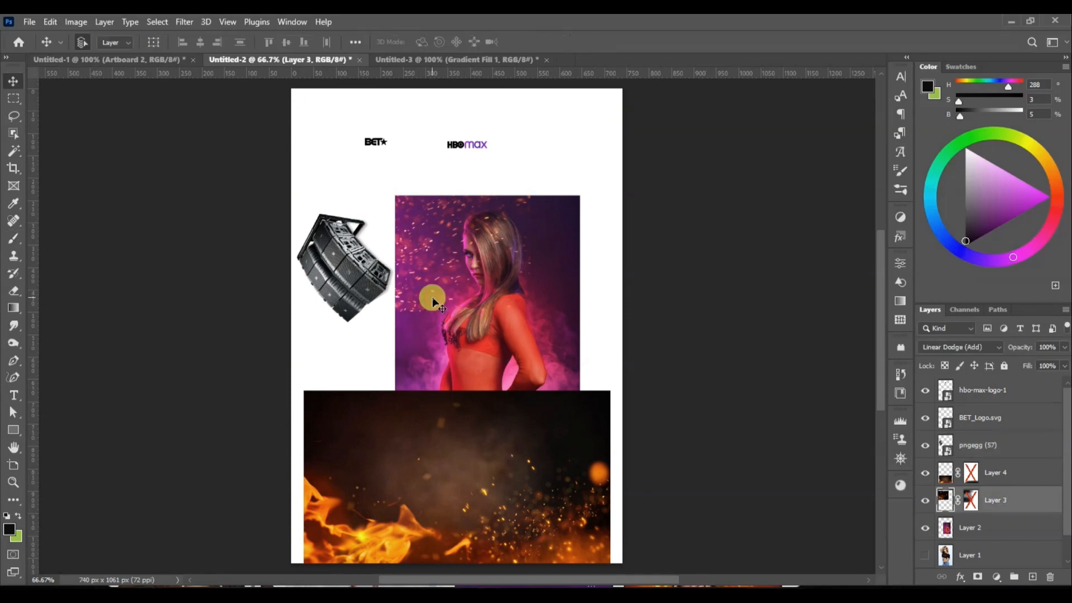
pyautogui.moveTo(1021, 504); pyautogui.dragTo(507, 274)
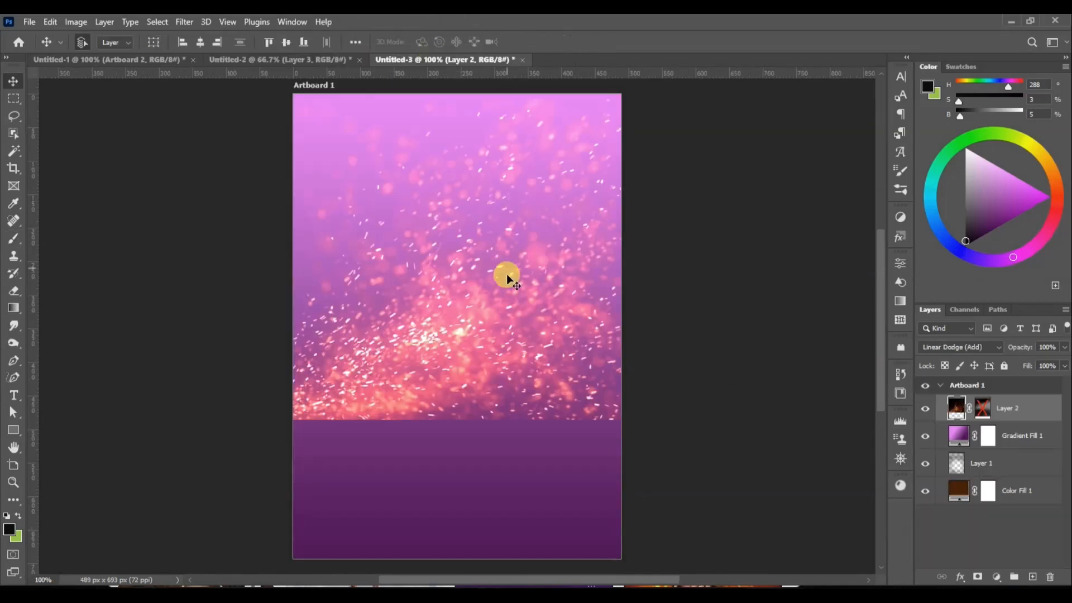
pyautogui.moveTo(455, 332); pyautogui.dragTo(455, 456)
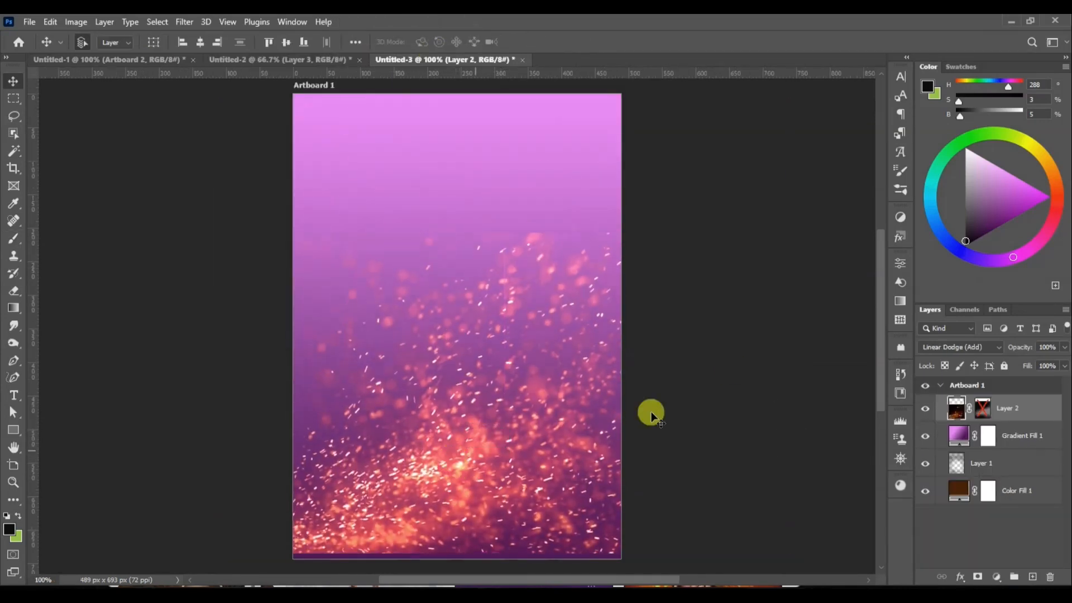
# - Enable the sparks layer's mask and shift the layer slightly down and left
pyautogui.rightClick(986, 415)
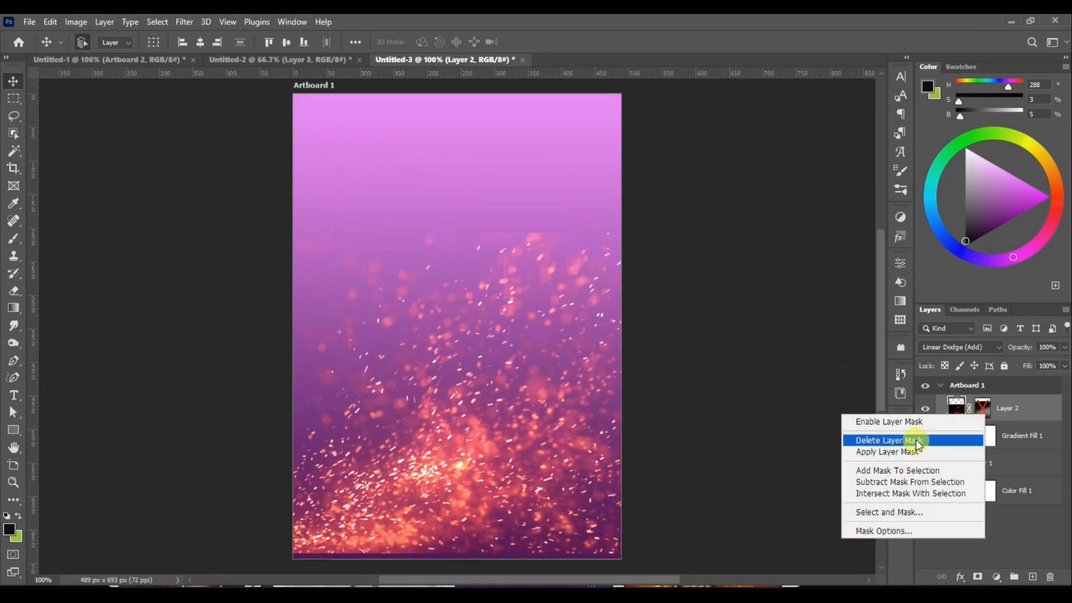
pyautogui.click(908, 421)
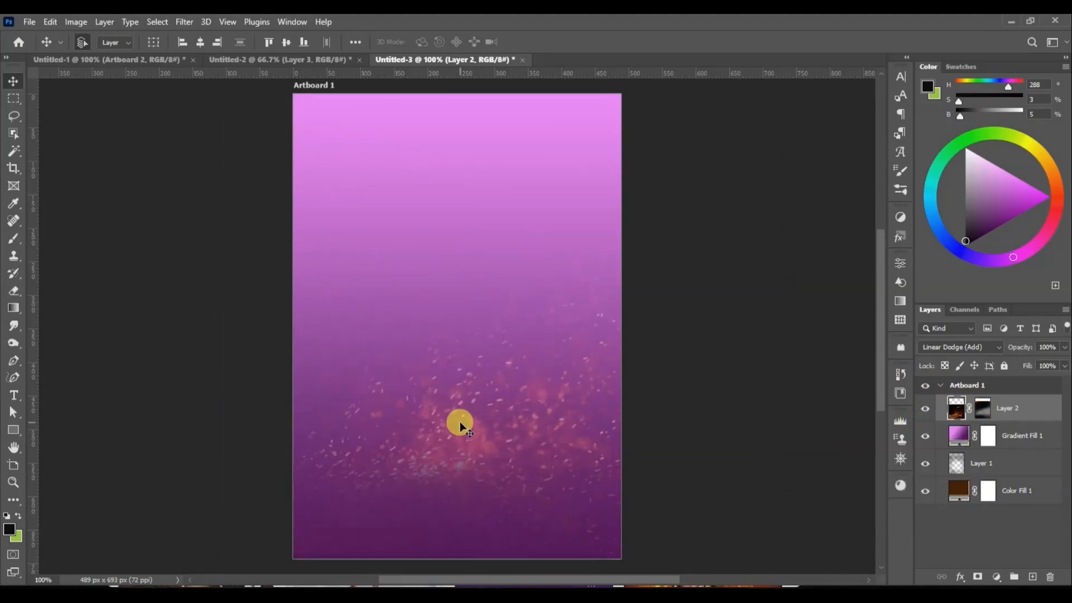
pyautogui.moveTo(460, 426); pyautogui.dragTo(453, 450)
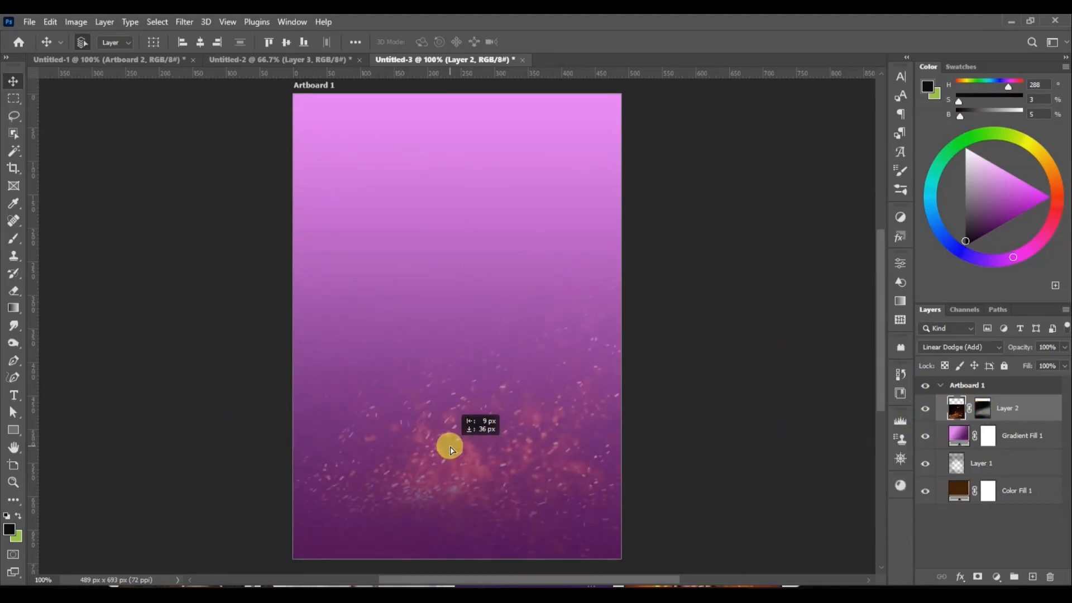
# - Copy the fire image (Layer 4) from Untitled-2 into Untitled-3 and align it with the artboard's top-left corner
pyautogui.click(286, 61)
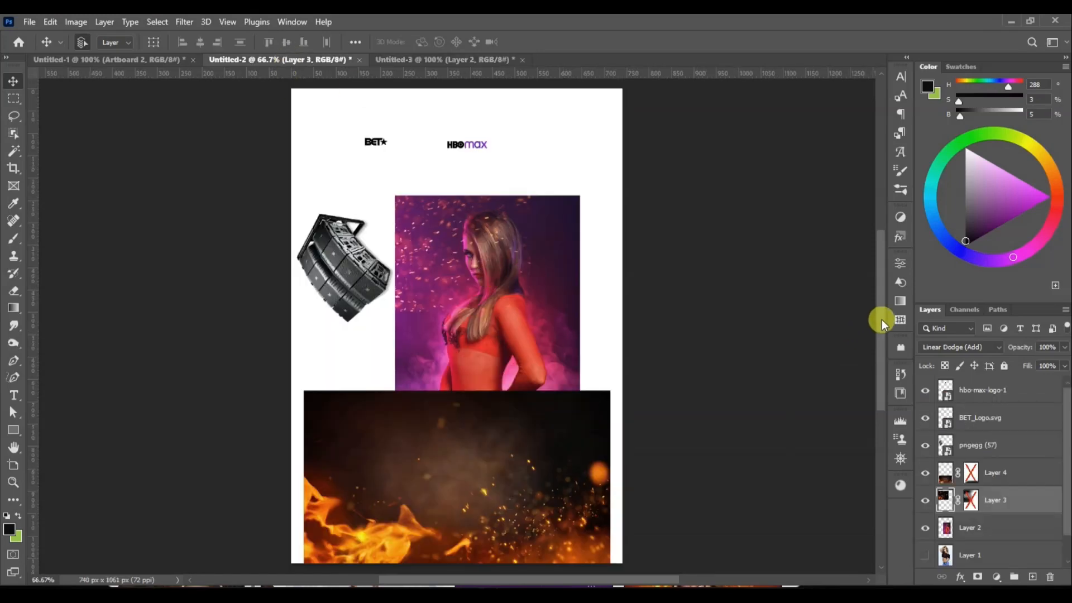
pyautogui.moveTo(882, 320); pyautogui.dragTo(886, 351)
pyautogui.moveTo(512, 332)
pyautogui.mouseDown()
pyautogui.moveTo(534, 351)
pyautogui.moveTo(499, 332)
pyautogui.mouseUp()
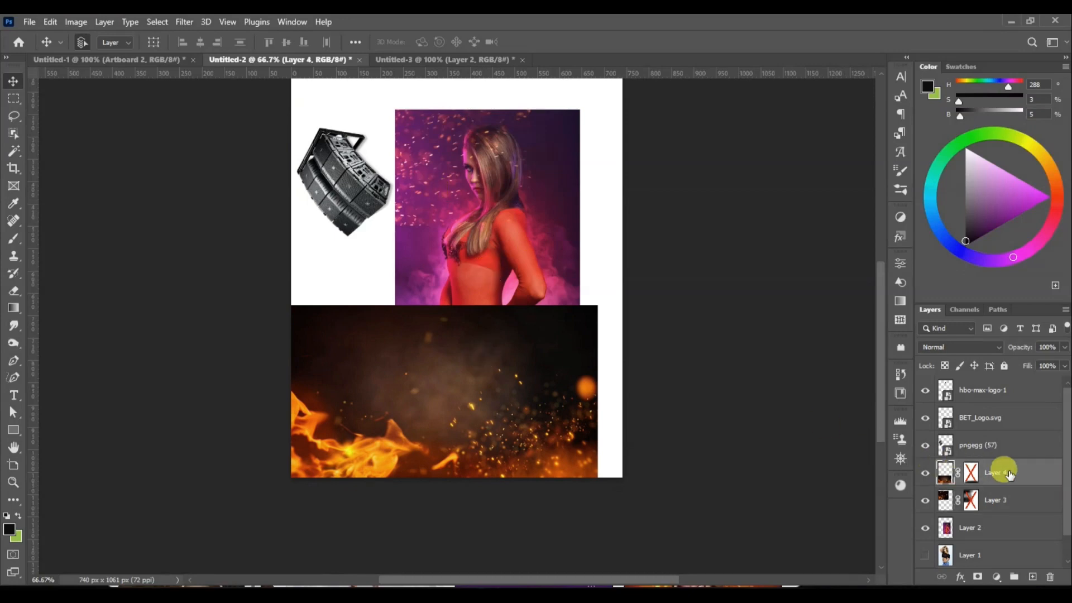
pyautogui.moveTo(1005, 471); pyautogui.dragTo(535, 233)
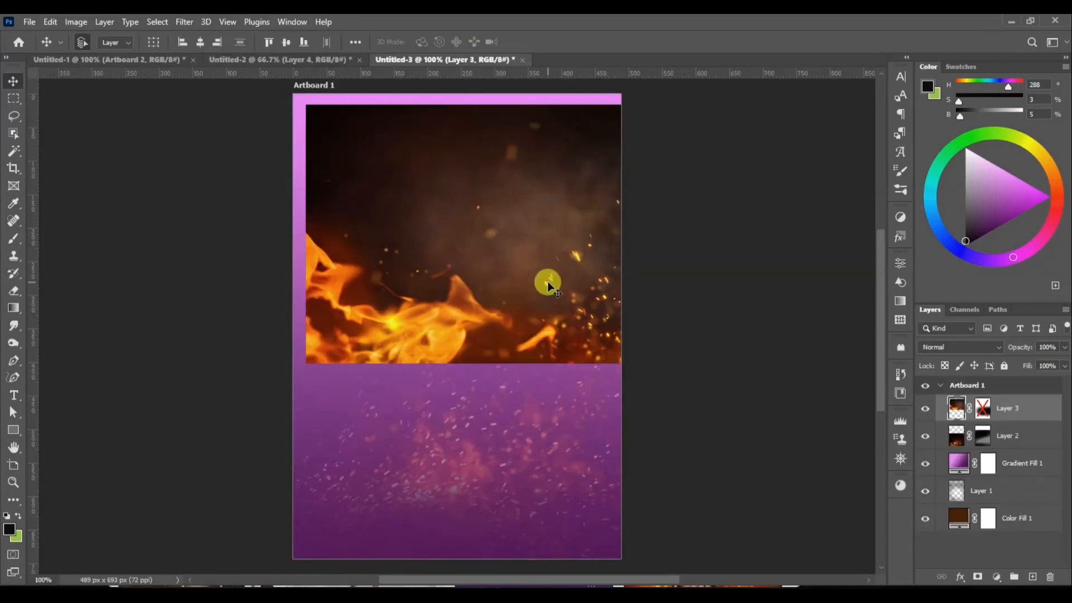
pyautogui.moveTo(549, 285); pyautogui.dragTo(521, 254)
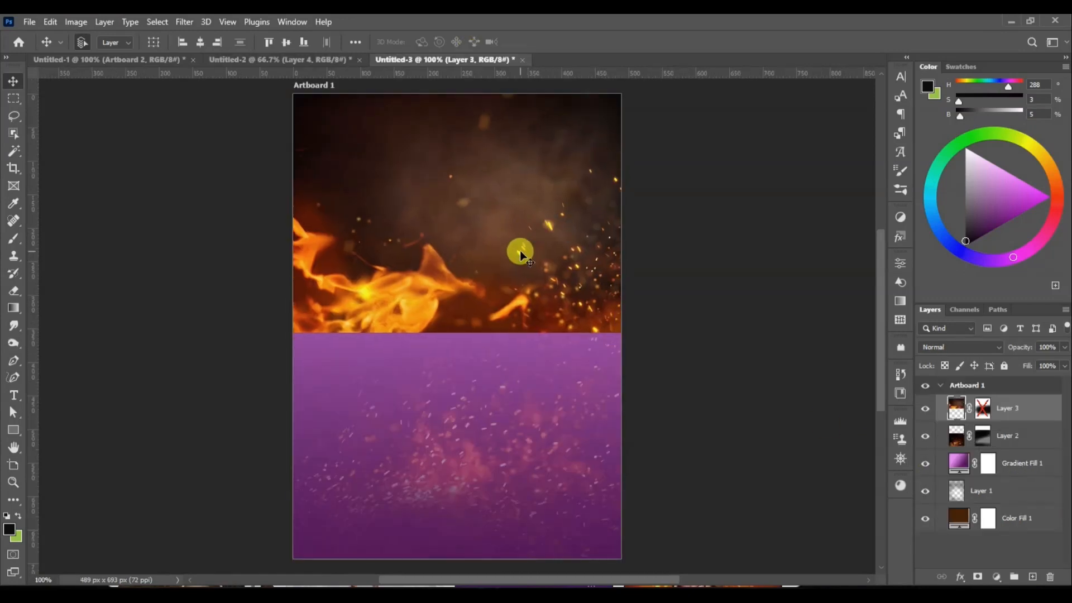
# - Enable the fire layer's mask, shift the layer up and left, and set its blend mode to Screen
pyautogui.click(984, 412)
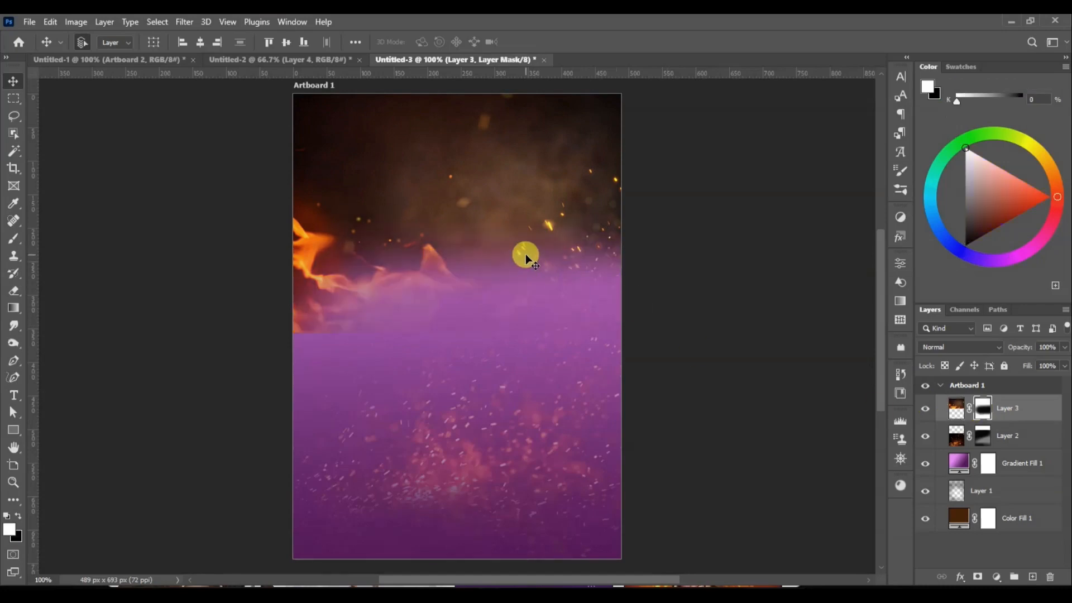
pyautogui.moveTo(516, 255); pyautogui.dragTo(466, 236)
pyautogui.click(994, 347)
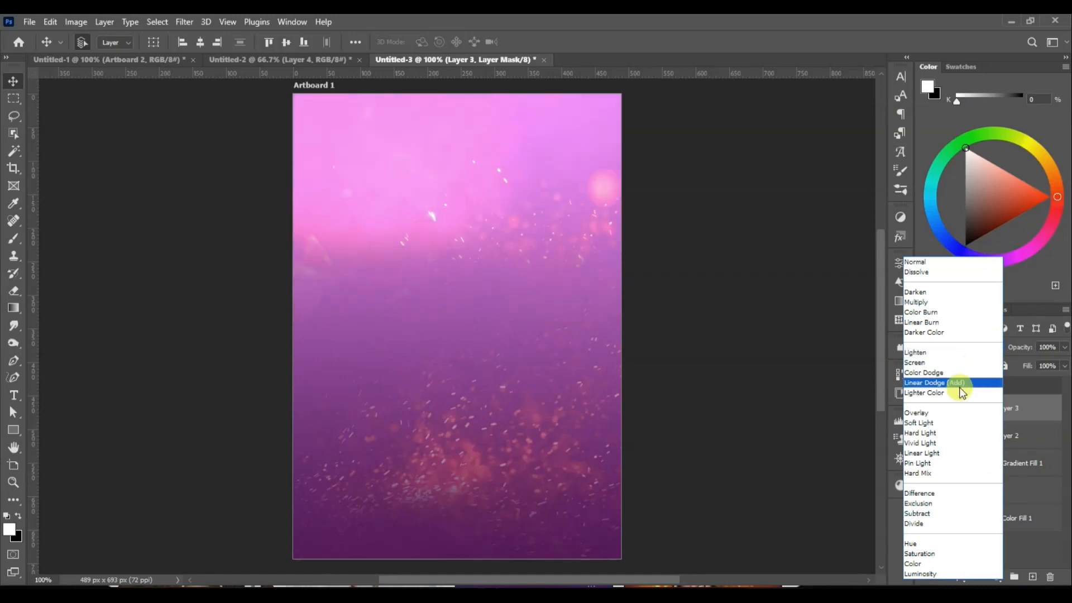
pyautogui.click(931, 362)
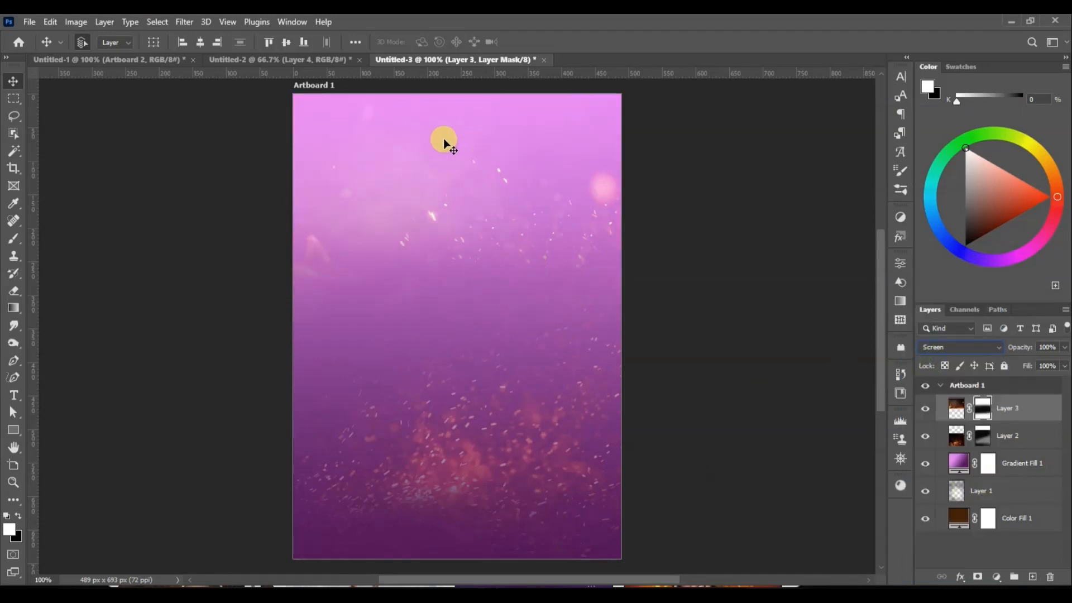
# - Copy the woman's photo (Layer 2) from Untitled-2 into Untitled-3 and place it near the middle of the artboard
pyautogui.click(306, 66)
pyautogui.click(1008, 489)
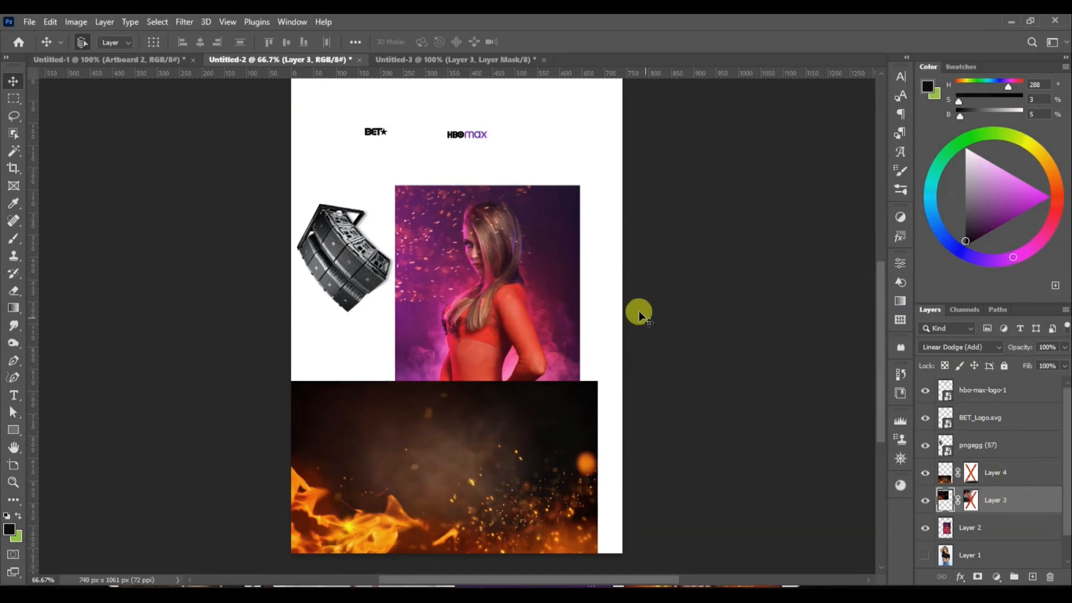
pyautogui.moveTo(973, 535); pyautogui.dragTo(491, 315)
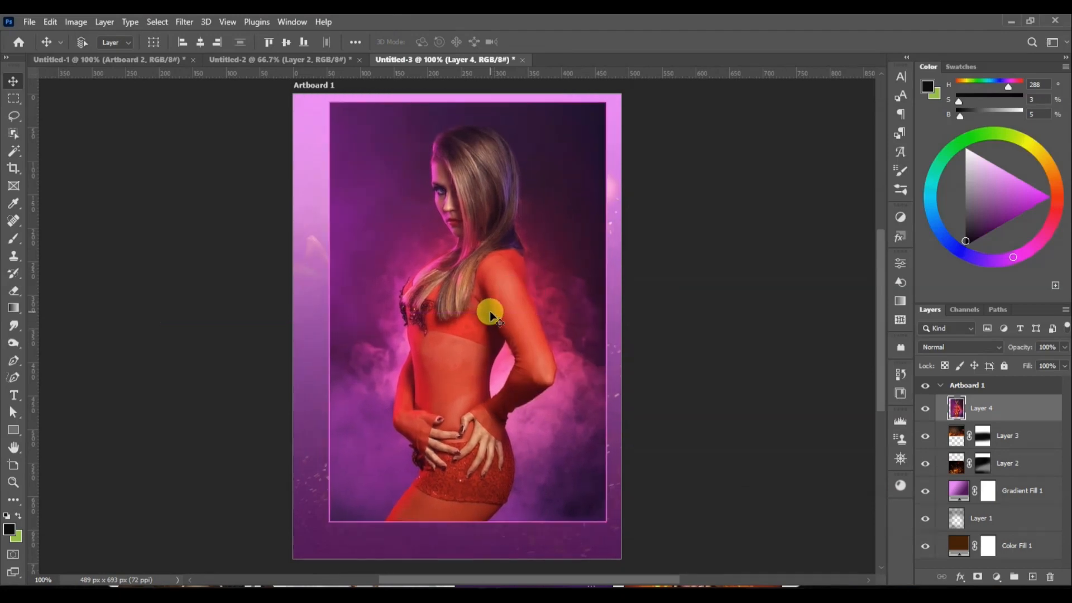
# - Scale the woman's photo down around its centre and shift it slightly down and left on the artboard
pyautogui.hotkey('ctrl', 't')
pyautogui.moveTo(607, 102); pyautogui.dragTo(591, 120)
pyautogui.press('Return')
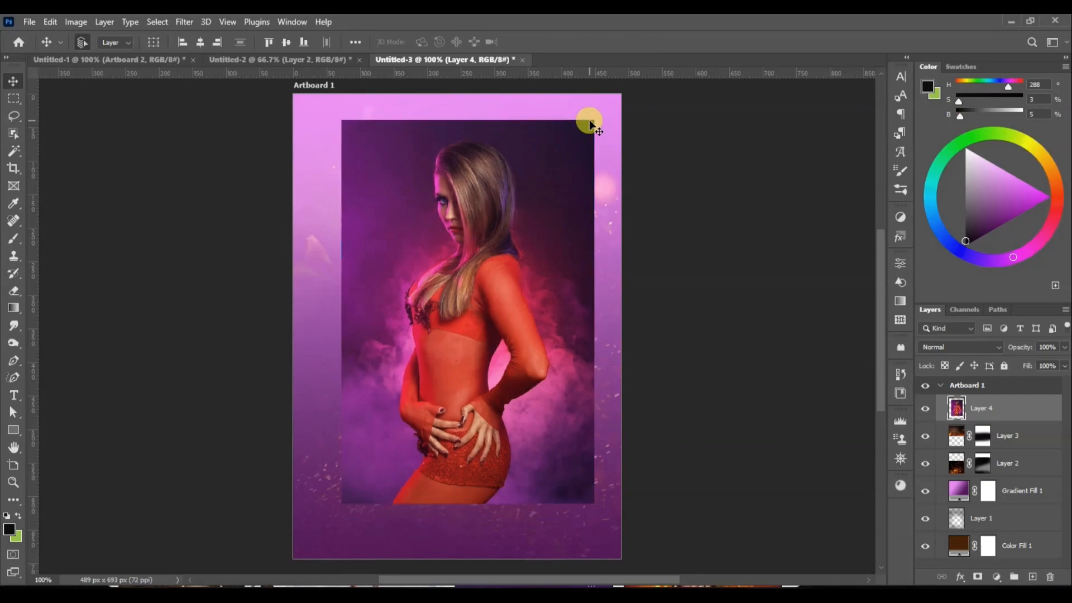
pyautogui.moveTo(495, 303); pyautogui.dragTo(486, 309)
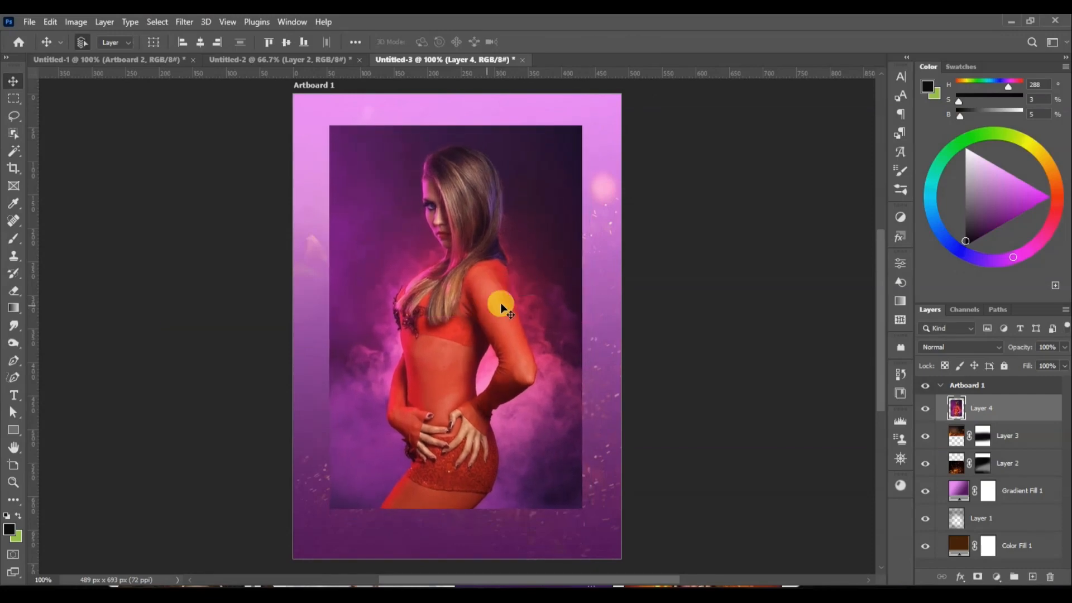
# - Add a layer mask to the woman's photo and paint out its background in black with a soft 100 px brush, using 36% opacity for the finer blending
pyautogui.click(976, 575)
pyautogui.press('d')
pyautogui.press('b')
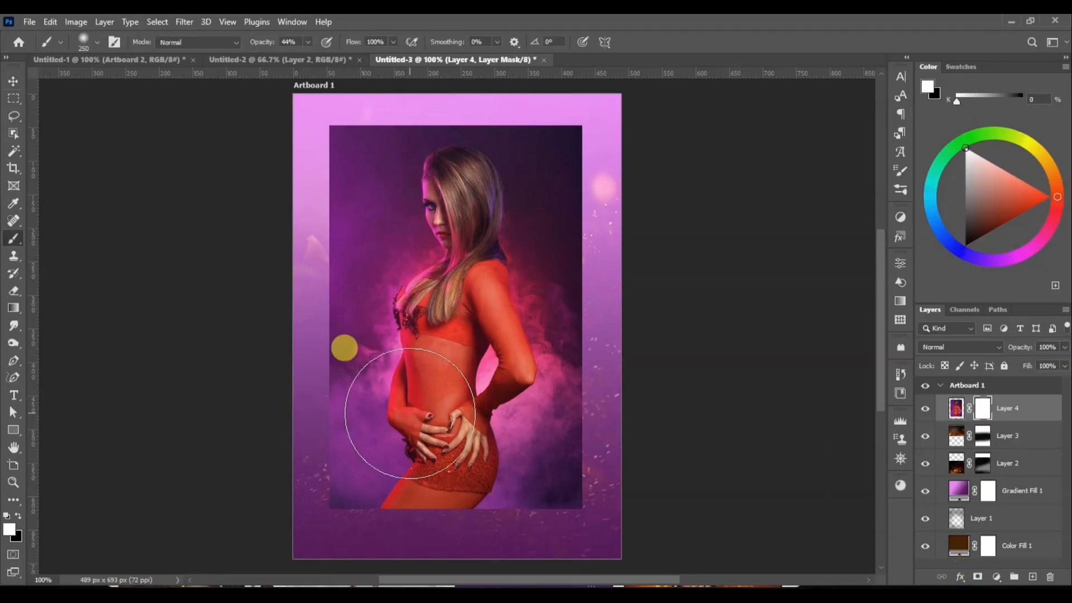
pyautogui.moveTo(271, 45); pyautogui.dragTo(341, 43)
pyautogui.press('[')
pyautogui.press('[')
pyautogui.press('[')
pyautogui.press('[')
pyautogui.press('[')
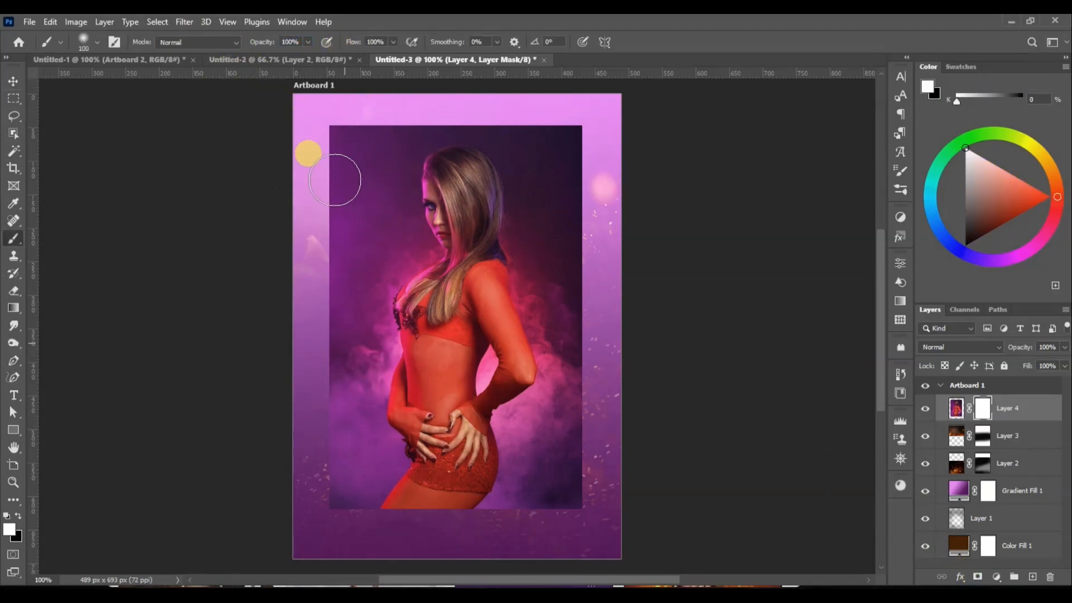
pyautogui.moveTo(335, 180)
pyautogui.mouseDown()
pyautogui.moveTo(335, 132)
pyautogui.moveTo(323, 118)
pyautogui.moveTo(421, 100)
pyautogui.moveTo(574, 124)
pyautogui.moveTo(587, 381)
pyautogui.moveTo(534, 506)
pyautogui.moveTo(502, 519)
pyautogui.moveTo(346, 510)
pyautogui.moveTo(315, 311)
pyautogui.moveTo(347, 167)
pyautogui.mouseUp()
pyautogui.moveTo(264, 42); pyautogui.dragTo(216, 42)
pyautogui.moveTo(351, 109)
pyautogui.mouseDown()
pyautogui.moveTo(383, 144)
pyautogui.moveTo(360, 327)
pyautogui.moveTo(385, 123)
pyautogui.moveTo(415, 123)
pyautogui.moveTo(382, 145)
pyautogui.moveTo(399, 243)
pyautogui.moveTo(367, 279)
pyautogui.moveTo(377, 139)
pyautogui.moveTo(365, 149)
pyautogui.moveTo(346, 271)
pyautogui.moveTo(372, 295)
pyautogui.moveTo(362, 451)
pyautogui.moveTo(524, 303)
pyautogui.moveTo(551, 249)
pyautogui.moveTo(567, 324)
pyautogui.moveTo(549, 174)
pyautogui.moveTo(539, 192)
pyautogui.moveTo(536, 160)
pyautogui.moveTo(534, 204)
pyautogui.moveTo(525, 159)
pyautogui.moveTo(503, 128)
pyautogui.moveTo(450, 112)
pyautogui.moveTo(399, 143)
pyautogui.moveTo(449, 116)
pyautogui.moveTo(490, 121)
pyautogui.moveTo(509, 136)
pyautogui.moveTo(556, 255)
pyautogui.moveTo(582, 379)
pyautogui.moveTo(550, 201)
pyautogui.moveTo(582, 417)
pyautogui.moveTo(570, 420)
pyautogui.moveTo(533, 503)
pyautogui.moveTo(486, 532)
pyautogui.moveTo(524, 505)
pyautogui.moveTo(524, 469)
pyautogui.moveTo(470, 533)
pyautogui.moveTo(363, 501)
pyautogui.moveTo(354, 452)
pyautogui.moveTo(282, 357)
pyautogui.moveTo(280, 291)
pyautogui.moveTo(186, 284)
pyautogui.mouseUp()
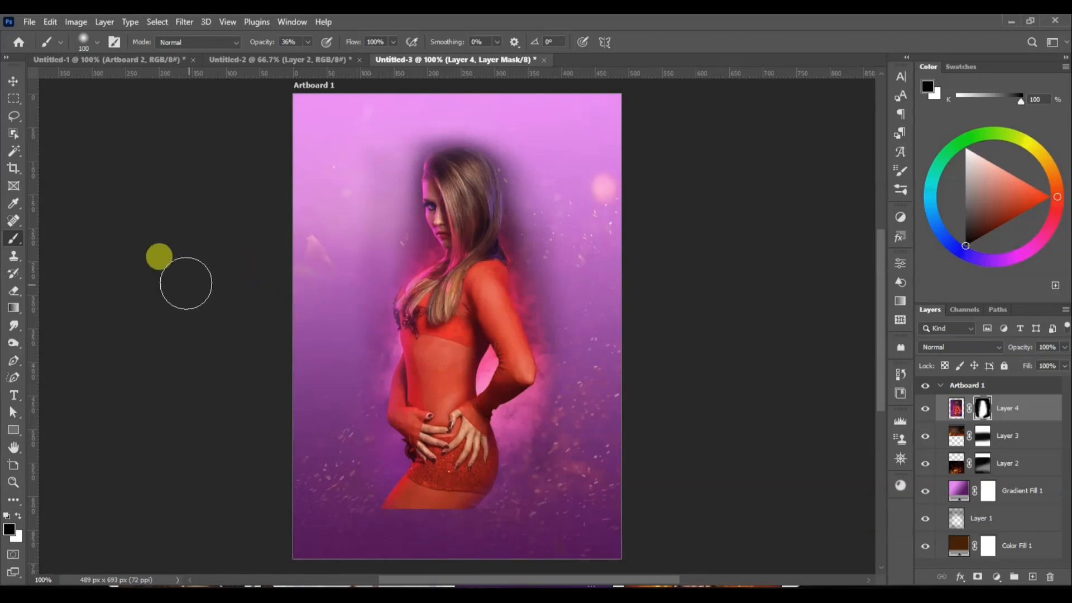
# - Scale the masked woman layer to 88.58% and move it slightly up
pyautogui.click(13, 79)
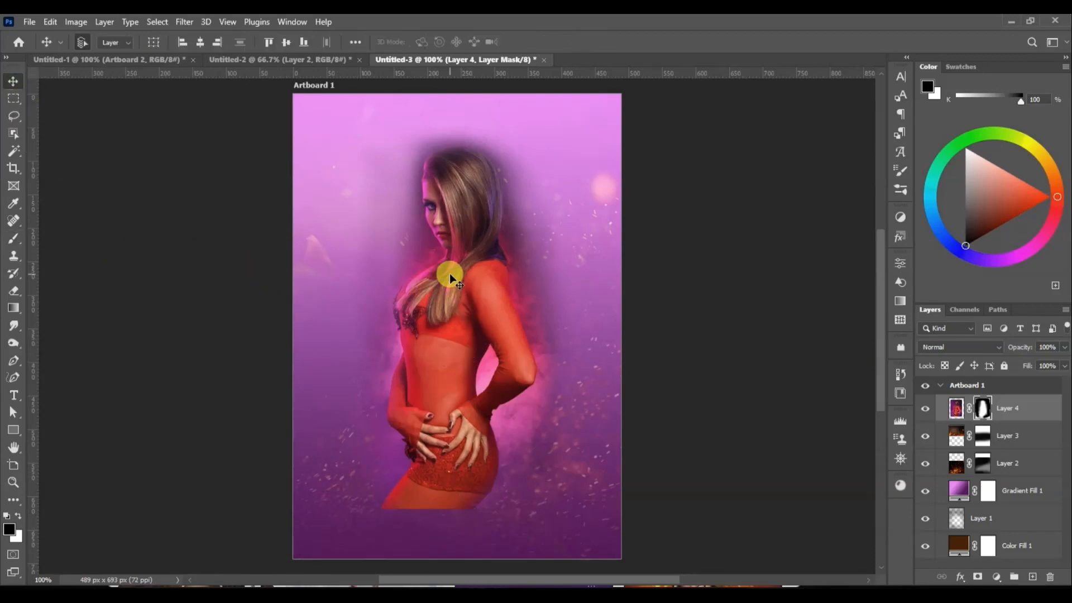
pyautogui.hotkey('ctrl', 't')
pyautogui.moveTo(580, 124); pyautogui.dragTo(568, 147)
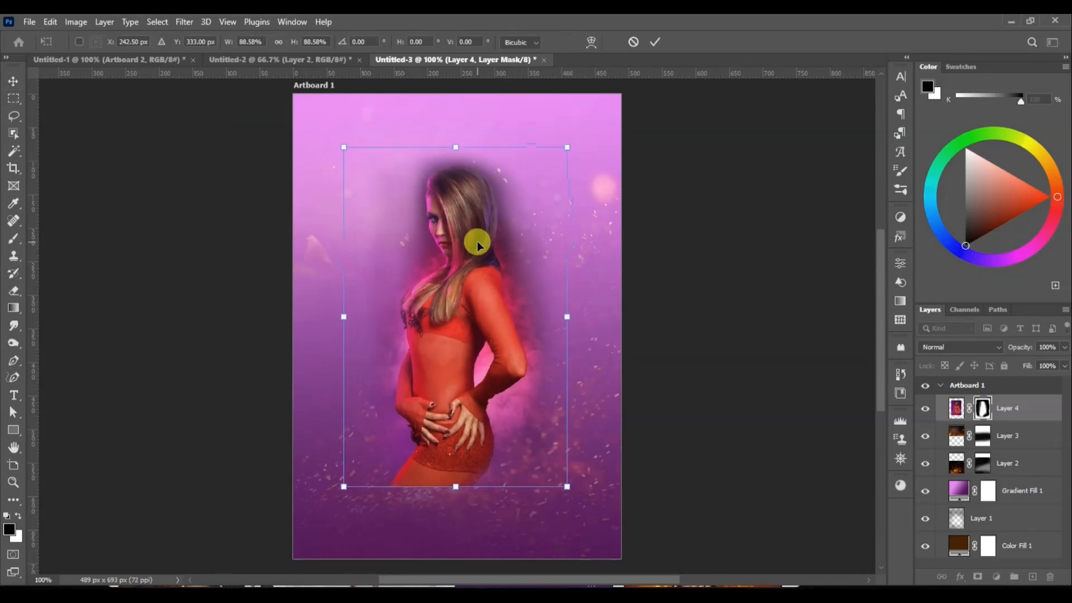
pyautogui.moveTo(478, 244); pyautogui.dragTo(477, 221)
pyautogui.press('Return')
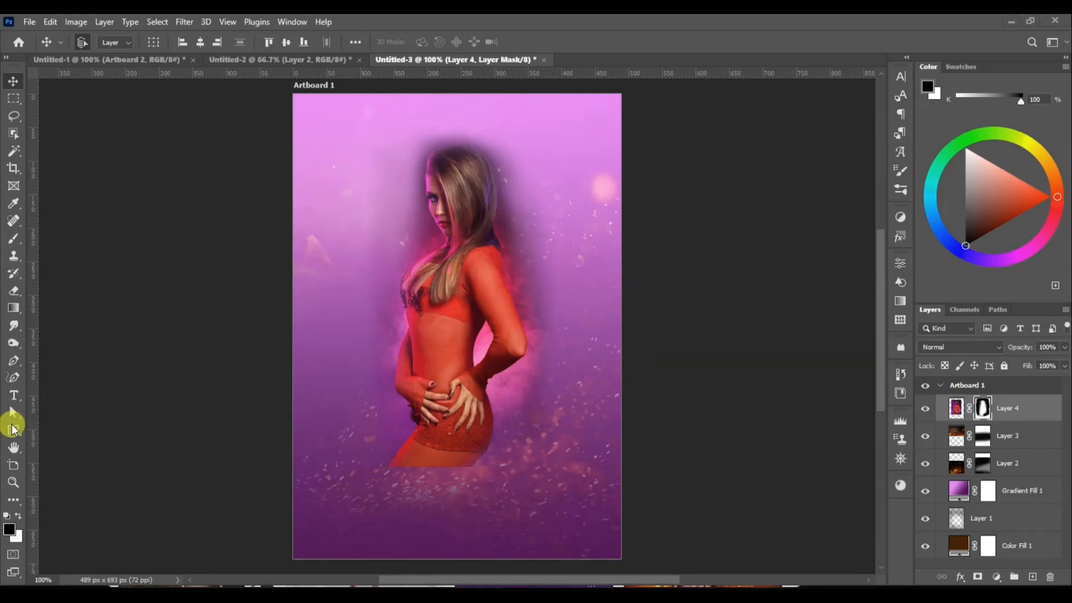
# - Draw a closed four-cornered trapezoid path across the woman's hips with the Pen tool and convert it into a shape
pyautogui.press('p')
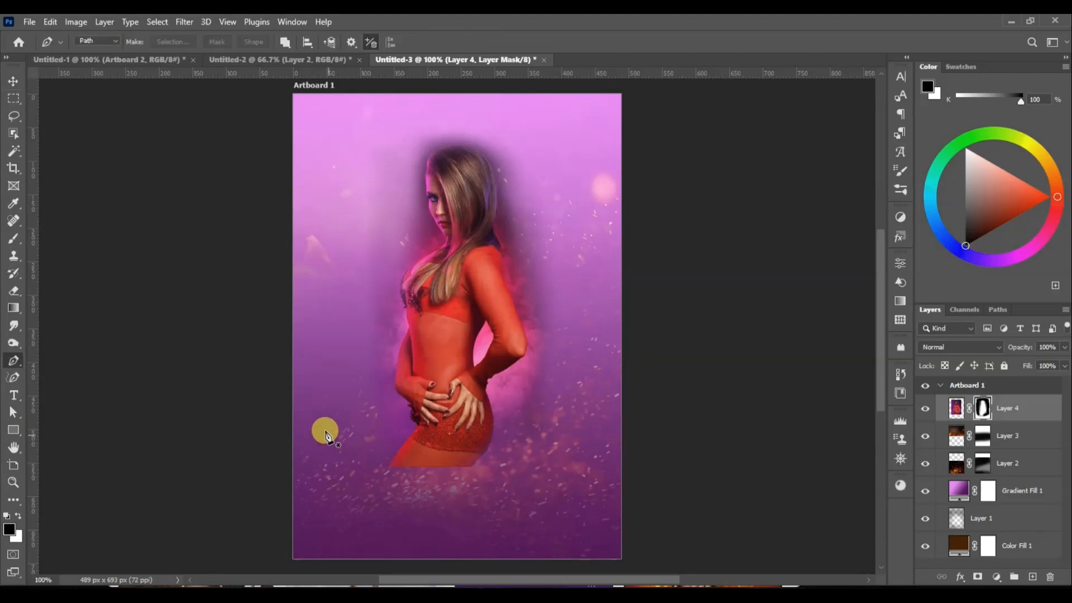
pyautogui.click(330, 400)
pyautogui.click(375, 468)
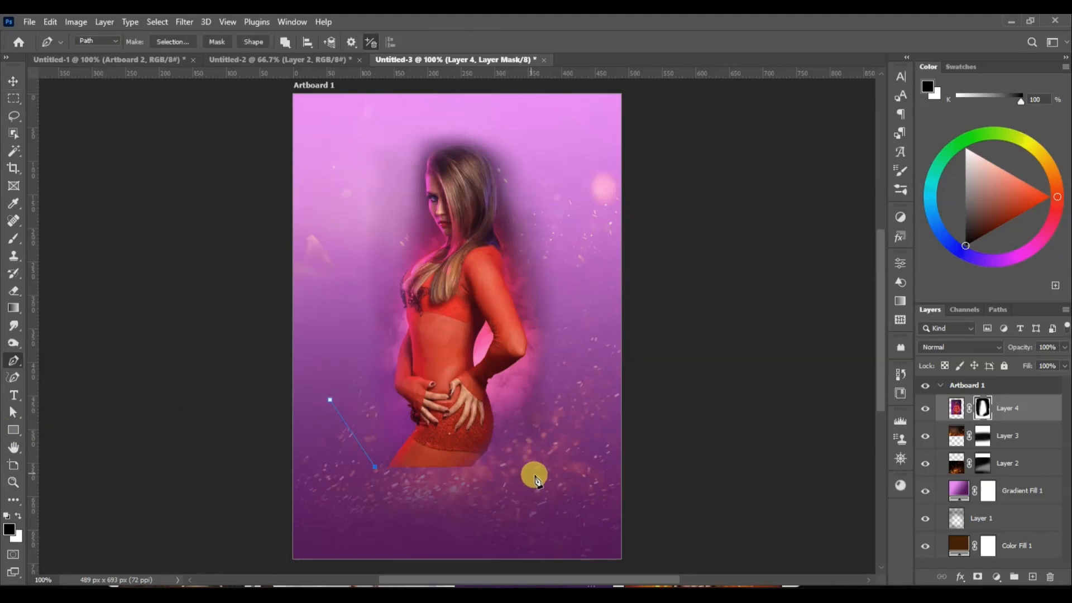
pyautogui.click(583, 402)
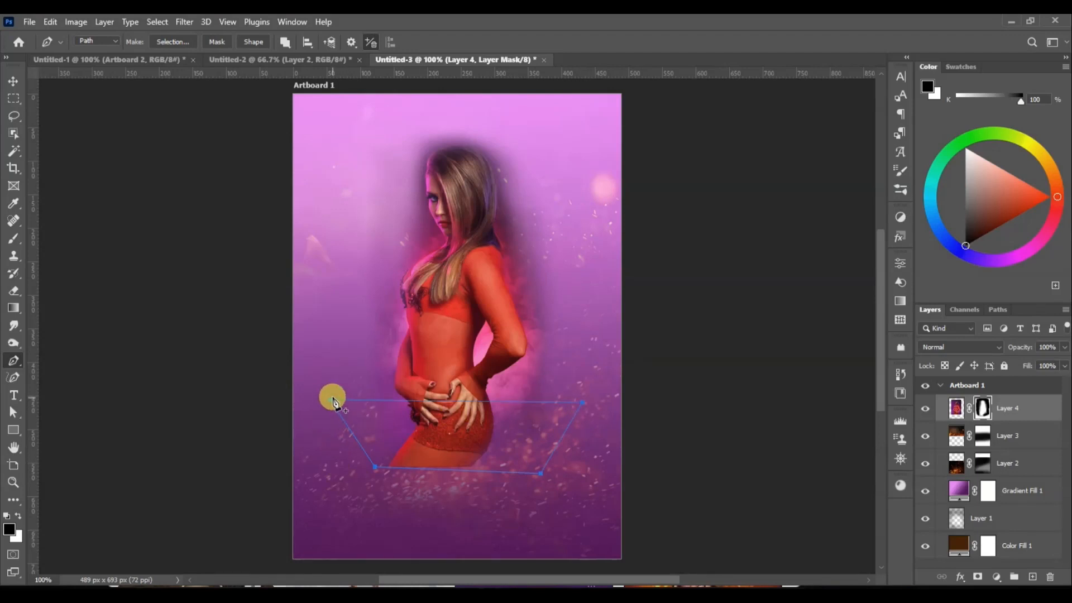
pyautogui.moveTo(330, 403); pyautogui.dragTo(337, 397)
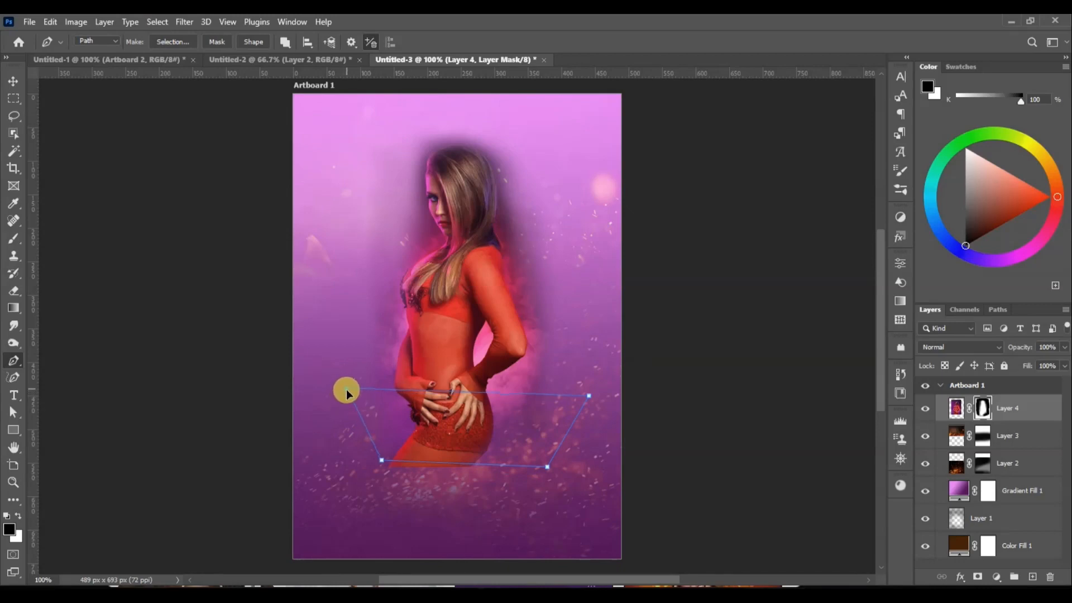
pyautogui.click(13, 81)
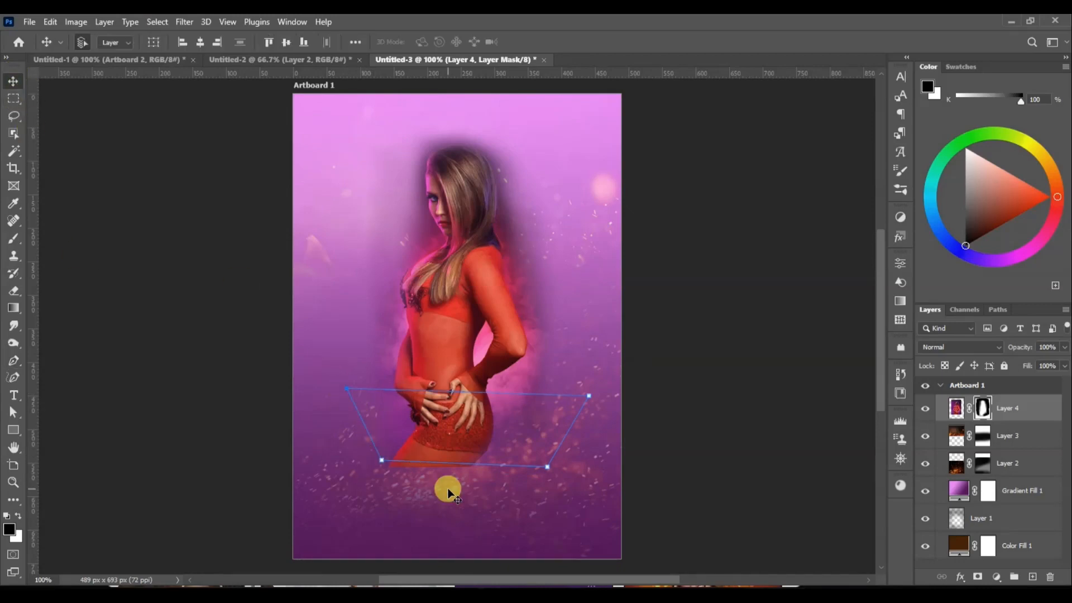
pyautogui.press('p')
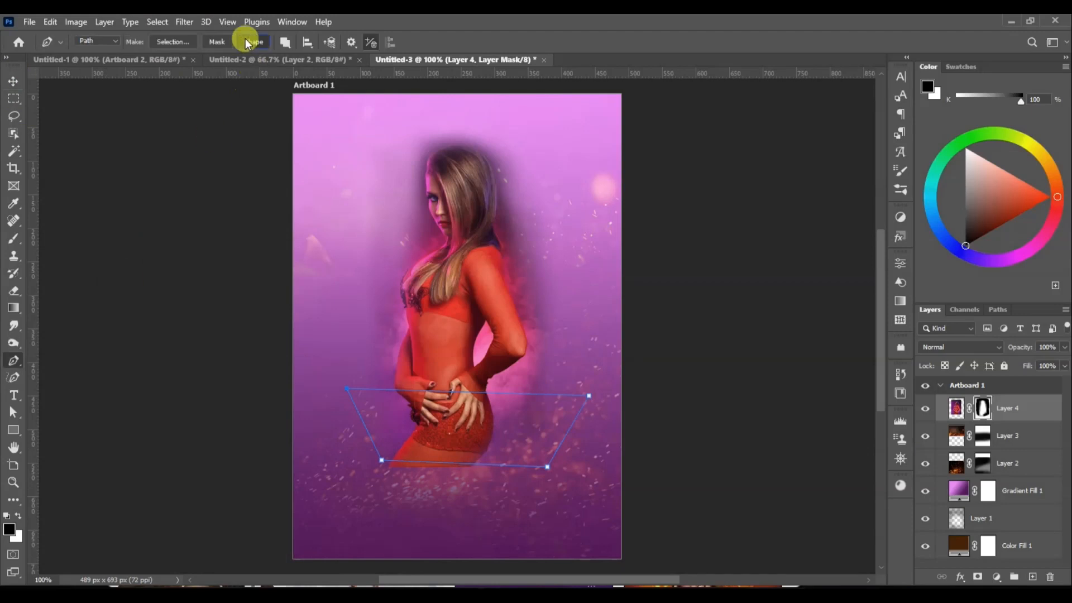
pyautogui.click(246, 44)
# - Move the trapezoid down over the woman's legs, scale it to 111.08% and centre it horizontally on the artboard
pyautogui.click(13, 81)
pyautogui.moveTo(419, 447); pyautogui.dragTo(400, 481)
pyautogui.hotkey('ctrl', 't')
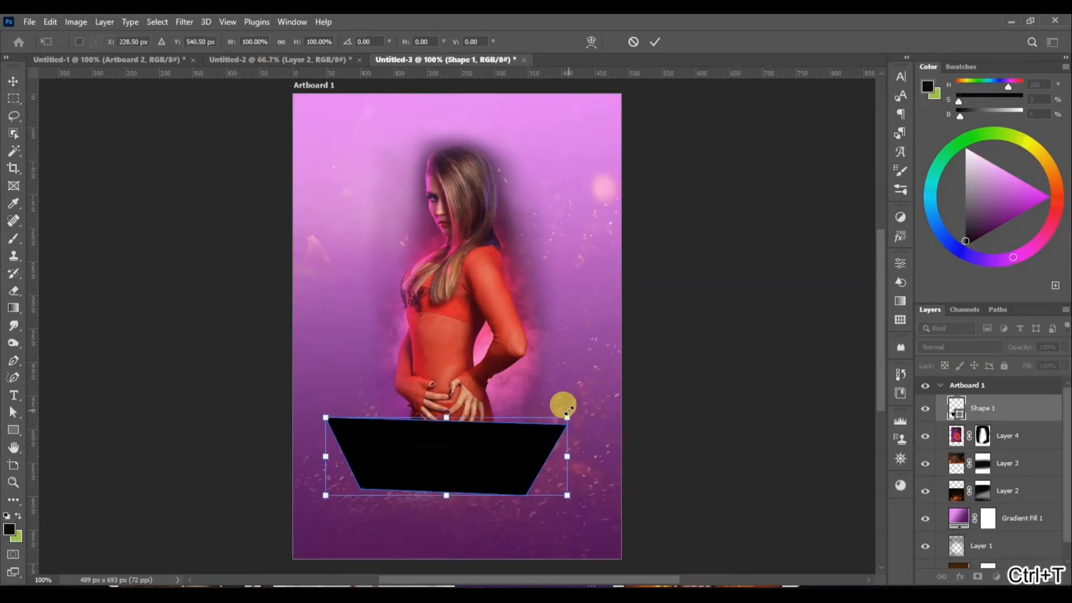
pyautogui.moveTo(567, 417); pyautogui.dragTo(536, 441)
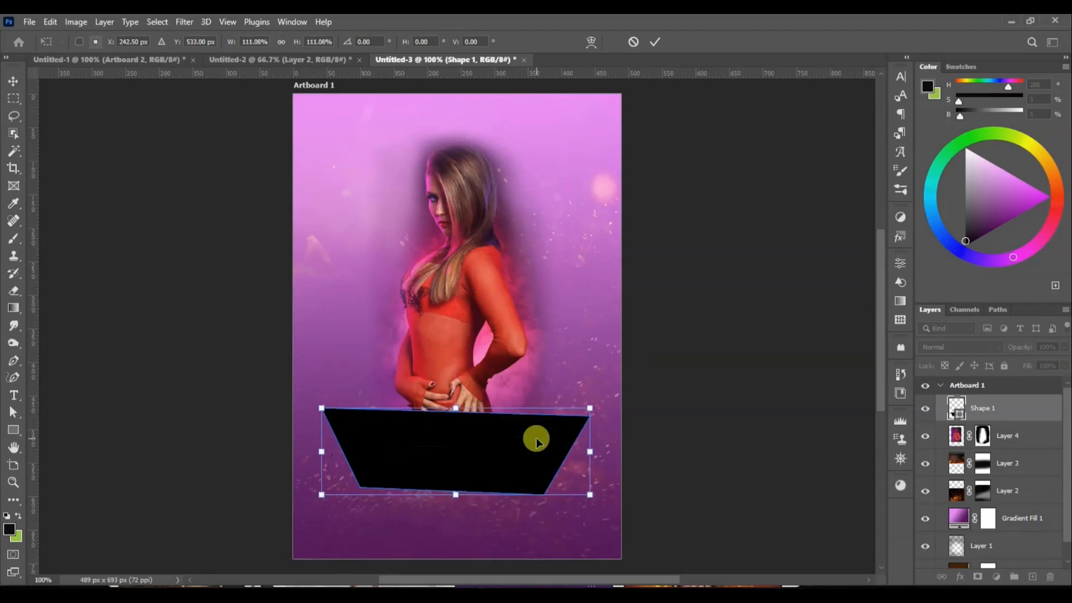
pyautogui.press('Return')
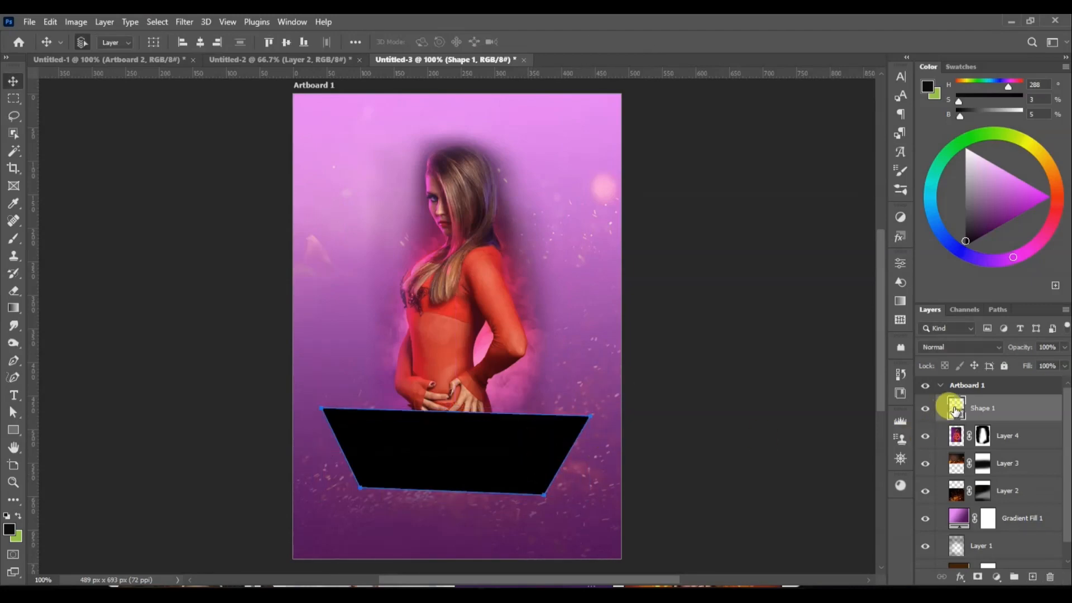
# - Recolour the trapezoid's fill to a darker shade of the purple sampled from the lower background
pyautogui.doubleClick(956, 408)
pyautogui.click(519, 510)
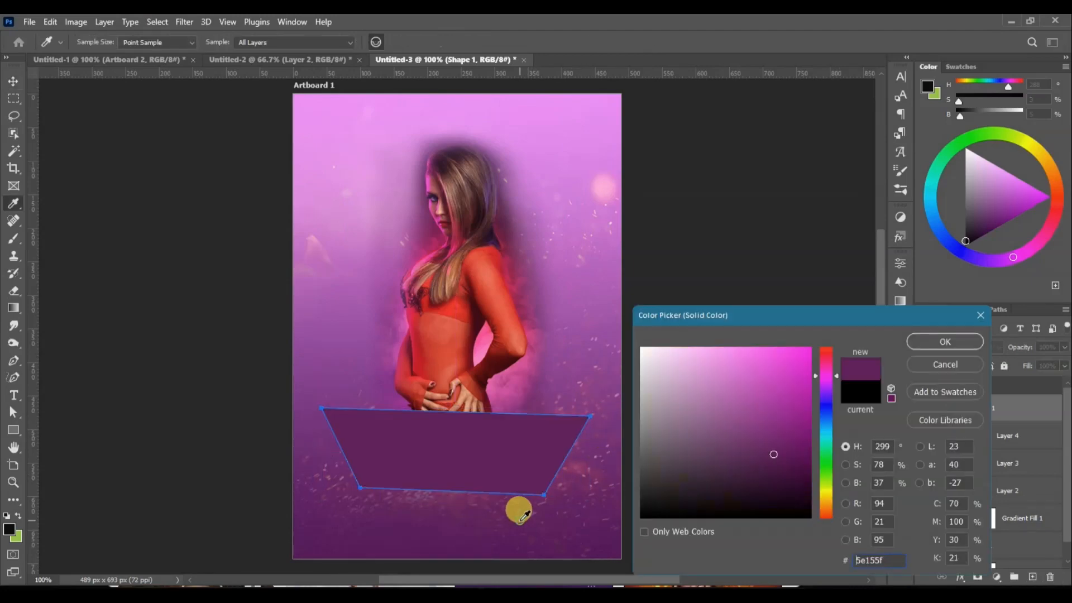
pyautogui.click(787, 479)
pyautogui.click(941, 340)
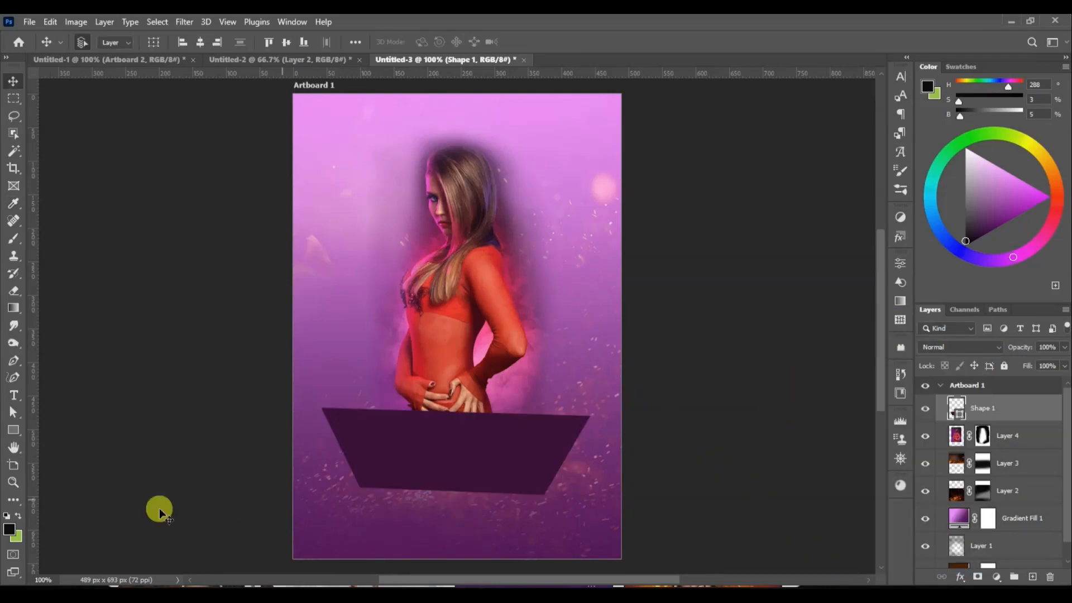
# - Give the trapezoid a 4 px stroke in bright magenta, #ff13e6
pyautogui.click(13, 428)
pyautogui.click(149, 41)
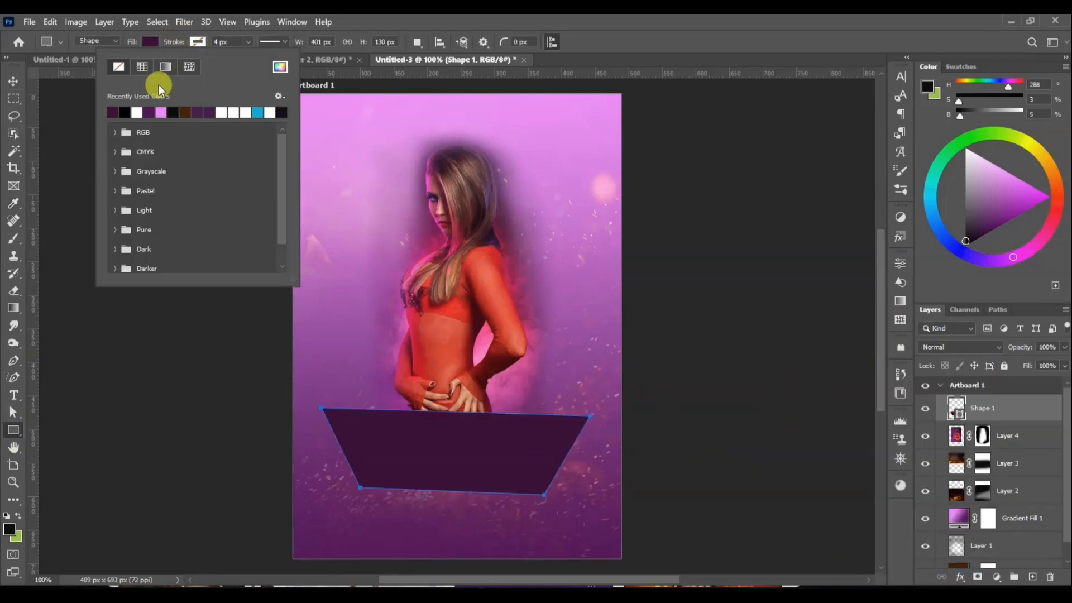
pyautogui.click(162, 111)
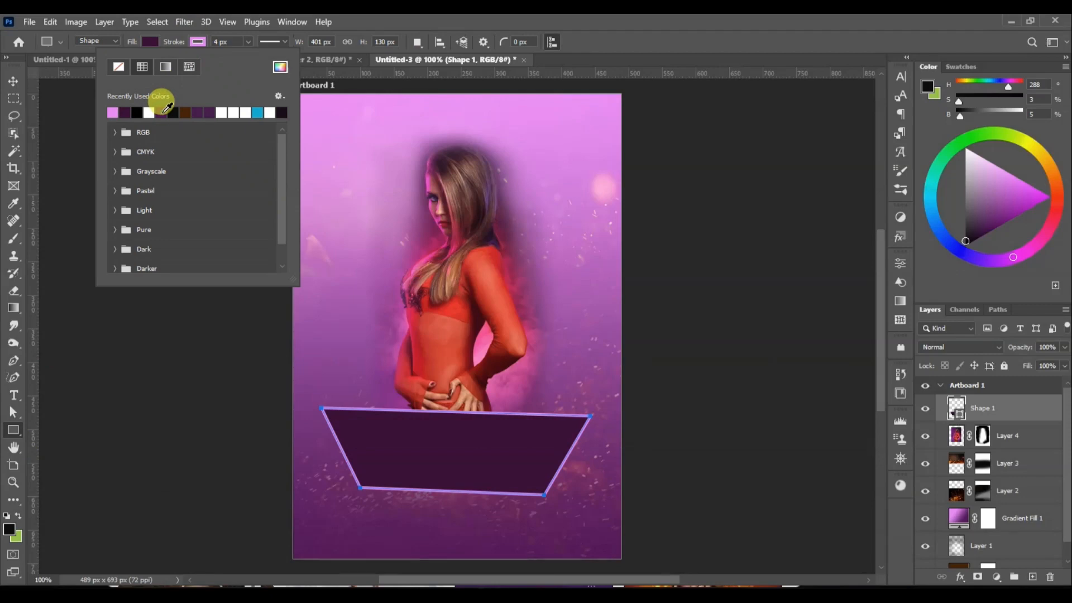
pyautogui.click(280, 67)
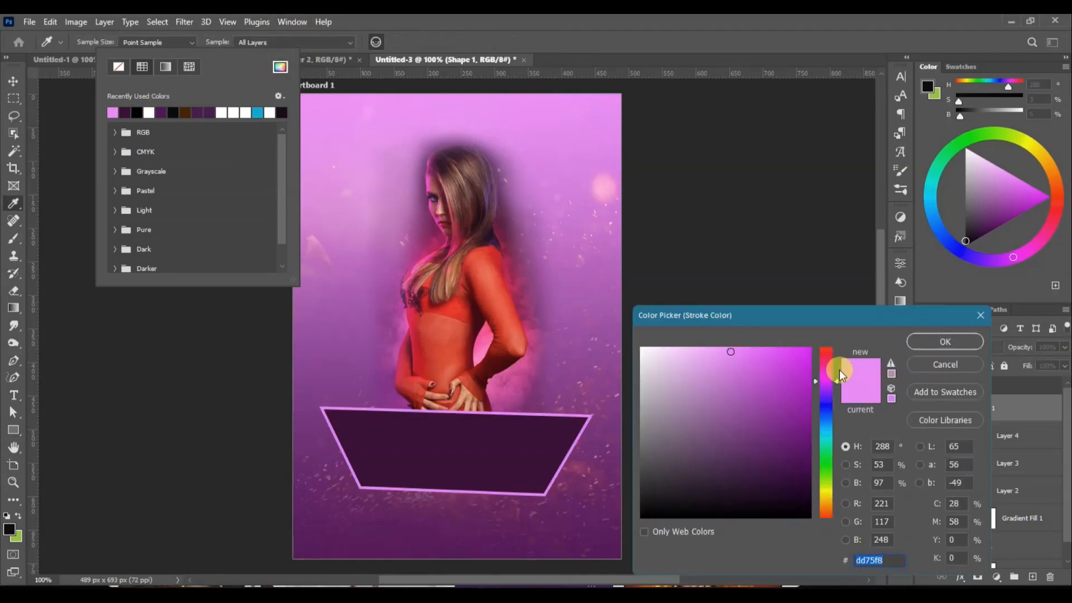
pyautogui.click(772, 351)
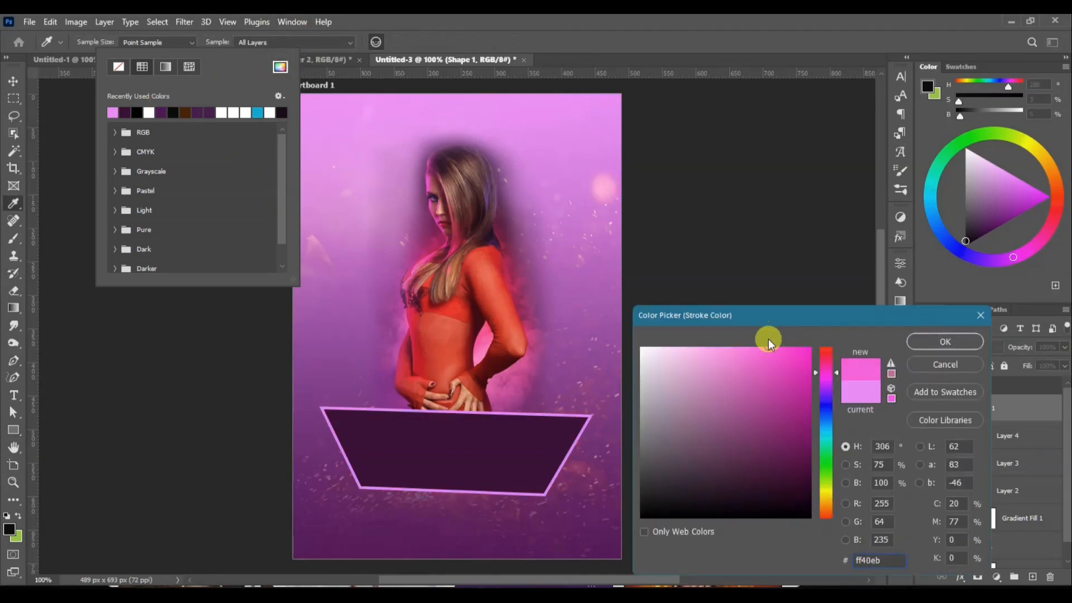
pyautogui.moveTo(770, 342); pyautogui.dragTo(808, 343)
pyautogui.click(939, 340)
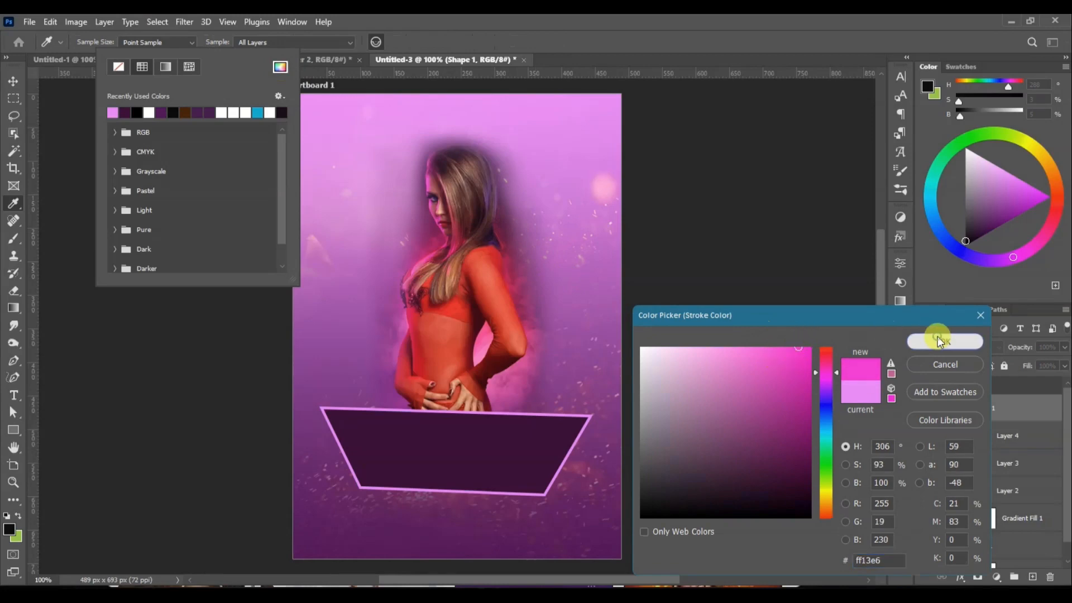
pyautogui.click(13, 83)
pyautogui.click(493, 380)
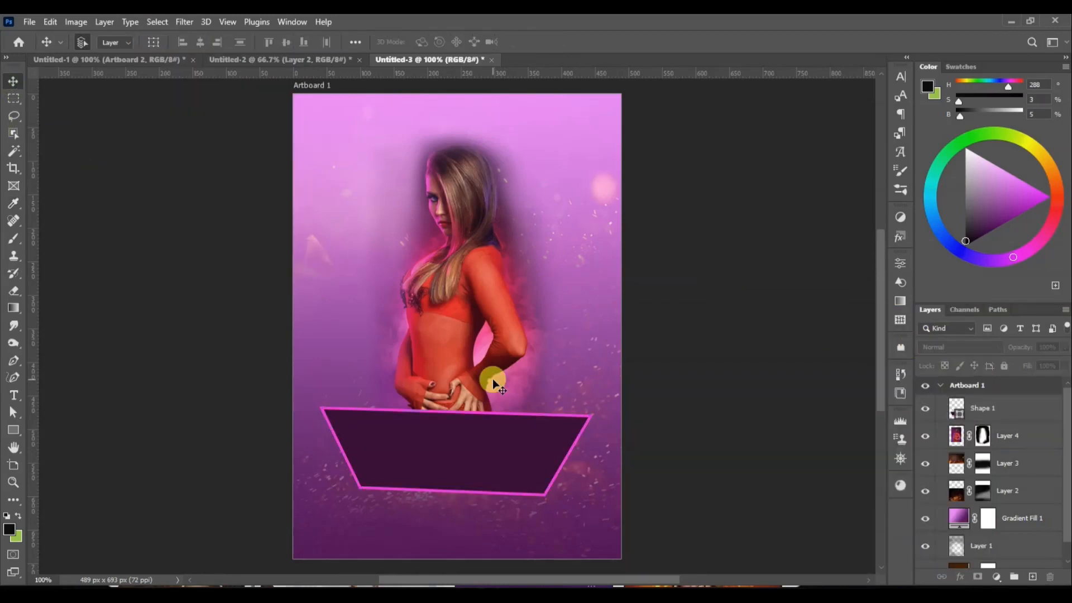
# - Apply an Inner Shadow to the trapezoid with 47% opacity, 16 px distance and 10% choke
pyautogui.click(541, 447)
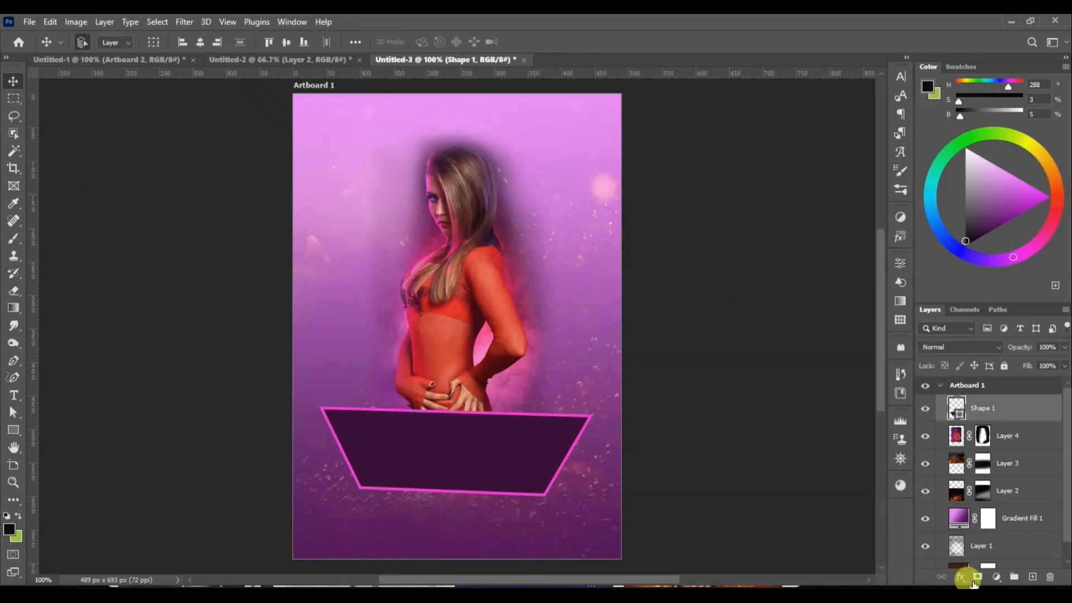
pyautogui.click(961, 576)
pyautogui.click(887, 498)
pyautogui.moveTo(779, 132); pyautogui.dragTo(784, 129)
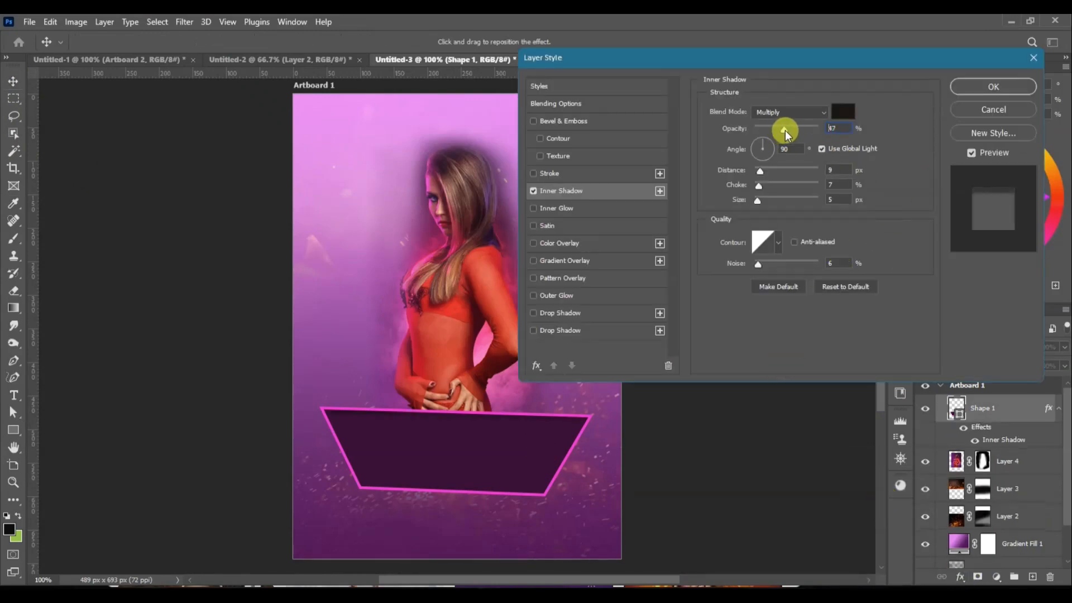
pyautogui.moveTo(759, 184); pyautogui.dragTo(764, 174)
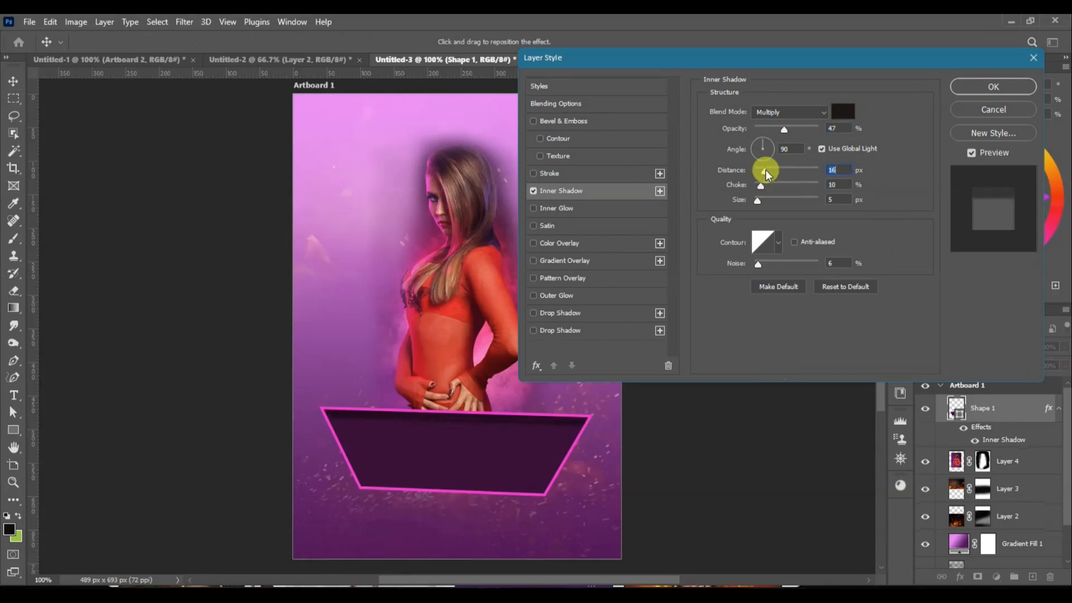
pyautogui.click(994, 87)
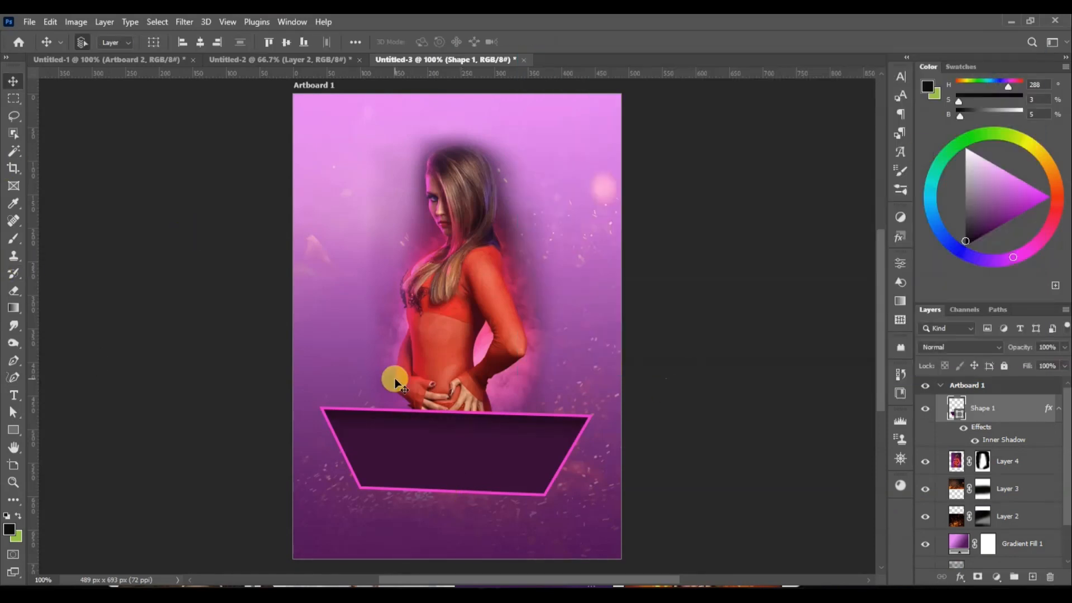
# - Add the text "OPEN HOUSE" and move it into the middle of the trapezoid
pyautogui.press('t')
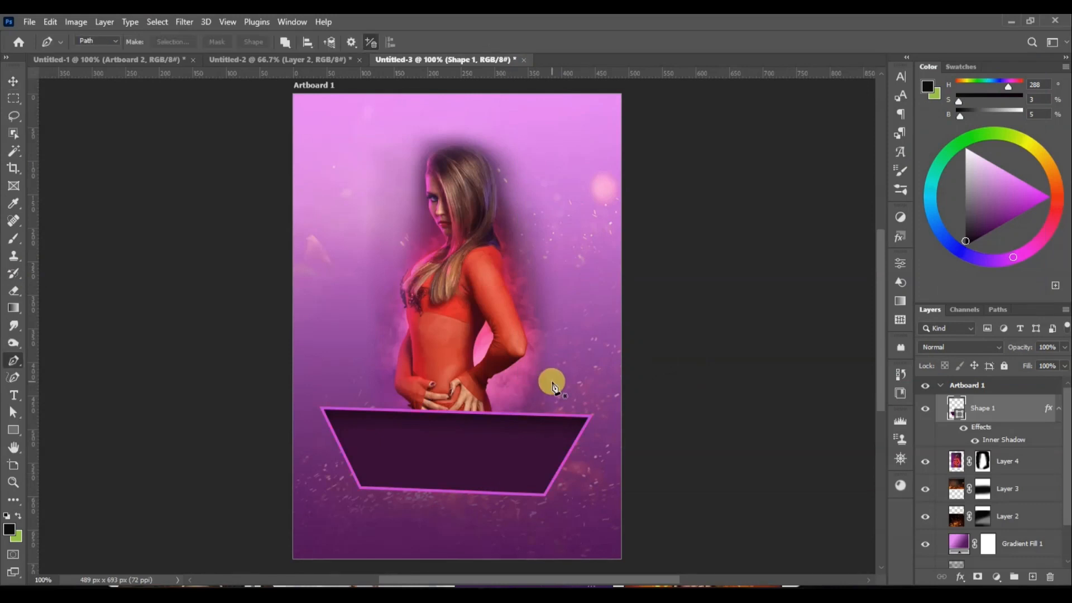
pyautogui.click(384, 364)
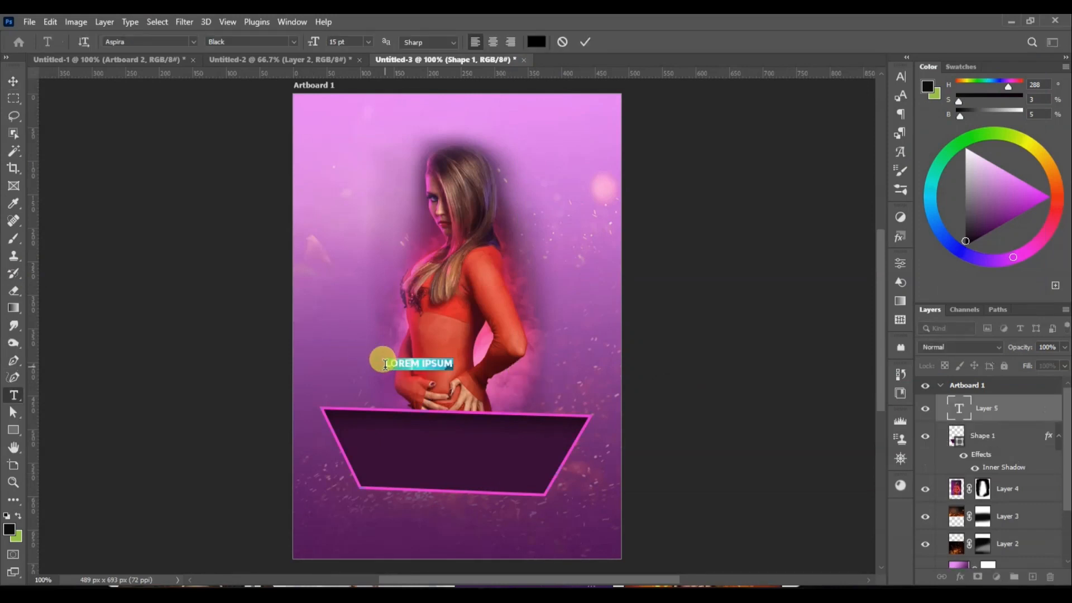
pyautogui.write('DJ')
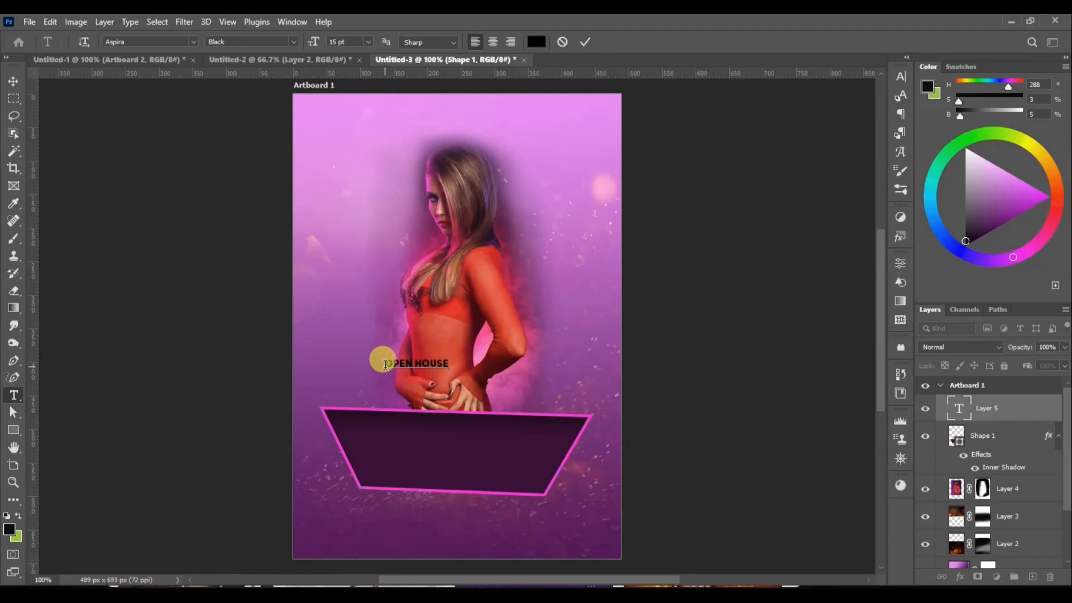
pyautogui.click(14, 81)
pyautogui.moveTo(408, 366); pyautogui.dragTo(417, 455)
# - Recolour the "OPEN HOUSE" text to white
pyautogui.click(900, 76)
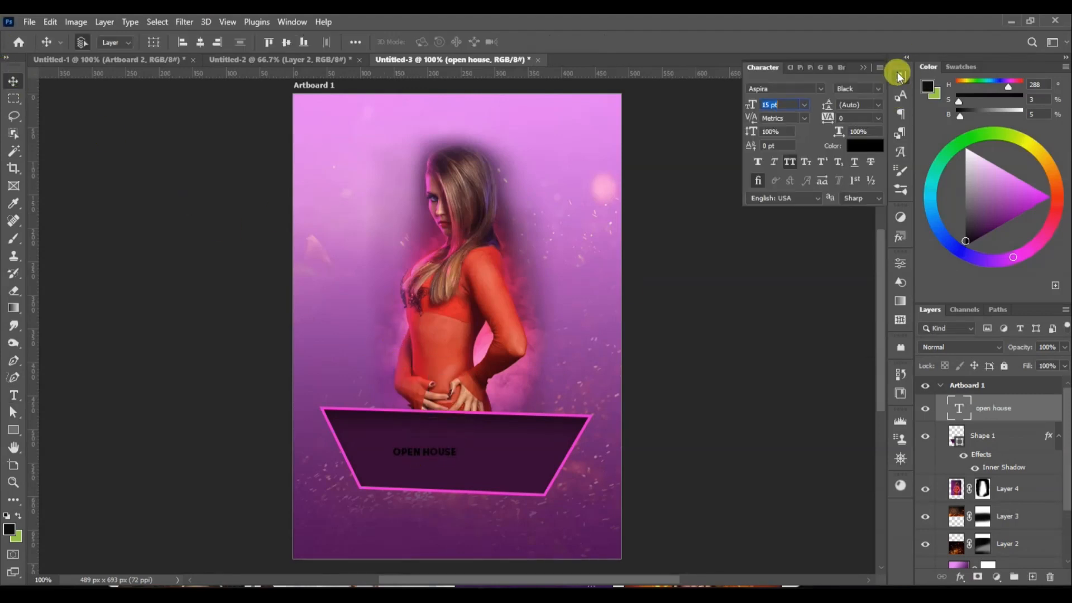
pyautogui.click(853, 146)
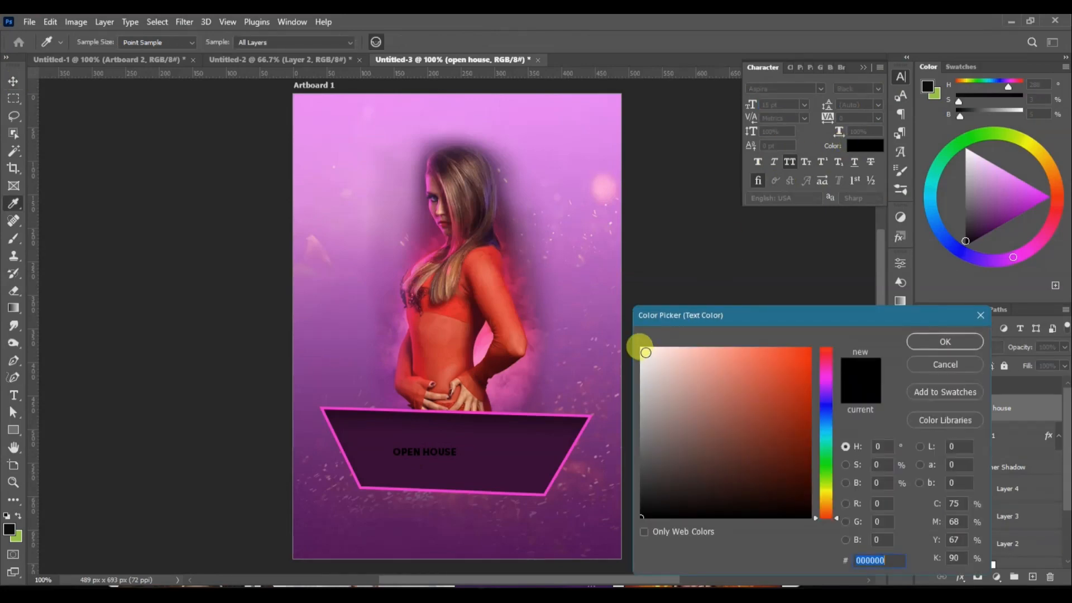
pyautogui.click(642, 348)
pyautogui.click(918, 339)
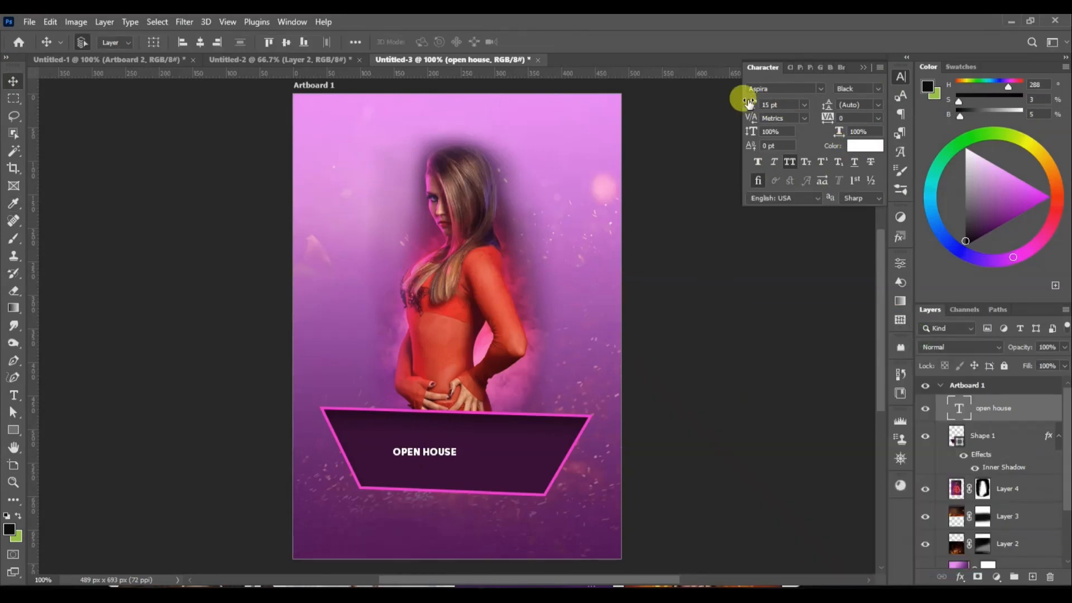
# - Set the "OPEN HOUSE" text in Aardvark Cafe Regular at 64 pt and fit it across the trapezoid
pyautogui.moveTo(747, 102); pyautogui.dragTo(771, 100)
pyautogui.click(821, 89)
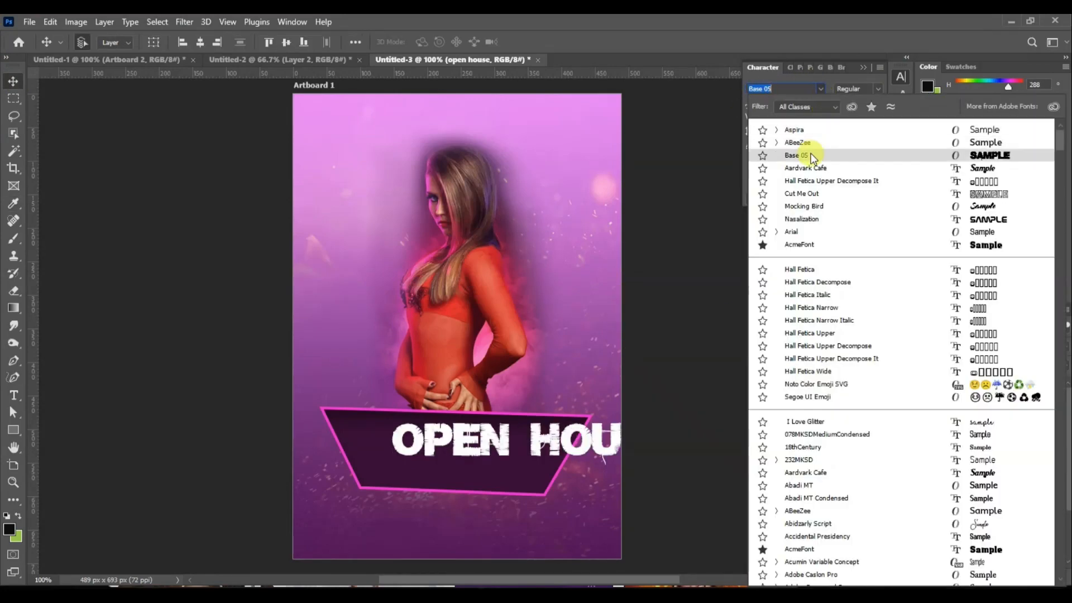
pyautogui.click(812, 168)
pyautogui.moveTo(534, 447); pyautogui.dragTo(502, 457)
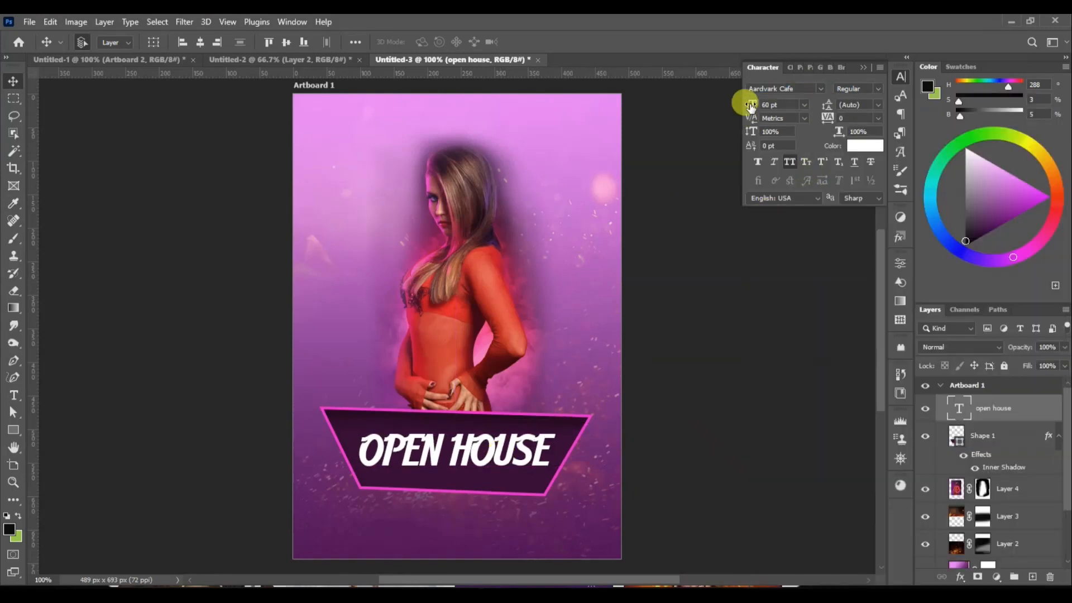
pyautogui.moveTo(743, 101); pyautogui.dragTo(748, 101)
pyautogui.moveTo(484, 450); pyautogui.dragTo(476, 445)
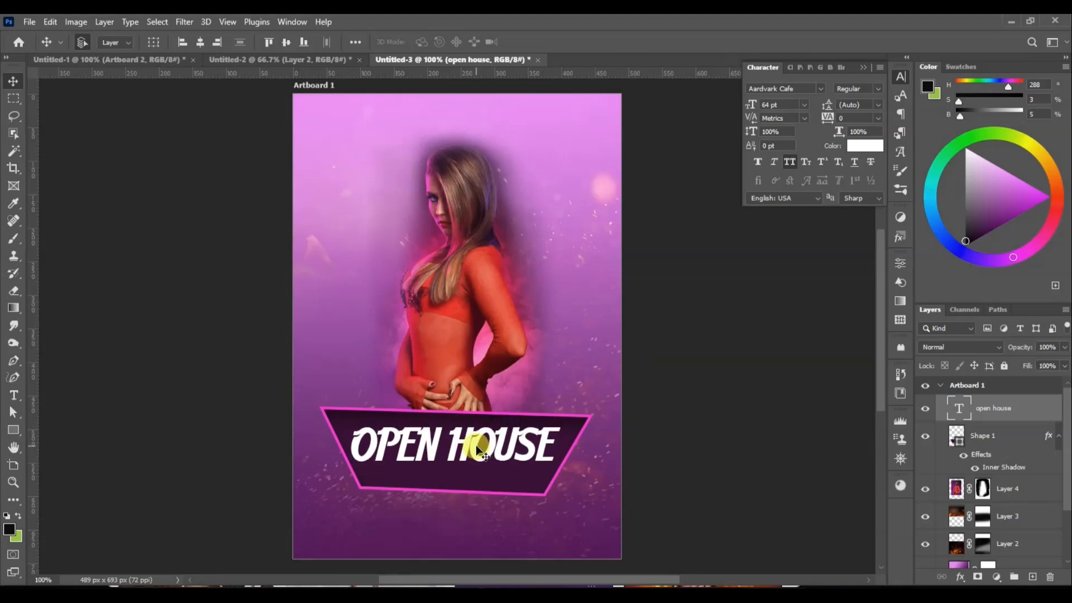
pyautogui.doubleClick(476, 445)
pyautogui.click(15, 80)
pyautogui.click(961, 577)
pyautogui.click(764, 424)
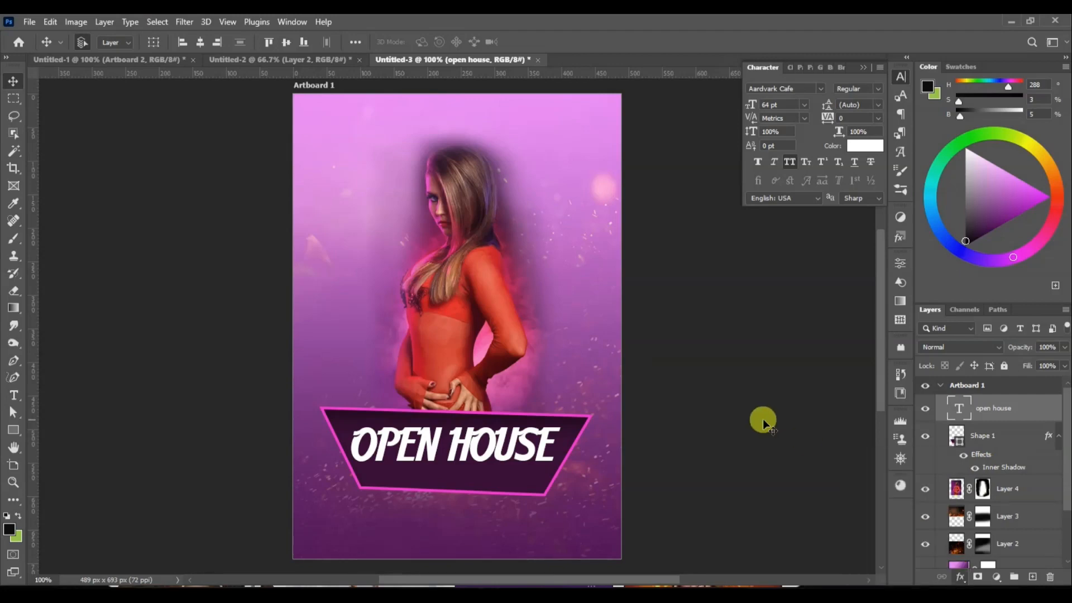
# - Recolour the "OPEN HOUSE" text to a light pink-purple, #e698f8, starting from a colour sampled in the upper background
pyautogui.click(865, 145)
pyautogui.click(465, 107)
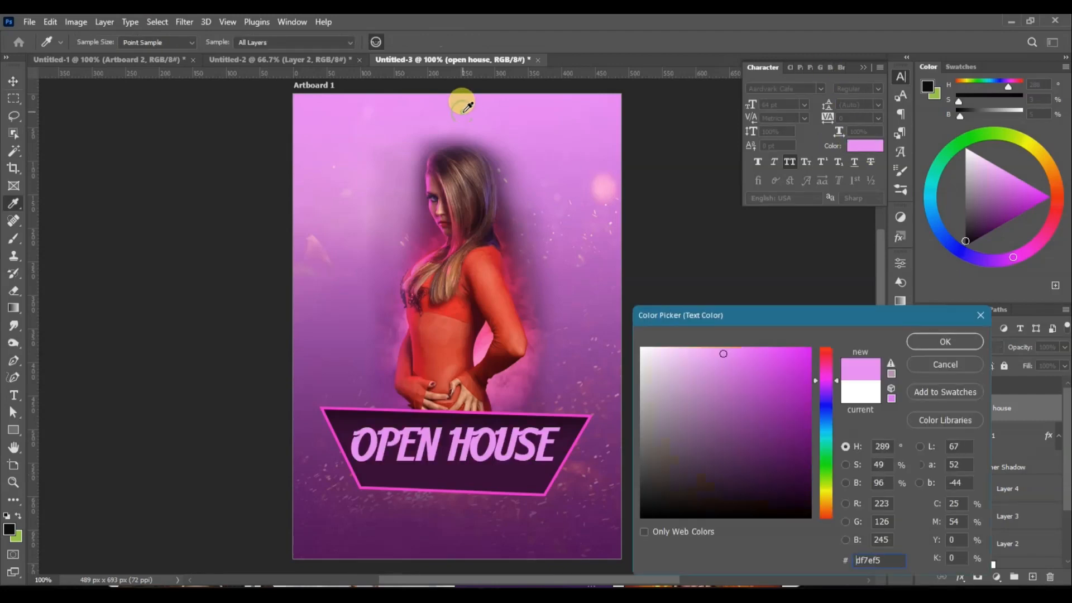
pyautogui.click(705, 350)
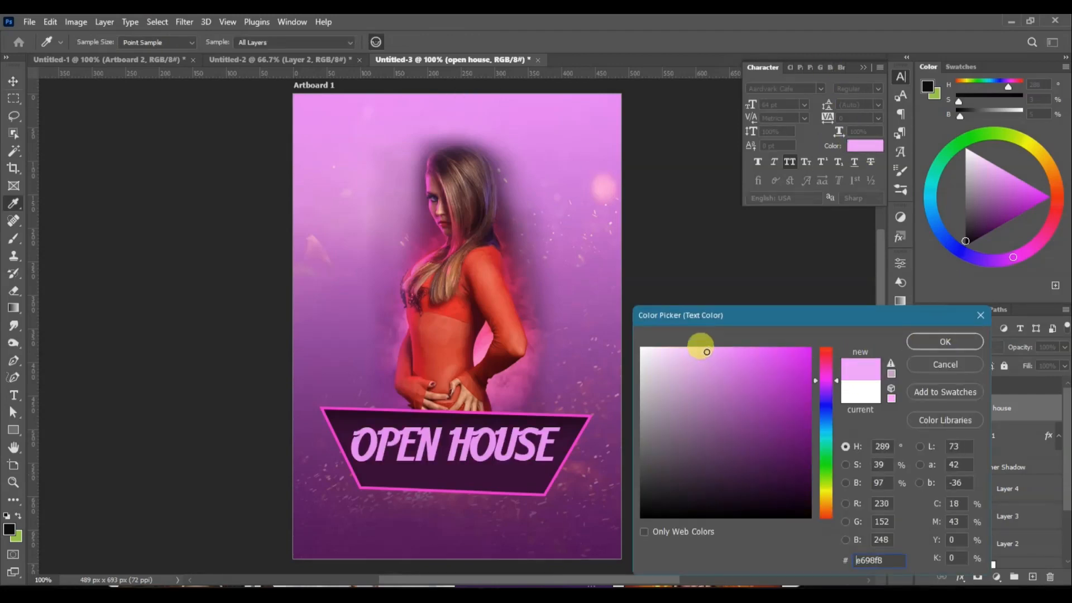
pyautogui.click(947, 340)
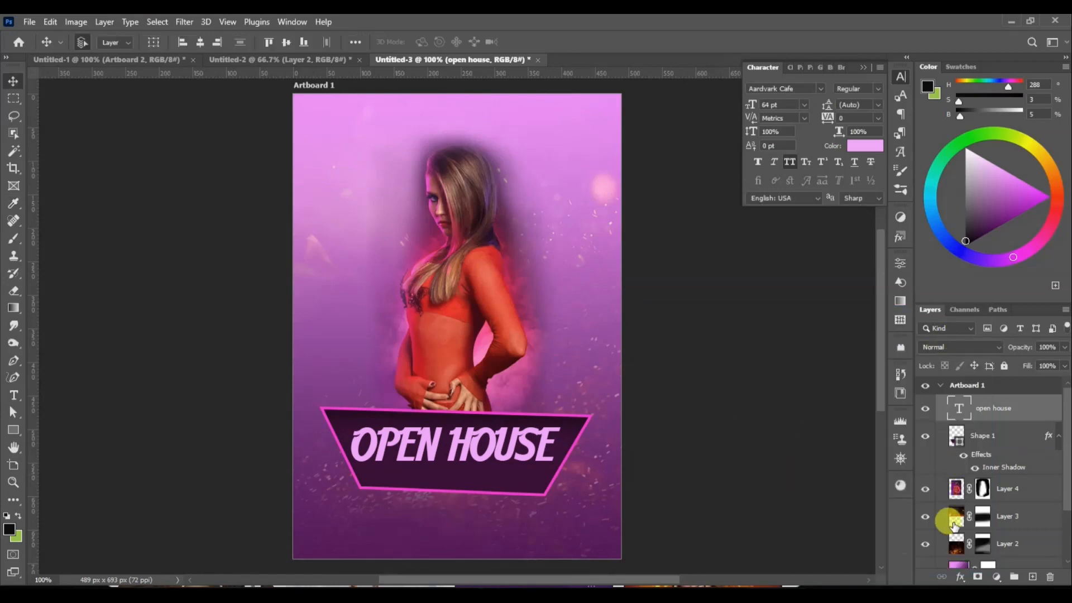
# - Apply a Drop Shadow to the "OPEN HOUSE" text with 59% opacity, 18 px distance, 14% spread and 27 px size
pyautogui.click(960, 577)
pyautogui.click(895, 579)
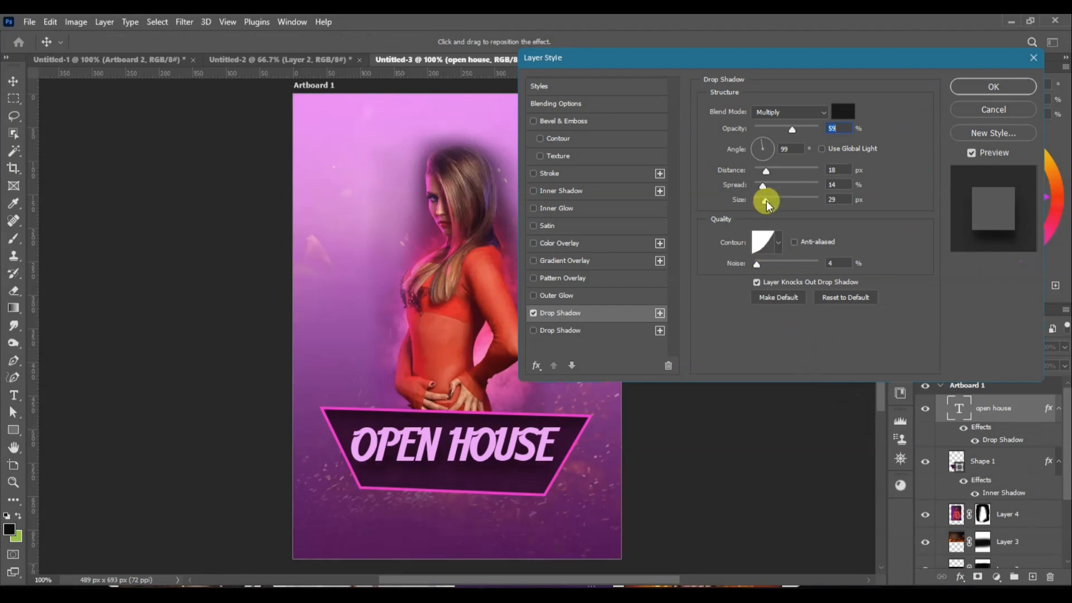
pyautogui.moveTo(765, 202); pyautogui.dragTo(766, 201)
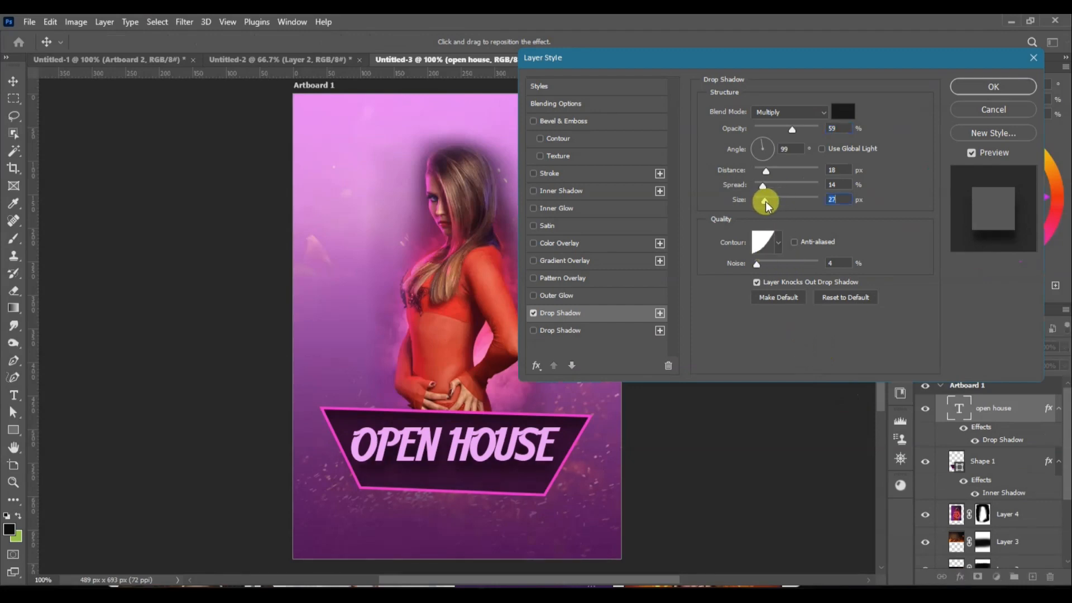
pyautogui.click(977, 88)
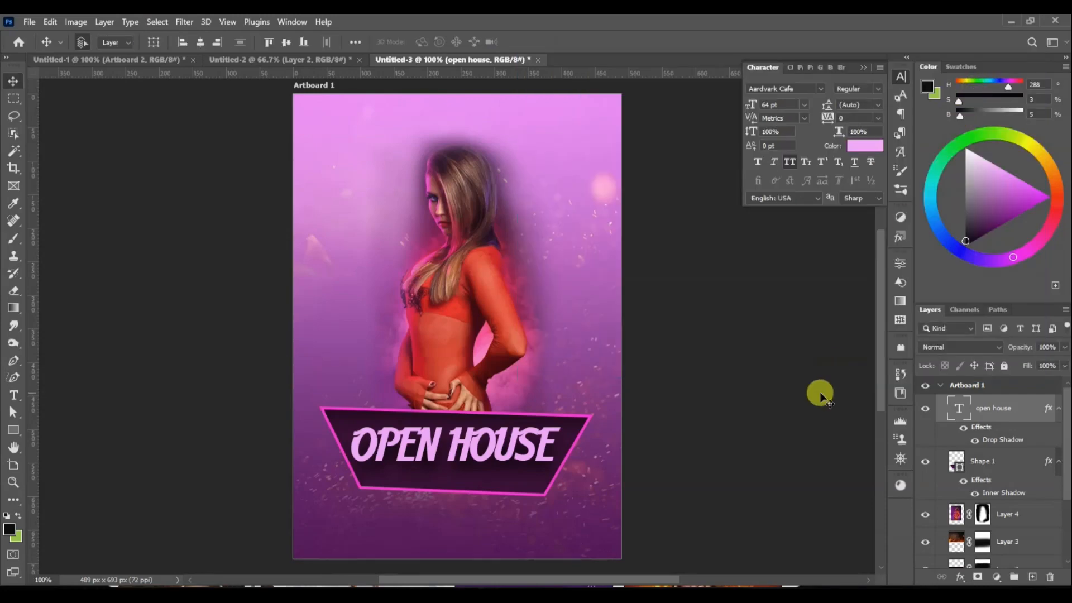
# - Duplicate the "OPEN HOUSE" text layer and recolour the lower, slightly offset original to a deeper purple for a raised edge
pyautogui.hotkey('ctrl', 'j')
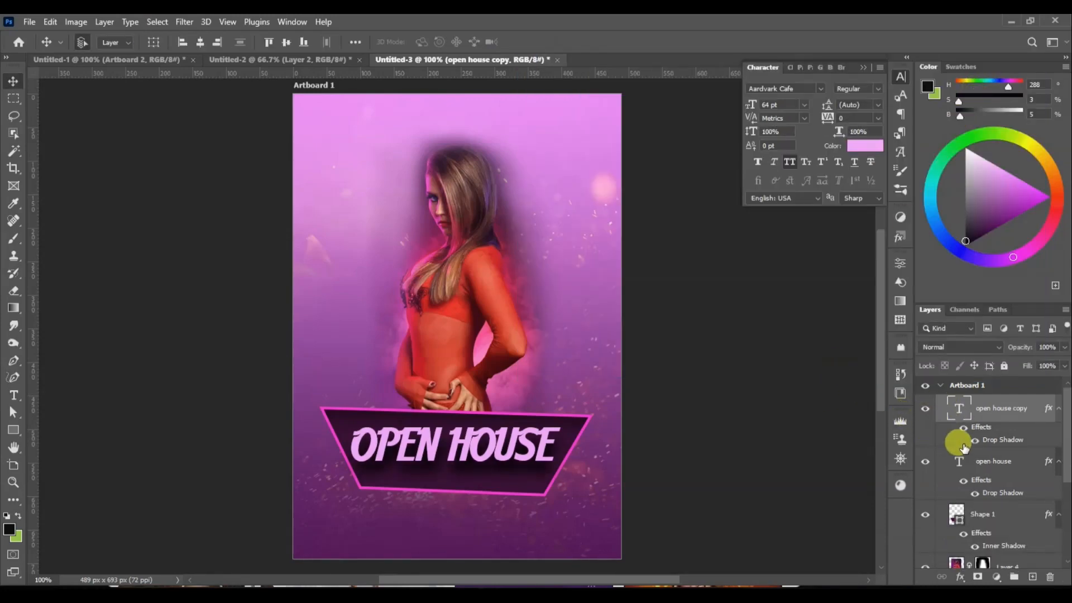
pyautogui.click(981, 462)
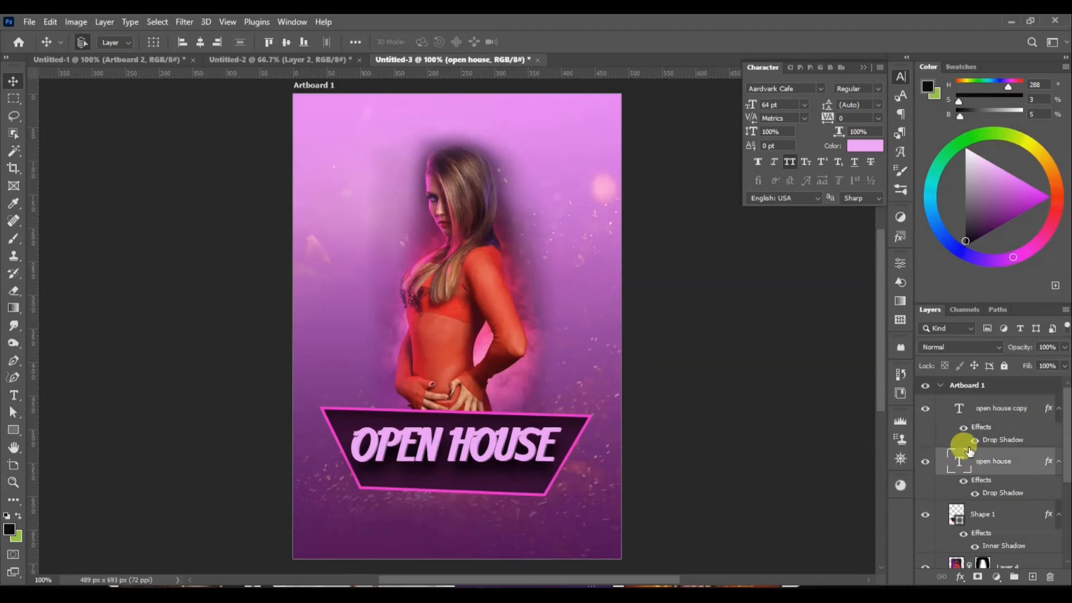
pyautogui.click(859, 146)
pyautogui.click(725, 347)
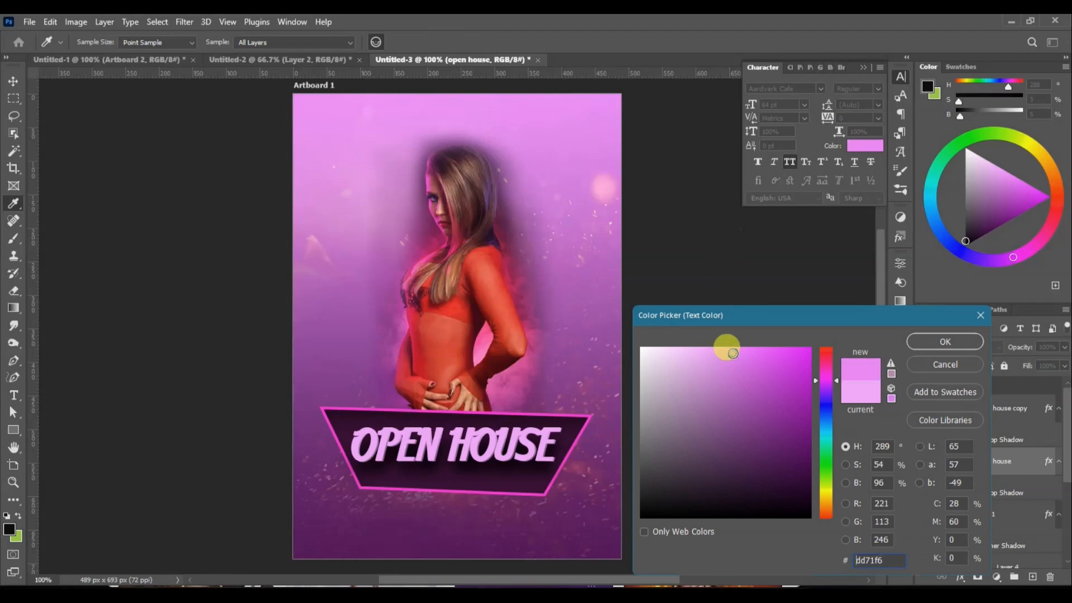
pyautogui.click(745, 363)
pyautogui.click(945, 342)
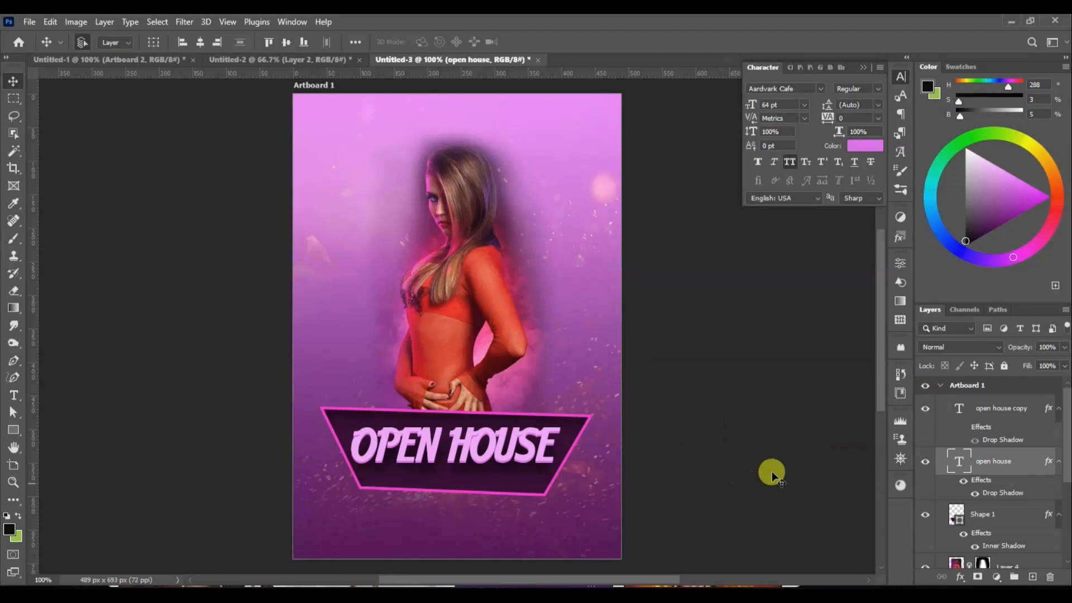
# - Link the two "OPEN HOUSE" text layers, and group the trapezoid shape with the upper text copy
pyautogui.keyDown('shift'); pyautogui.click(991, 410); pyautogui.keyUp('shift')
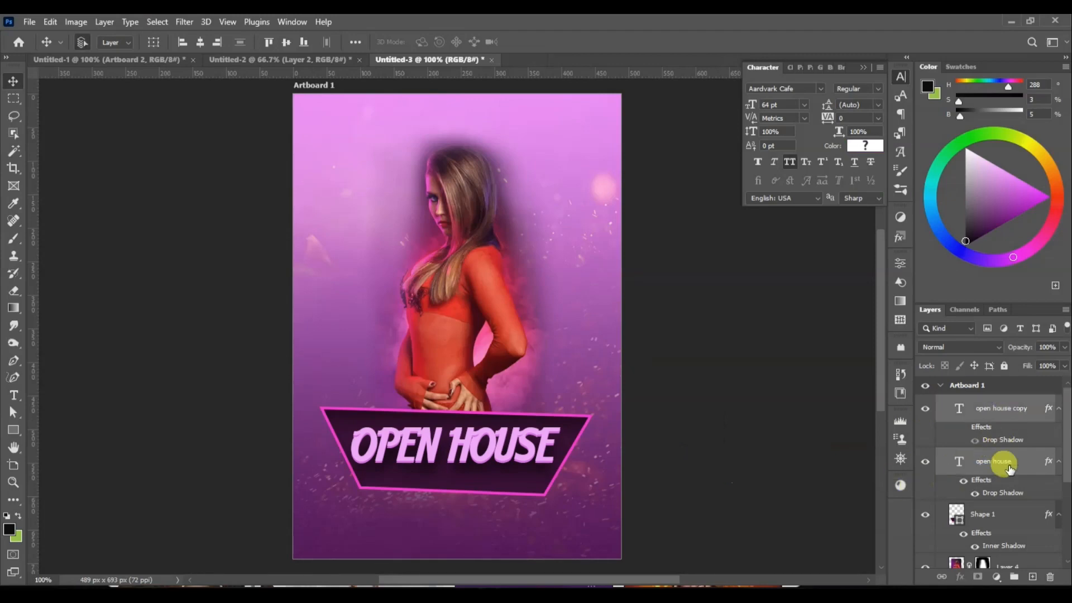
pyautogui.click(935, 578)
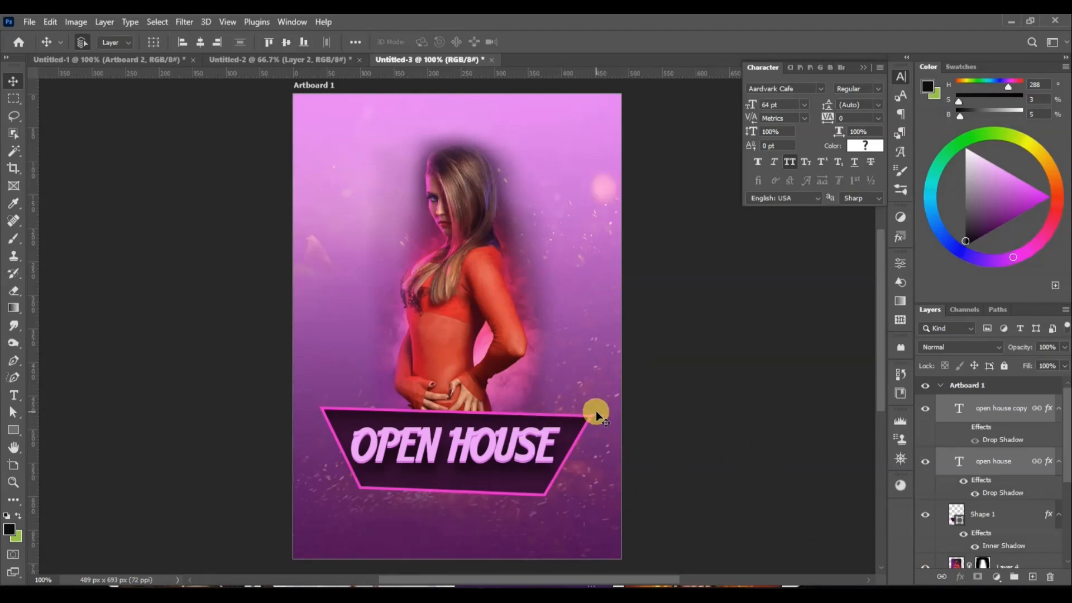
pyautogui.moveTo(997, 430); pyautogui.dragTo(995, 520)
pyautogui.click(995, 519)
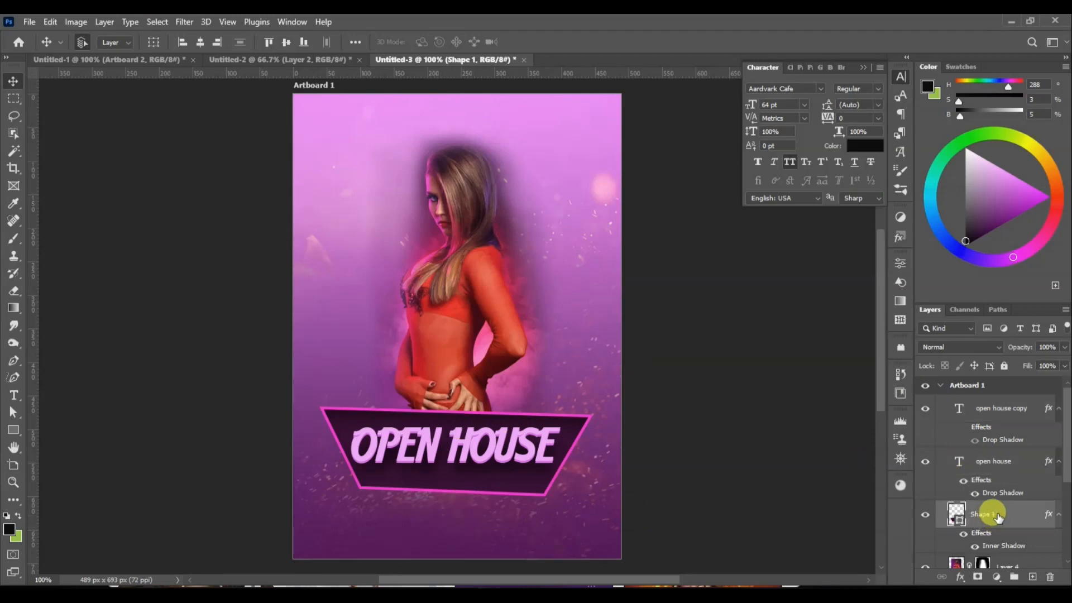
pyautogui.keyDown('ctrl'); pyautogui.click(1003, 412); pyautogui.keyUp('ctrl')
pyautogui.hotkey('ctrl', 'g')
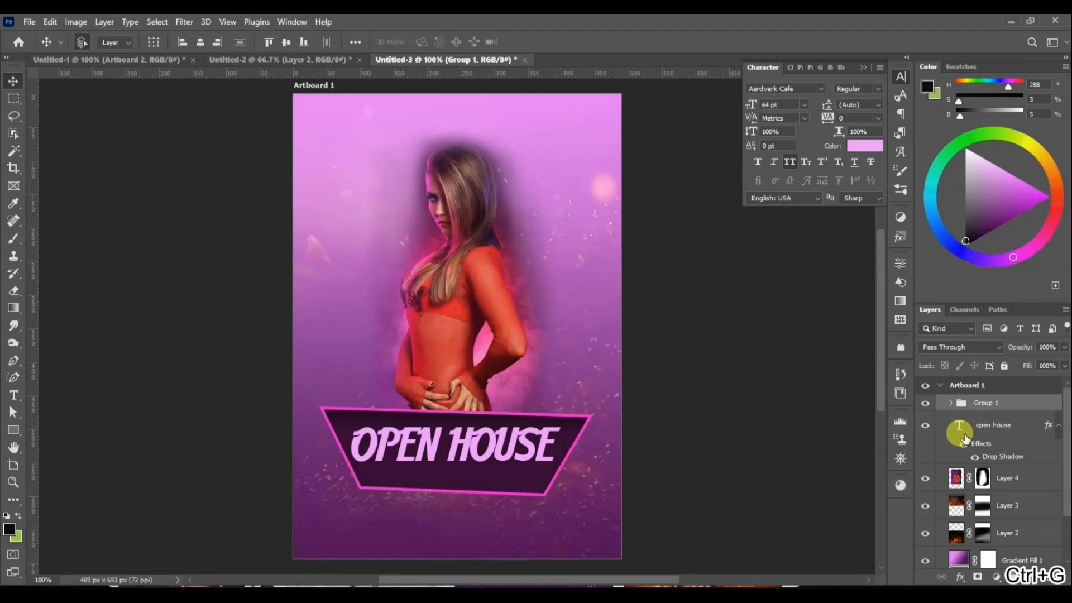
# - Move the grouped trapezoid banner up and slightly left to about X 227 px, Y 500 px
pyautogui.hotkey('ctrl', 't')
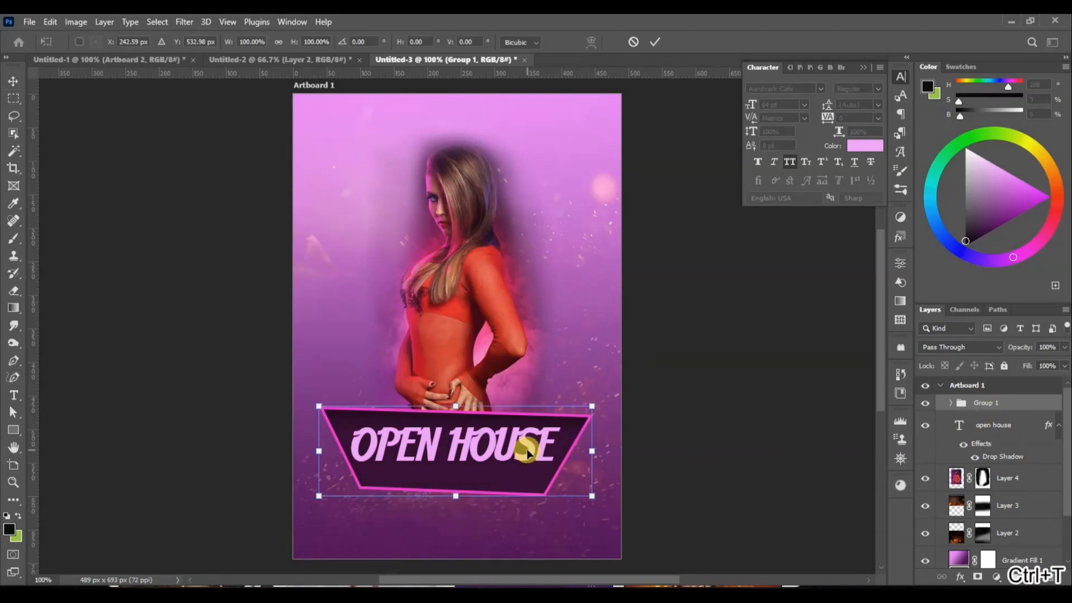
pyautogui.moveTo(526, 444)
pyautogui.mouseDown()
pyautogui.moveTo(527, 422)
pyautogui.moveTo(517, 427)
pyautogui.mouseUp()
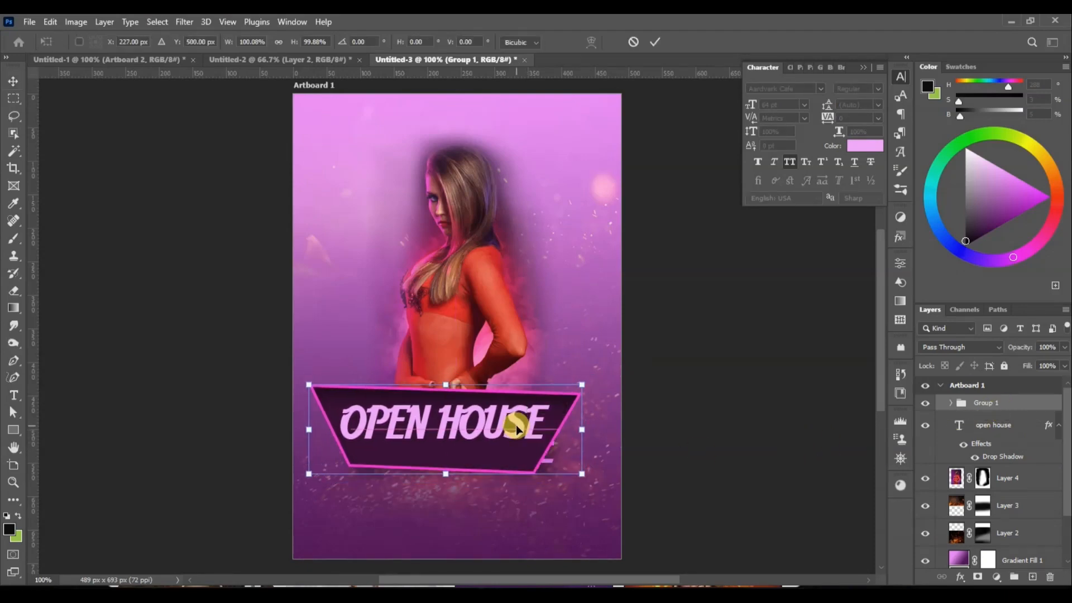
pyautogui.press('Return')
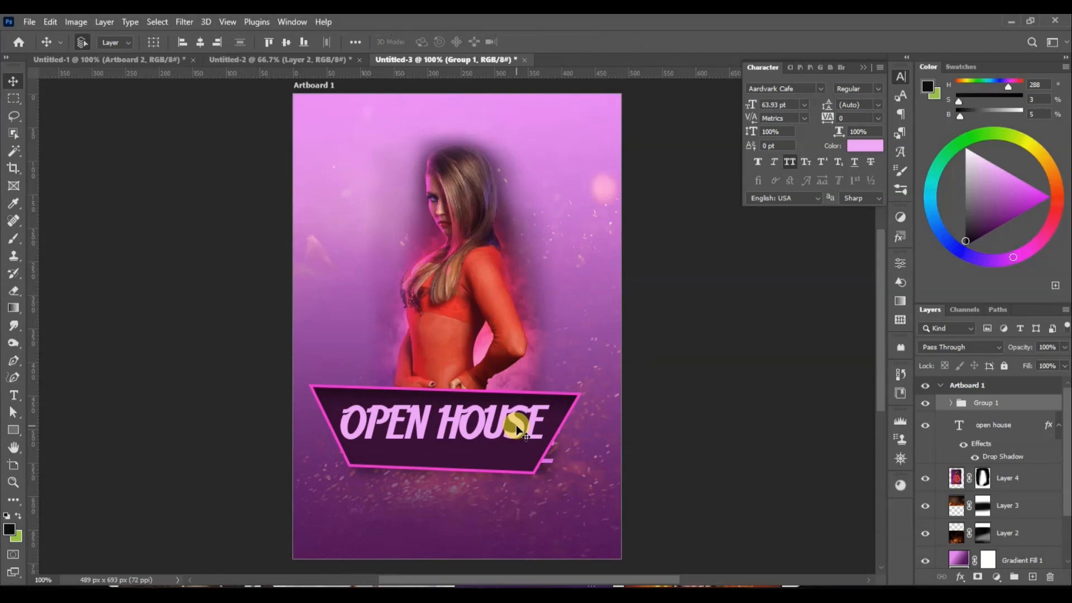
# - Bring the speaker array image from Untitled-2 into the poster and stack it behind the woman, directly above Gradient Fill 1
pyautogui.click(312, 59)
pyautogui.moveTo(991, 445); pyautogui.dragTo(382, 314)
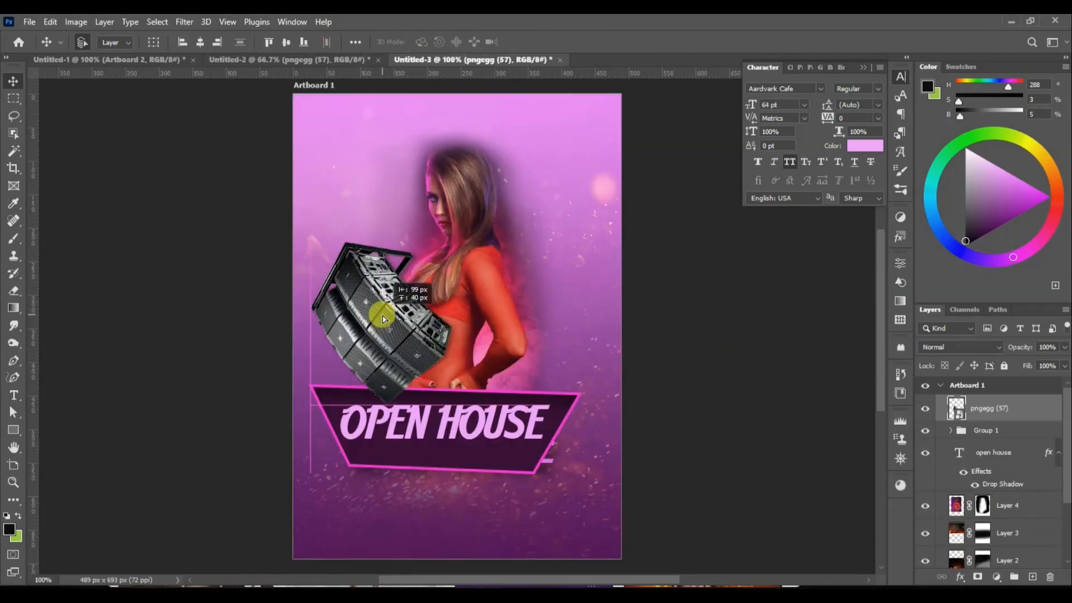
pyautogui.hotkey('ctrl', 'shift', '[')
pyautogui.hotkey('ctrl', ']')
pyautogui.hotkey('ctrl', ']')
pyautogui.hotkey('ctrl', ']')
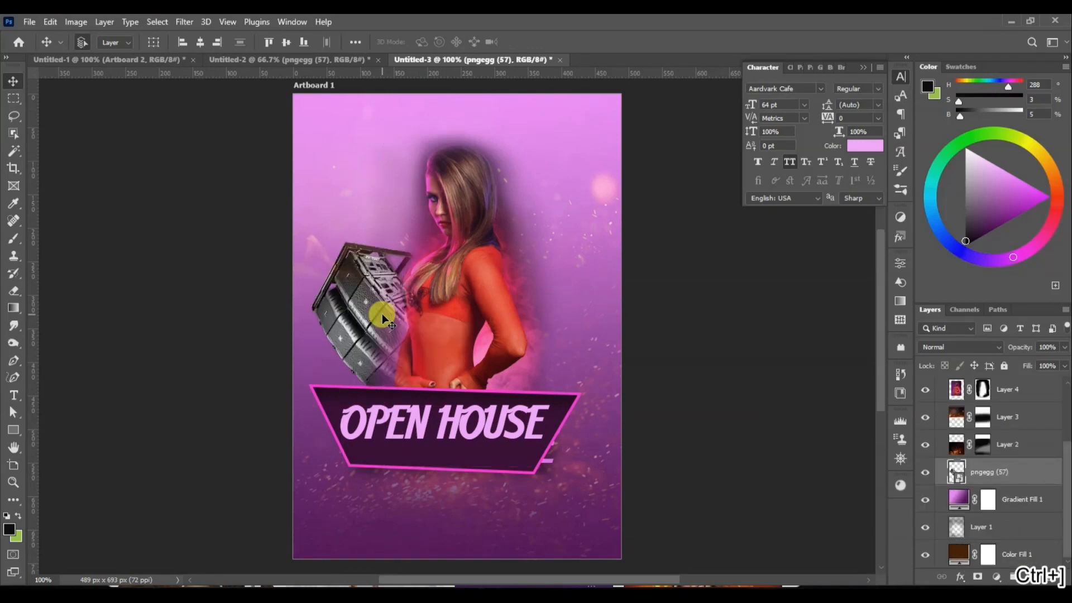
# - Enlarge the speaker array to about 42% scale and place it against the poster's left edge, above the banner
pyautogui.hotkey('ctrl', 't')
pyautogui.moveTo(390, 212); pyautogui.dragTo(392, 200)
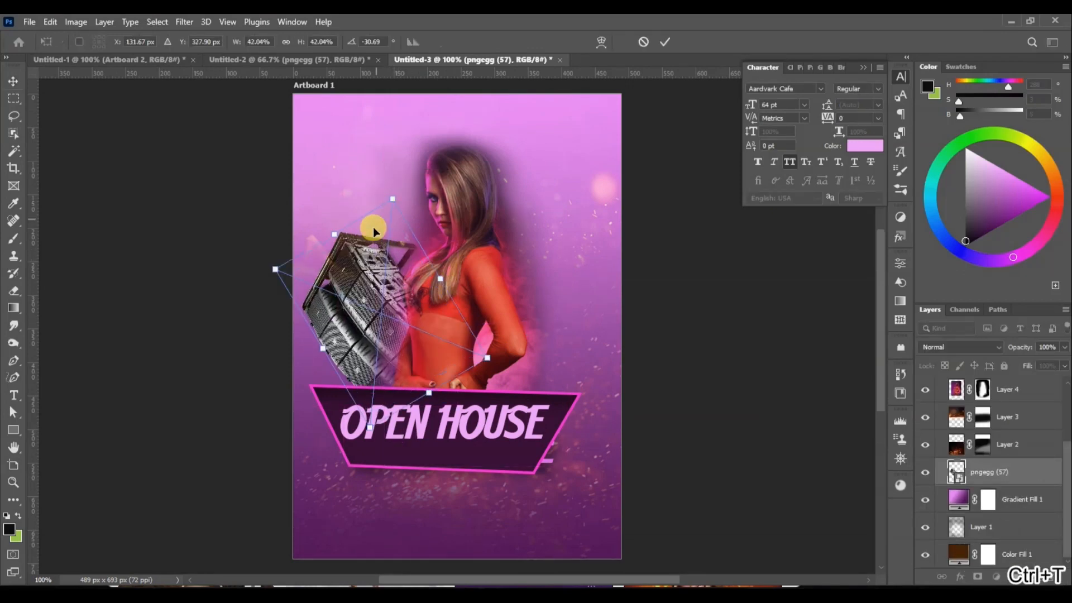
pyautogui.moveTo(362, 251); pyautogui.dragTo(343, 240)
pyautogui.press('Return')
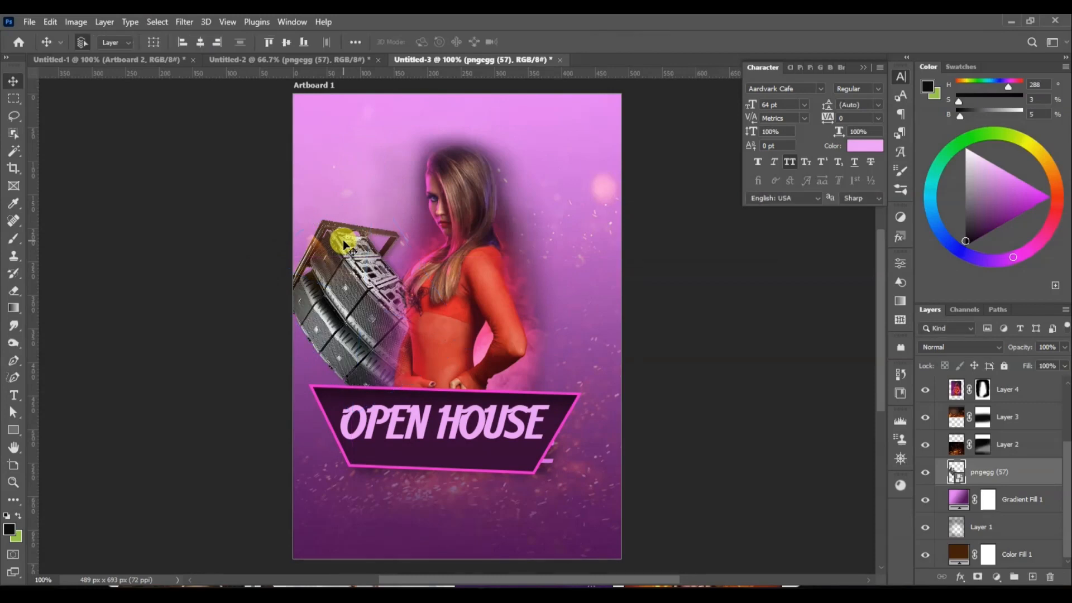
pyautogui.moveTo(339, 293); pyautogui.dragTo(336, 303)
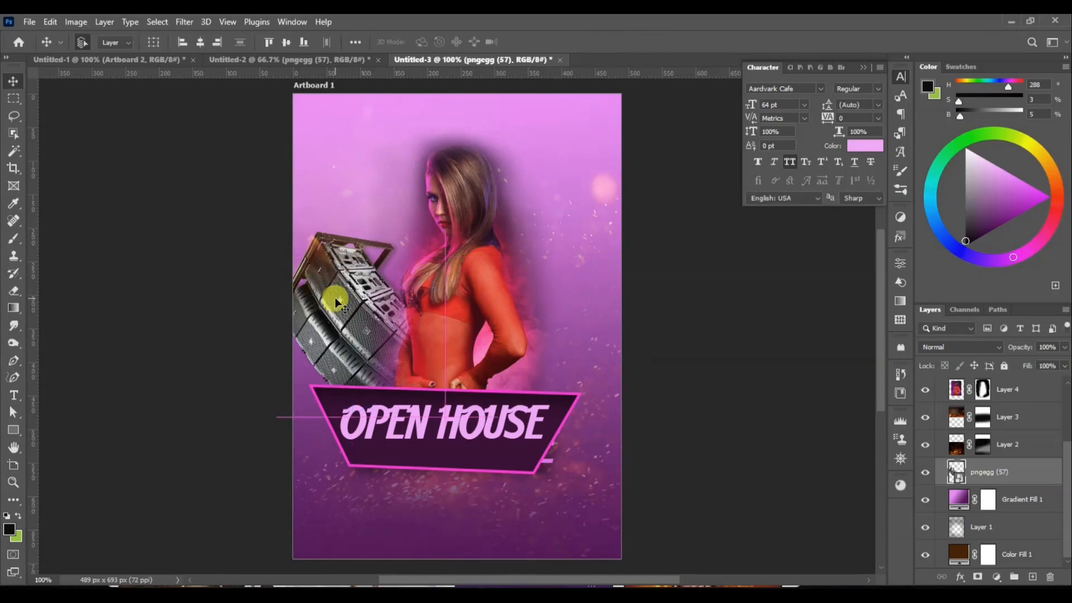
# - Duplicate the speaker array, flip the copy horizontally and place it symmetrically at the poster's right edge
pyautogui.hotkey('ctrl', 'j')
pyautogui.hotkey('ctrl', 't')
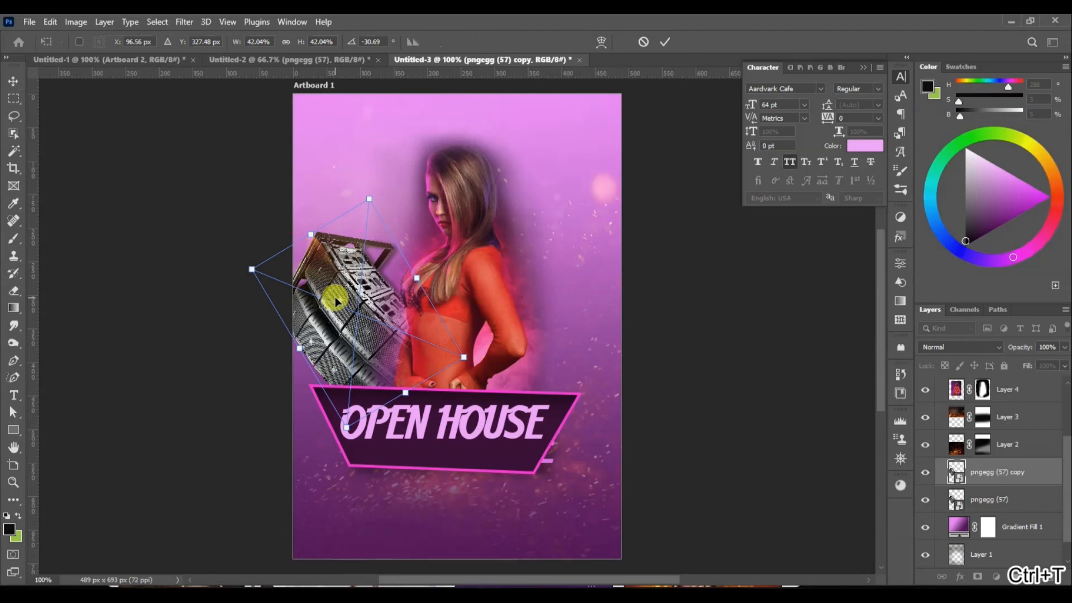
pyautogui.rightClick(335, 342)
pyautogui.click(307, 321)
pyautogui.moveTo(306, 321); pyautogui.dragTo(563, 310)
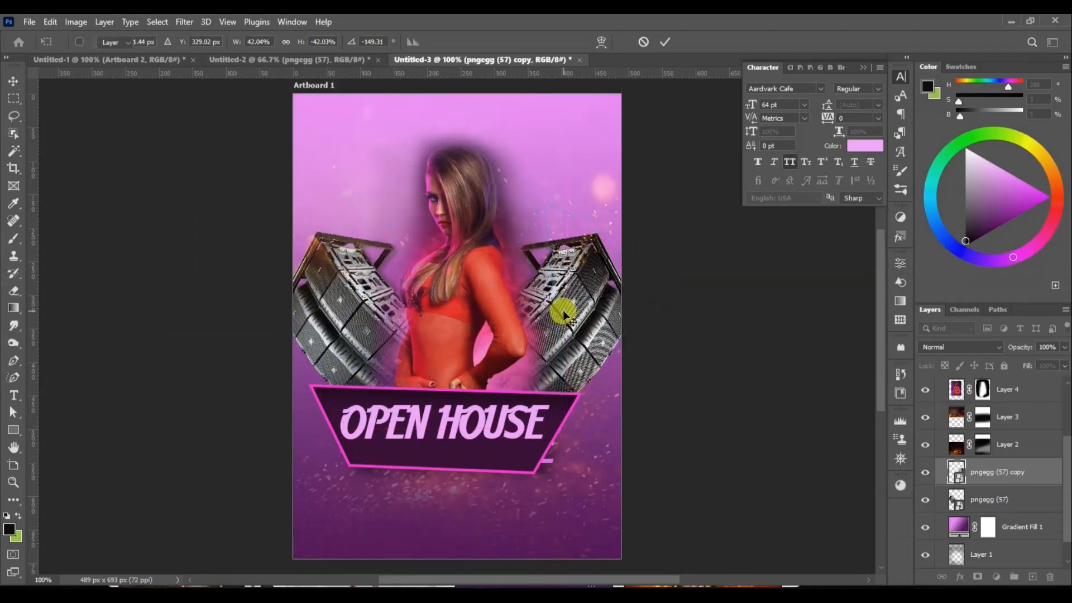
pyautogui.press('Return')
# - Add a two-line text reading "CLO" over "UD" near the poster's upper-left corner
pyautogui.moveTo(876, 313); pyautogui.dragTo(877, 297)
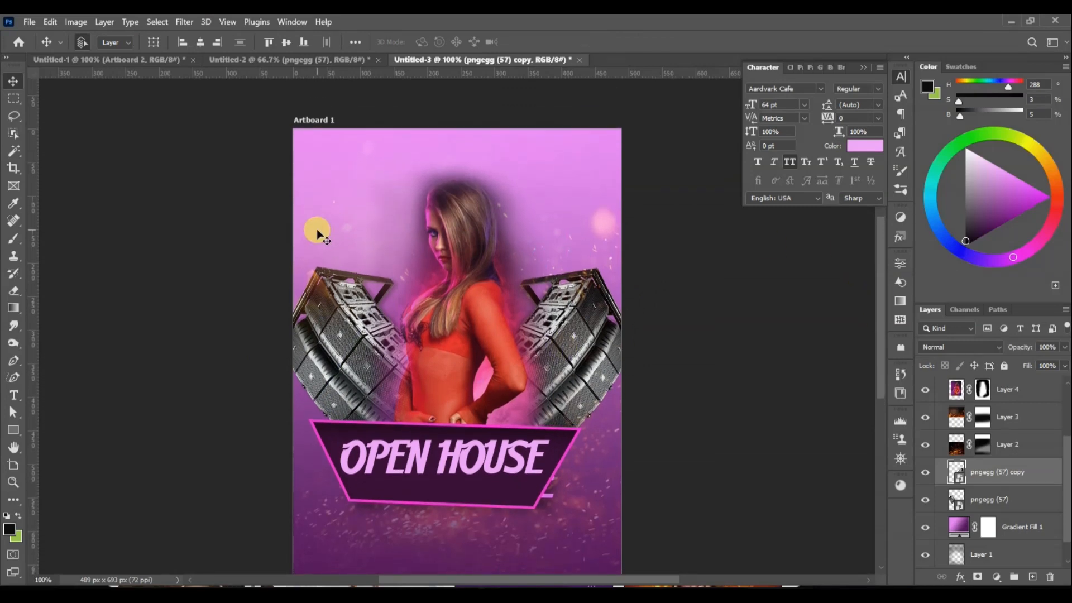
pyautogui.press('t')
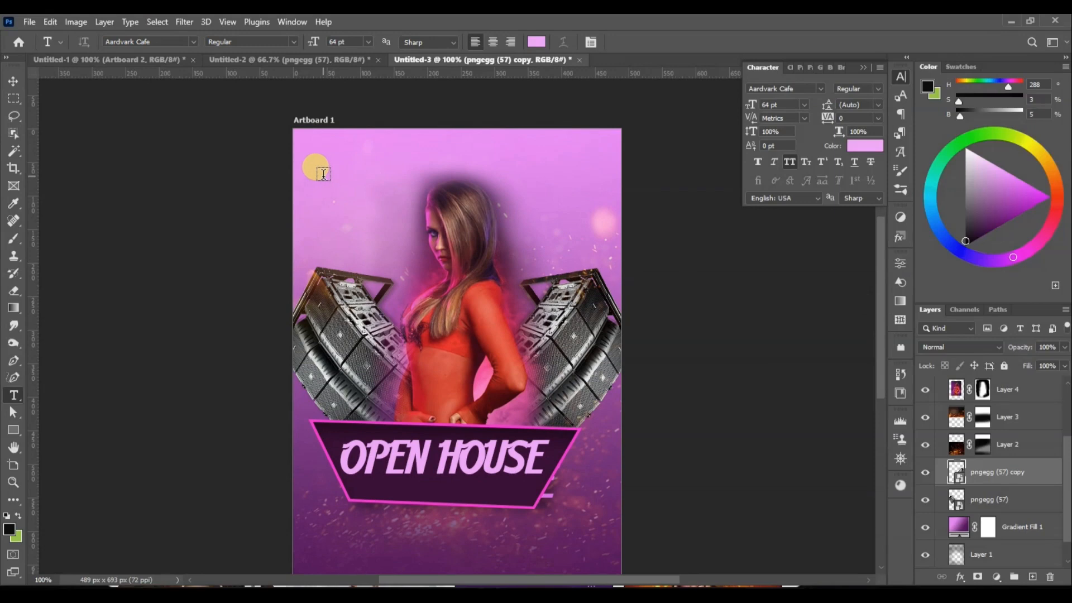
pyautogui.click(324, 174)
pyautogui.write('CLO')
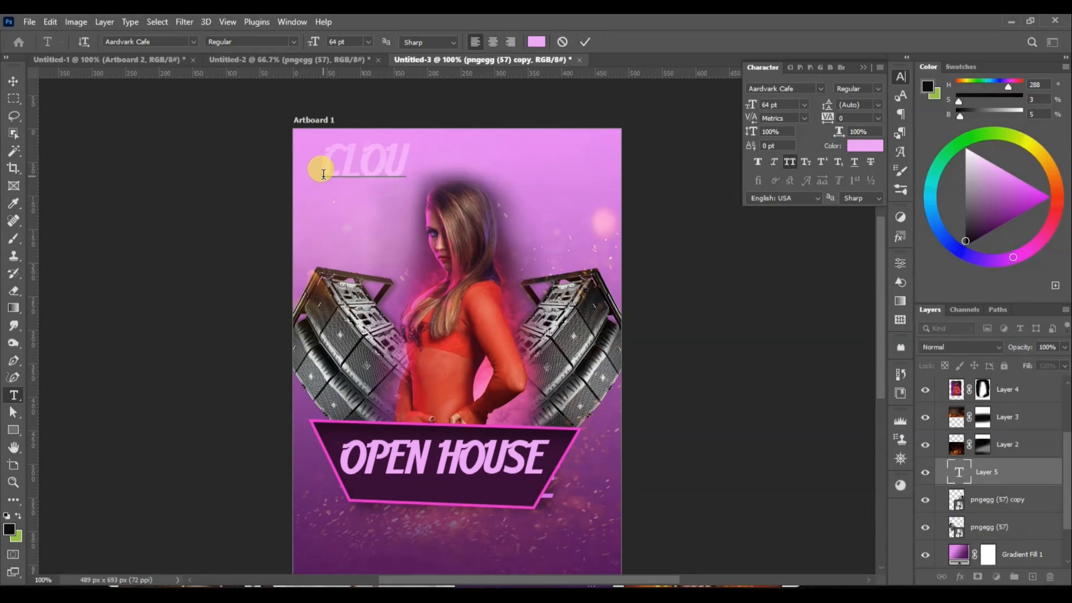
pyautogui.press('Return')
pyautogui.write('ud')
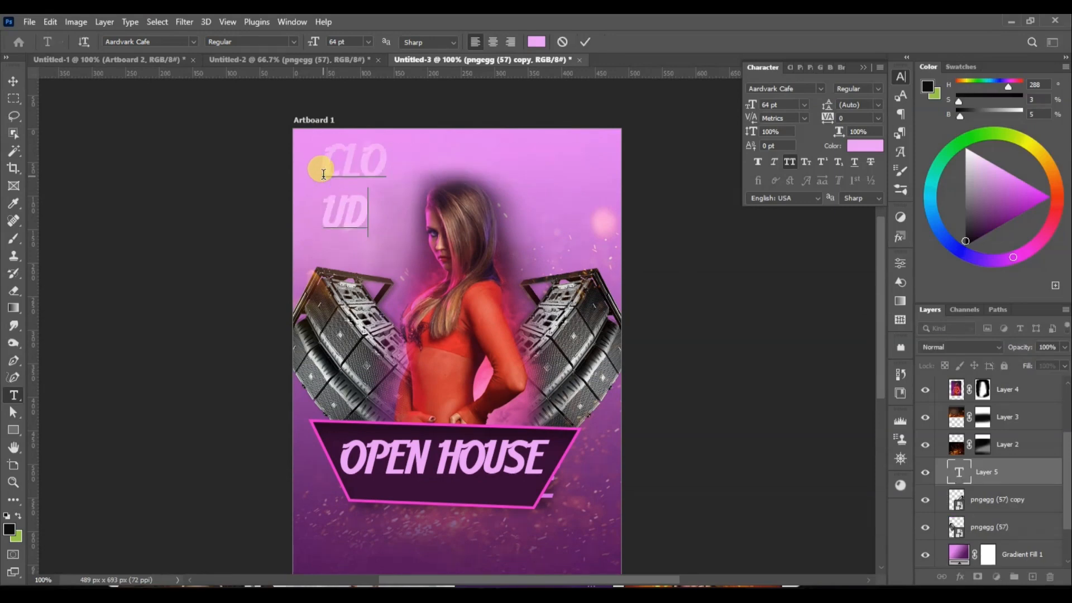
pyautogui.click(13, 81)
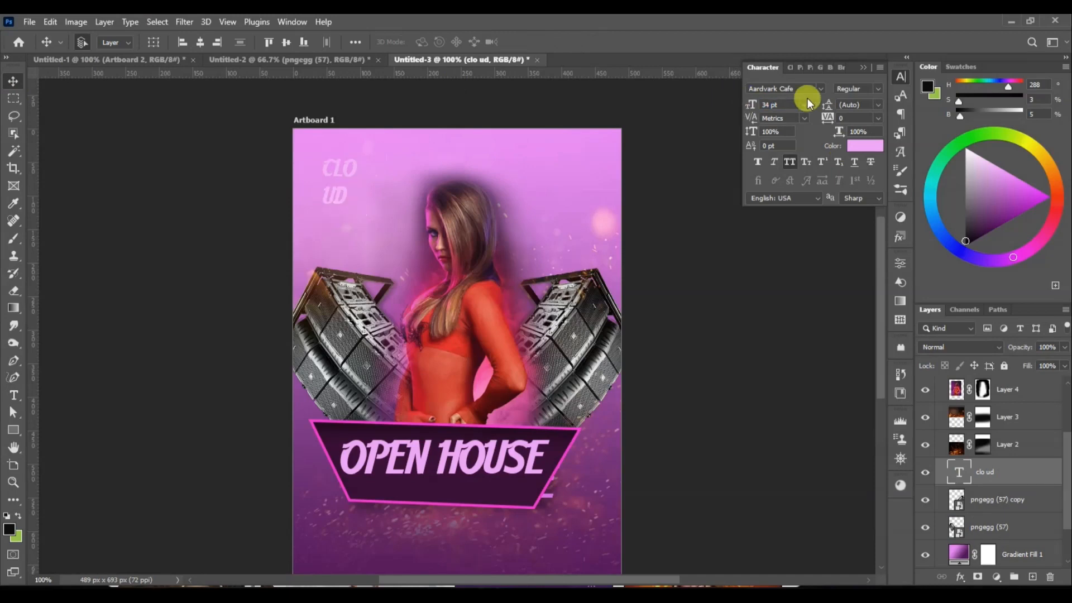
# - Format the CLO/UD text in Base 05 at 34 pt with 33 pt leading and white color (#ffffff)
pyautogui.click(821, 89)
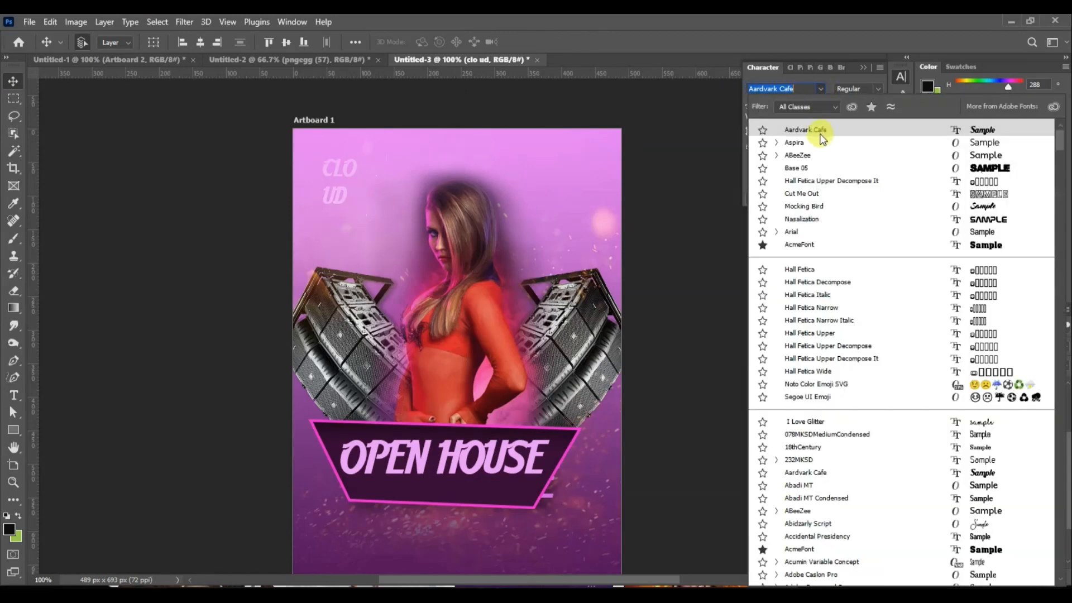
pyautogui.click(826, 168)
pyautogui.moveTo(820, 105); pyautogui.dragTo(818, 103)
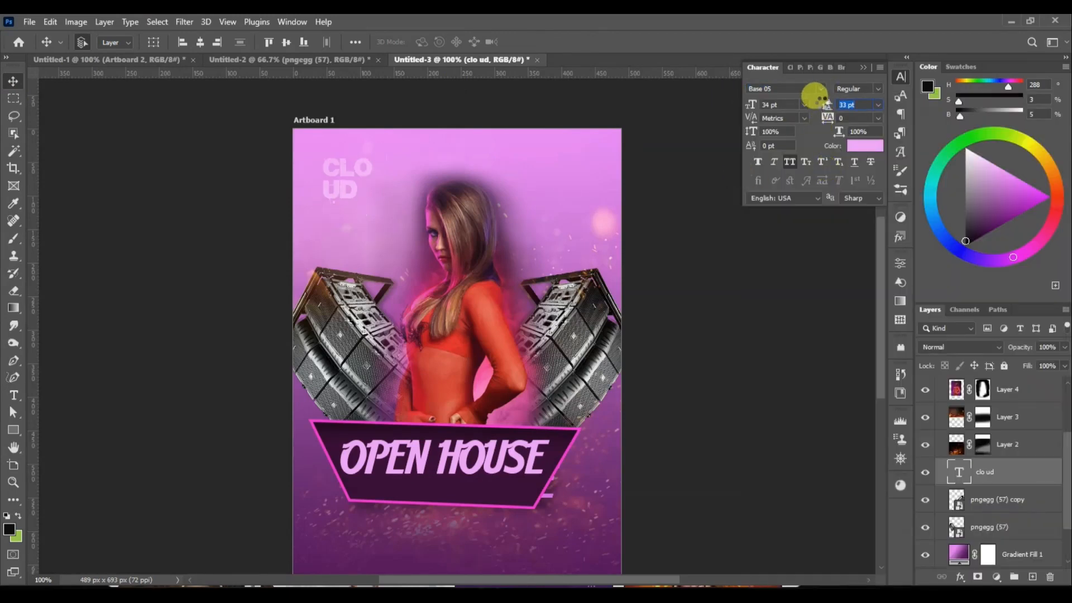
pyautogui.click(869, 149)
pyautogui.moveTo(651, 354); pyautogui.dragTo(642, 349)
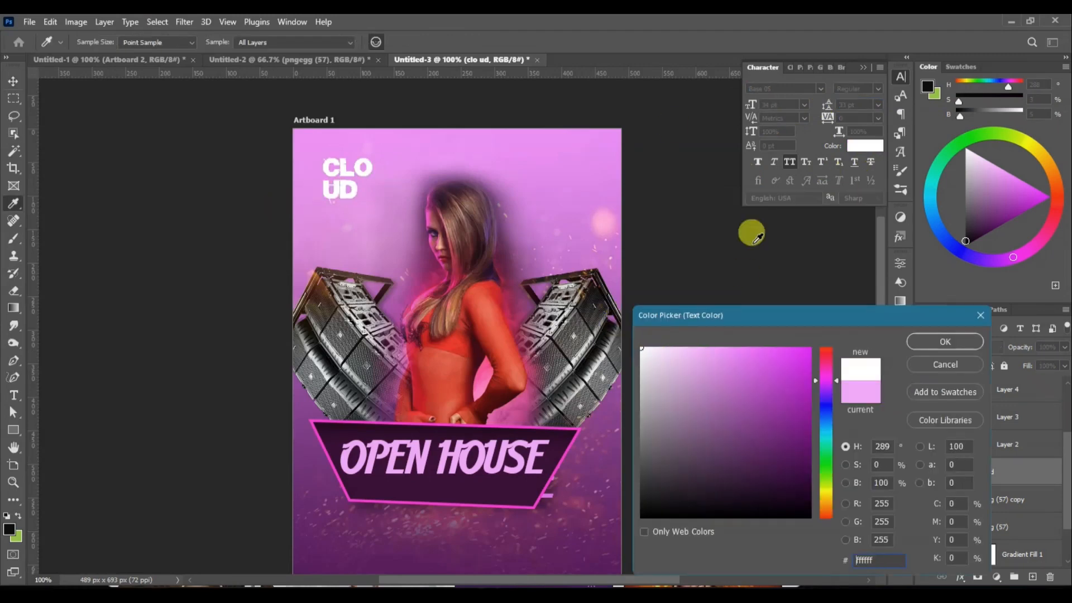
pyautogui.click(900, 78)
pyautogui.click(933, 352)
pyautogui.press('v')
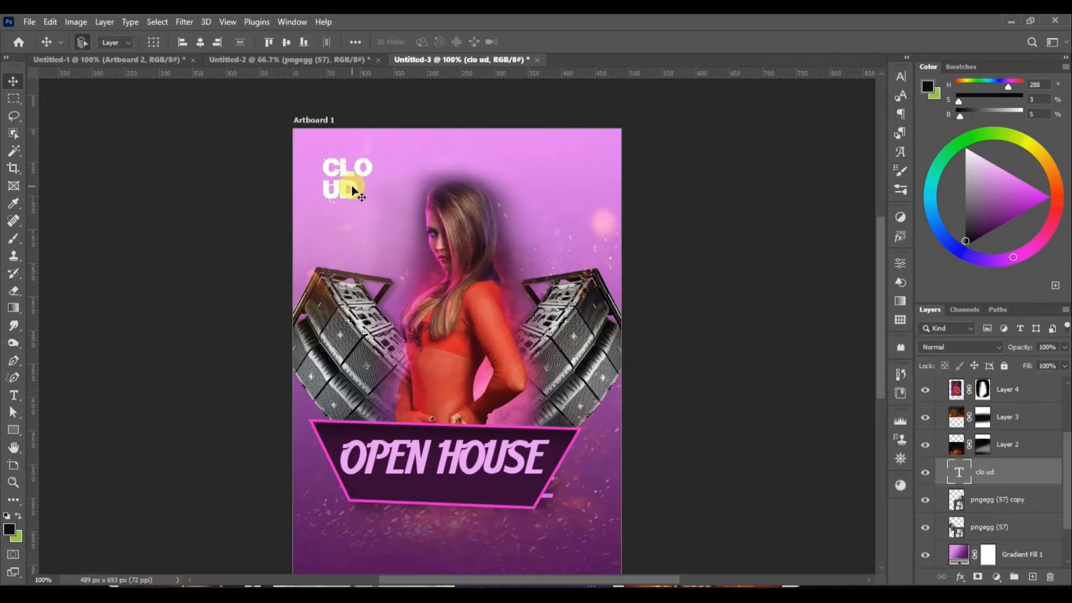
# - Lock Layer 3 and move the CLO/UD text closer to the poster's upper-left corner
pyautogui.click(347, 184)
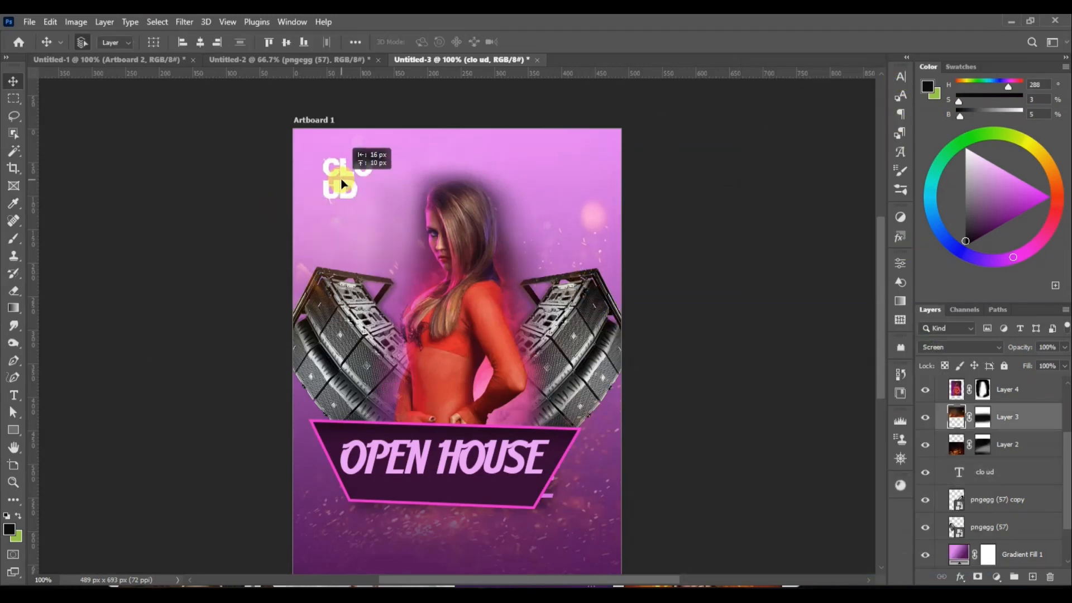
pyautogui.click(1004, 365)
pyautogui.moveTo(343, 178); pyautogui.dragTo(324, 160)
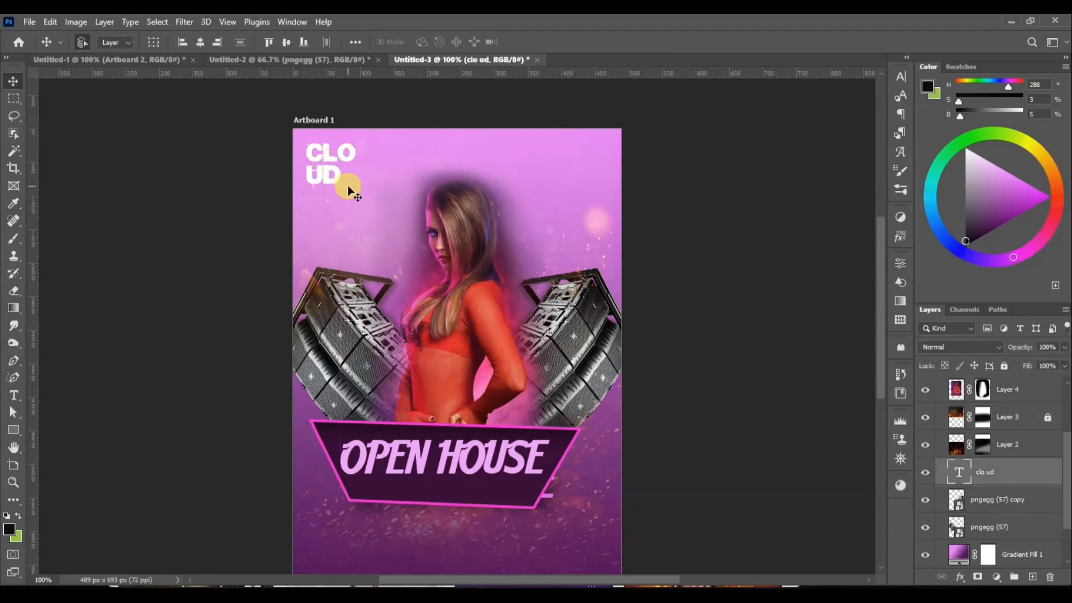
# - Add a separate text "9" on the poster to the right of "UD"
pyautogui.press('t')
pyautogui.click(372, 180)
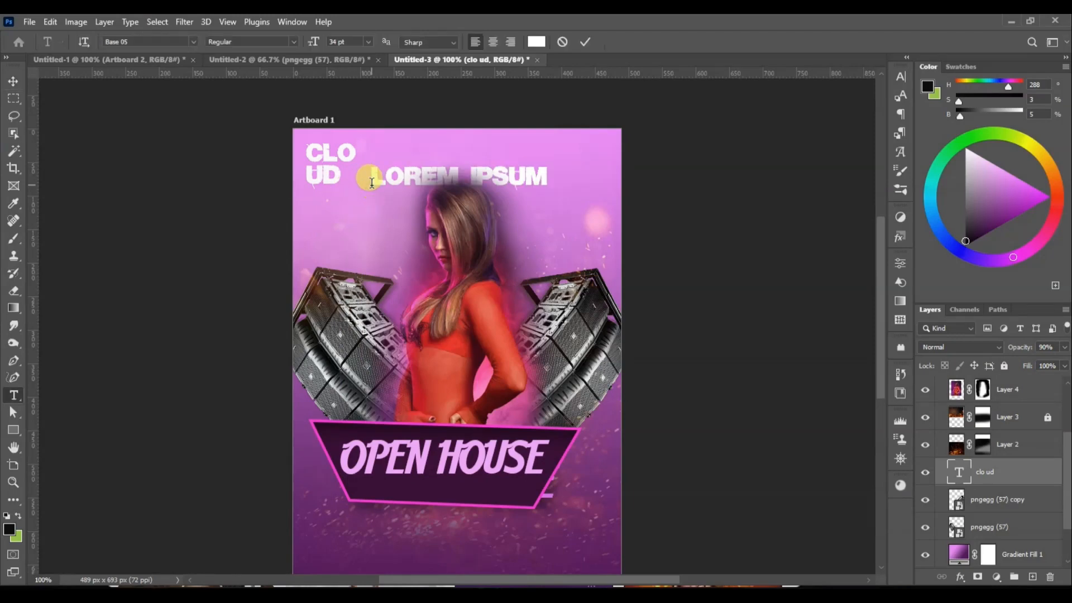
pyautogui.write('9')
pyautogui.click(12, 81)
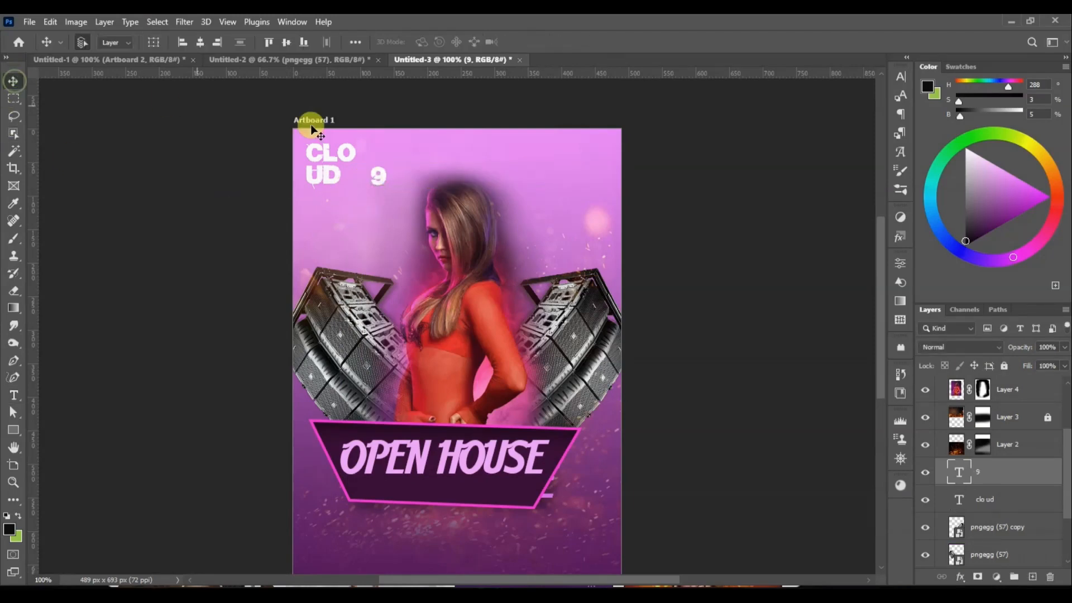
# - Change the "9" to the ABeeZee font and place it directly beside "UD"
pyautogui.click(900, 77)
pyautogui.click(822, 88)
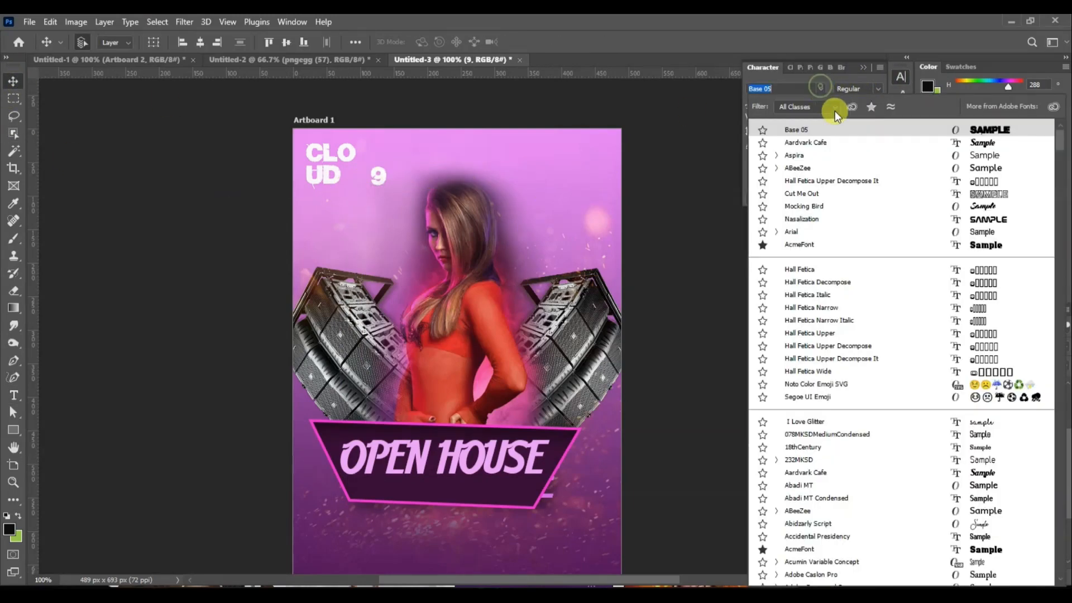
pyautogui.click(828, 168)
pyautogui.moveTo(380, 176); pyautogui.dragTo(350, 175)
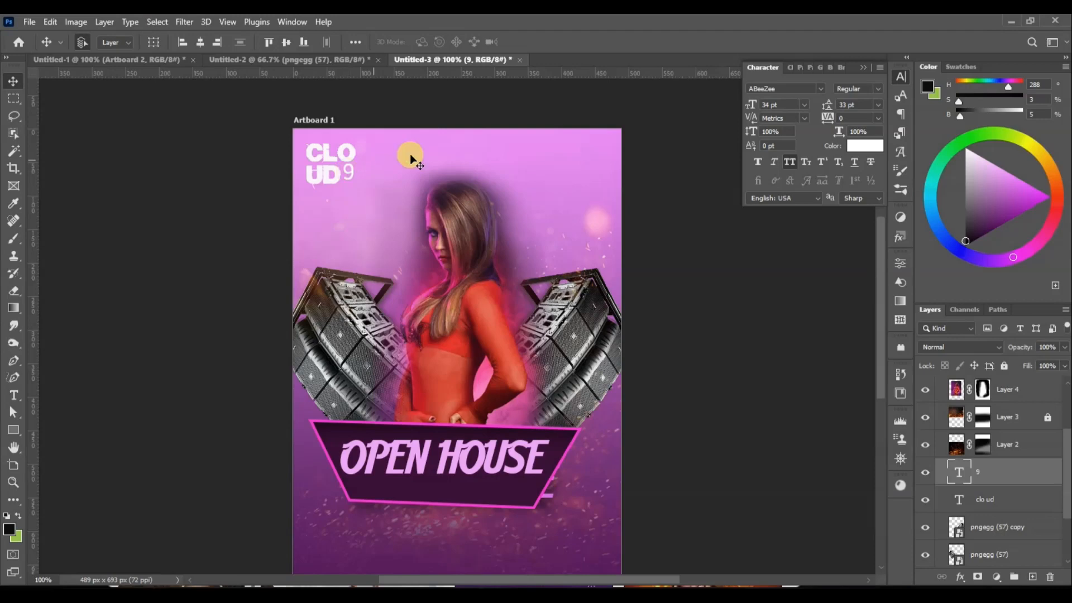
pyautogui.click(896, 76)
pyautogui.press('t')
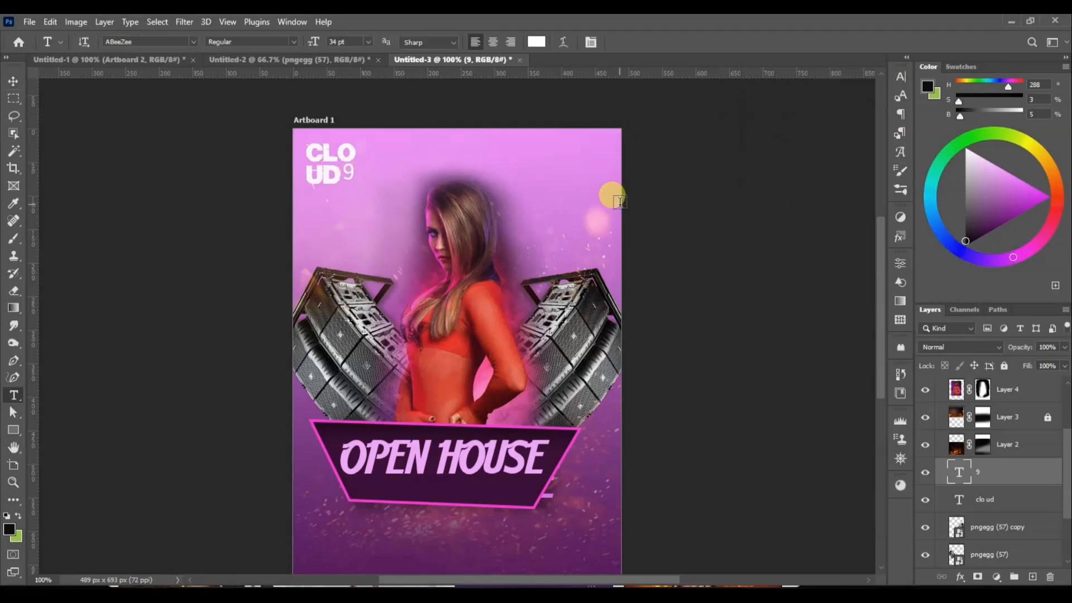
pyautogui.click(528, 187)
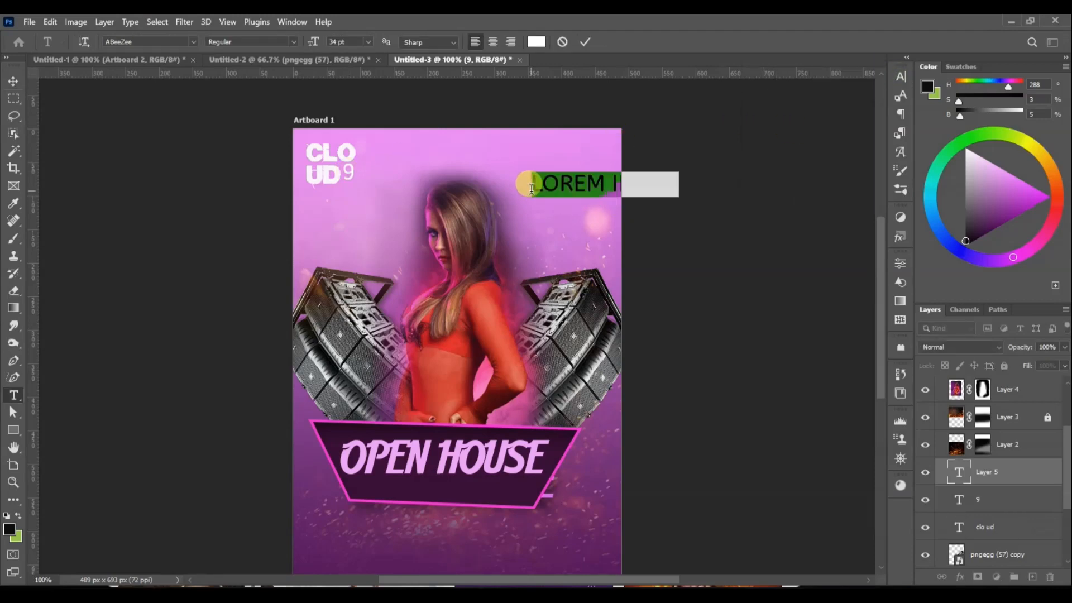
pyautogui.write('SUN')
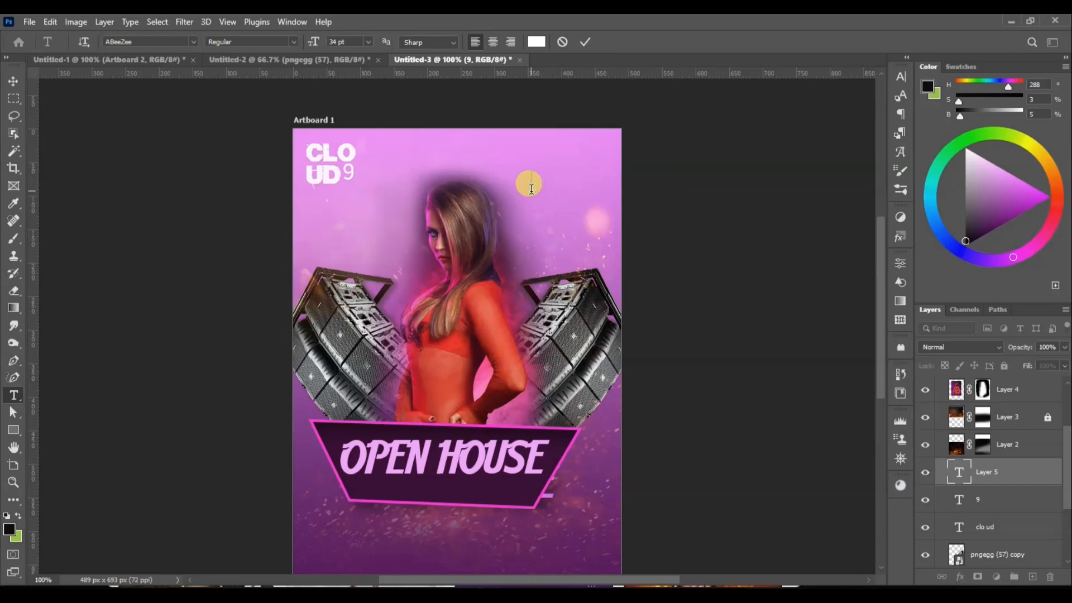
pyautogui.click(422, 116)
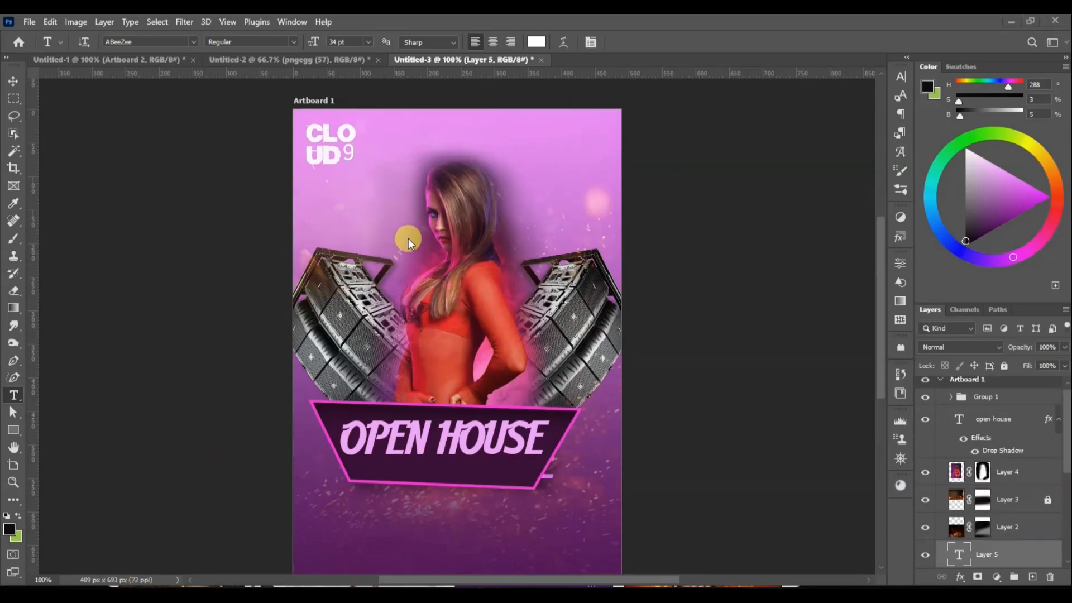
# - Add the text "20" and move it to the poster's upper-right area, level with the CLOUD 9 logo
pyautogui.click(488, 171)
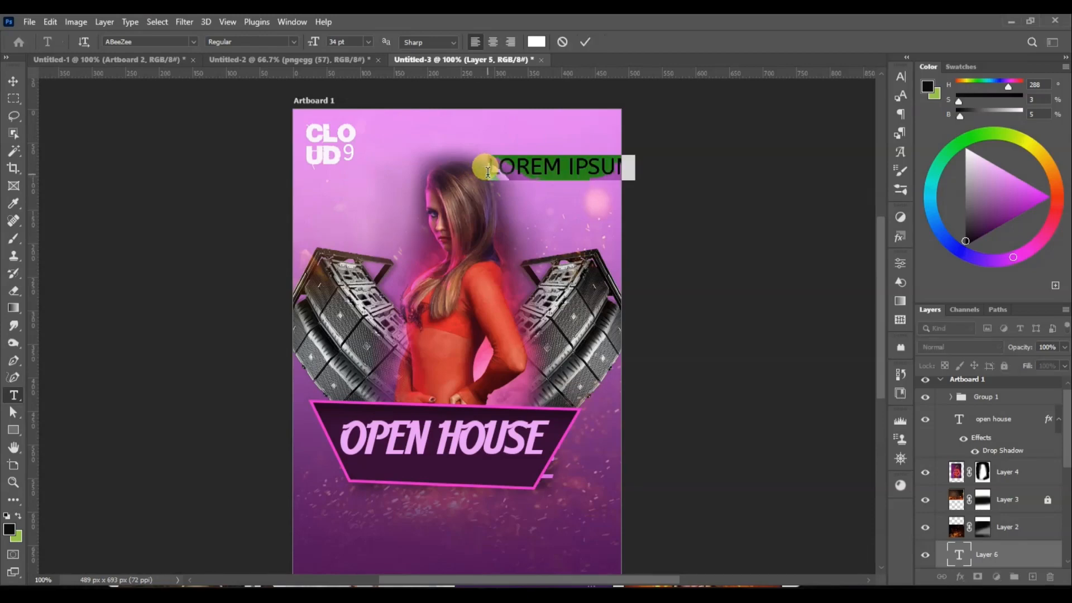
pyautogui.write('SUN')
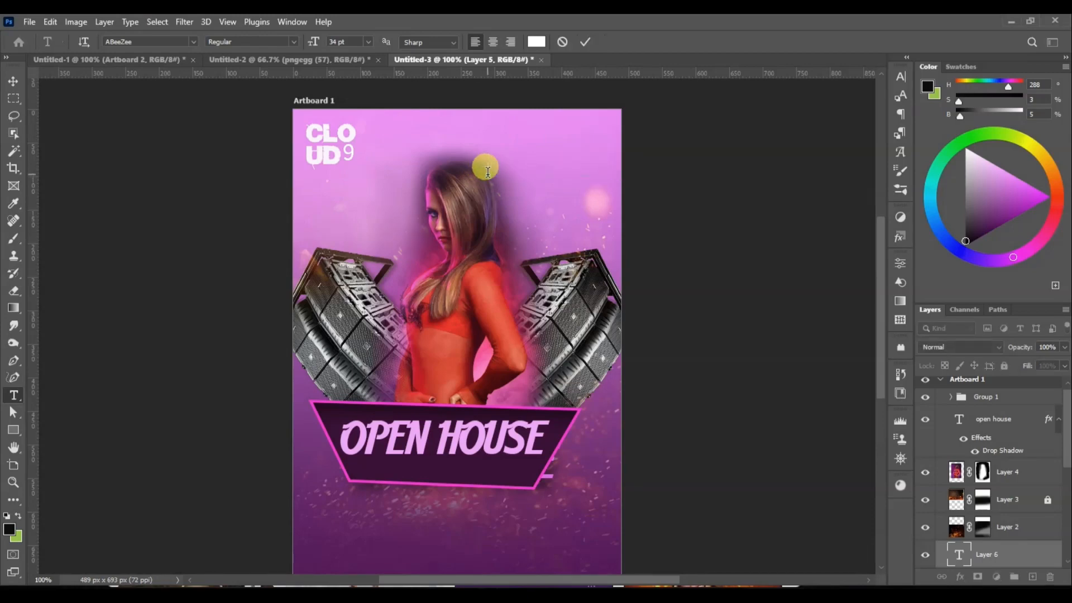
pyautogui.click(13, 81)
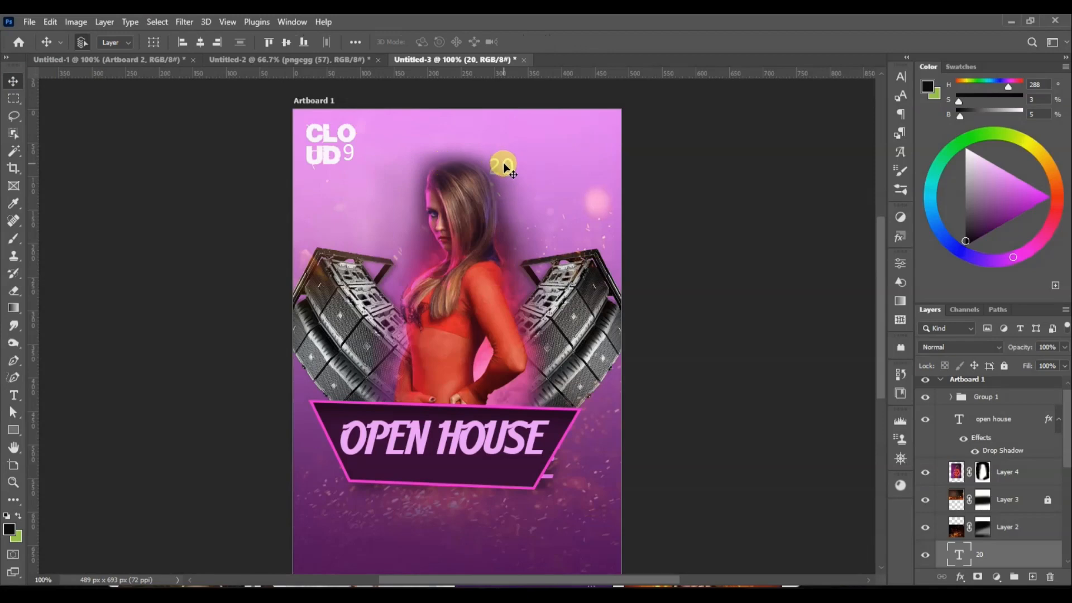
pyautogui.moveTo(504, 163); pyautogui.dragTo(570, 141)
# - Change the "20" to Nasalization Medium and shift it slightly left
pyautogui.click(901, 76)
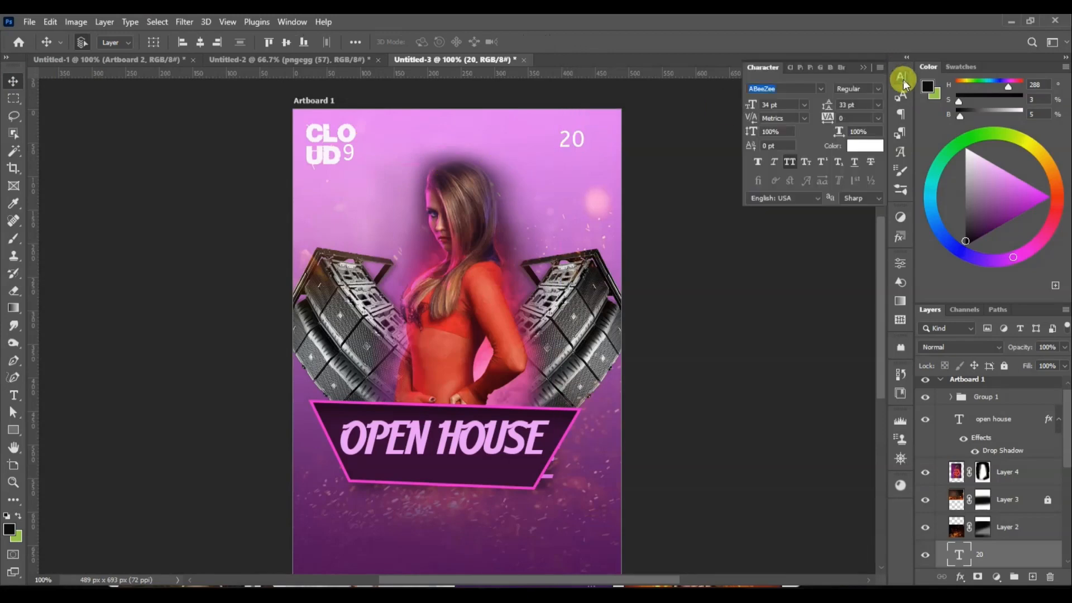
pyautogui.click(823, 89)
pyautogui.click(813, 218)
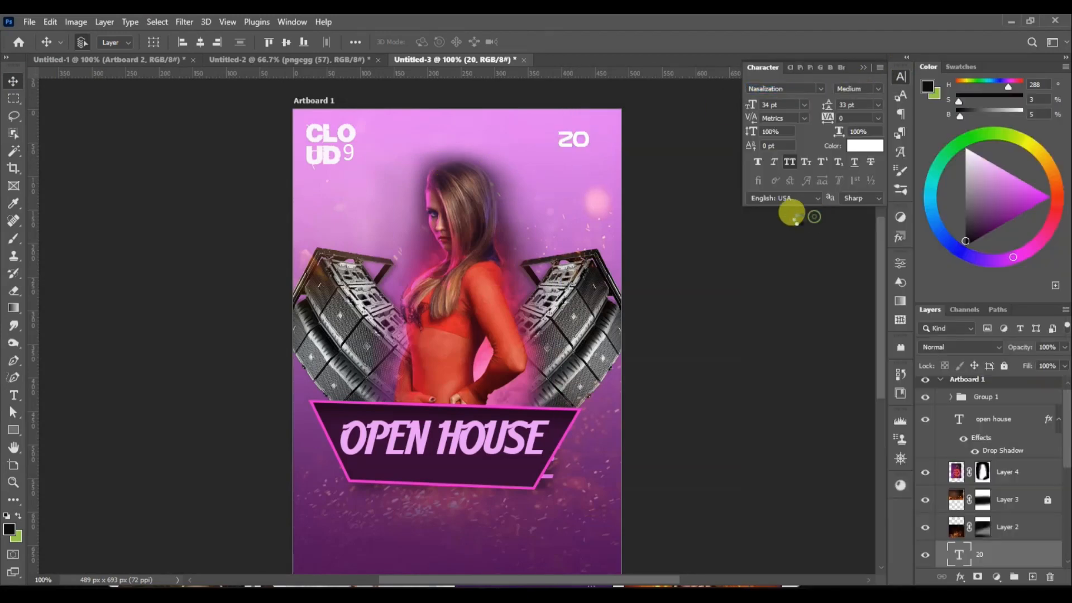
pyautogui.click(576, 141)
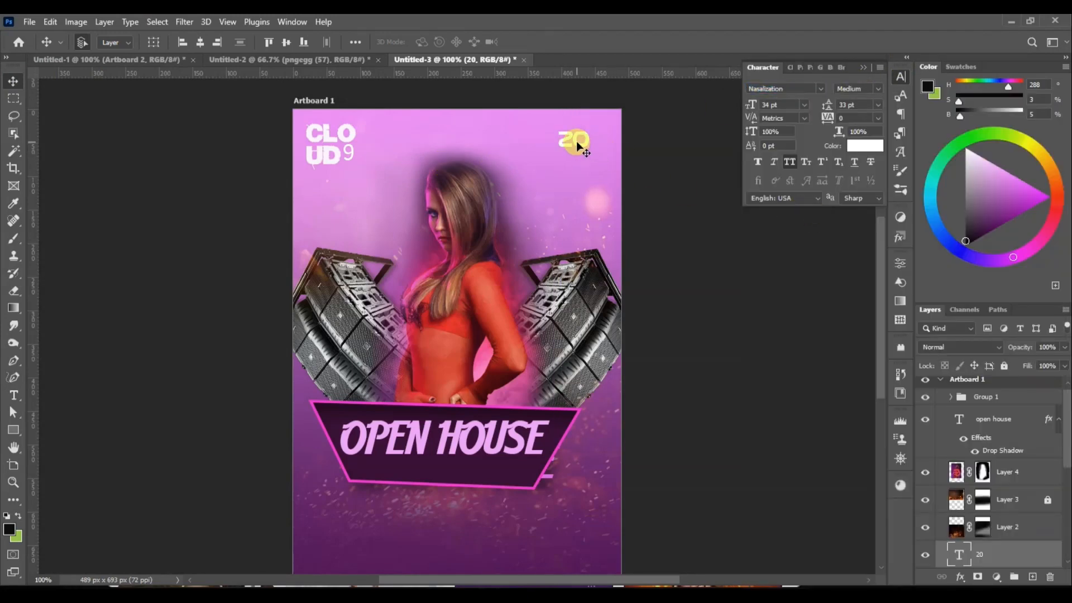
# - Add the text "SUN" at 30 pt and place it above and to the right of the "20"
pyautogui.press('t')
pyautogui.click(546, 187)
pyautogui.write('SUN')
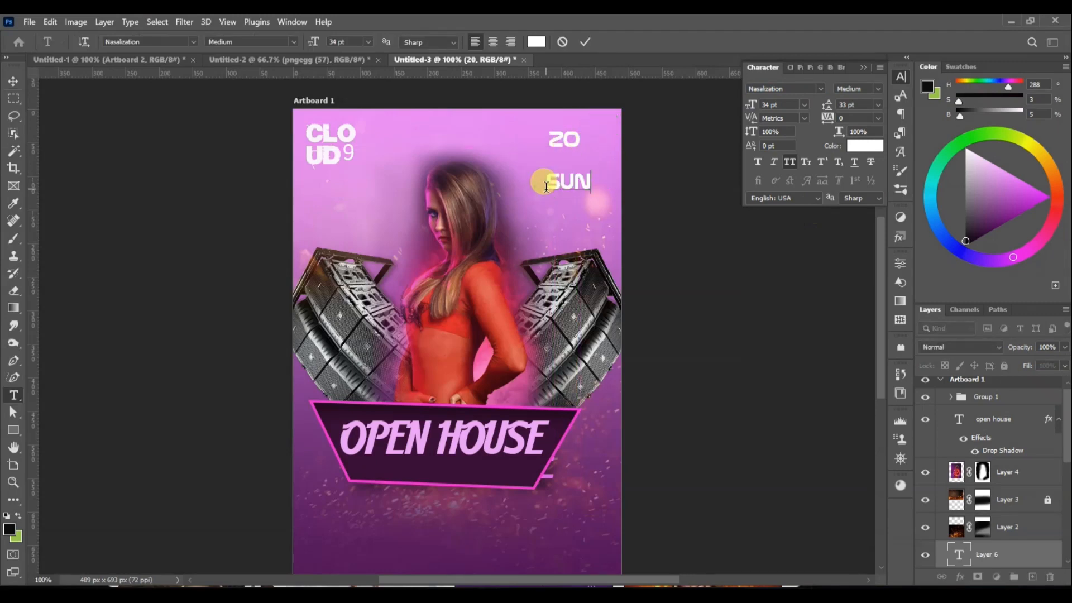
pyautogui.click(12, 82)
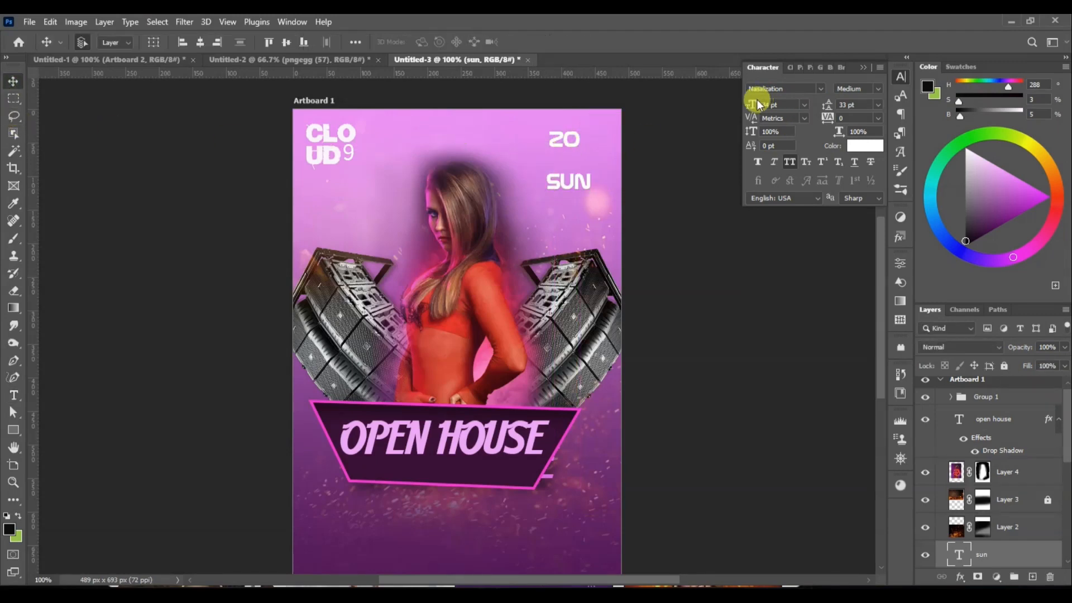
pyautogui.moveTo(748, 102); pyautogui.dragTo(745, 101)
pyautogui.moveTo(584, 196); pyautogui.dragTo(578, 145)
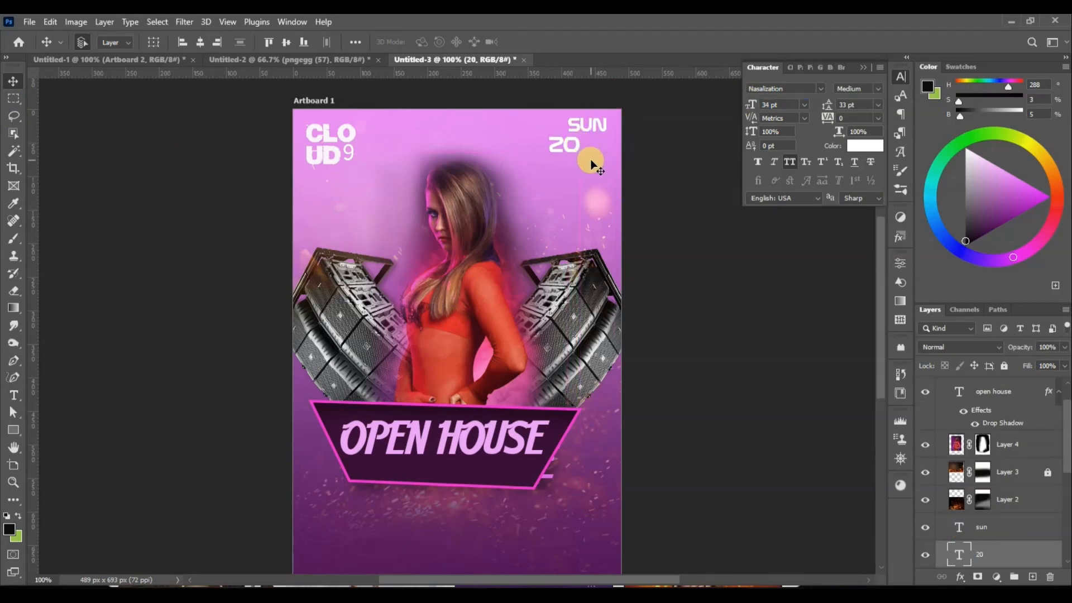
# - Add the text "AUG" at 22 pt and place it directly beneath the "20"
pyautogui.press('t')
pyautogui.click(558, 181)
pyautogui.write('aug')
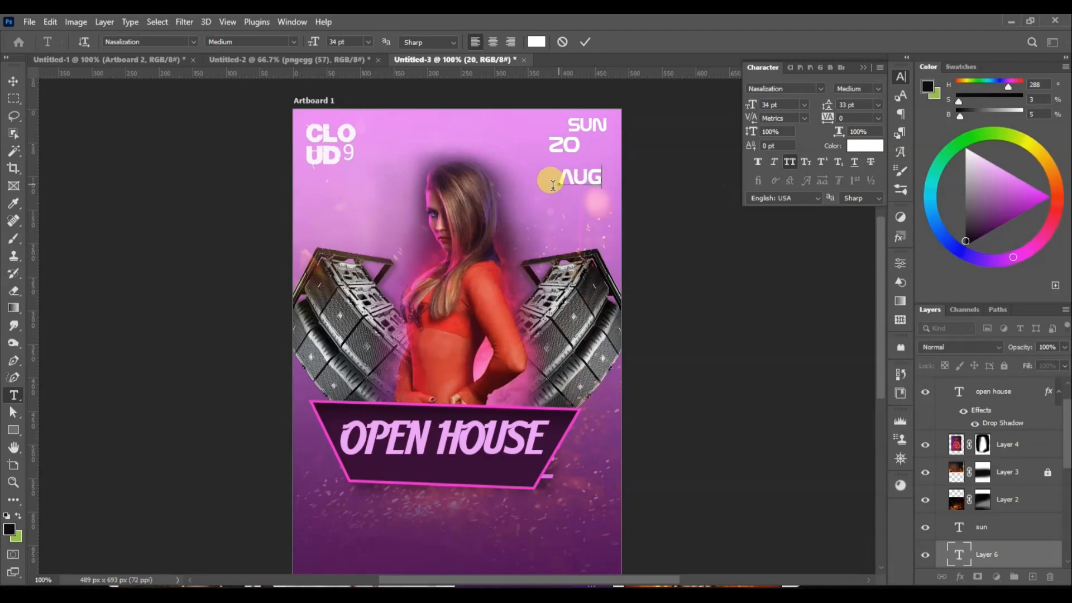
pyautogui.click(13, 82)
pyautogui.moveTo(747, 104); pyautogui.dragTo(734, 104)
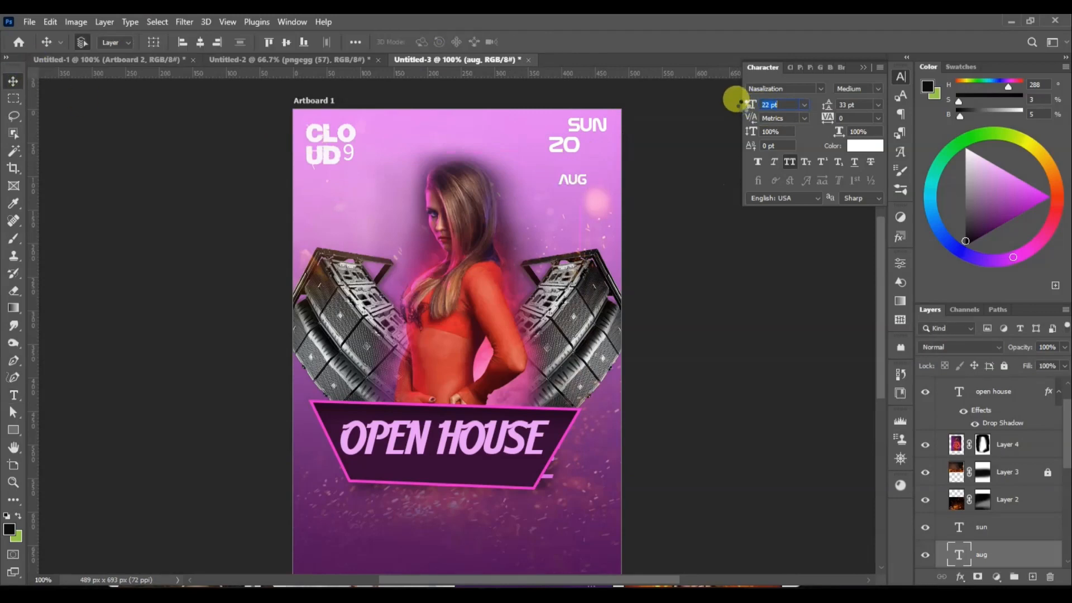
pyautogui.moveTo(576, 175); pyautogui.dragTo(567, 159)
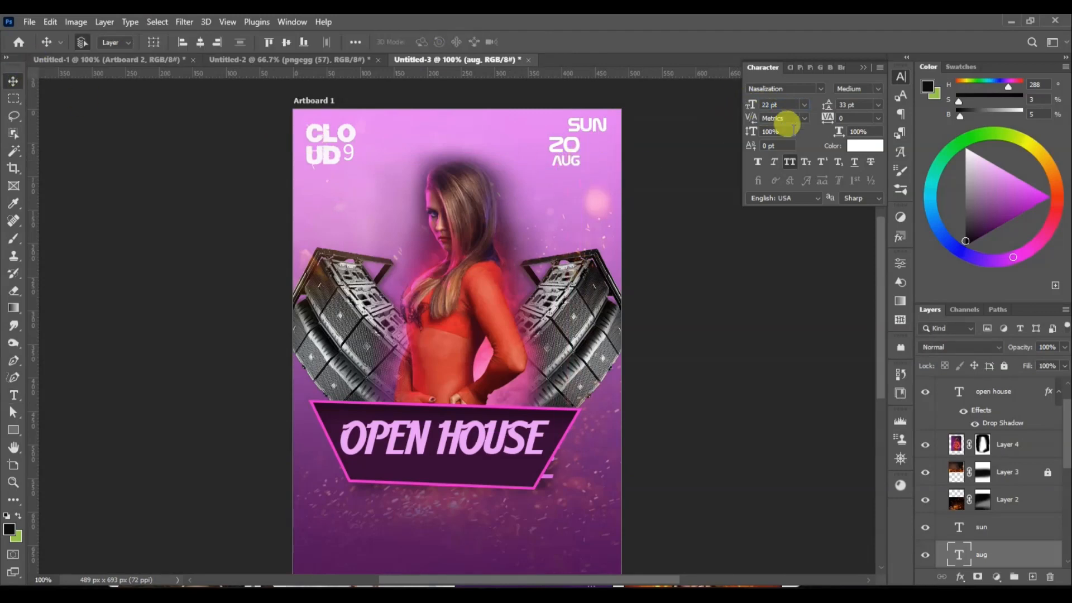
# - Change the "AUG" text color to near-black (#060606)
pyautogui.click(863, 146)
pyautogui.click(641, 516)
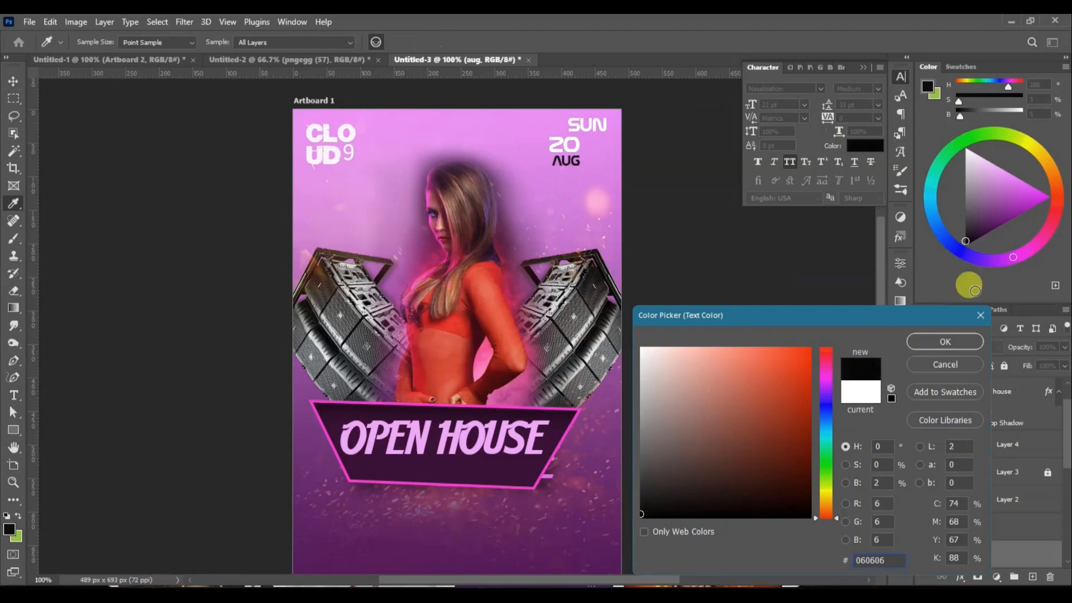
pyautogui.click(945, 341)
# - Nudge the "SUN" text down slightly and move it about 11 px towards the poster's right edge
pyautogui.moveTo(582, 132); pyautogui.dragTo(585, 129)
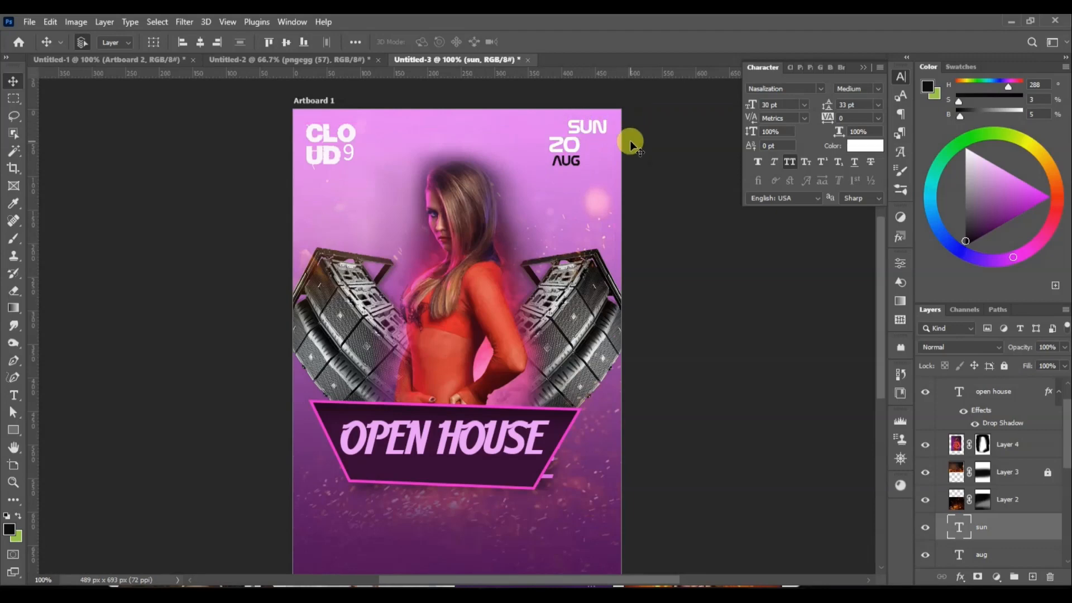
pyautogui.click(163, 510)
pyautogui.click(271, 390)
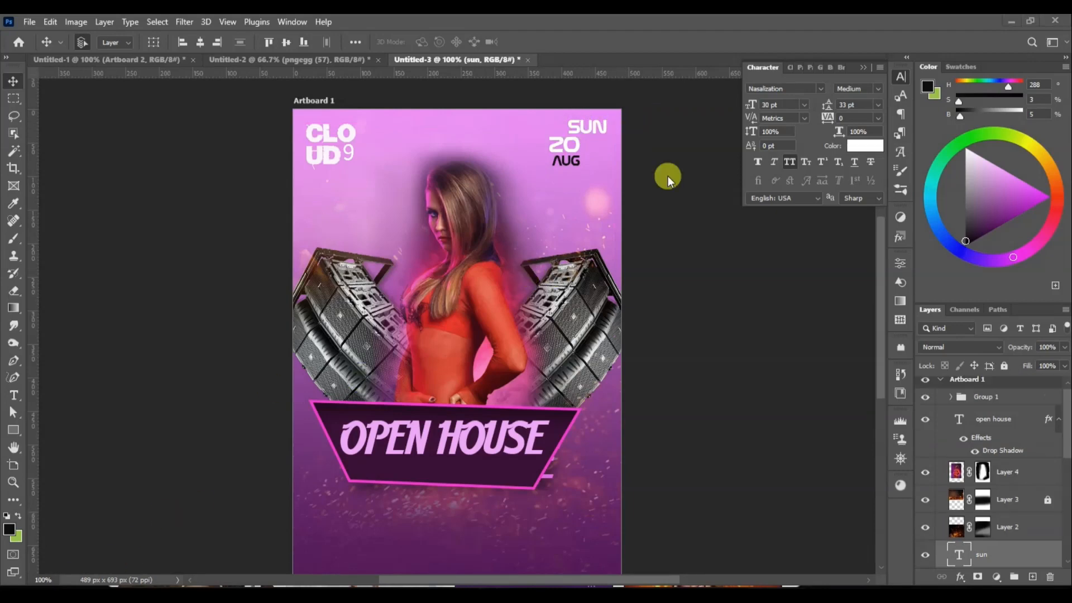
pyautogui.click(900, 76)
pyautogui.click(593, 143)
pyautogui.moveTo(594, 132); pyautogui.dragTo(601, 132)
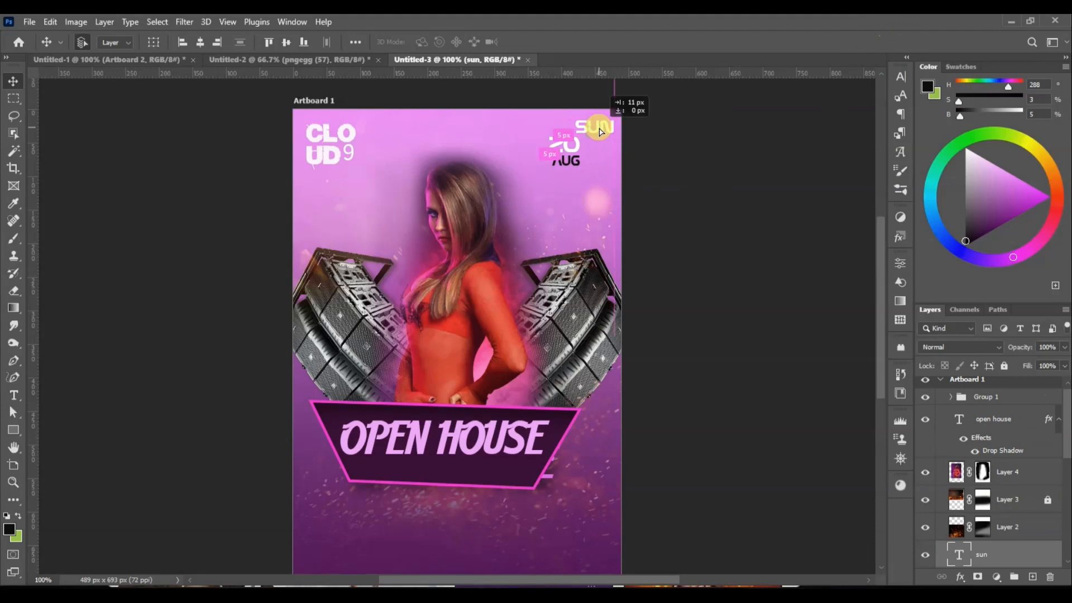
# - Add the text "8PM" at 21 pt and place it directly beside "AUG" beneath the "SUN" text
pyautogui.press('t')
pyautogui.click(538, 194)
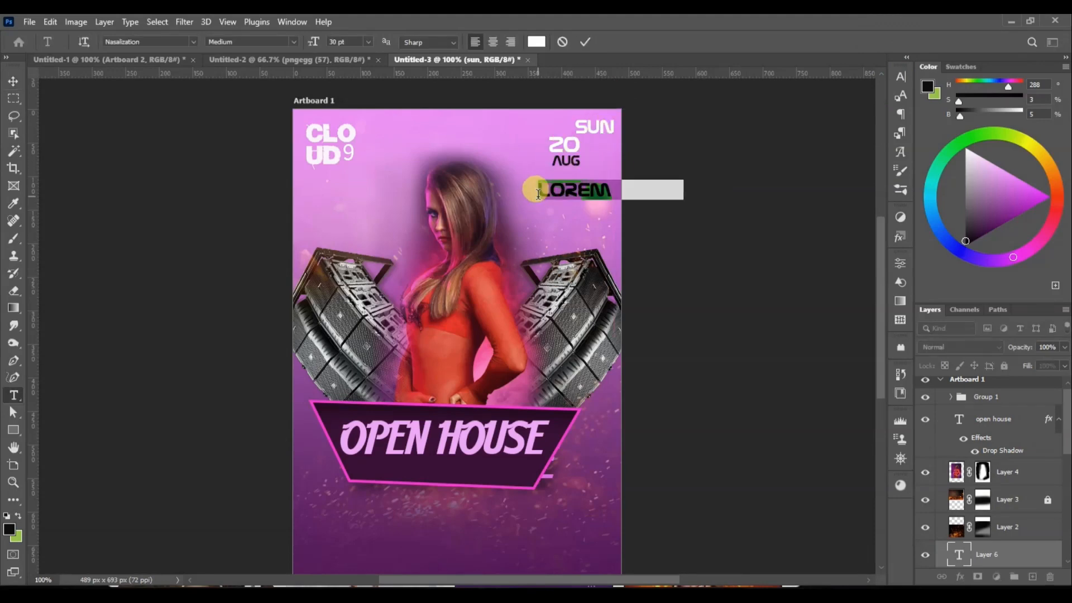
pyautogui.write('8PM')
pyautogui.click(14, 80)
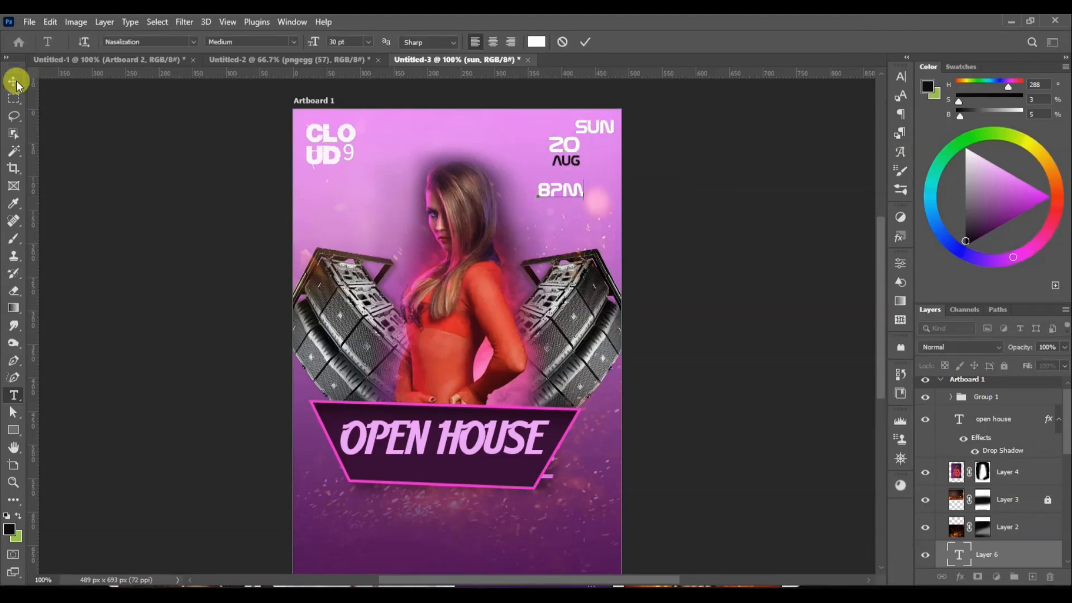
pyautogui.click(574, 180)
pyautogui.click(901, 76)
pyautogui.click(749, 111)
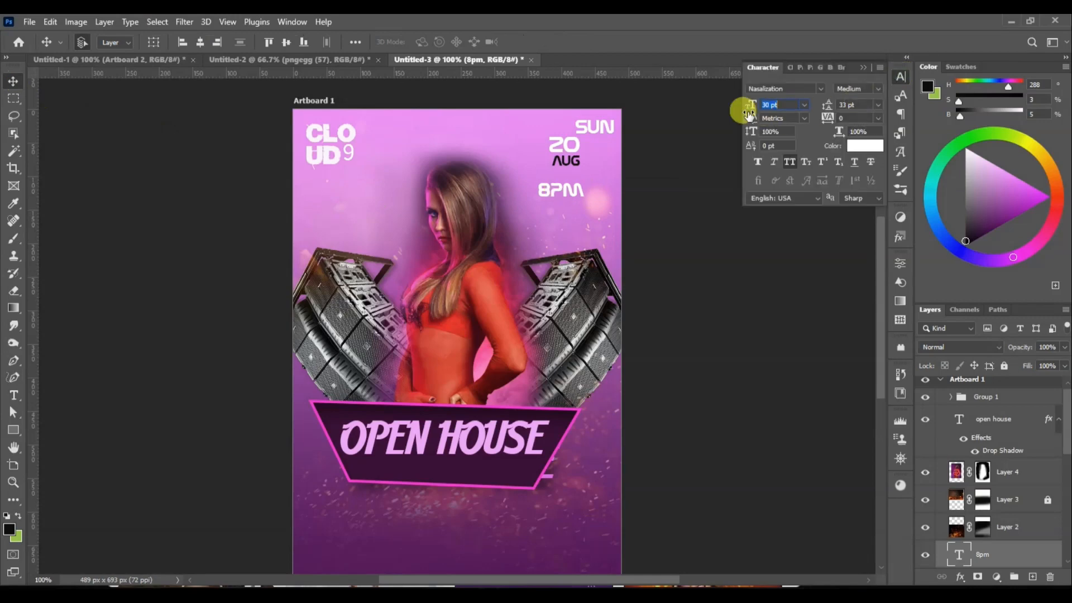
pyautogui.moveTo(750, 106)
pyautogui.mouseDown()
pyautogui.moveTo(737, 95)
pyautogui.moveTo(747, 101)
pyautogui.mouseUp()
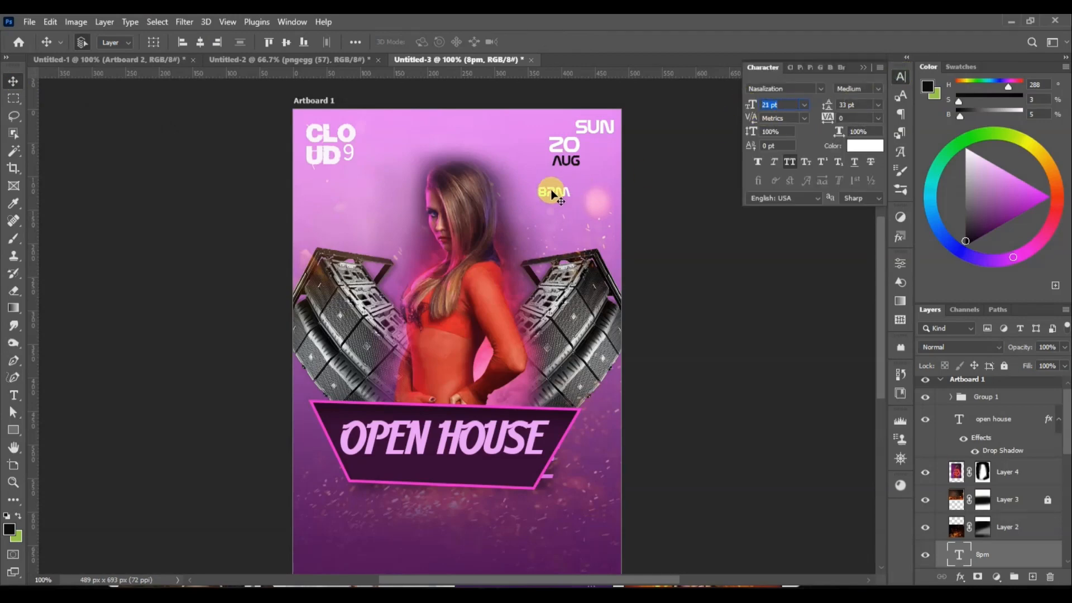
pyautogui.moveTo(551, 191); pyautogui.dragTo(599, 161)
# - Change the "8PM" text color to the banner's dark purple (#310732), sampled from the poster
pyautogui.click(851, 145)
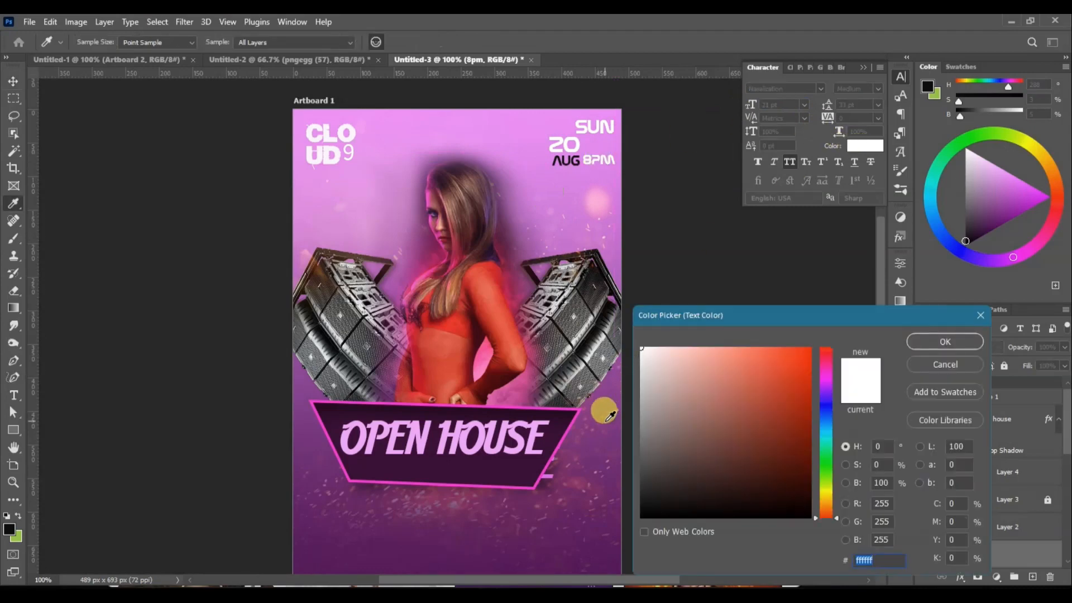
pyautogui.click(556, 414)
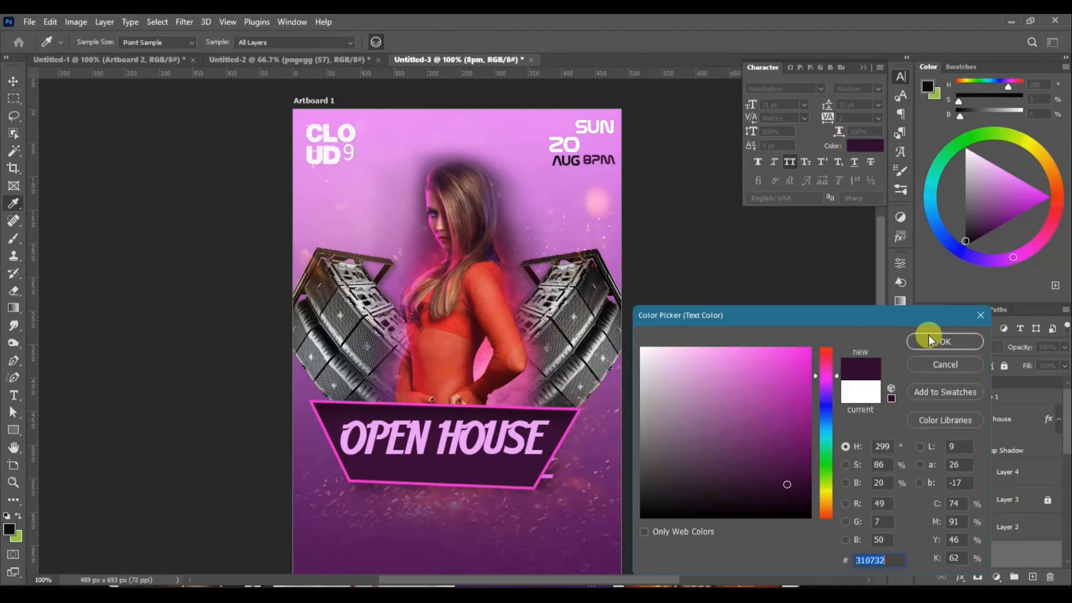
pyautogui.click(929, 340)
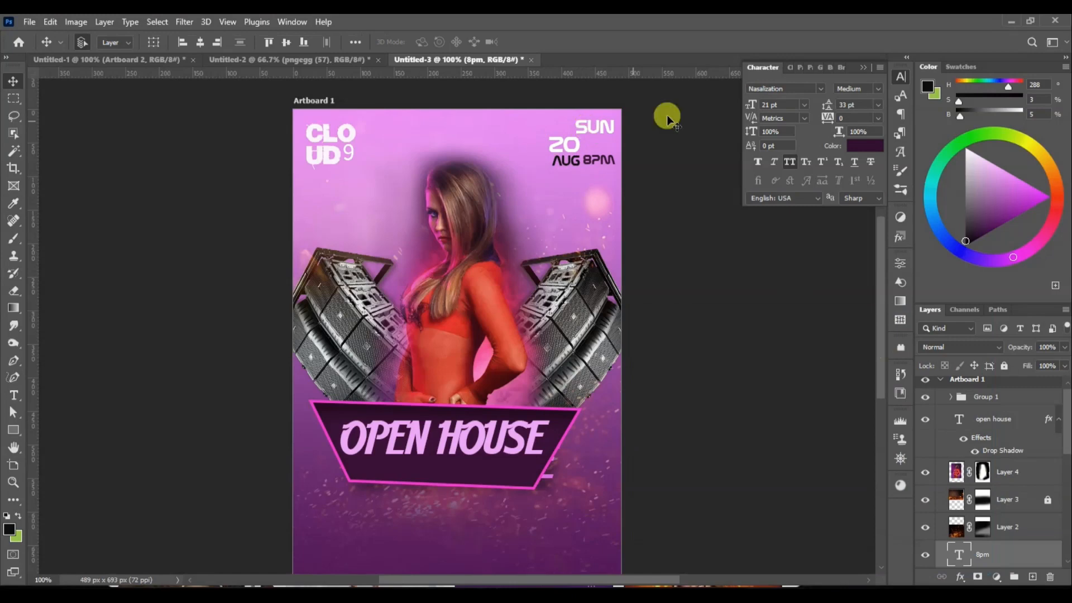
# - Shift "AUG", "8PM" and "SUN" slightly left so the date texts sit closely around the "20"
pyautogui.click(592, 123)
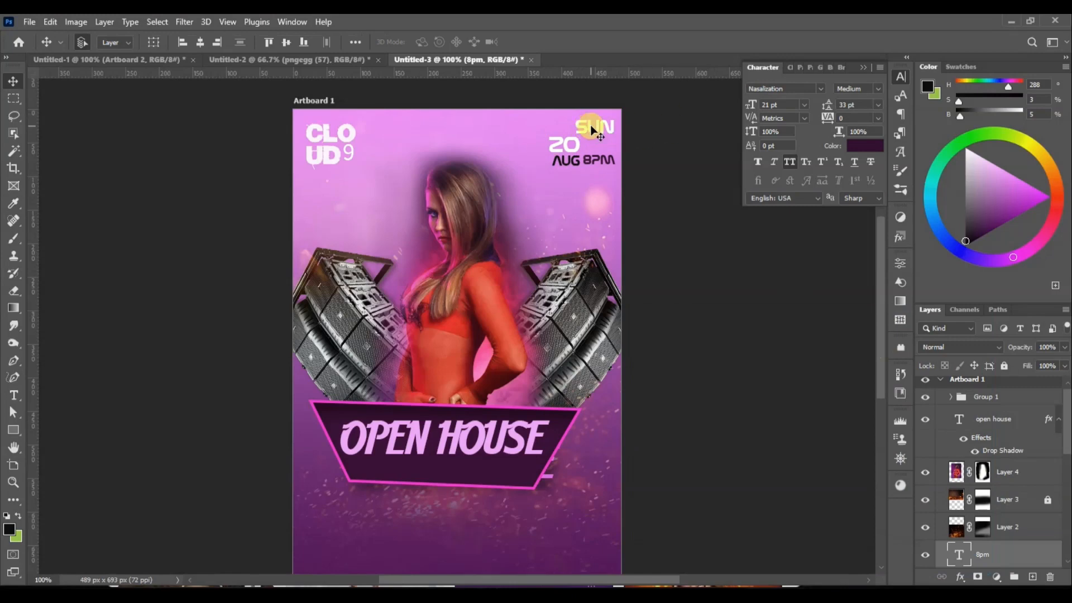
pyautogui.click(575, 162)
pyautogui.click(593, 161)
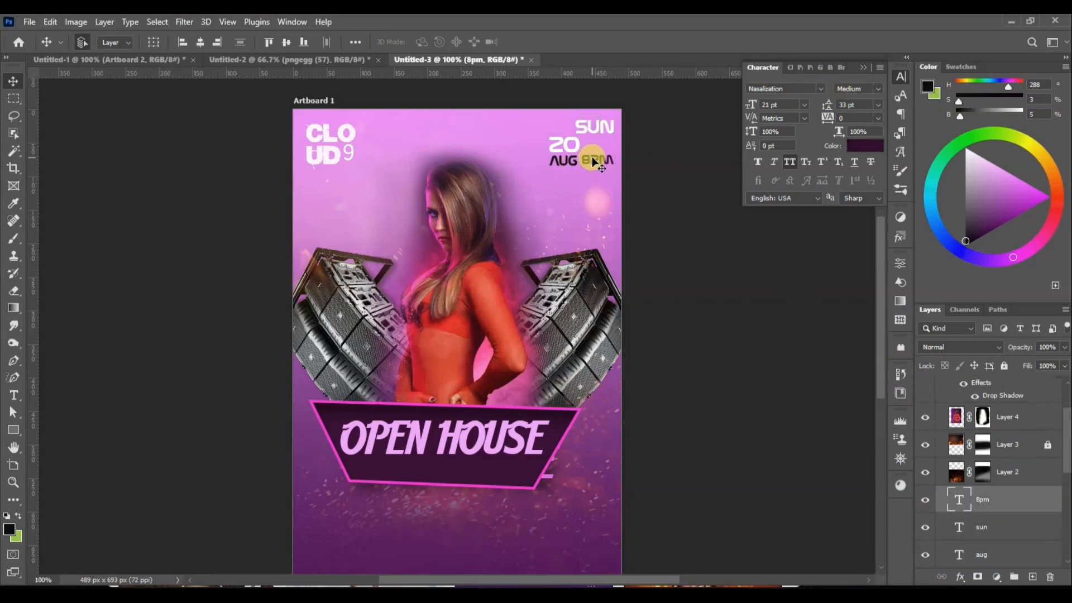
pyautogui.moveTo(599, 132)
pyautogui.mouseDown()
pyautogui.moveTo(611, 134)
pyautogui.moveTo(599, 139)
pyautogui.moveTo(618, 108)
pyautogui.moveTo(594, 132)
pyautogui.mouseUp()
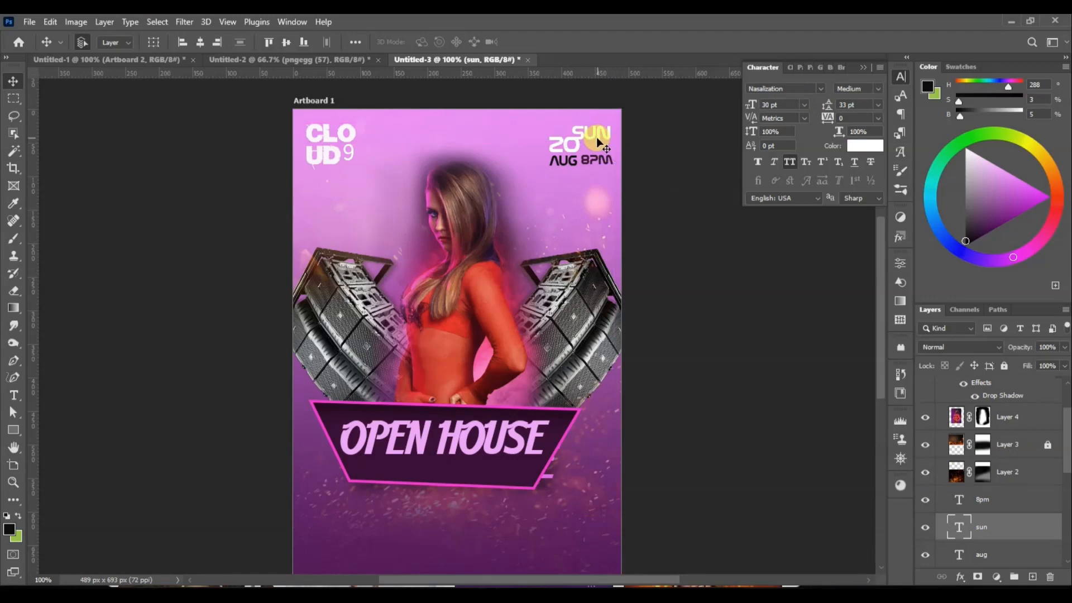
pyautogui.moveTo(594, 136); pyautogui.dragTo(594, 136)
# - Change the "SUN" text to the I Love Glitter font at 47 pt
pyautogui.click(821, 88)
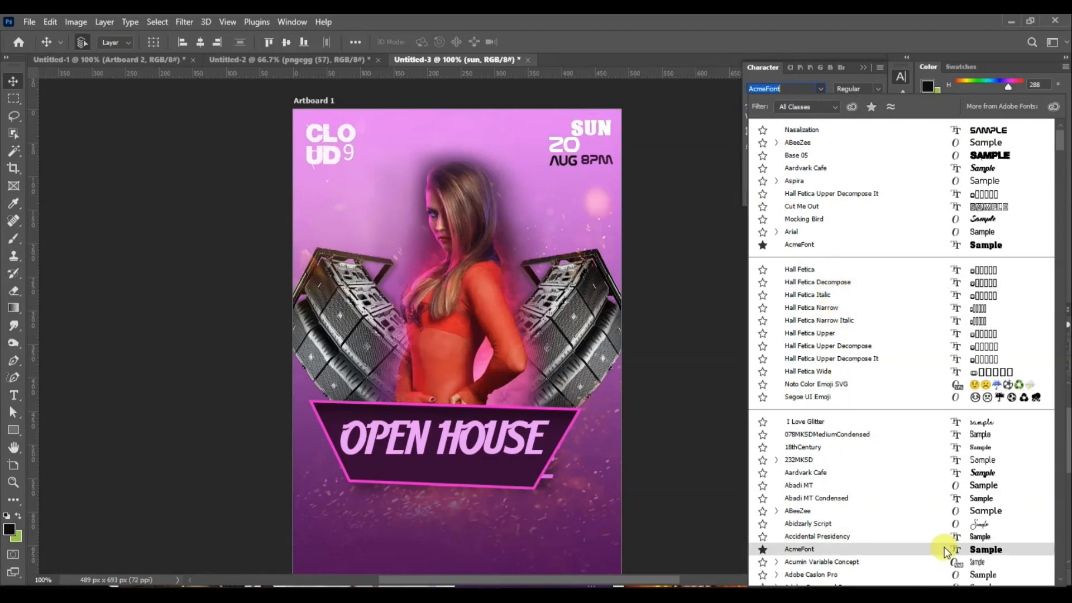
pyautogui.click(1063, 418)
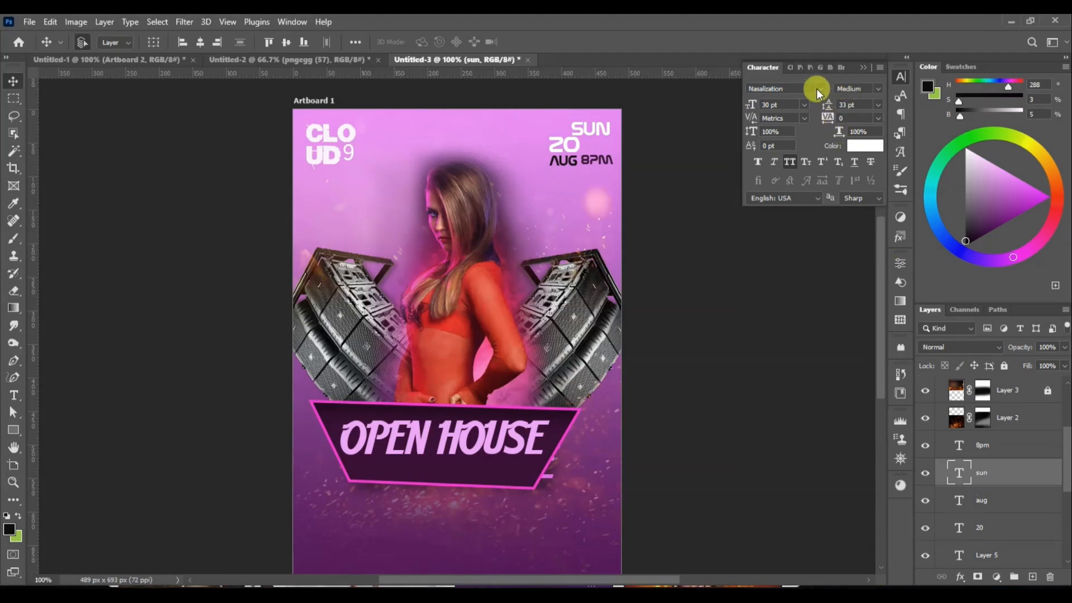
pyautogui.click(819, 88)
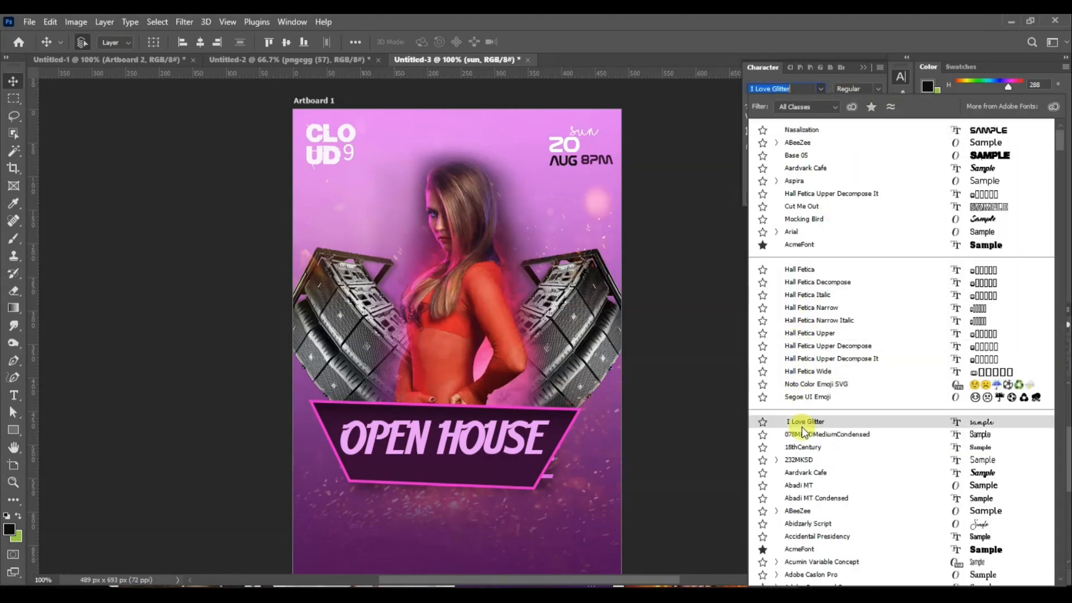
pyautogui.click(802, 426)
pyautogui.click(752, 101)
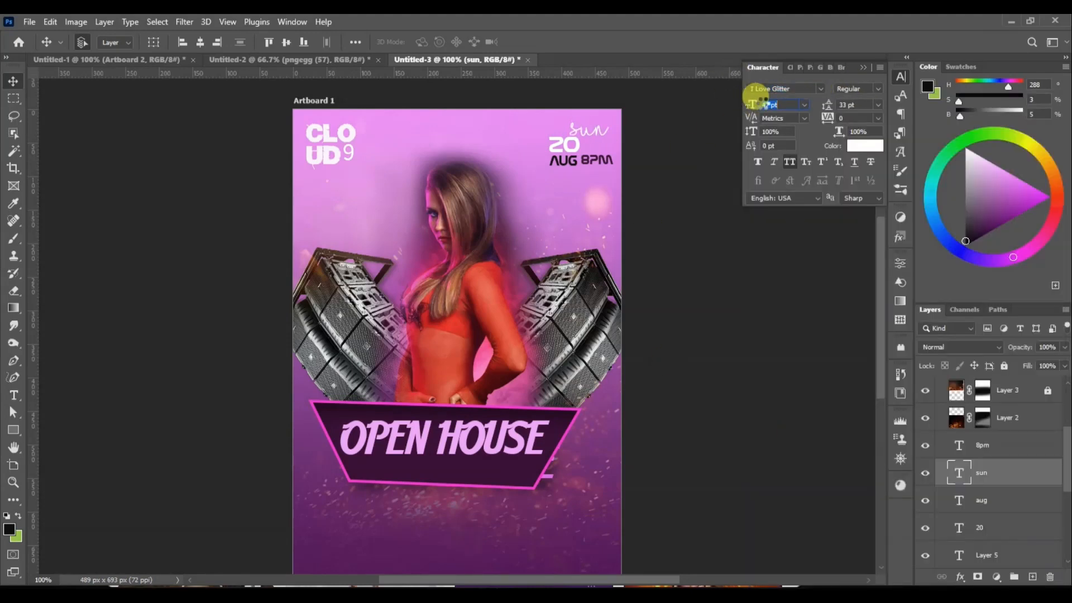
pyautogui.moveTo(756, 97); pyautogui.dragTo(757, 97)
# - Enlarge the "20" to 41 pt and rearrange it with "sun", "AUG" and "8PM" into a compact date block
pyautogui.moveTo(585, 134); pyautogui.dragTo(557, 146)
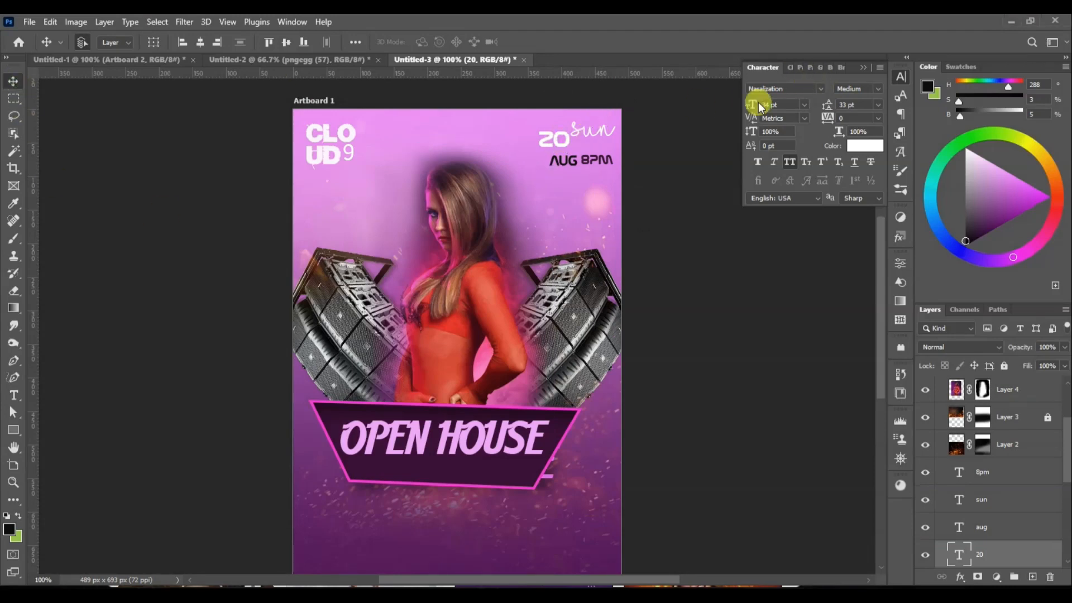
pyautogui.moveTo(760, 106); pyautogui.dragTo(752, 105)
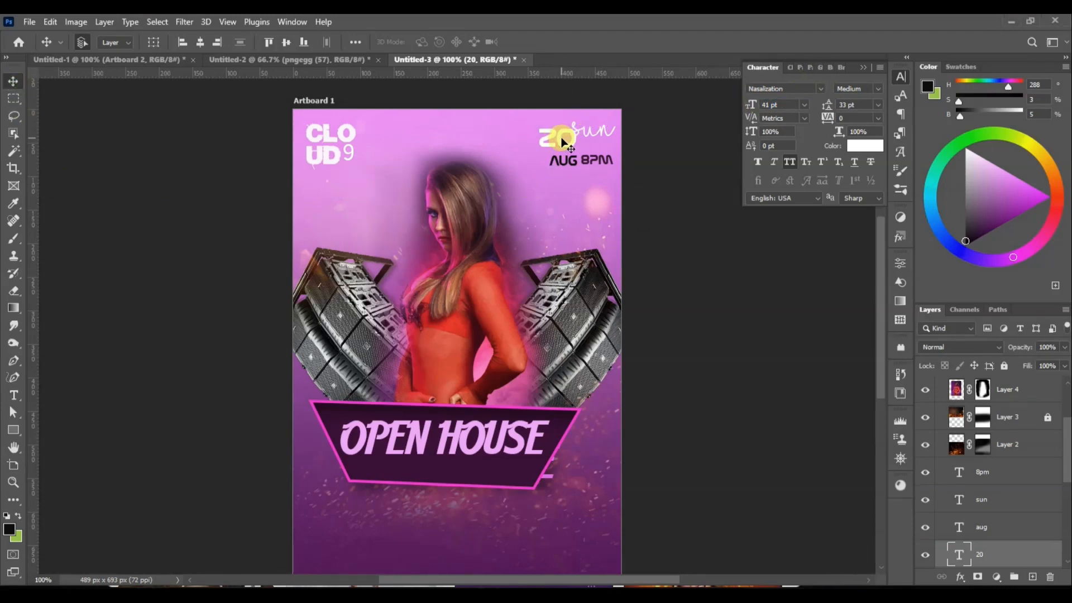
pyautogui.moveTo(560, 168); pyautogui.dragTo(594, 141)
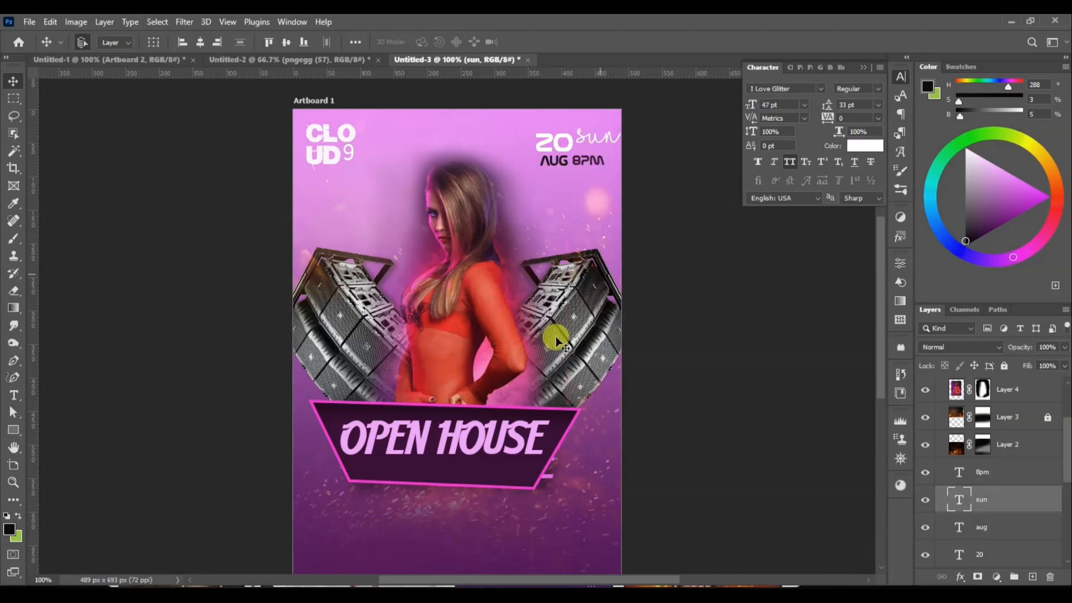
pyautogui.click(900, 77)
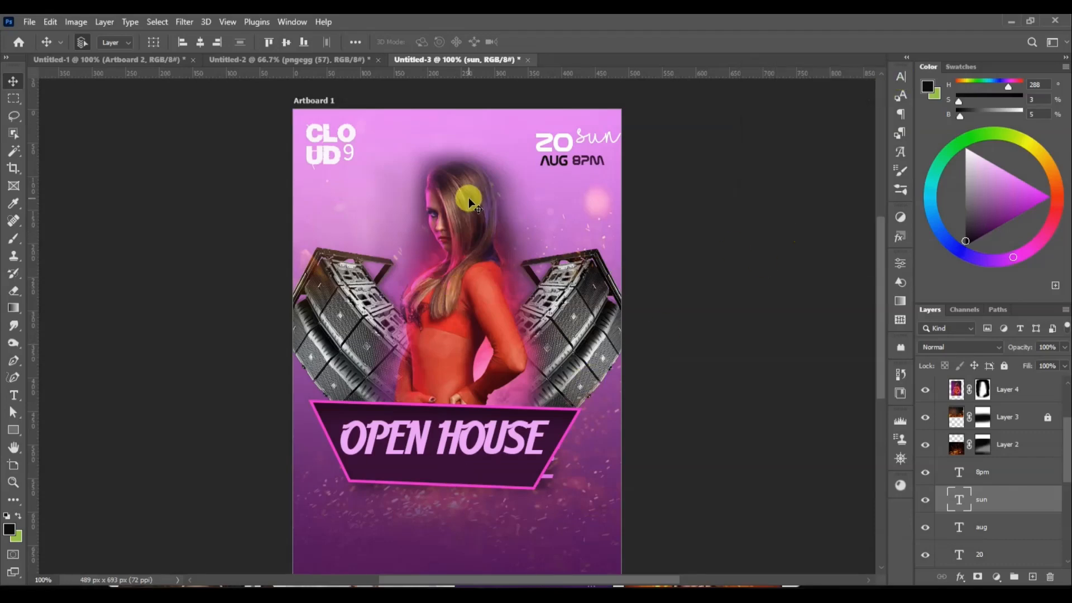
# - Select Group 1 with the OPEN HOUSE banner and nudge it right by about 17 px
pyautogui.click(441, 453)
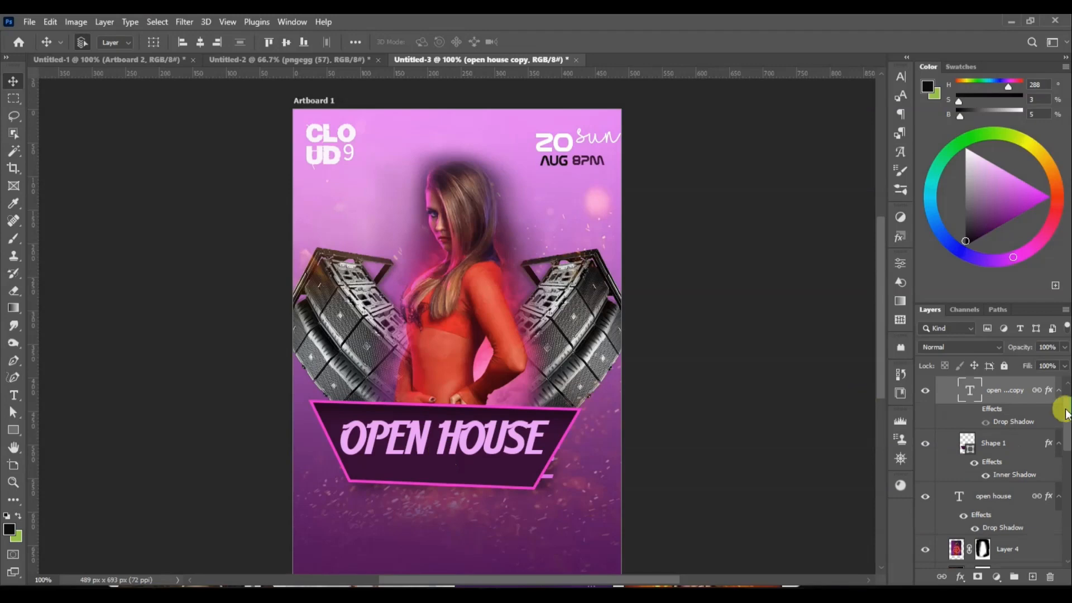
pyautogui.scroll(2, 1064, 413)
pyautogui.click(951, 403)
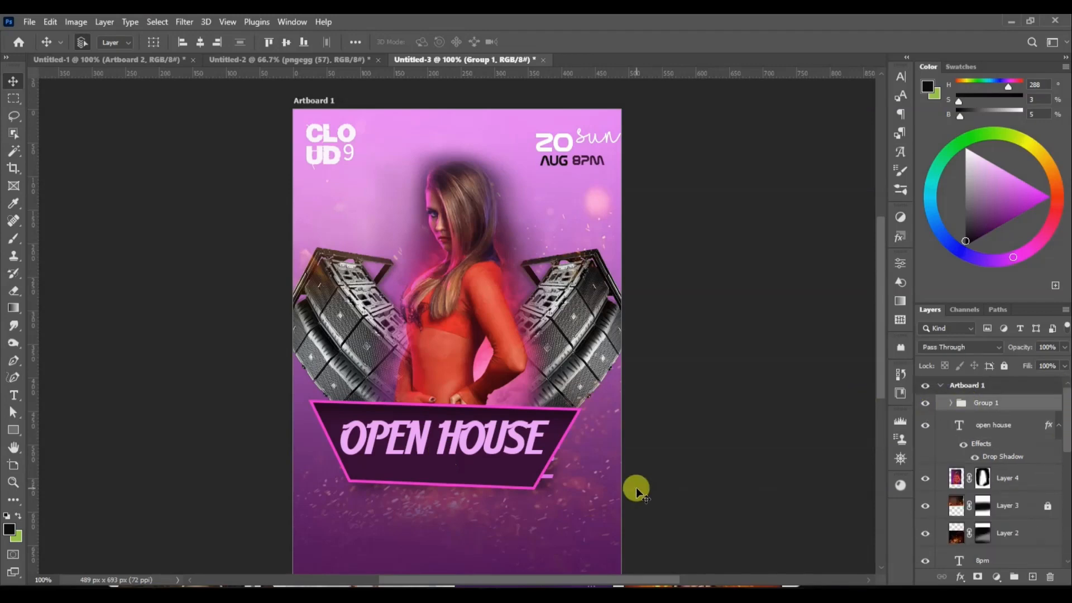
pyautogui.press('Right')
pyautogui.press('Right')
pyautogui.press('Right')
pyautogui.press('Right')
pyautogui.press('Right')
pyautogui.press('Right')
pyautogui.press('Right')
pyautogui.press('Right')
pyautogui.press('Right')
pyautogui.press('Right')
pyautogui.press('Right')
pyautogui.press('Right')
pyautogui.press('Right')
pyautogui.press('Right')
pyautogui.press('Right')
pyautogui.press('Right')
pyautogui.press('Right')
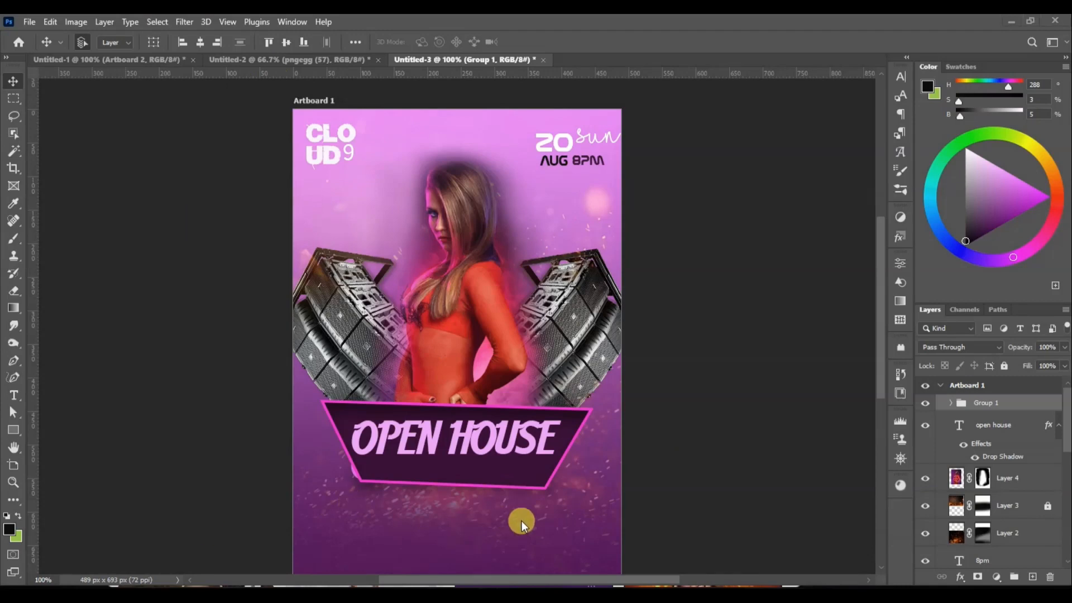
# - Add the text "party" on the poster just below the OPEN HOUSE banner
pyautogui.press('t')
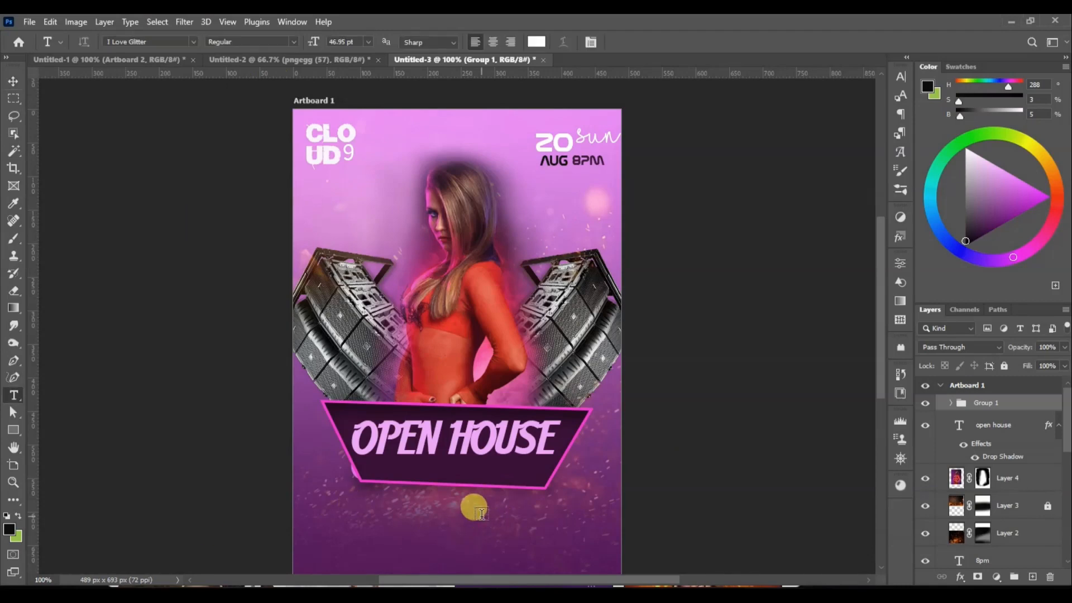
pyautogui.click(385, 528)
pyautogui.write('pa')
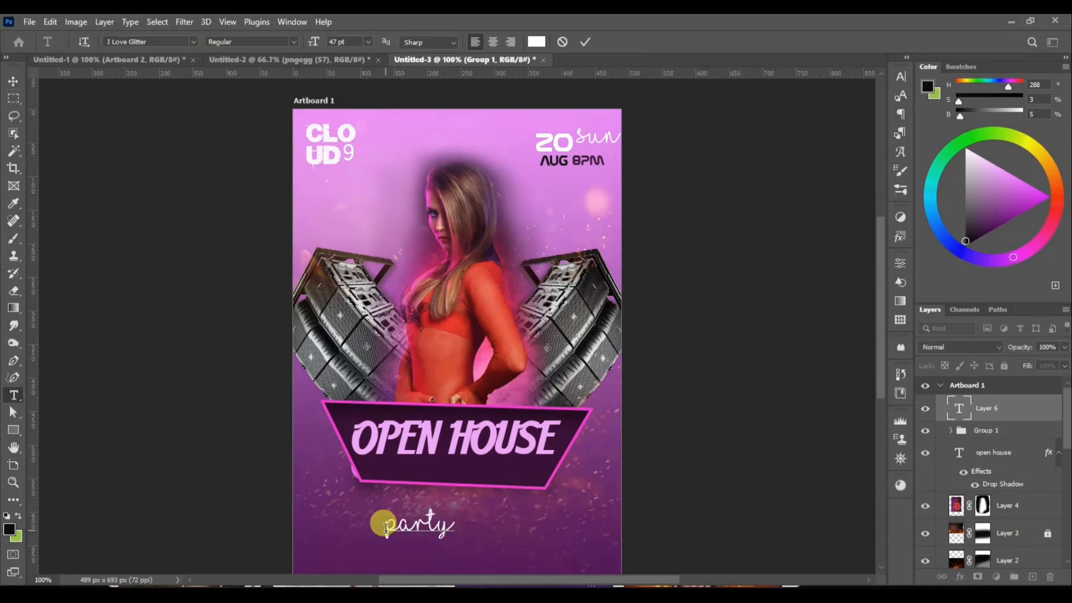
pyautogui.write('rty')
pyautogui.click(13, 81)
# - Set the "party" text to the Base 05 font at 71 pt
pyautogui.click(901, 76)
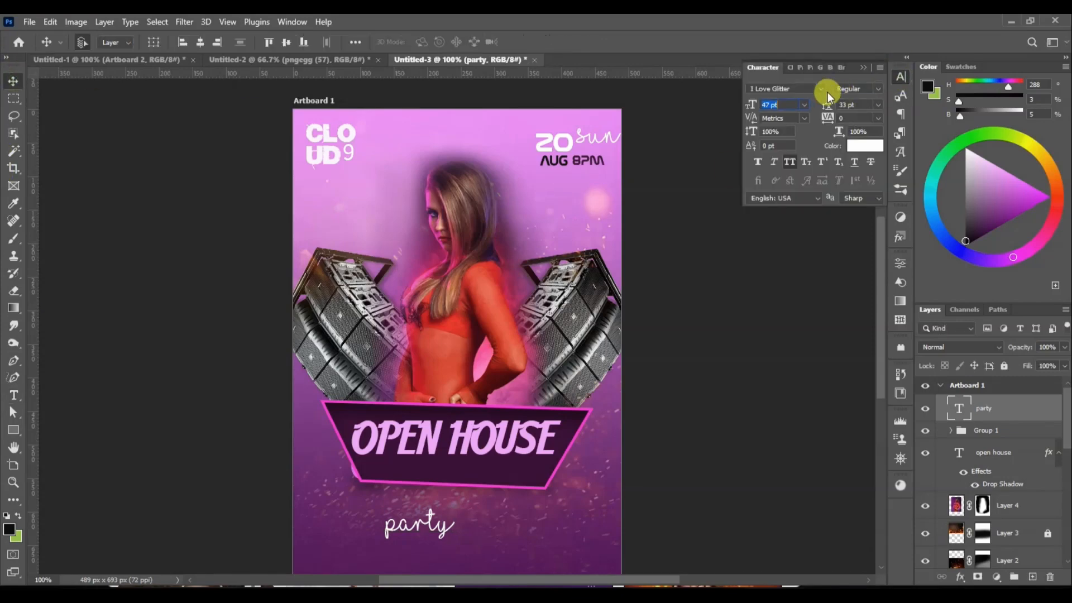
pyautogui.click(819, 89)
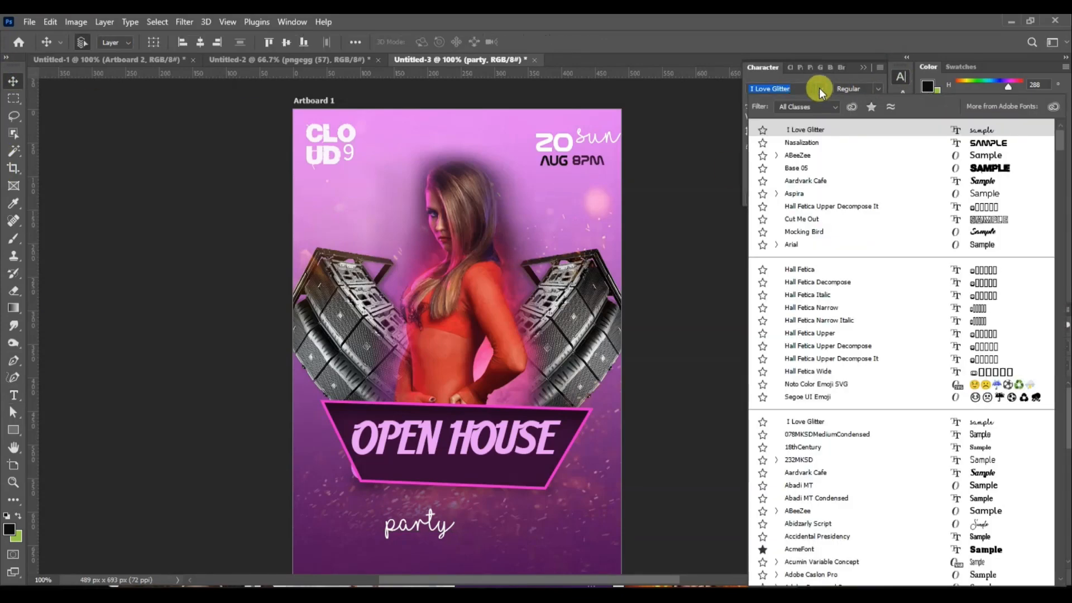
pyautogui.click(972, 168)
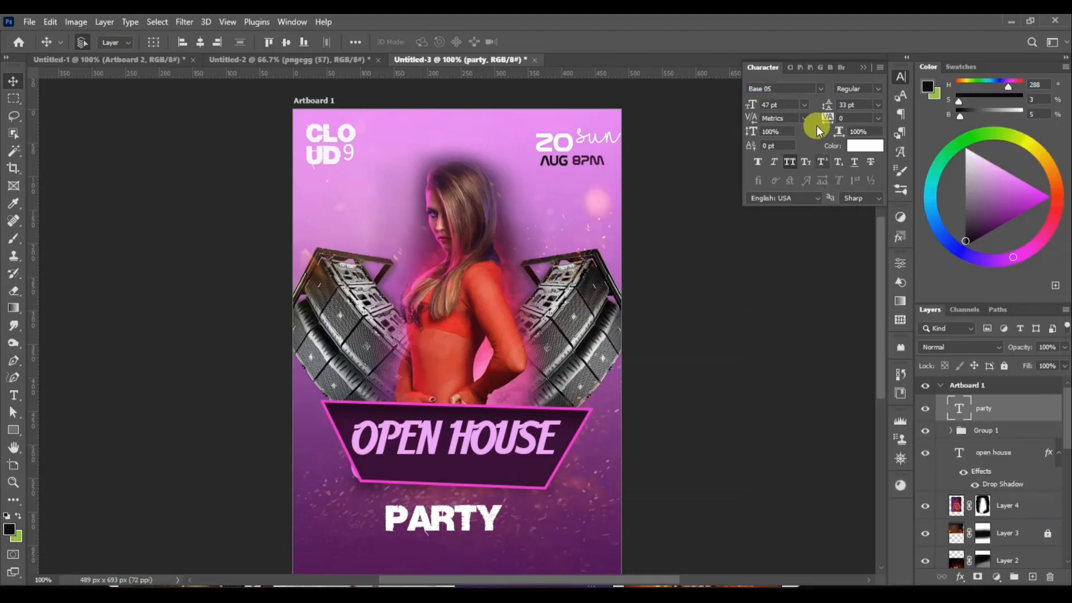
pyautogui.moveTo(751, 105); pyautogui.dragTo(763, 99)
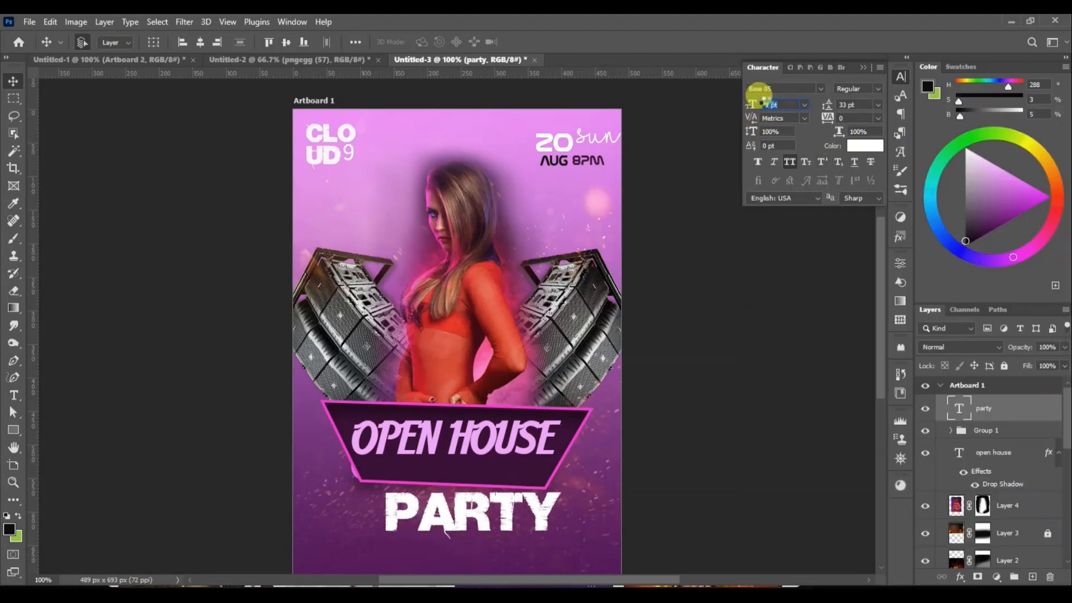
# - Center the "PARTY" text close beneath the banner and nudge the light OPEN HOUSE copy up slightly
pyautogui.moveTo(496, 536); pyautogui.dragTo(474, 510)
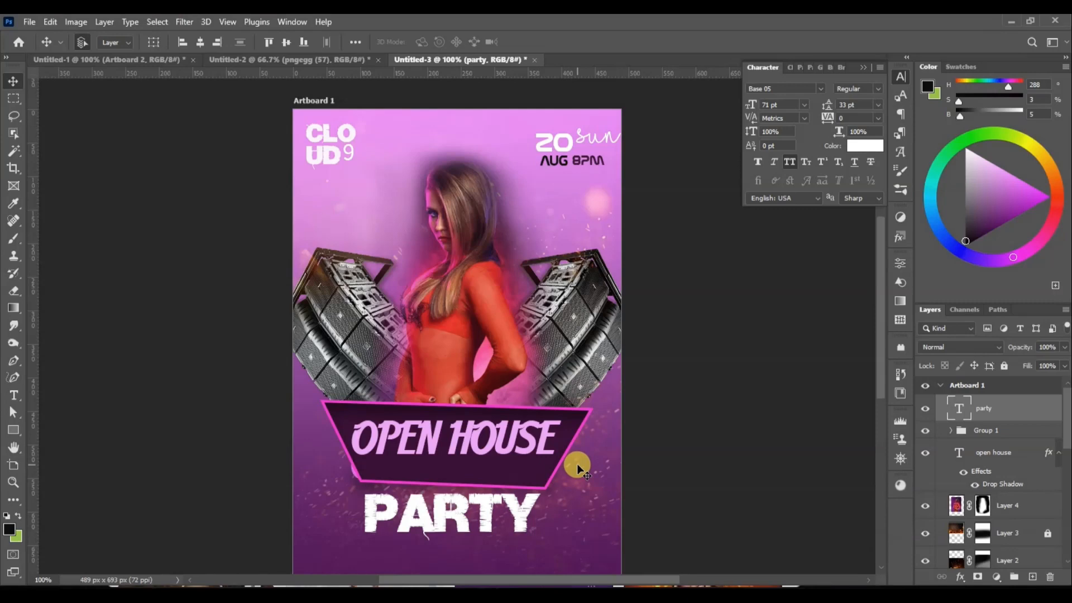
pyautogui.moveTo(454, 528); pyautogui.dragTo(447, 522)
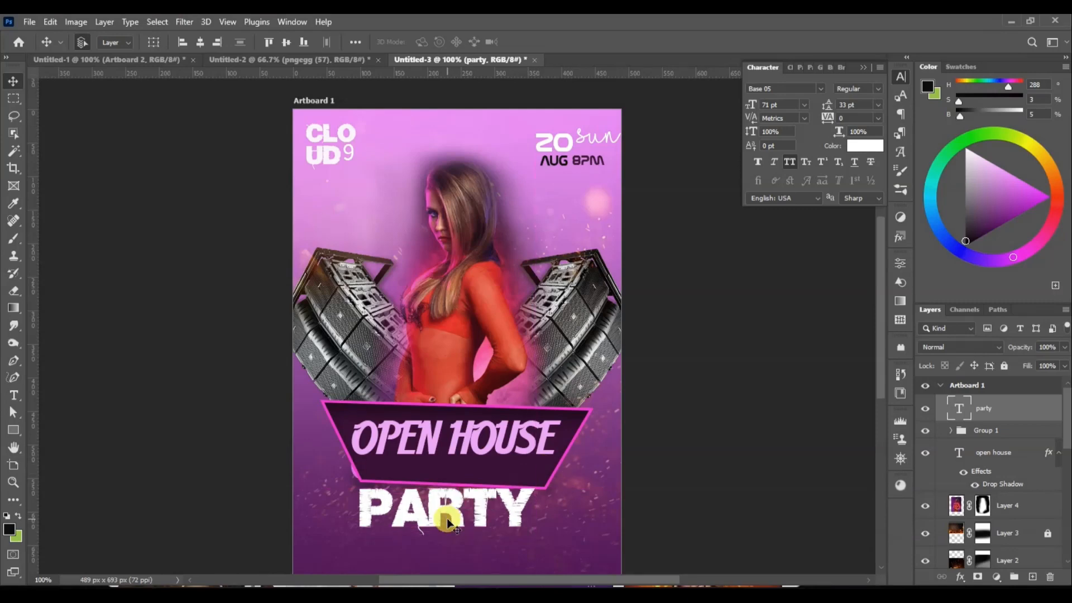
pyautogui.moveTo(491, 450)
pyautogui.mouseDown()
pyautogui.moveTo(496, 473)
pyautogui.moveTo(492, 450)
pyautogui.mouseUp()
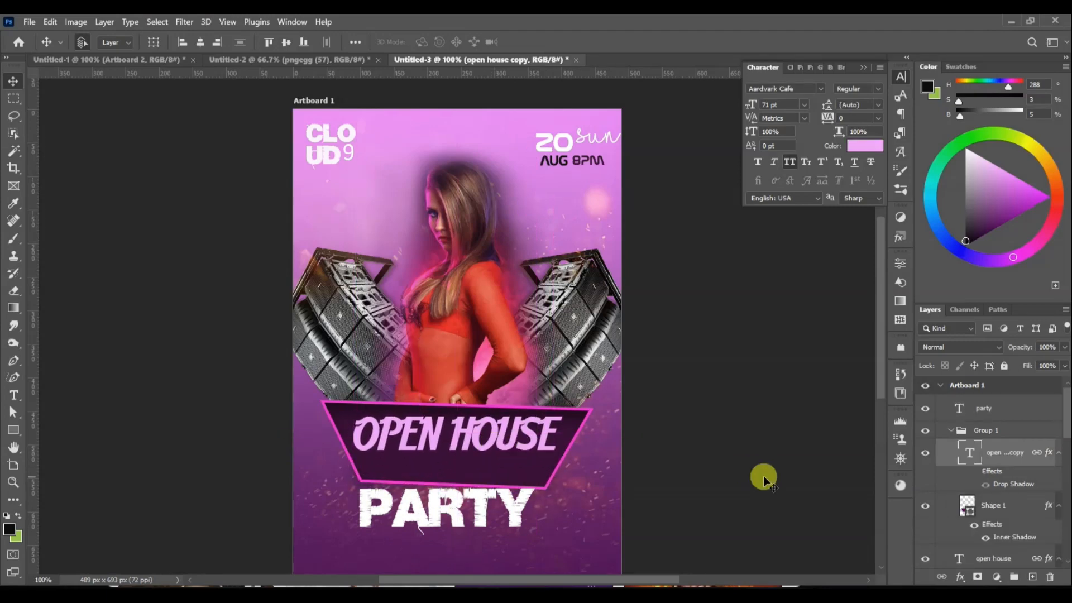
# - Try moving the "open house" layer into Group 1 above Shape 1, and undo it together with the preceding text moves
pyautogui.scroll(-1, 1064, 441)
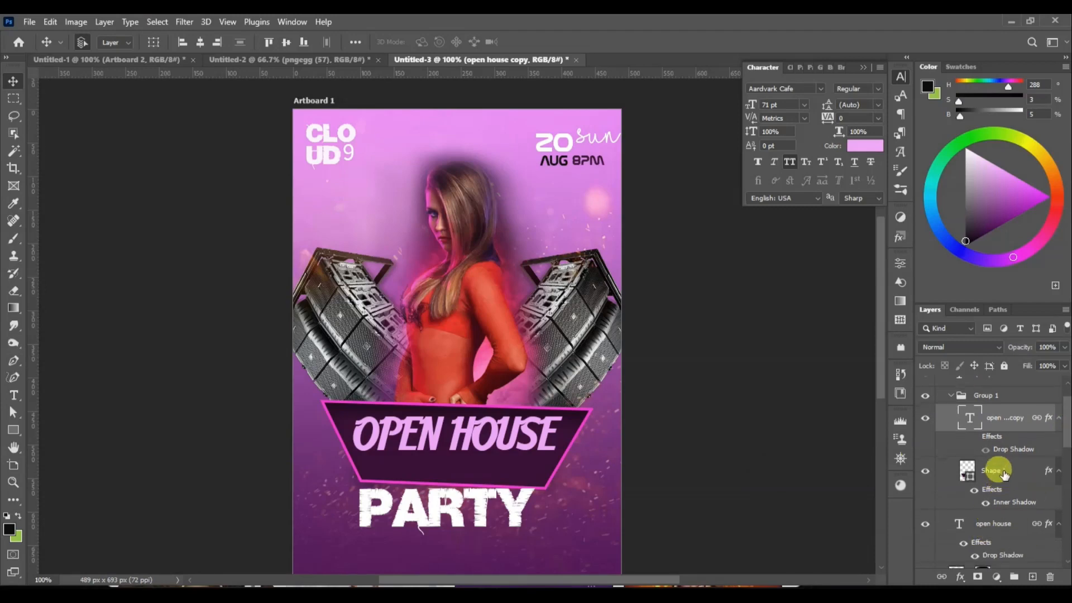
pyautogui.moveTo(961, 529); pyautogui.dragTo(979, 466)
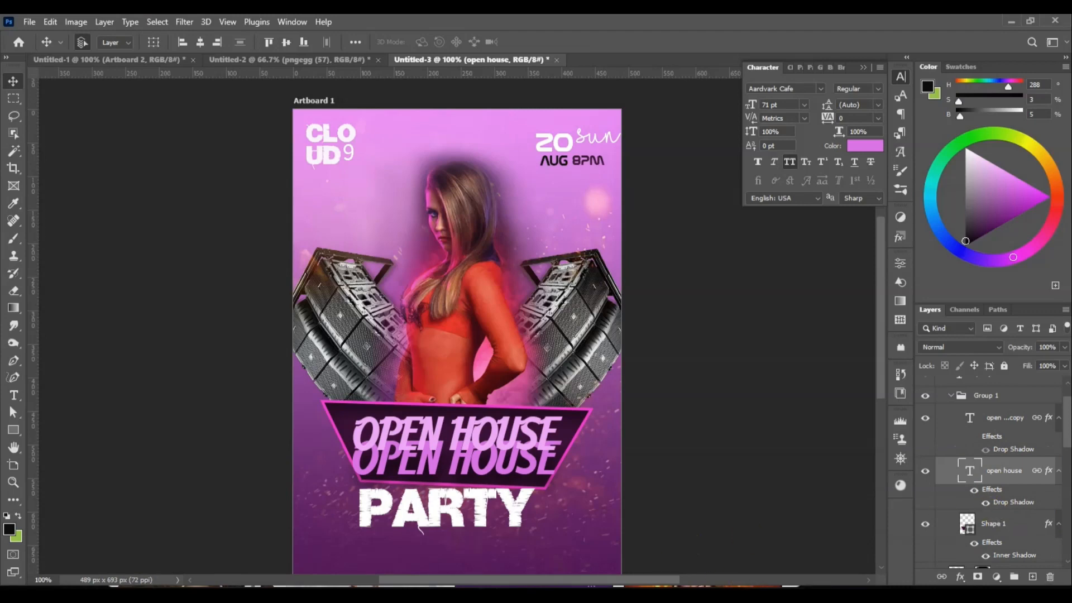
pyautogui.hotkey('ctrl', 'z')
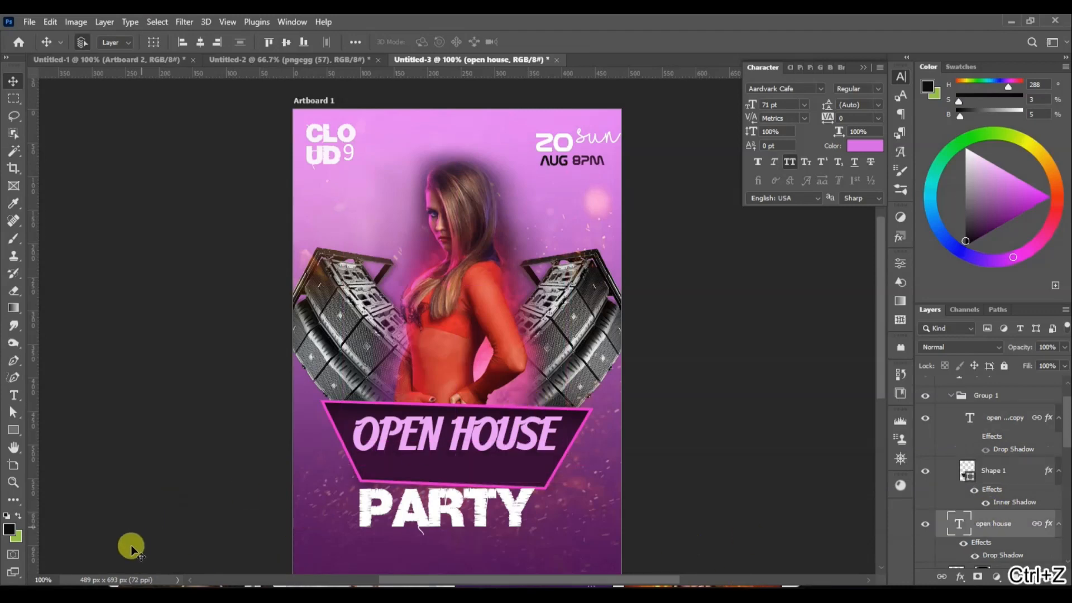
pyautogui.hotkey('ctrl', 'z')
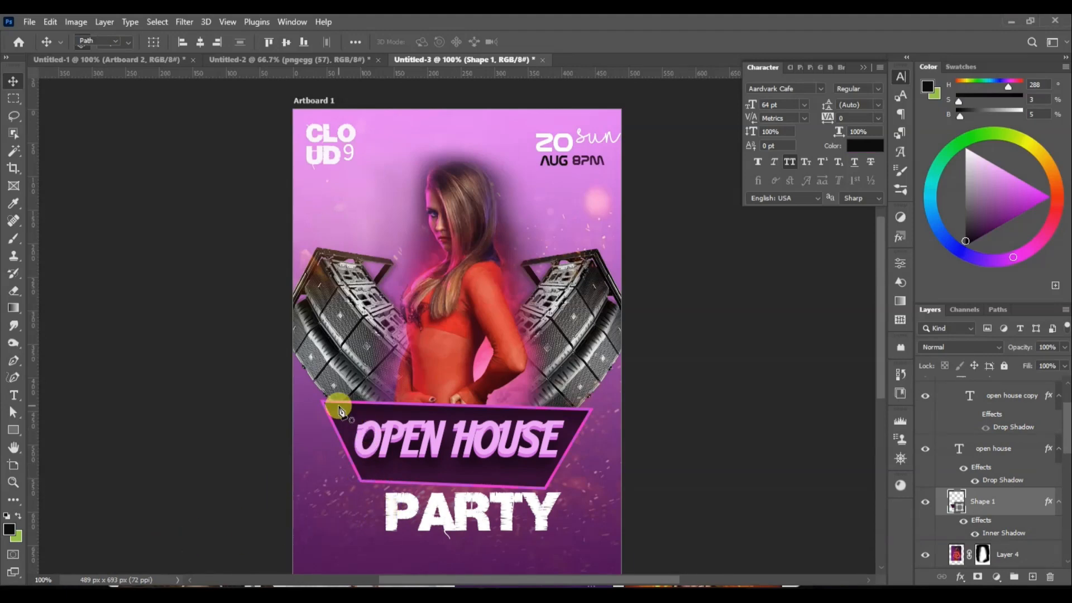
# - Raise the two bottom corner points of the OPEN HOUSE banner shape and move the PARTY text up beneath it
pyautogui.press('p')
pyautogui.moveTo(361, 482); pyautogui.dragTo(360, 473)
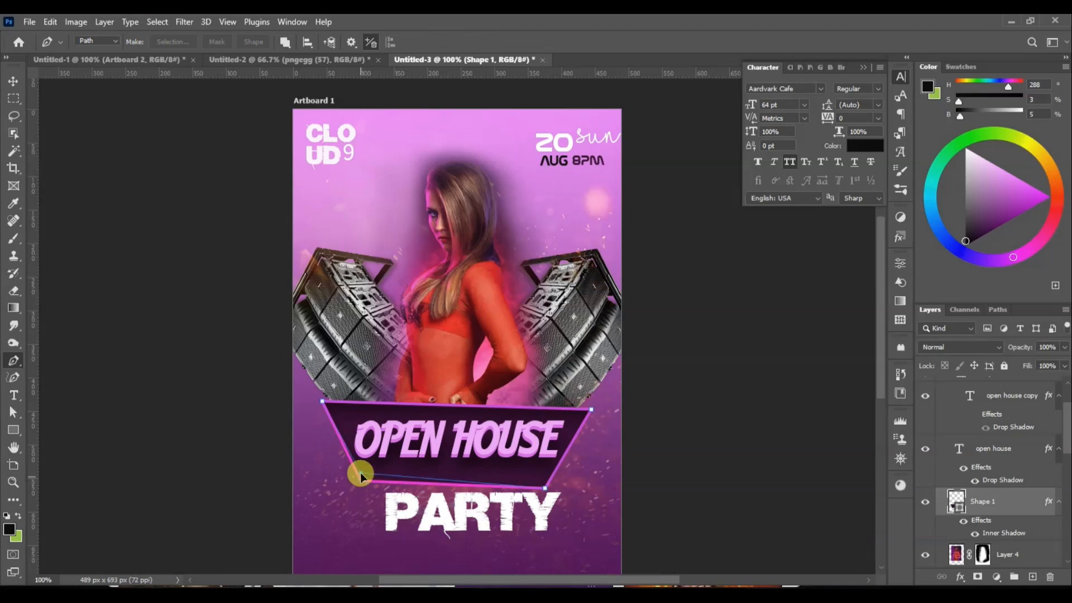
pyautogui.moveTo(546, 492); pyautogui.dragTo(548, 480)
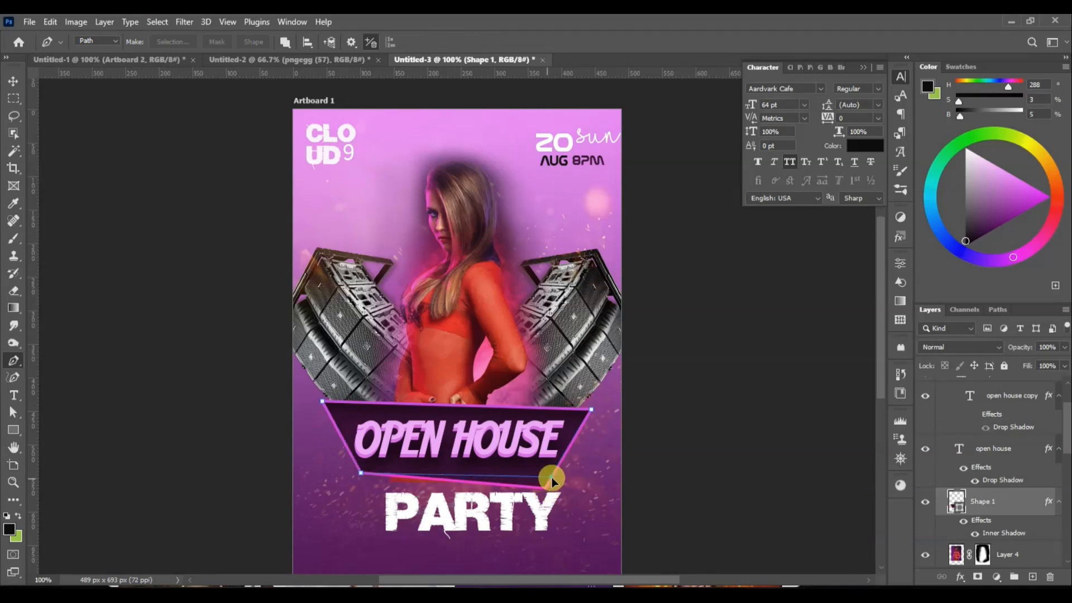
pyautogui.click(13, 82)
pyautogui.moveTo(482, 519)
pyautogui.mouseDown()
pyautogui.moveTo(491, 506)
pyautogui.moveTo(472, 505)
pyautogui.moveTo(479, 510)
pyautogui.mouseUp()
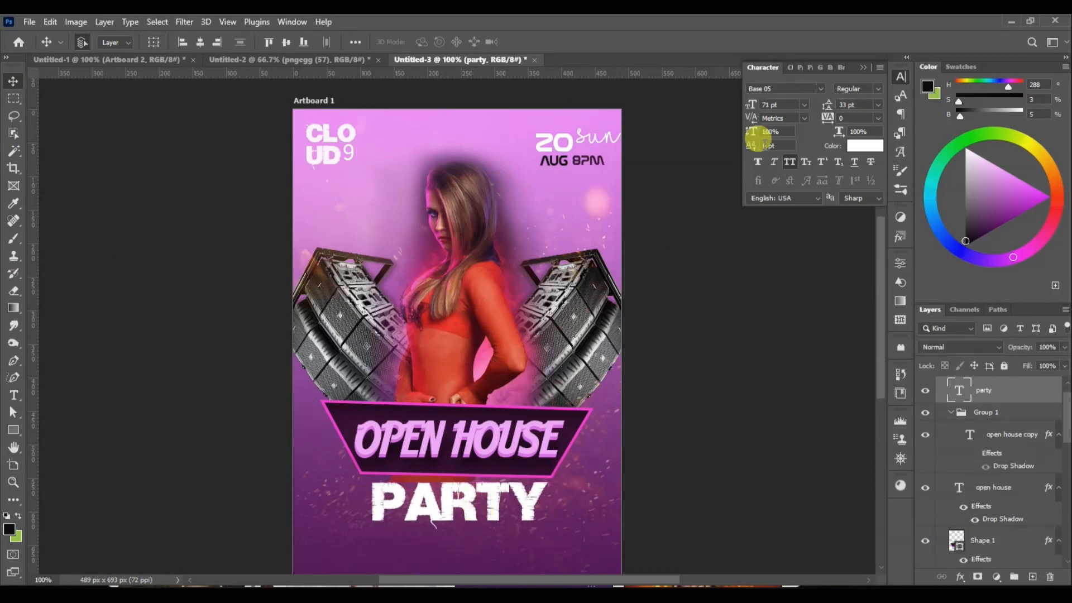
# - Shift the OPEN HOUSE banner shape's bottom-right corner point slightly outward to even out its lower edge
pyautogui.press('p')
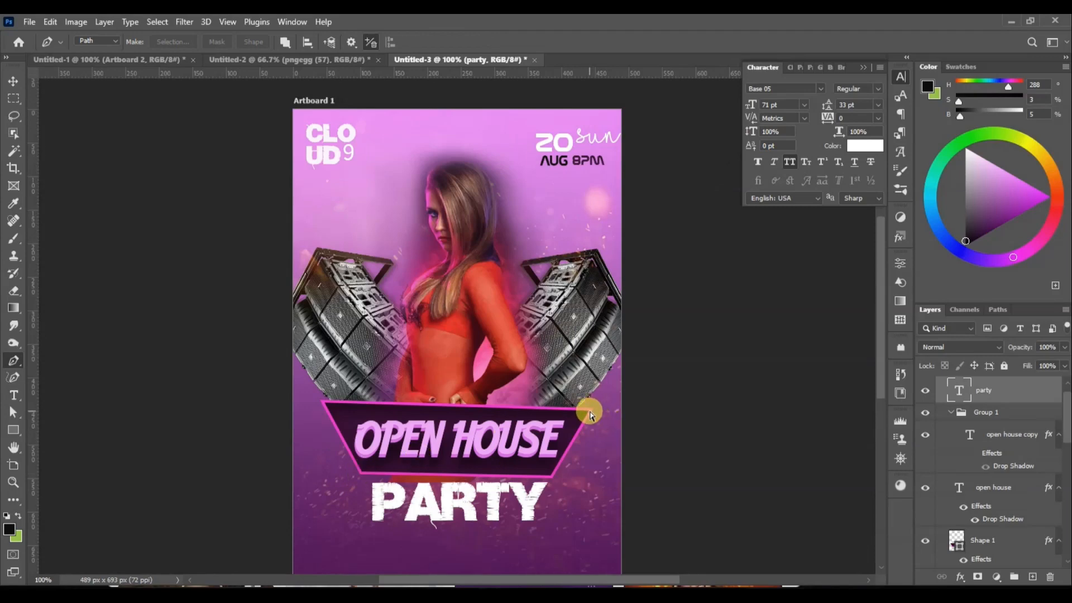
pyautogui.press('v')
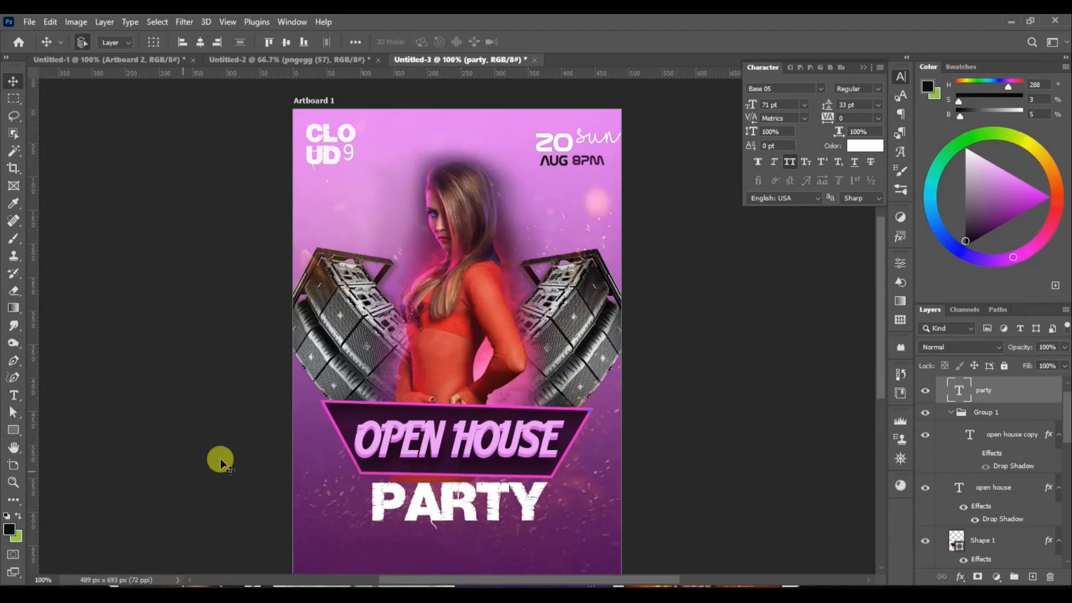
pyautogui.click(359, 471)
pyautogui.press('p')
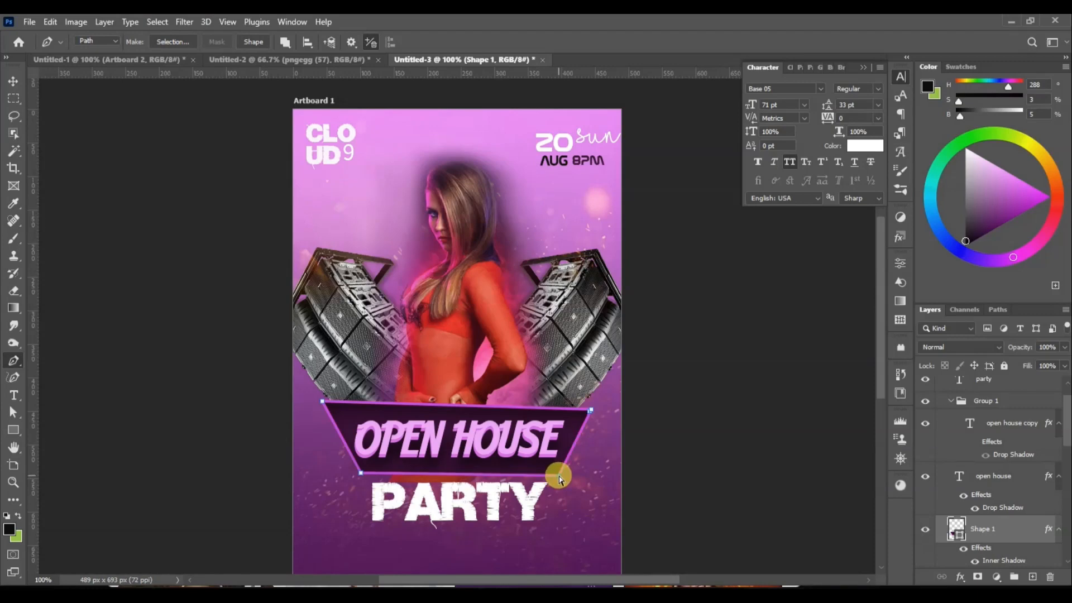
pyautogui.click(13, 81)
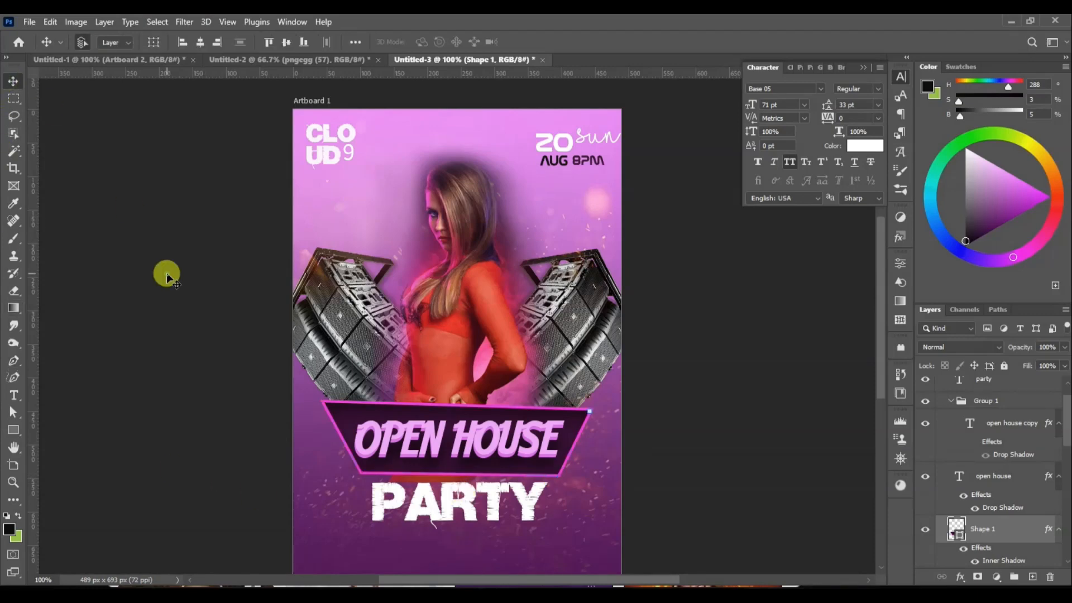
# - Set the PARTY text size to 75 pt and reposition it centered just below the banner
pyautogui.click(345, 487)
pyautogui.click(490, 504)
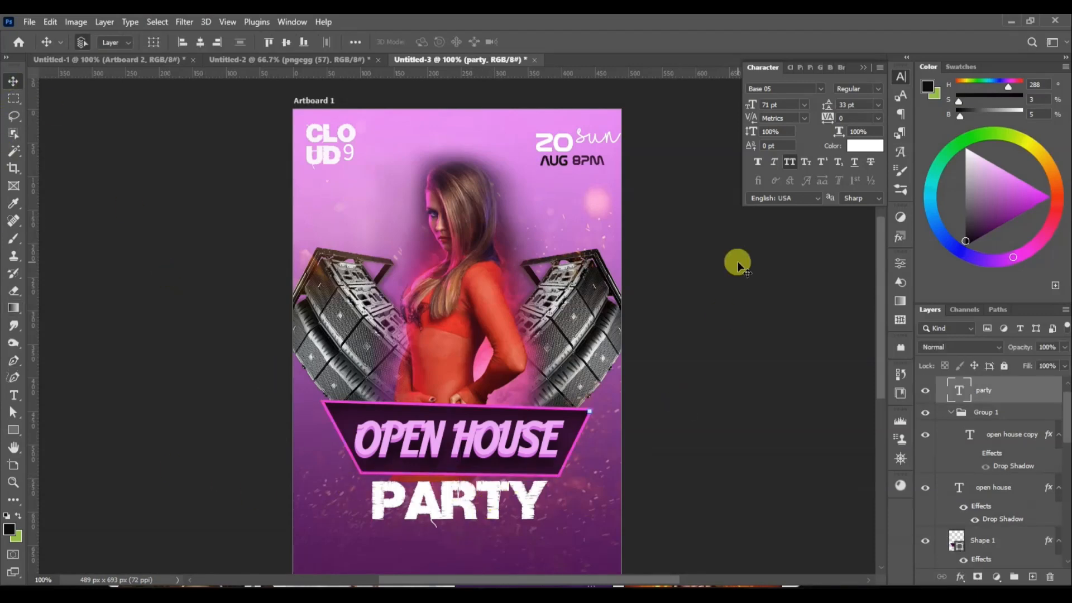
pyautogui.click(749, 105)
pyautogui.click(676, 294)
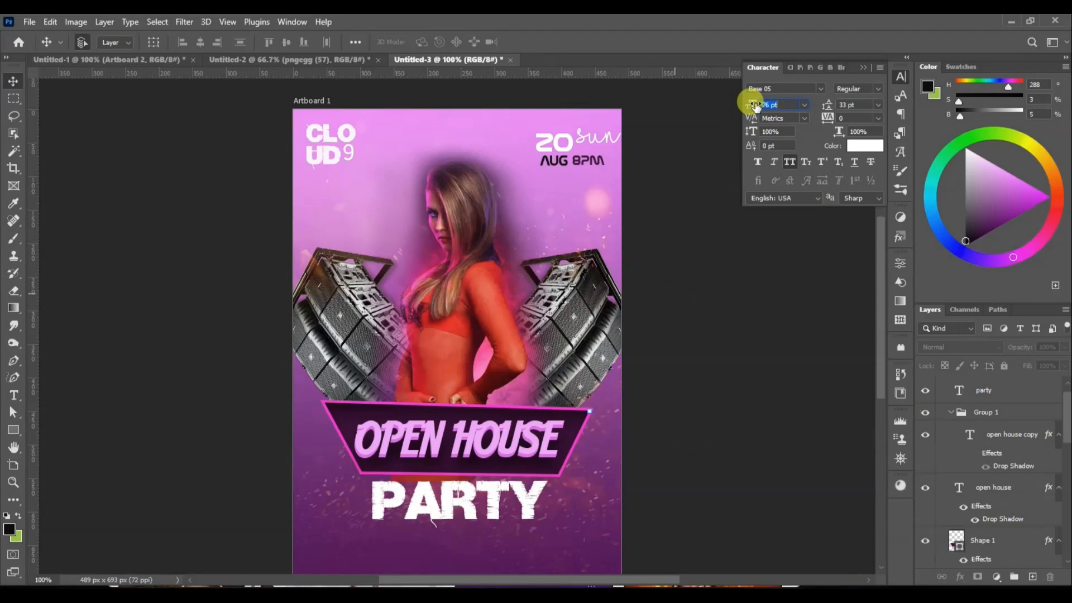
pyautogui.click(959, 390)
pyautogui.moveTo(746, 103); pyautogui.dragTo(754, 100)
pyautogui.moveTo(525, 507); pyautogui.dragTo(519, 511)
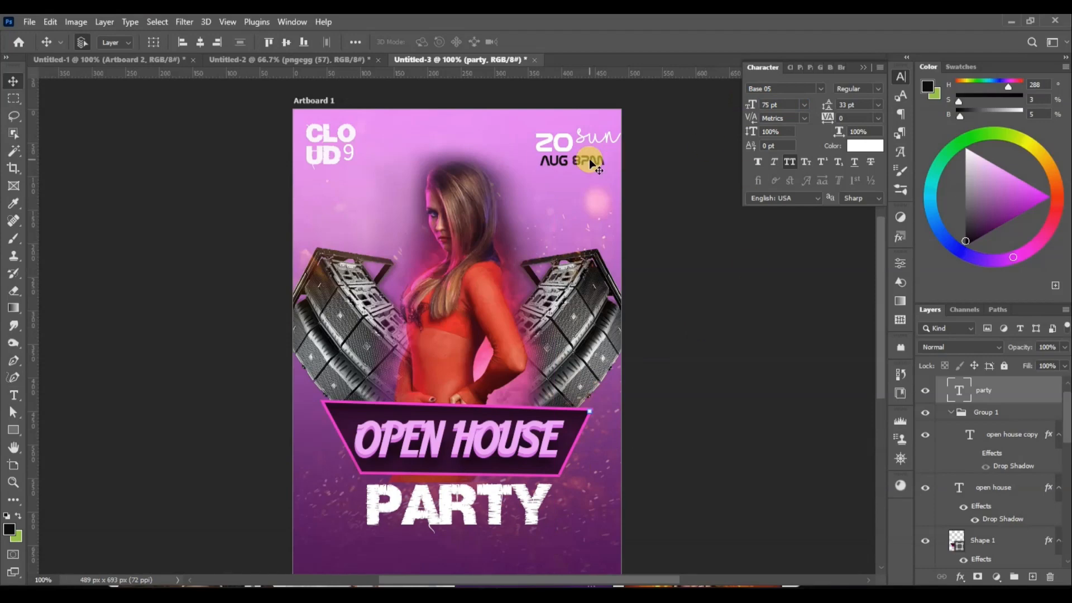
# - Paint a soft yellow (#dfe147) 400 px brush dab at 100% opacity over the woman's head on a new layer above her
pyautogui.click(460, 189)
pyautogui.click(1032, 576)
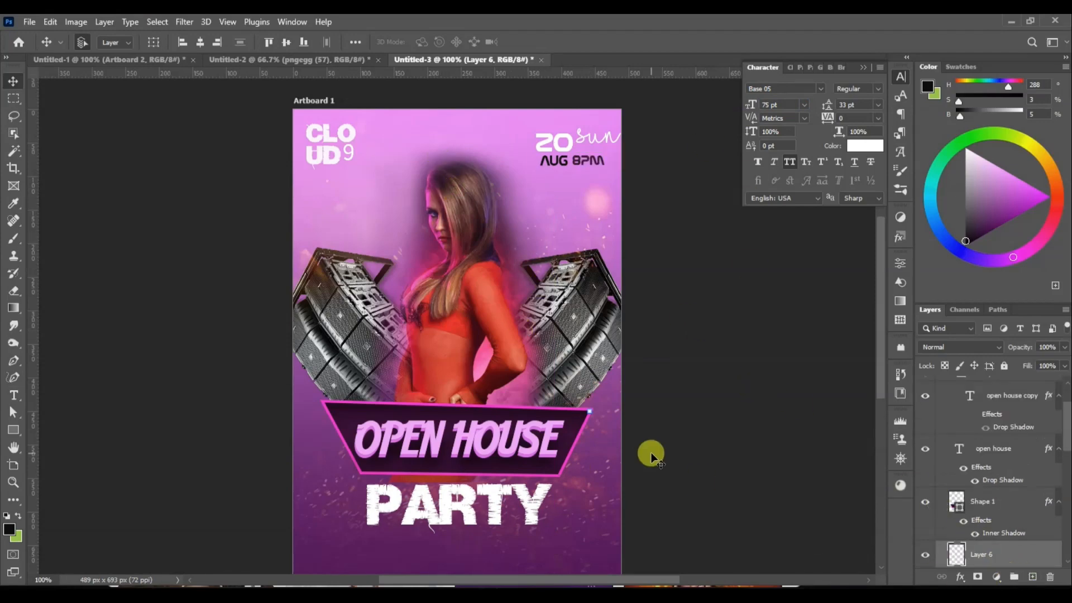
pyautogui.press('b')
pyautogui.press(']')
pyautogui.press(']')
pyautogui.press(']')
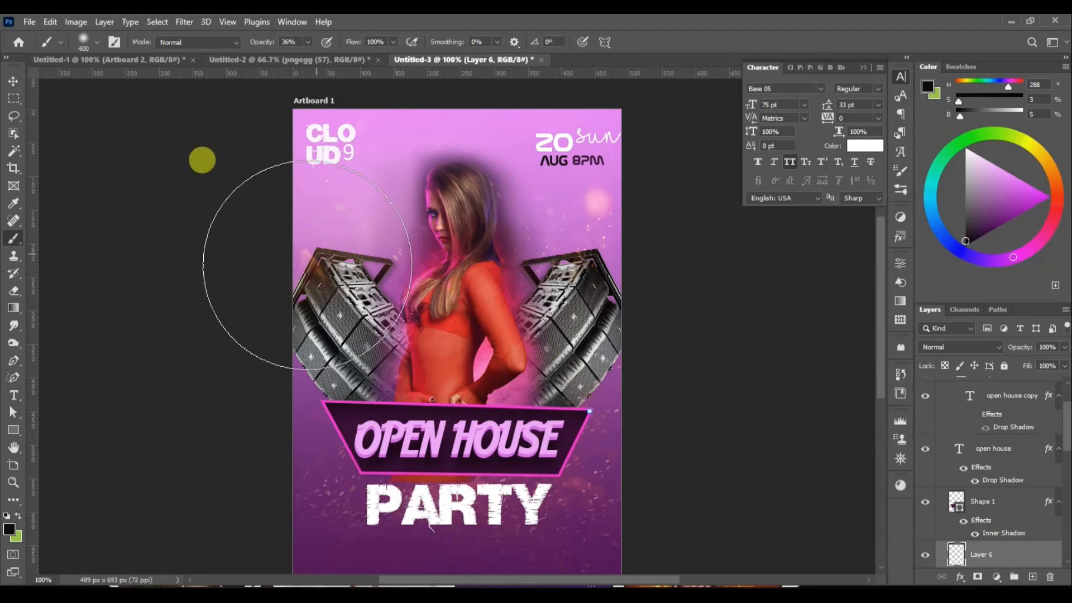
pyautogui.click(9, 530)
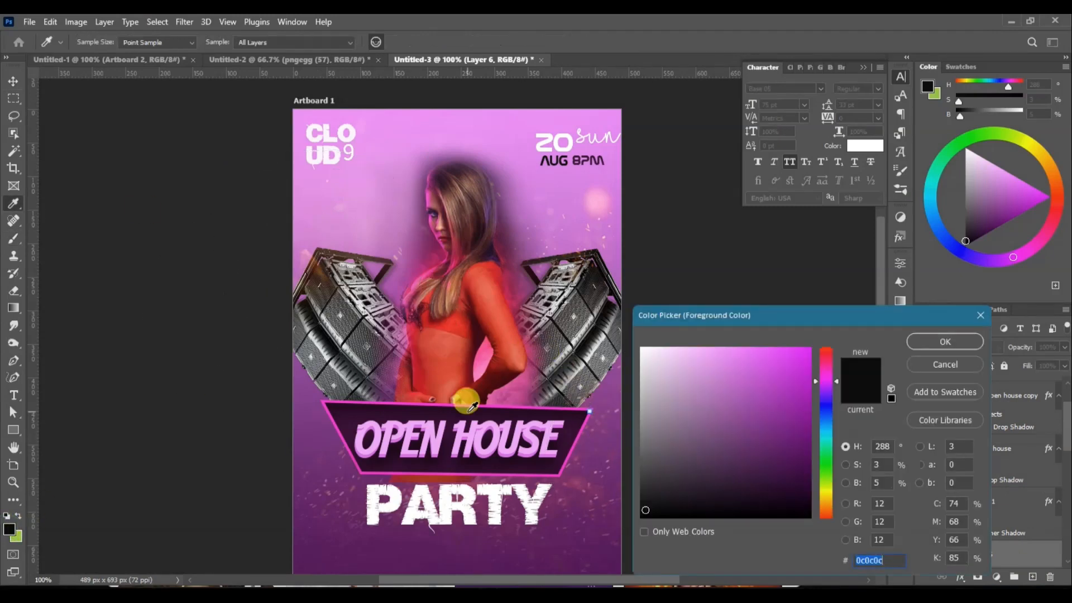
pyautogui.click(825, 490)
pyautogui.click(757, 368)
pyautogui.click(945, 342)
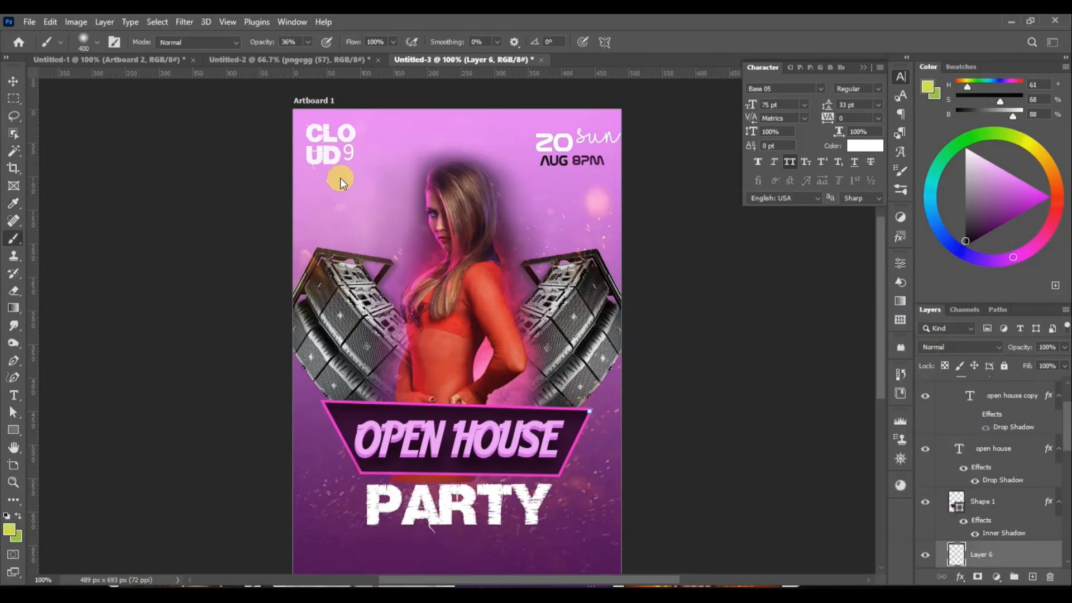
pyautogui.click(452, 229)
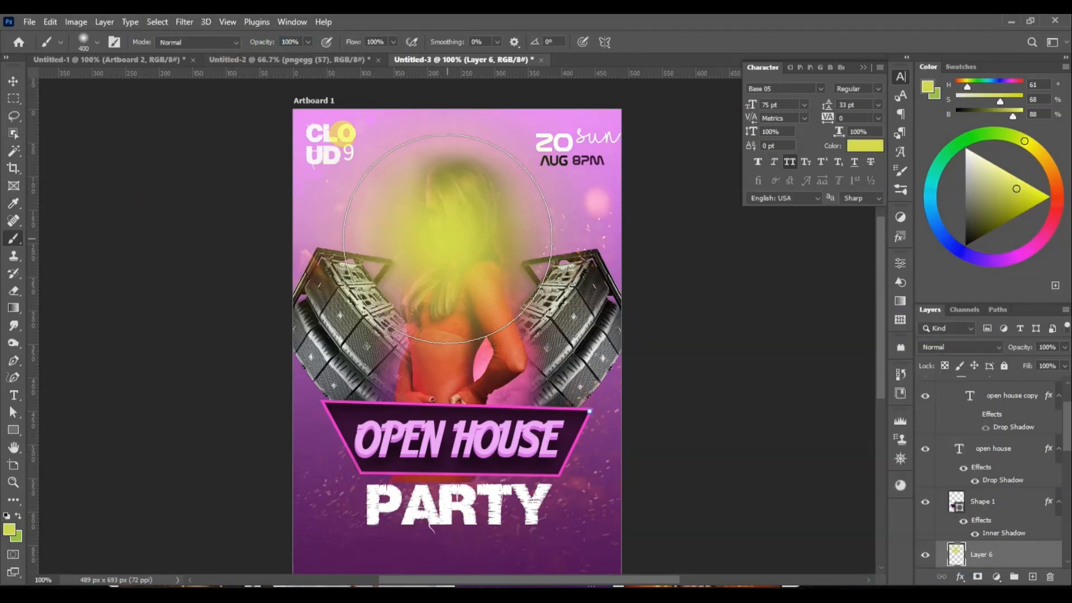
# - Set the yellow dab layer's blend mode to Divide and reduce its opacity to 44%
pyautogui.click(974, 344)
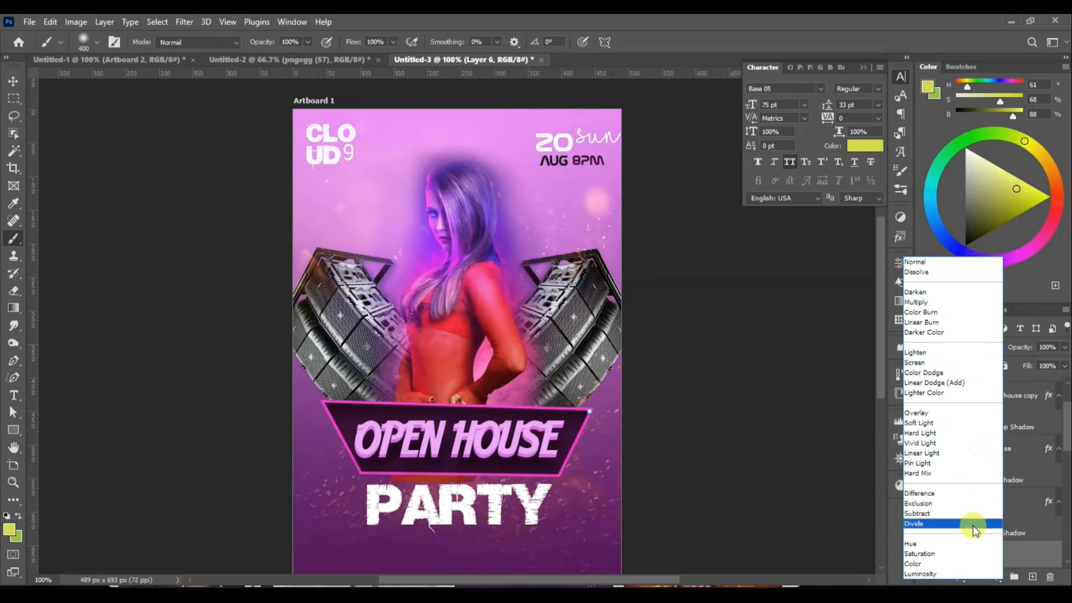
pyautogui.click(975, 525)
pyautogui.moveTo(1022, 346); pyautogui.dragTo(989, 348)
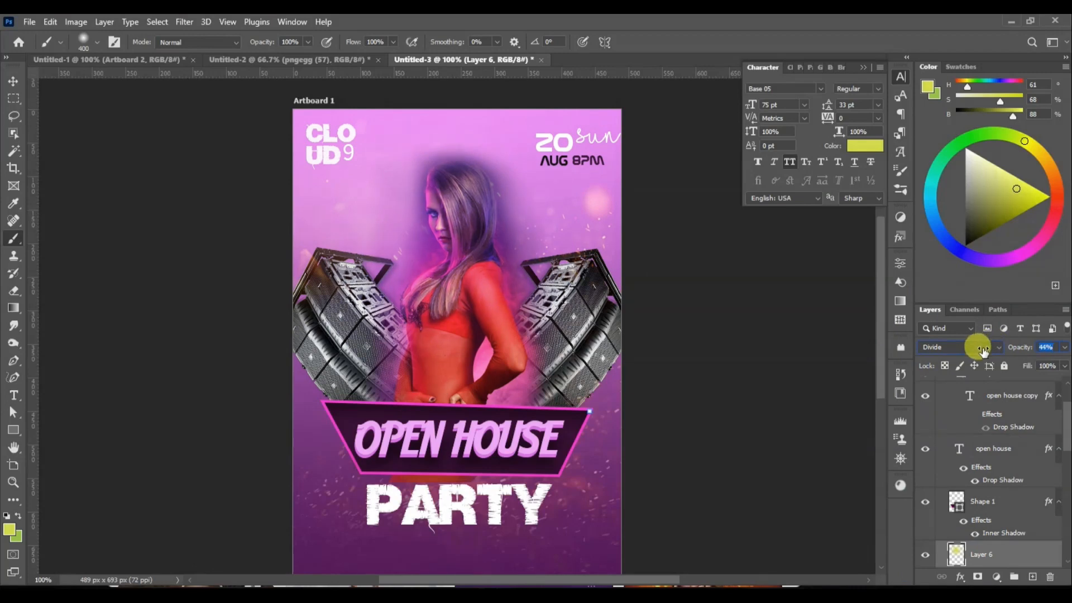
# - Try a yellow 500 px brush dab over the woman's waist on a new layer, and undo the dab
pyautogui.click(1032, 576)
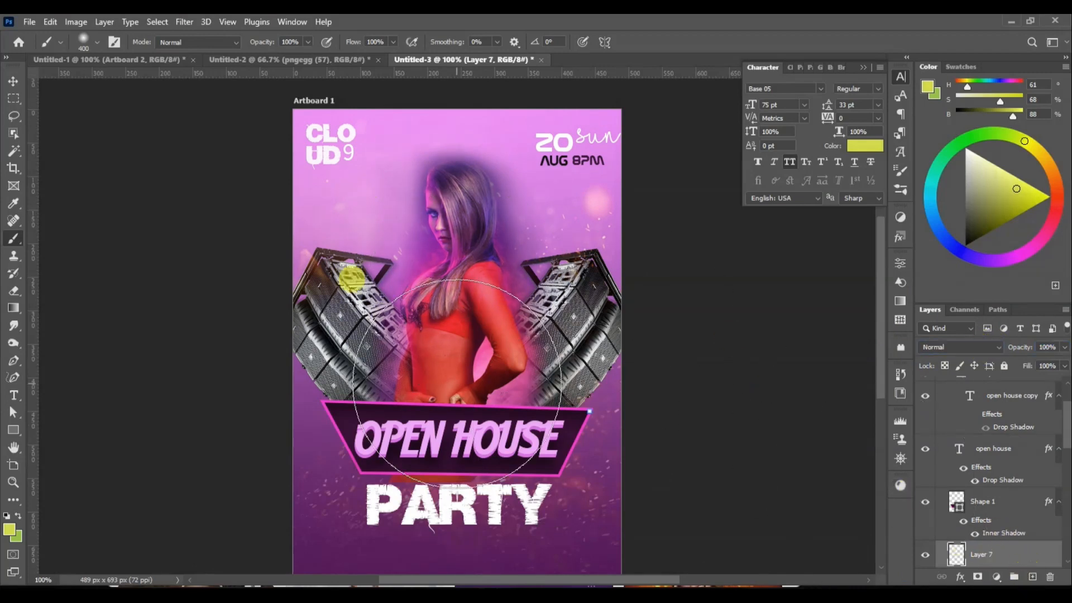
pyautogui.press(']')
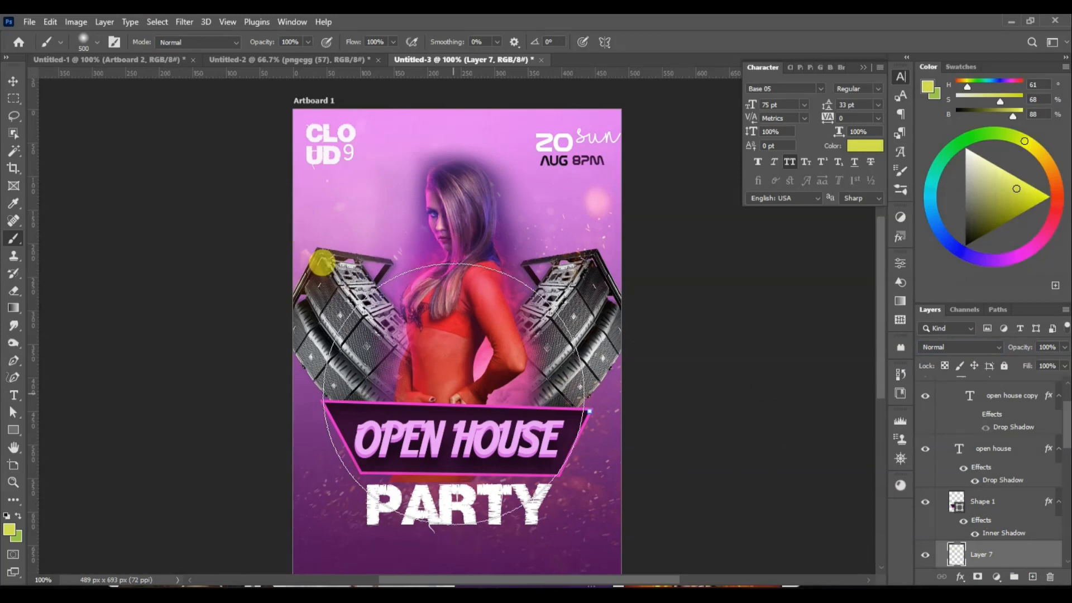
pyautogui.click(447, 363)
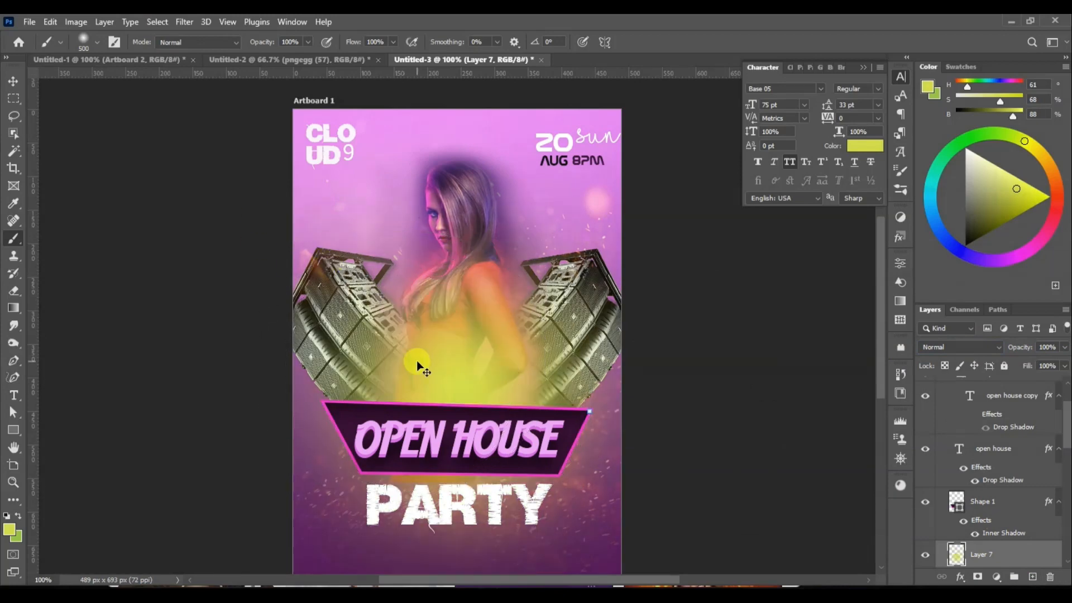
pyautogui.hotkey('ctrl', 'z')
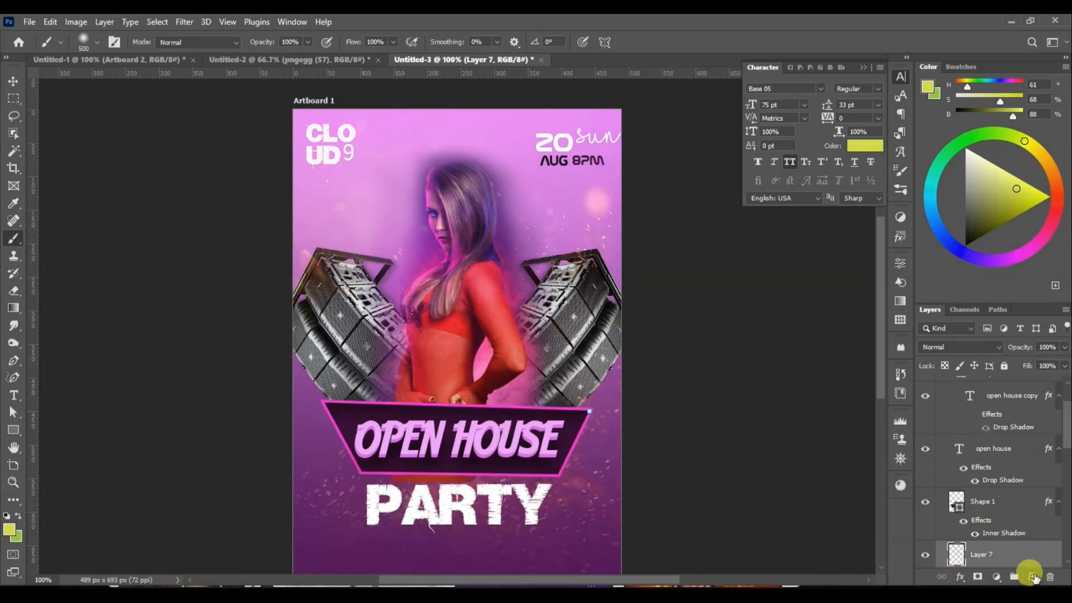
# - Add another new layer and paint a soft cyan (#51d6d4) 500 px brush dab over the woman's waist
pyautogui.click(1032, 576)
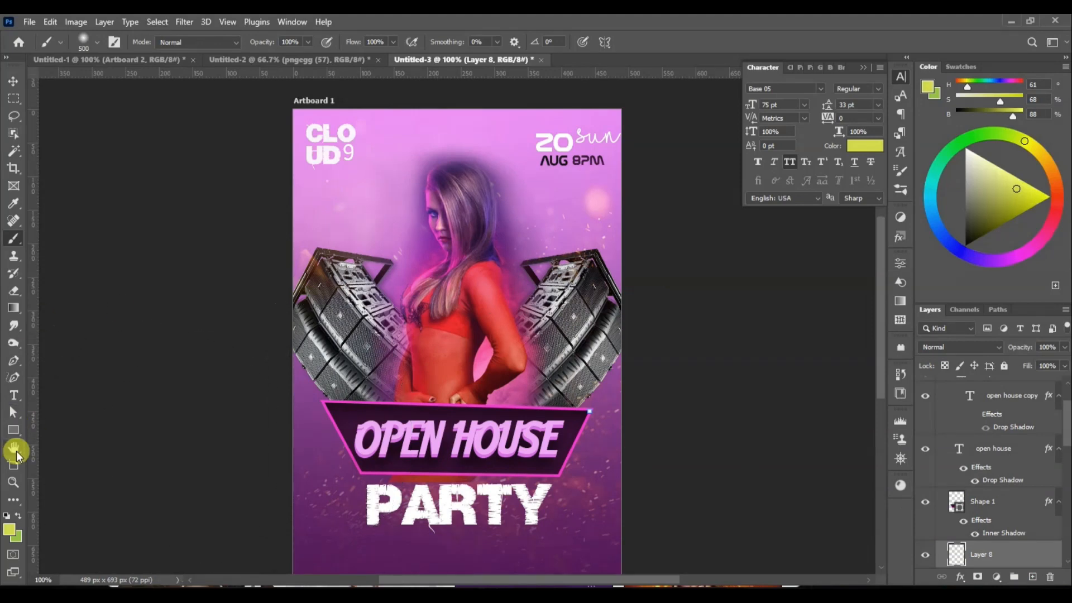
pyautogui.click(10, 529)
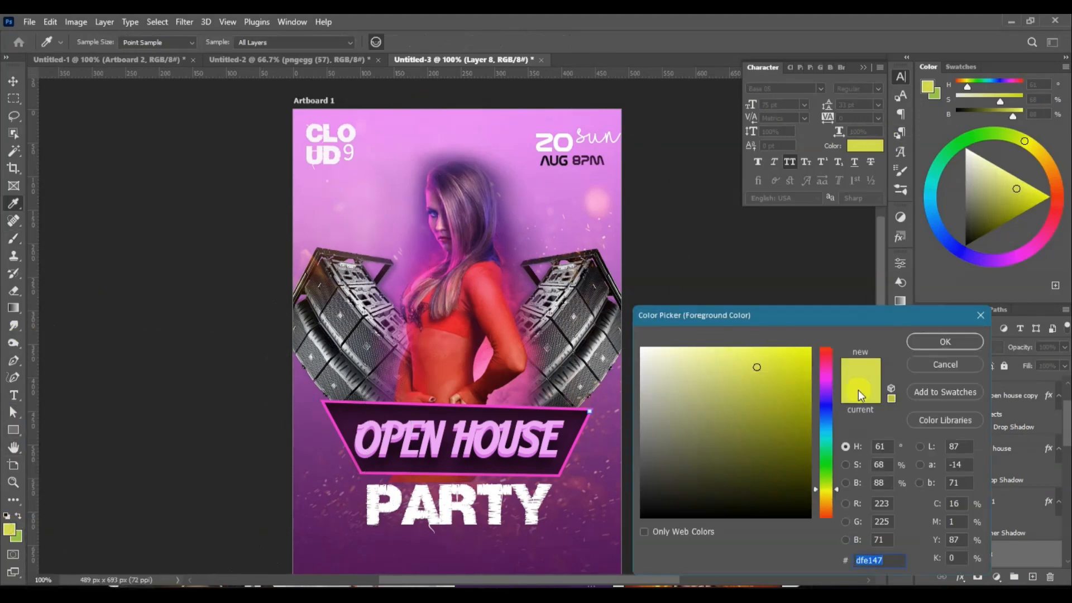
pyautogui.click(826, 433)
pyautogui.click(746, 375)
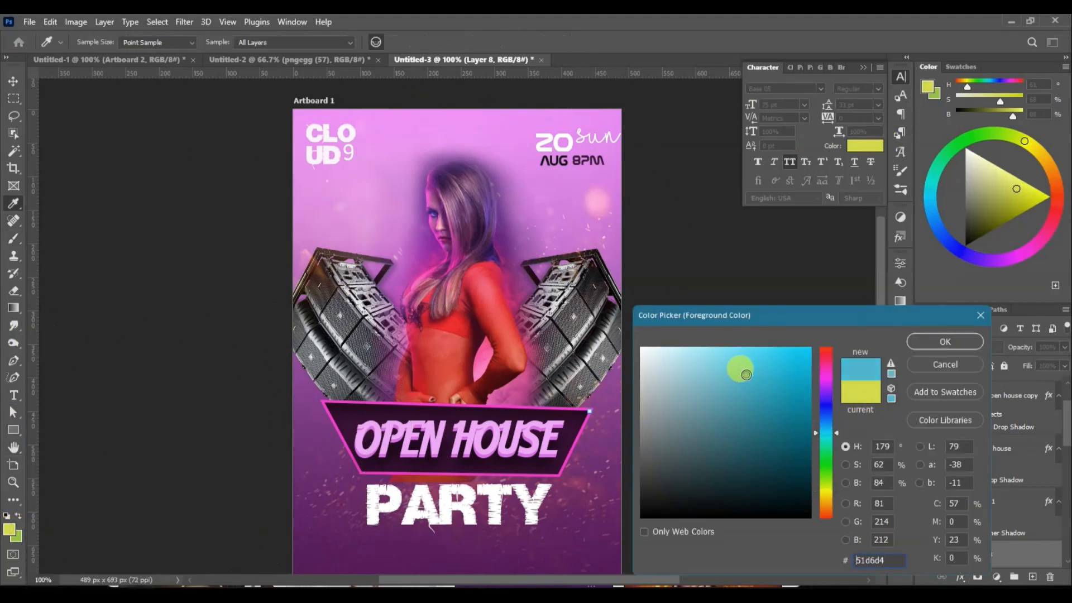
pyautogui.click(963, 345)
pyautogui.click(449, 382)
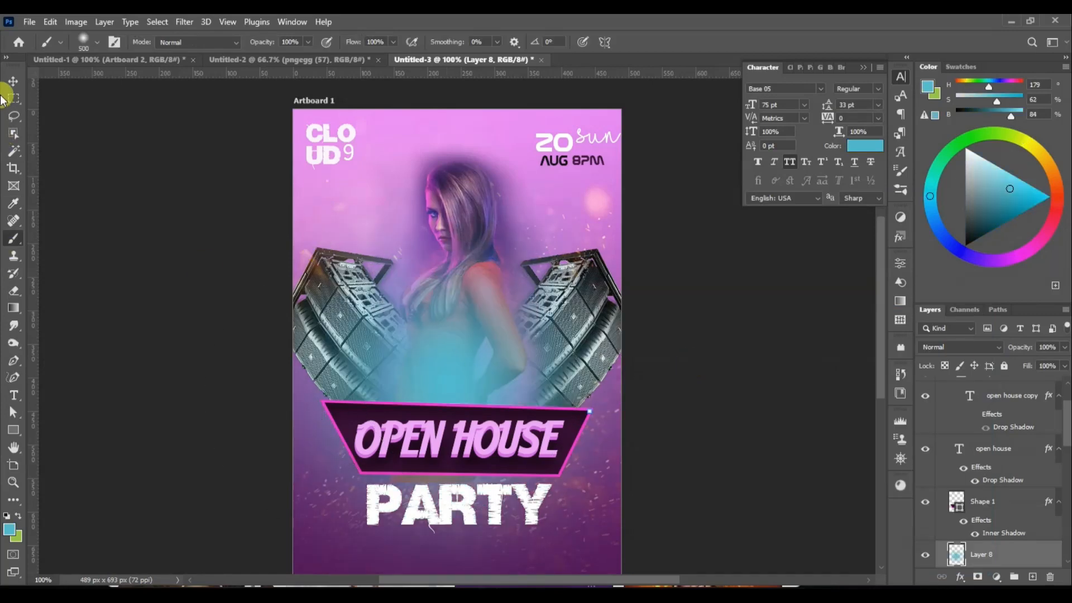
# - Keep the cyan dab layer in Normal blend mode and reduce its opacity to 73%
pyautogui.click(14, 82)
pyautogui.click(958, 347)
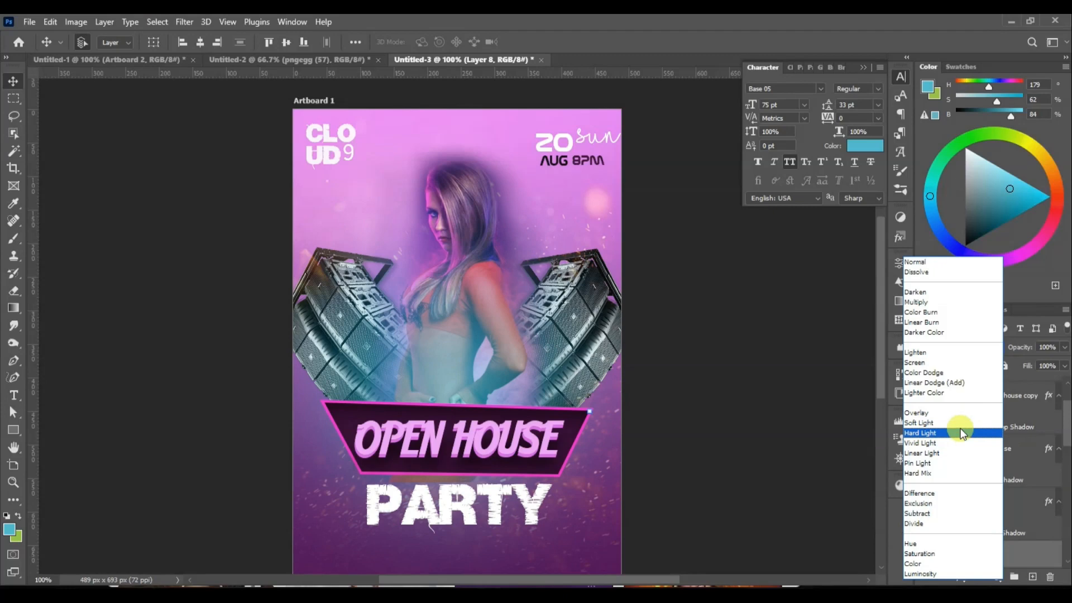
pyautogui.click(949, 263)
pyautogui.moveTo(1018, 347); pyautogui.dragTo(1005, 350)
# - Move the cyan dab layer directly above the woman's layer and set it to Vivid Light at 100% opacity
pyautogui.scroll(-5, 1023, 431)
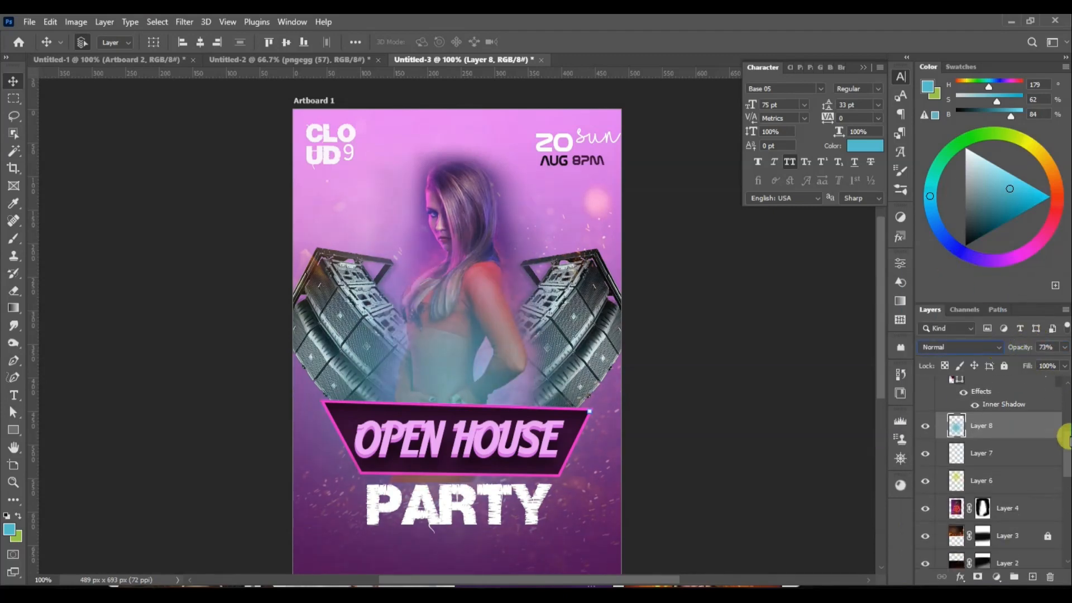
pyautogui.moveTo(1023, 432); pyautogui.dragTo(1017, 484)
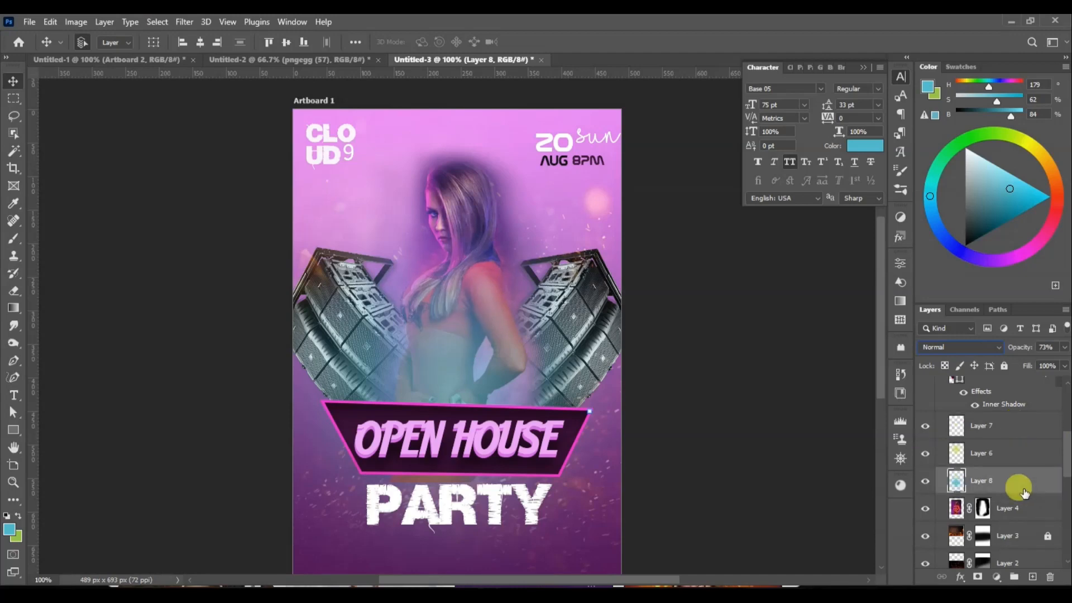
pyautogui.click(971, 351)
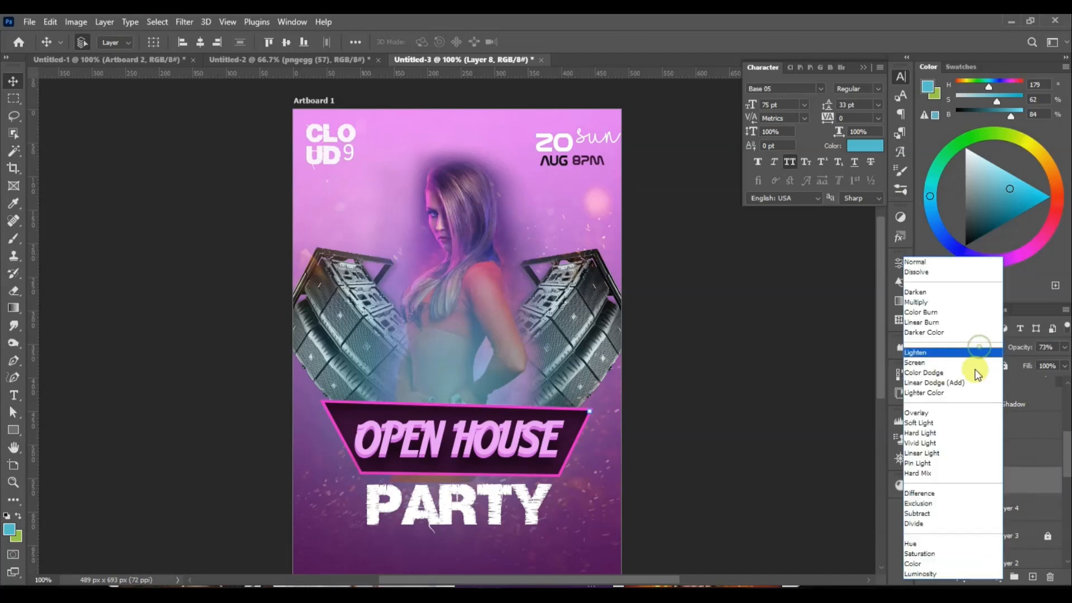
pyautogui.click(966, 423)
pyautogui.click(1043, 347)
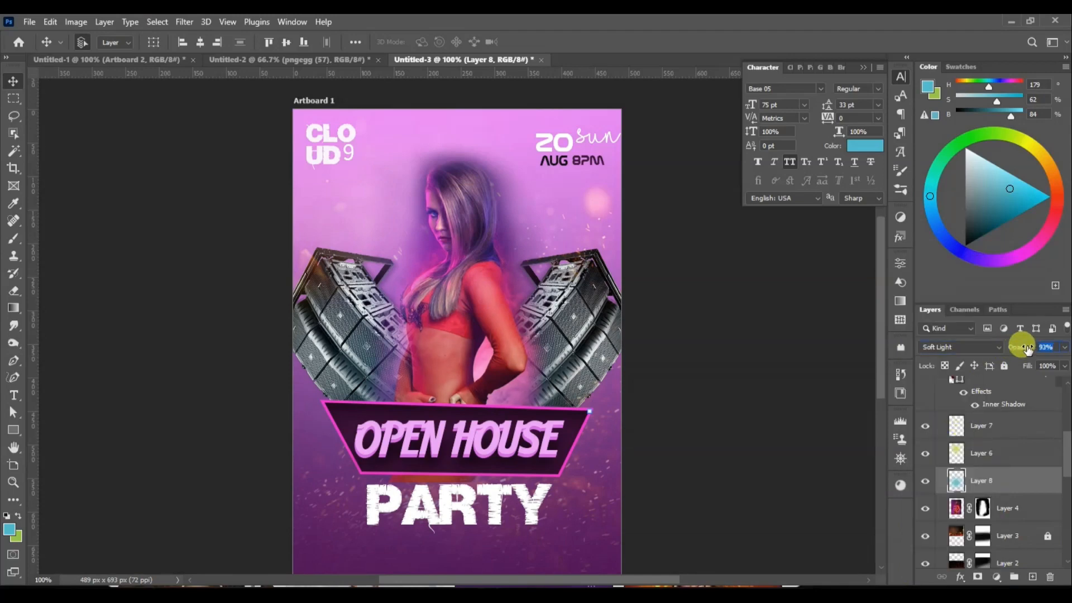
pyautogui.moveTo(1040, 344)
pyautogui.mouseDown()
pyautogui.moveTo(1016, 350)
pyautogui.moveTo(1051, 338)
pyautogui.mouseUp()
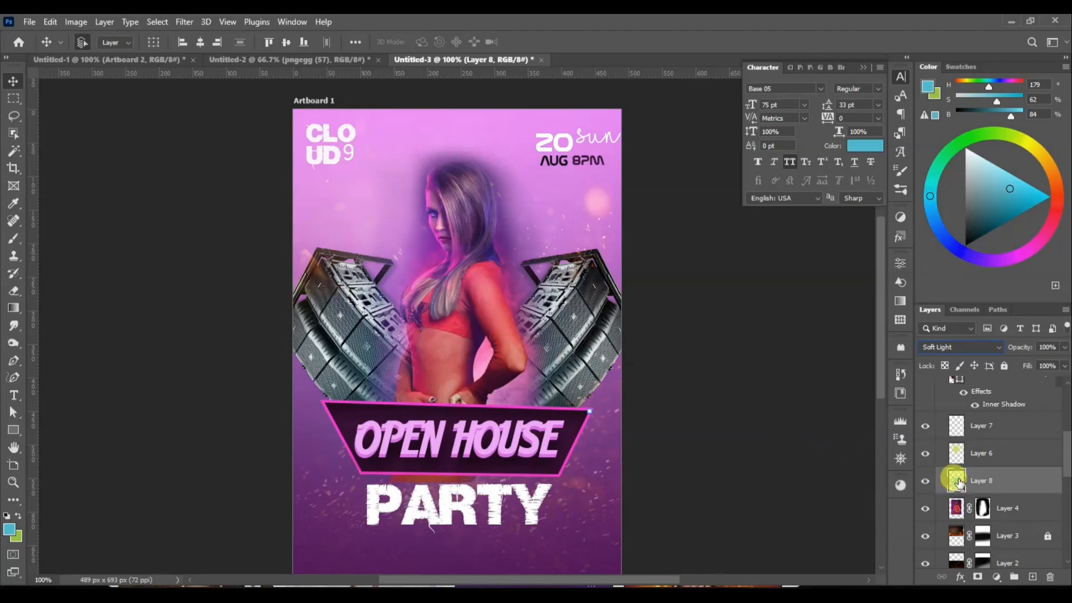
pyautogui.click(957, 347)
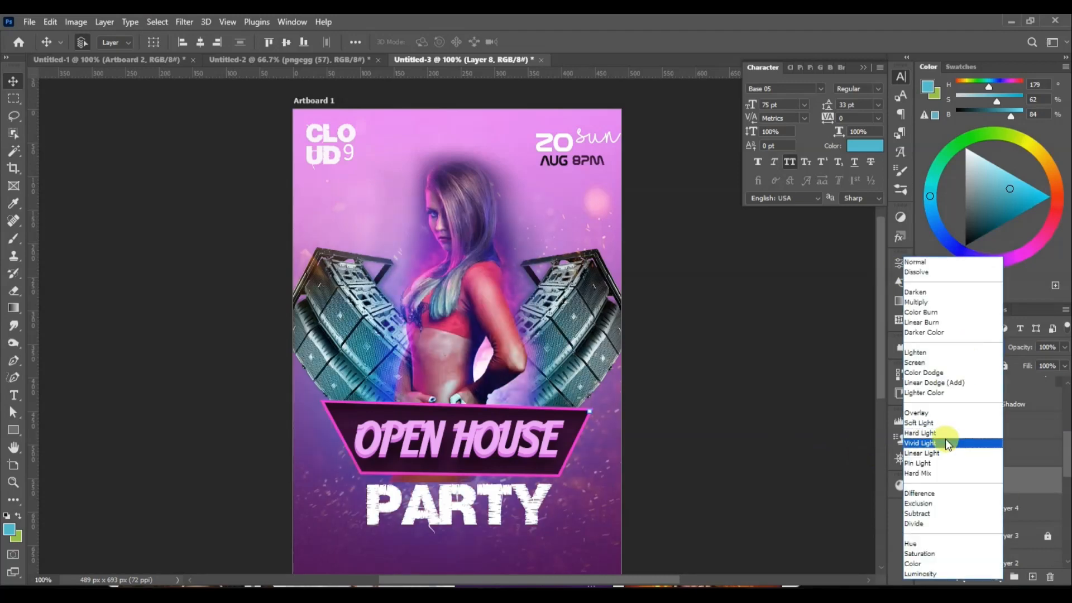
pyautogui.click(946, 442)
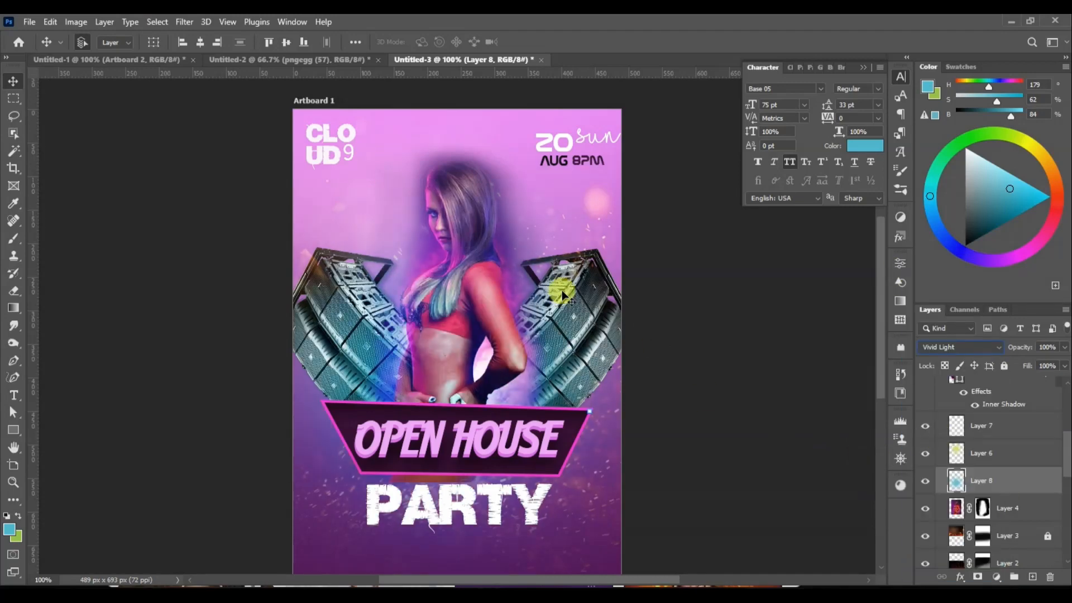
# - Add a new layer above the cyan dab layer and choose bright magenta (hue 306, saturation 100, brightness 99) for the brush
pyautogui.click(1030, 577)
pyautogui.press('b')
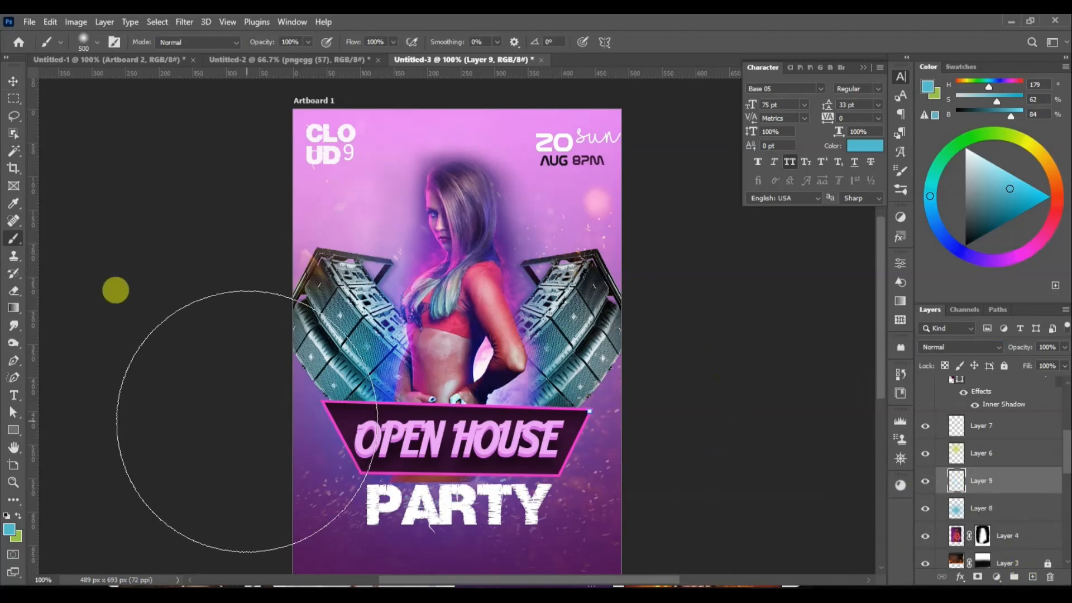
pyautogui.click(9, 529)
pyautogui.click(416, 382)
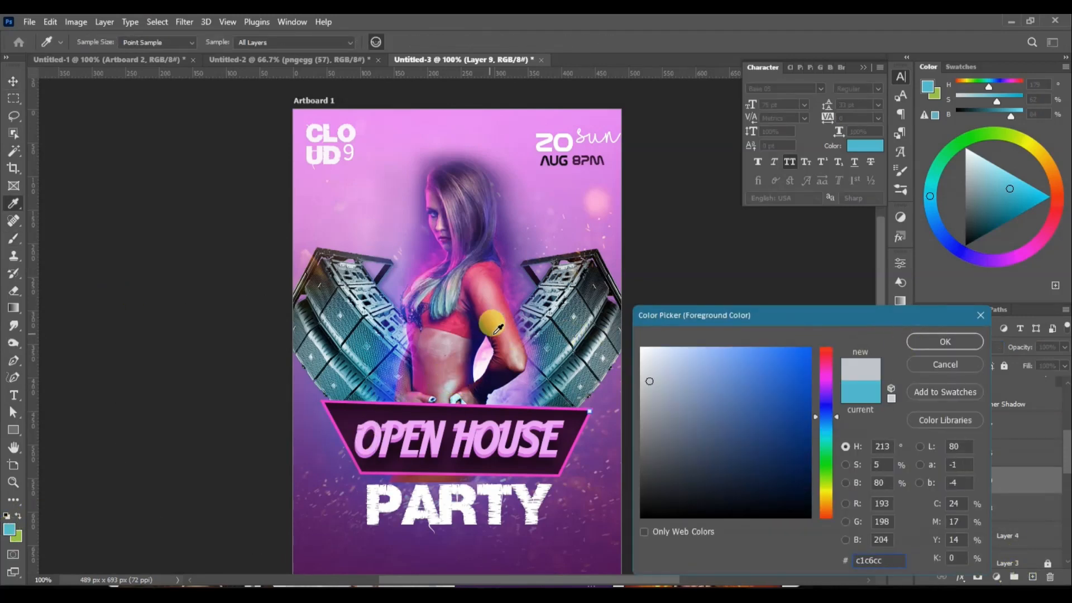
pyautogui.click(469, 403)
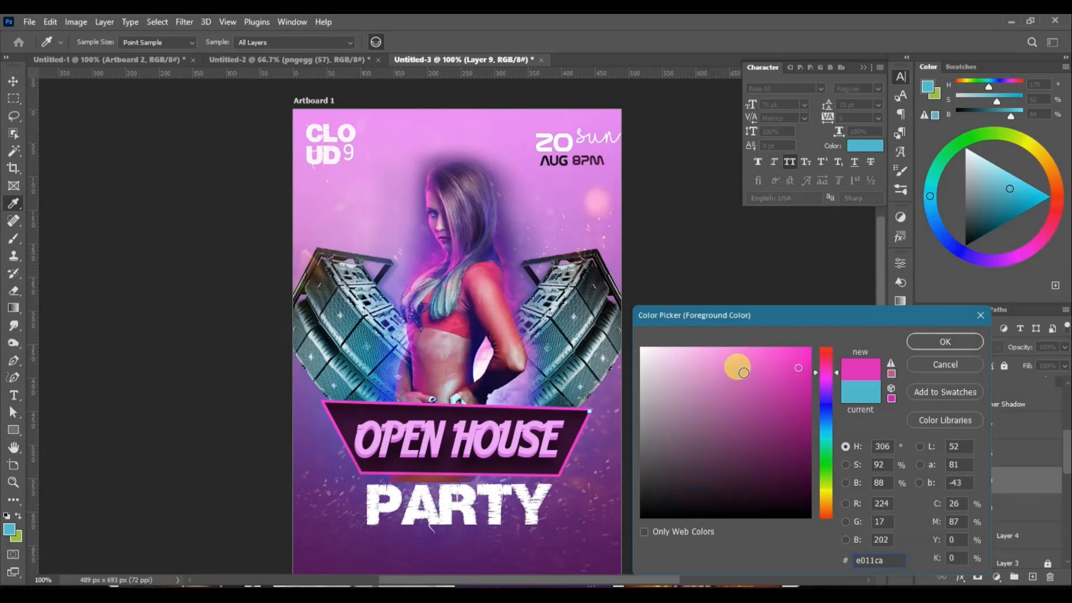
pyautogui.click(938, 341)
# - Paint a magenta glow across the woman's waist and the area around the title with a 250 px brush at 22% opacity
pyautogui.press('[')
pyautogui.press('[')
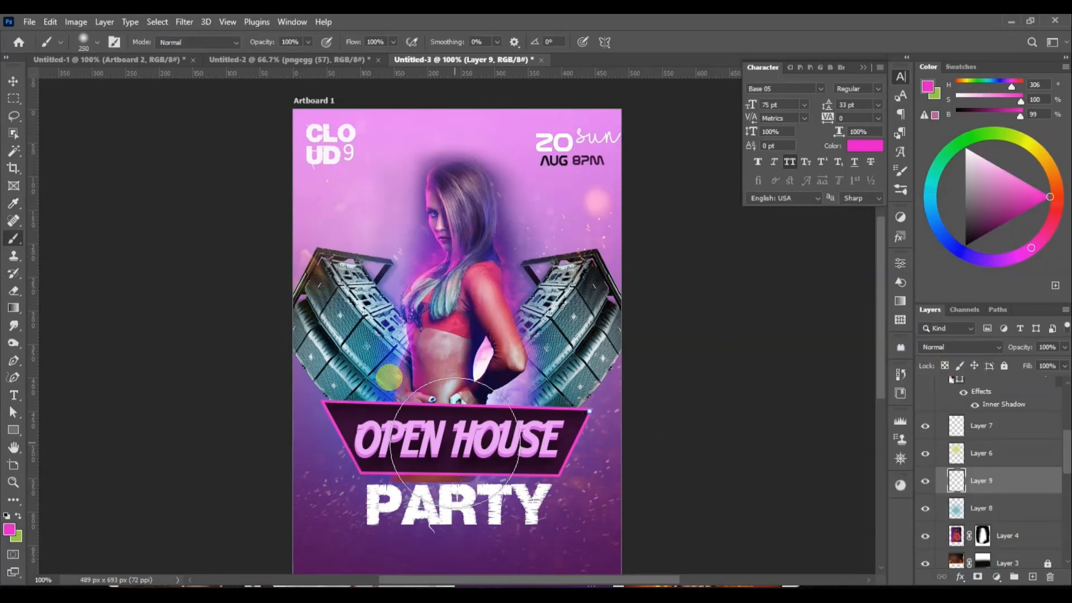
pyautogui.moveTo(261, 42); pyautogui.dragTo(212, 51)
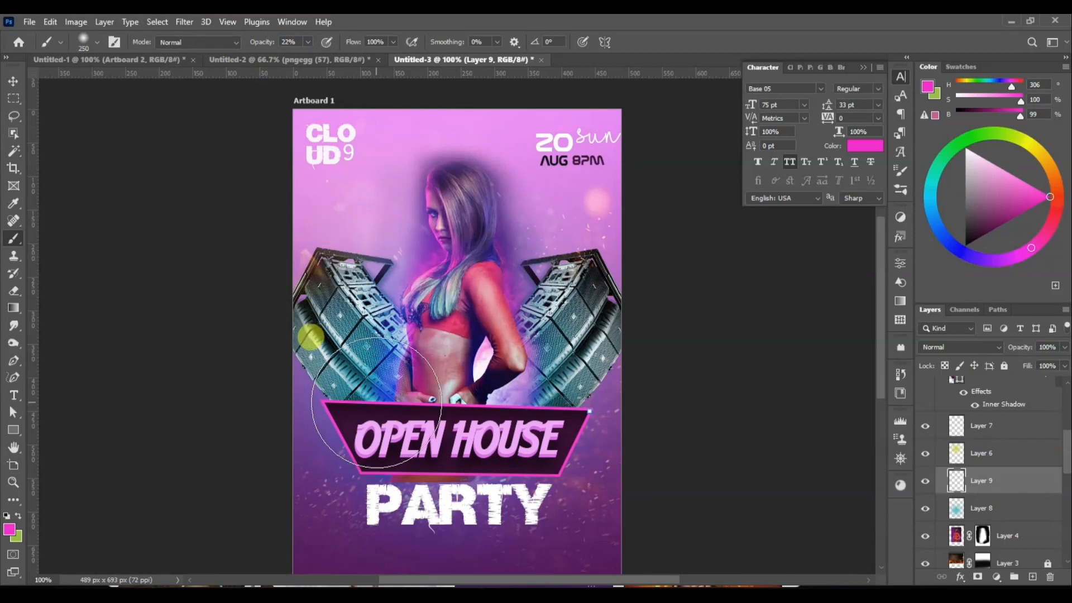
pyautogui.moveTo(374, 405)
pyautogui.mouseDown()
pyautogui.moveTo(518, 439)
pyautogui.moveTo(357, 419)
pyautogui.moveTo(551, 430)
pyautogui.moveTo(379, 433)
pyautogui.moveTo(506, 436)
pyautogui.moveTo(482, 459)
pyautogui.moveTo(492, 454)
pyautogui.moveTo(430, 455)
pyautogui.moveTo(533, 449)
pyautogui.moveTo(514, 422)
pyautogui.moveTo(555, 425)
pyautogui.moveTo(388, 387)
pyautogui.mouseUp()
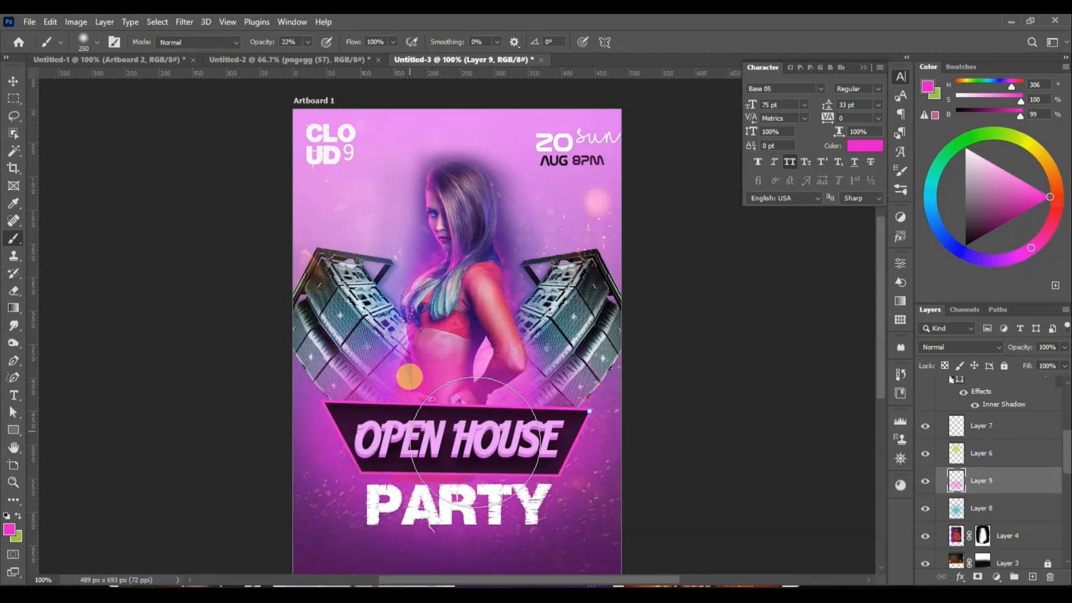
# - Reduce the magenta glow layer's opacity to 80% and collapse the character settings
pyautogui.click(13, 81)
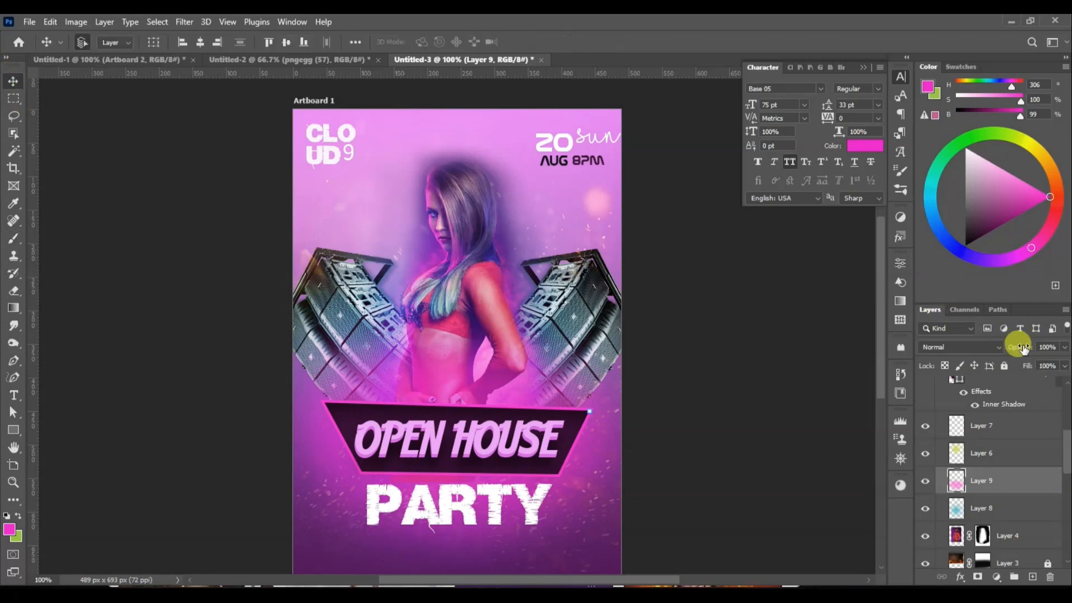
pyautogui.moveTo(1022, 348); pyautogui.dragTo(1010, 350)
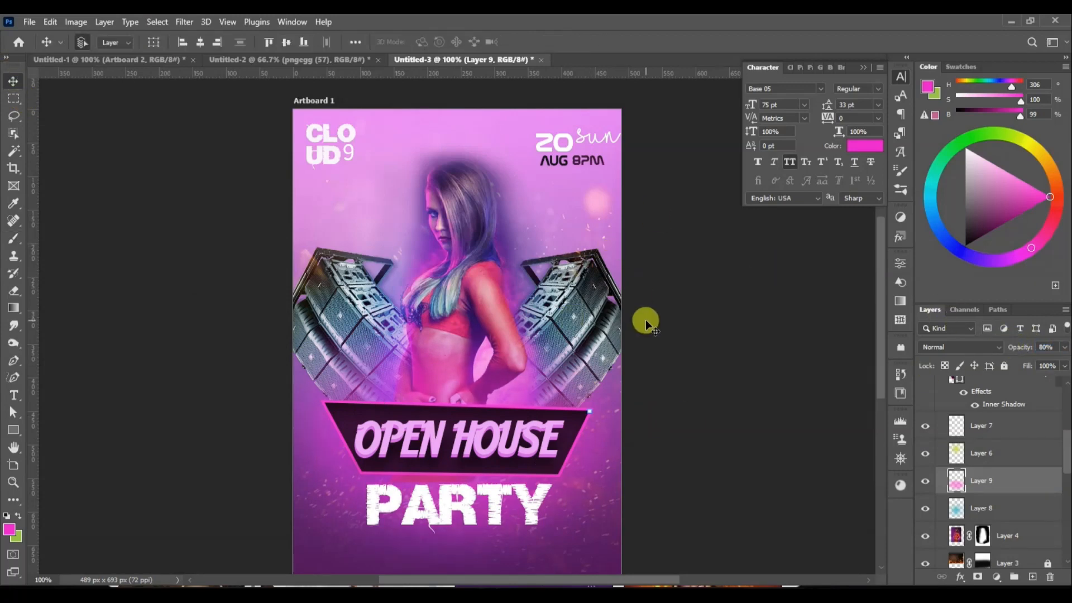
pyautogui.click(896, 80)
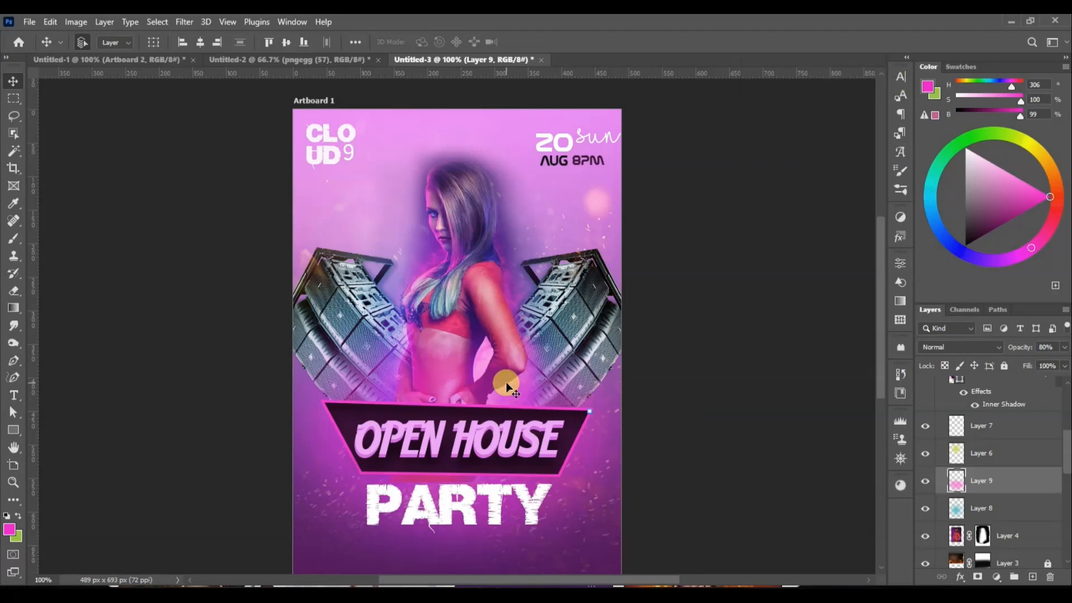
pyautogui.click(983, 508)
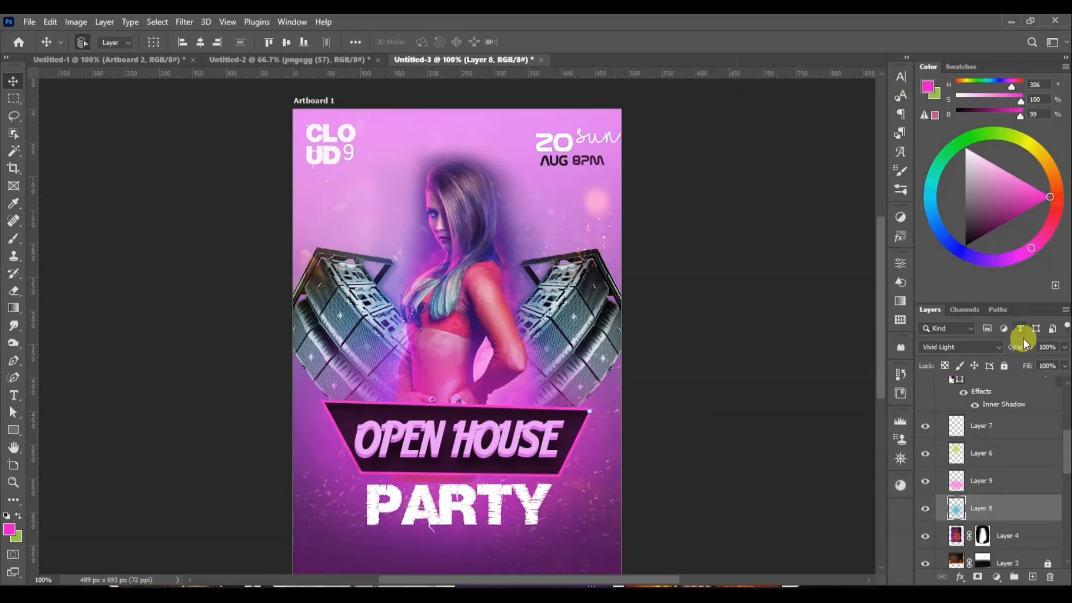
pyautogui.click(1012, 349)
pyautogui.click(768, 360)
pyautogui.click(547, 395)
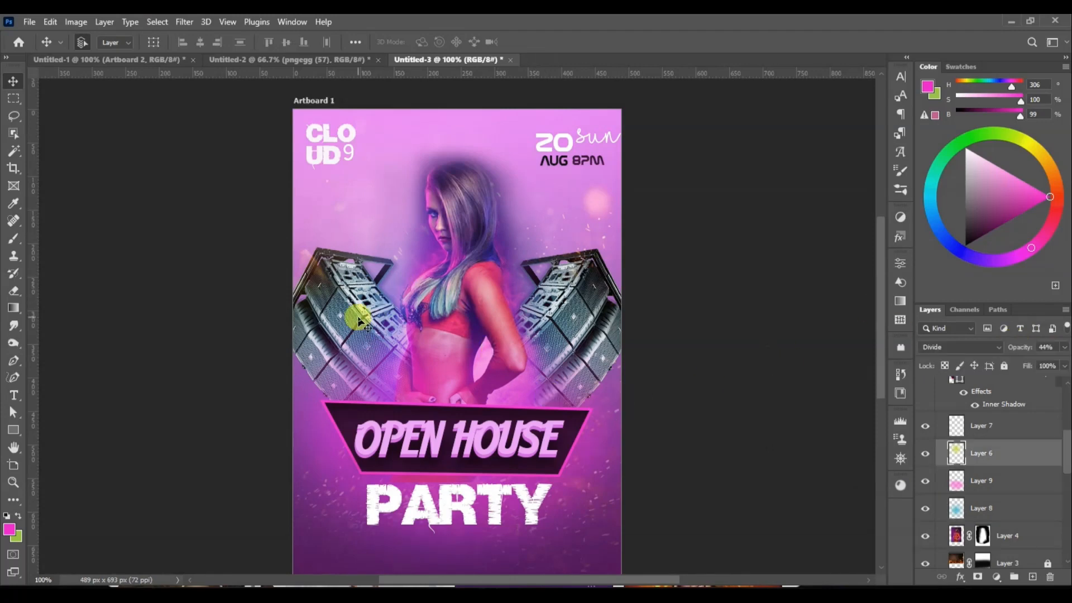
# - Add the white text JAMZ MEDIA ENT in Aspira Medium at 13 pt and place it over the woman's waist
pyautogui.moveTo(879, 357); pyautogui.dragTo(879, 374)
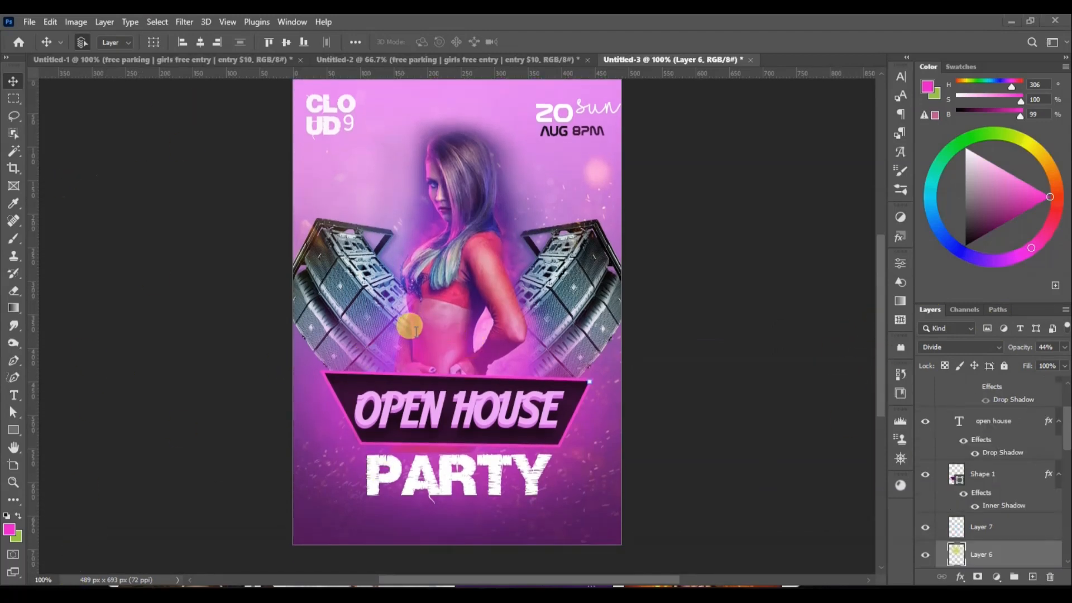
pyautogui.click(14, 394)
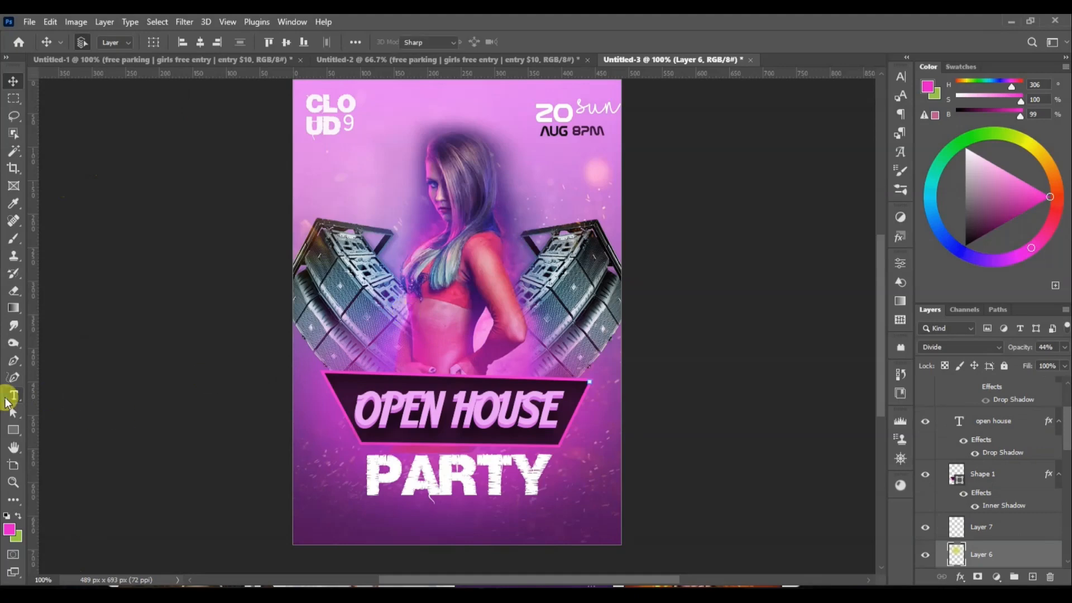
pyautogui.click(403, 290)
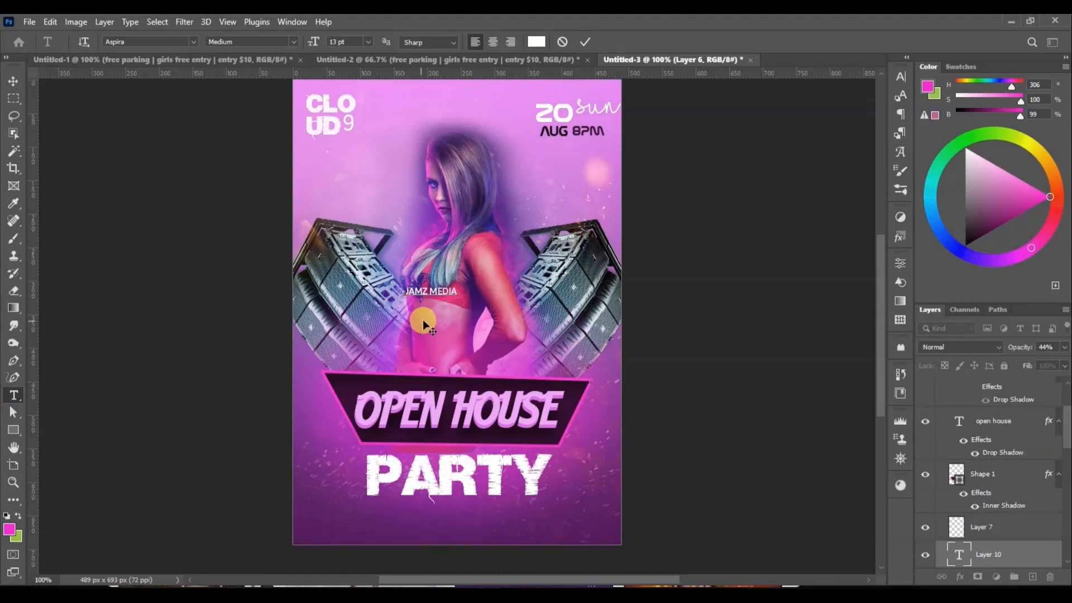
pyautogui.write('NT')
pyautogui.click(13, 81)
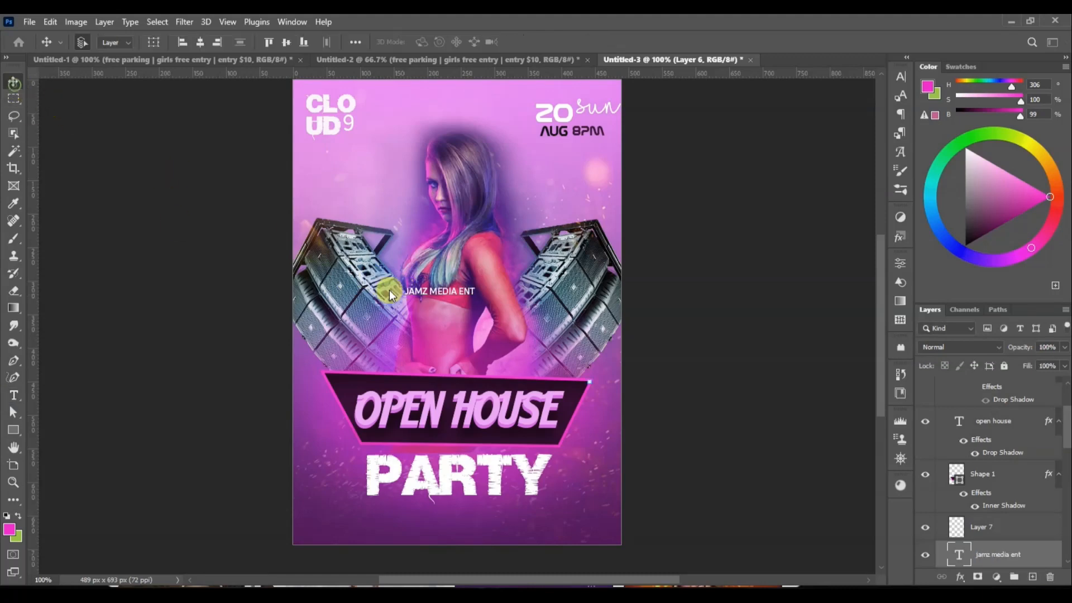
pyautogui.moveTo(454, 294); pyautogui.dragTo(459, 339)
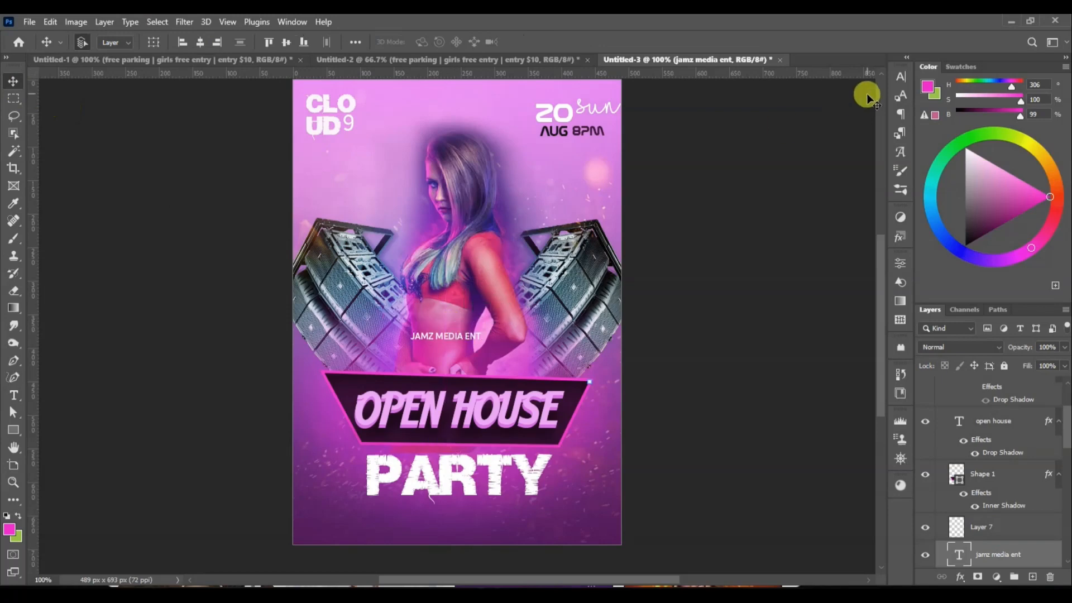
# - Restyle the JAMZ MEDIA ENT text to Aspira Heavy at 27 pt and centre it above the OPEN HOUSE banner
pyautogui.click(900, 77)
pyautogui.moveTo(752, 106); pyautogui.dragTo(751, 104)
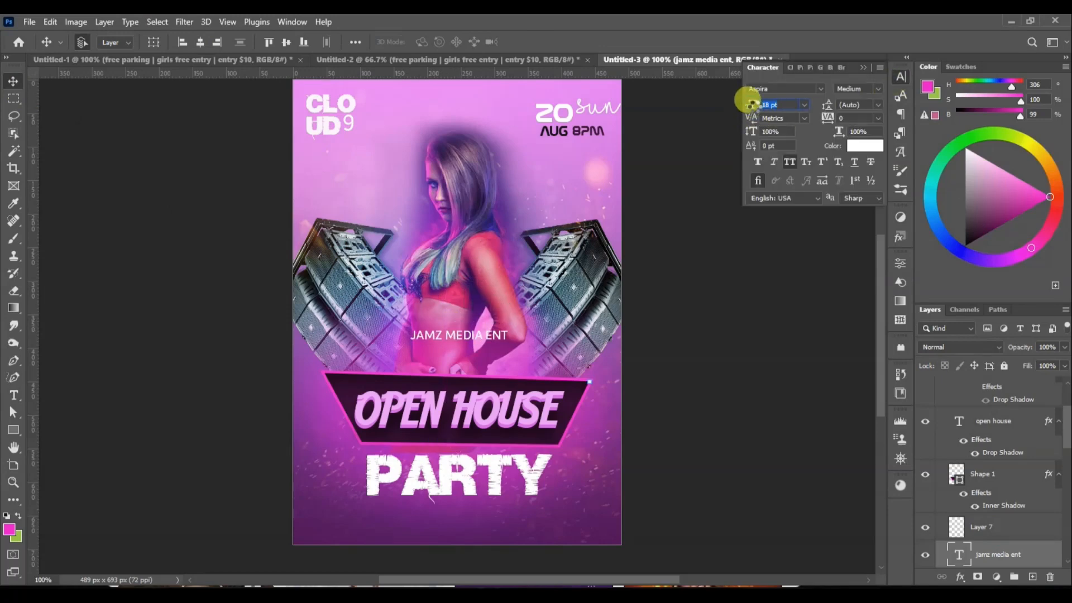
pyautogui.click(821, 89)
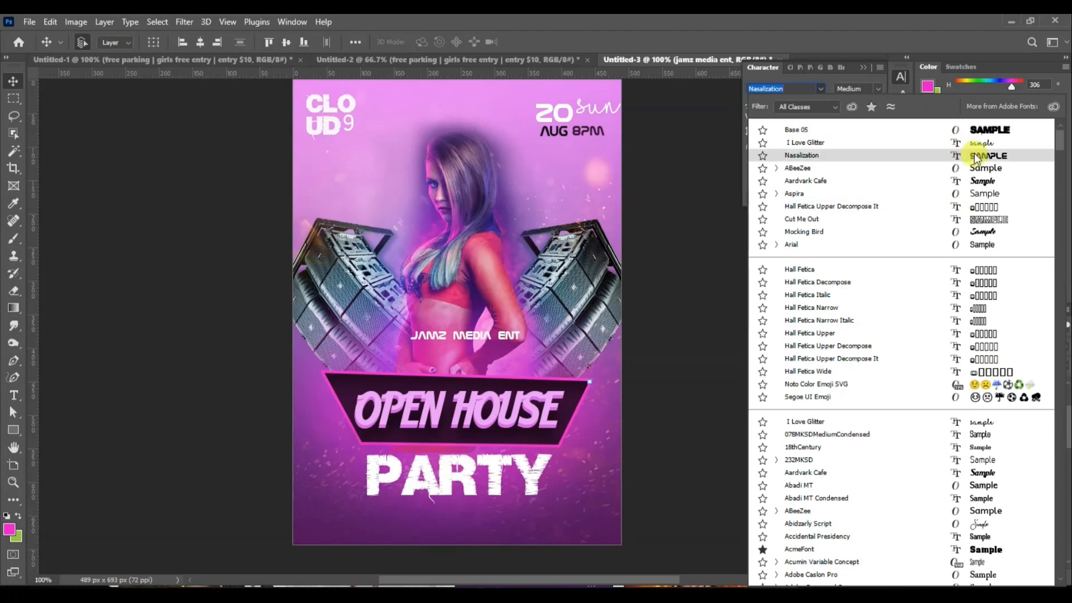
pyautogui.click(821, 90)
pyautogui.click(877, 89)
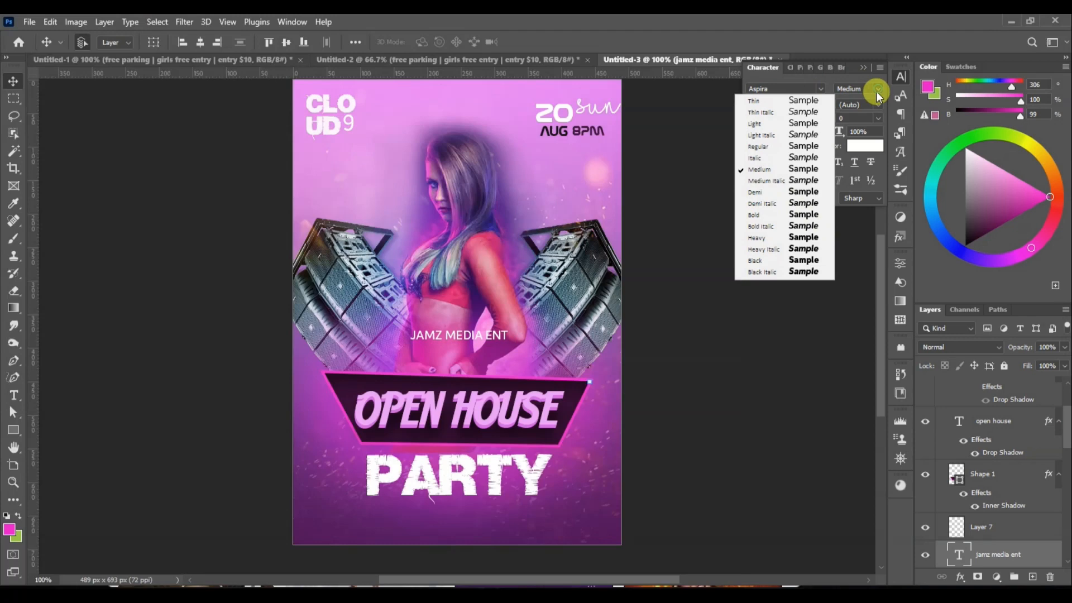
pyautogui.click(776, 237)
pyautogui.moveTo(470, 340); pyautogui.dragTo(458, 342)
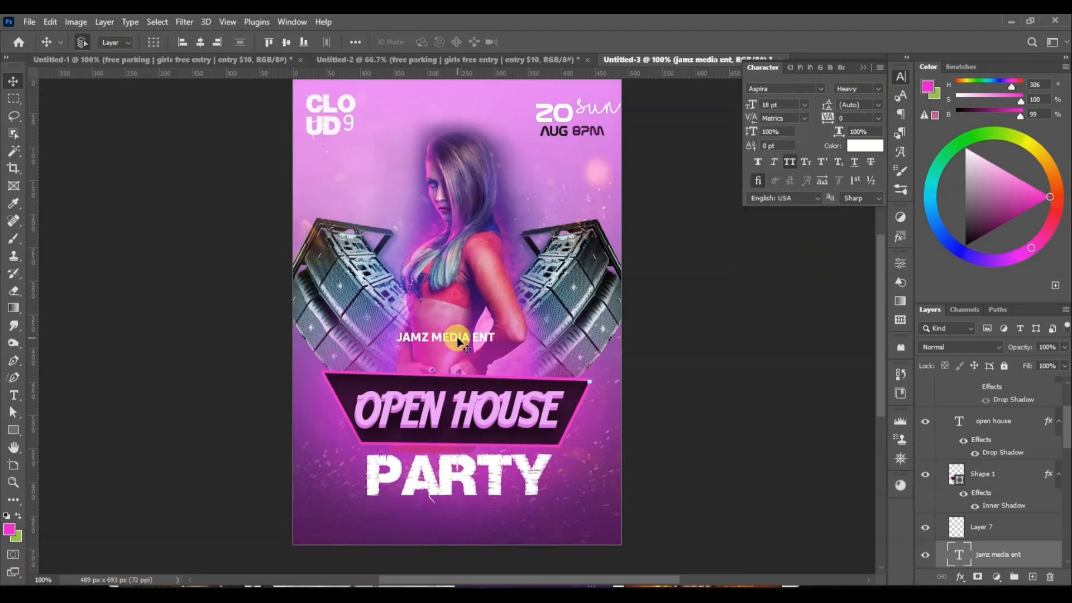
pyautogui.moveTo(752, 101); pyautogui.dragTo(753, 101)
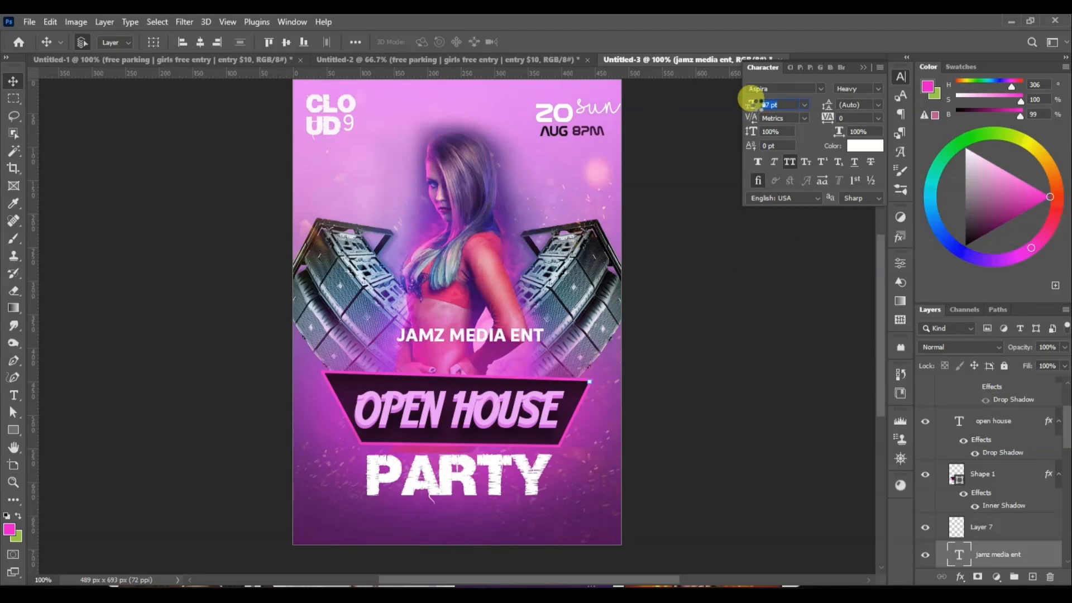
pyautogui.moveTo(485, 336); pyautogui.dragTo(474, 334)
# - Add the text PRESENTS in Aspira Heavy at 27 pt and centre it beneath JAMZ MEDIA ENT
pyautogui.press('t')
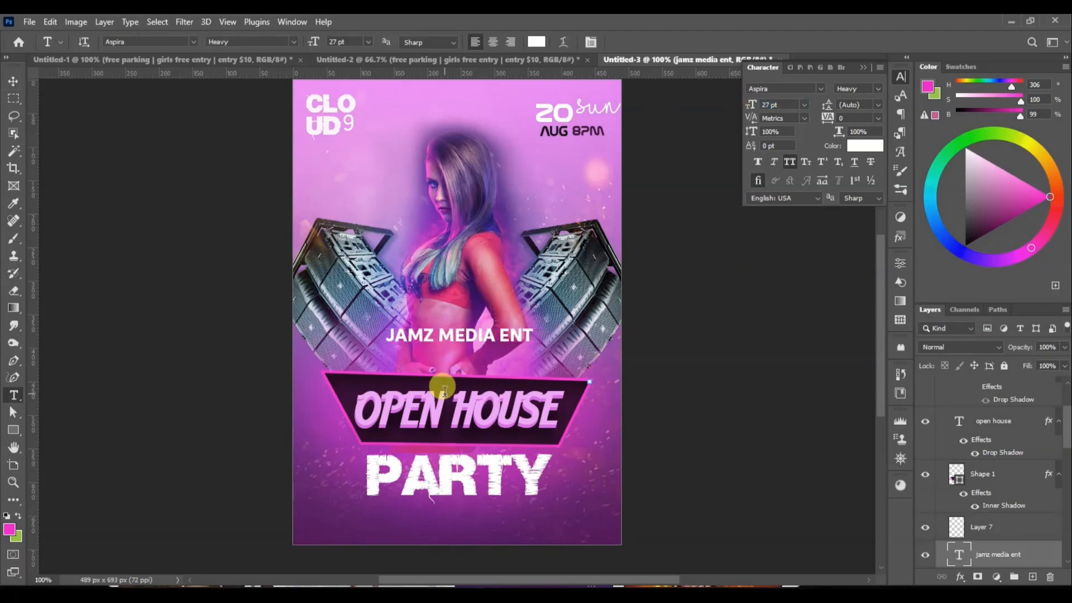
pyautogui.click(425, 366)
pyautogui.write('PRESENTS')
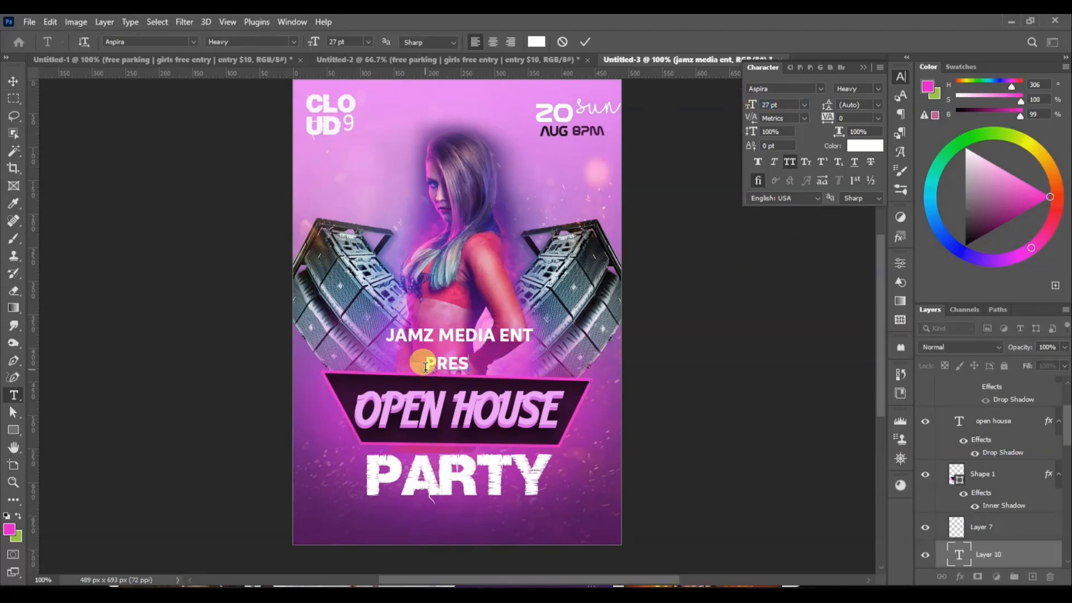
pyautogui.click(12, 80)
pyautogui.moveTo(484, 365); pyautogui.dragTo(471, 365)
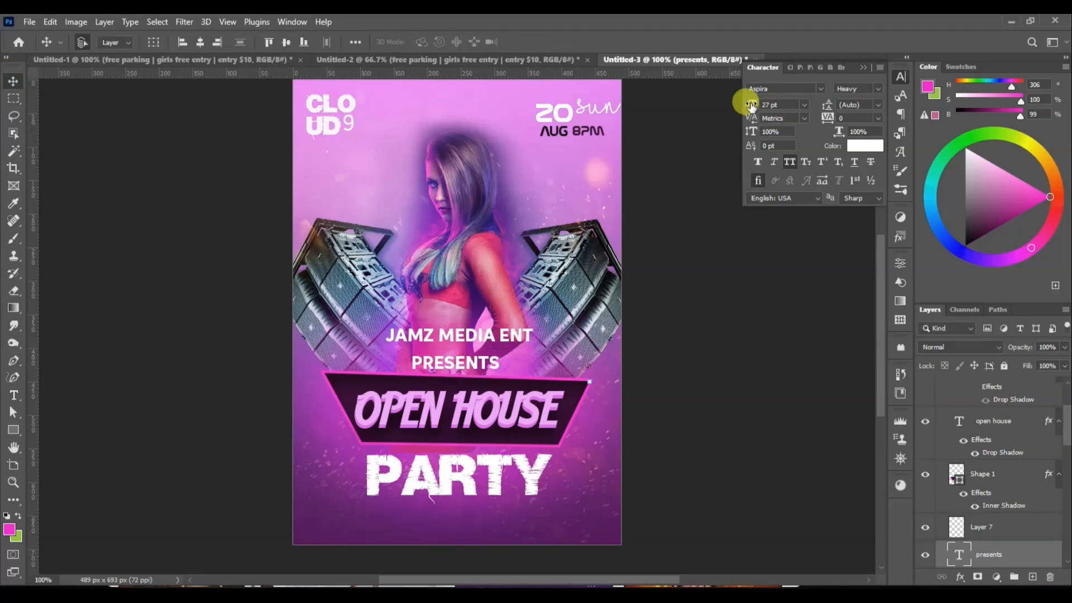
# - Change the PRESENTS text to Aspira Regular at 17 pt and recentre it between JAMZ MEDIA ENT and the banner
pyautogui.click(878, 89)
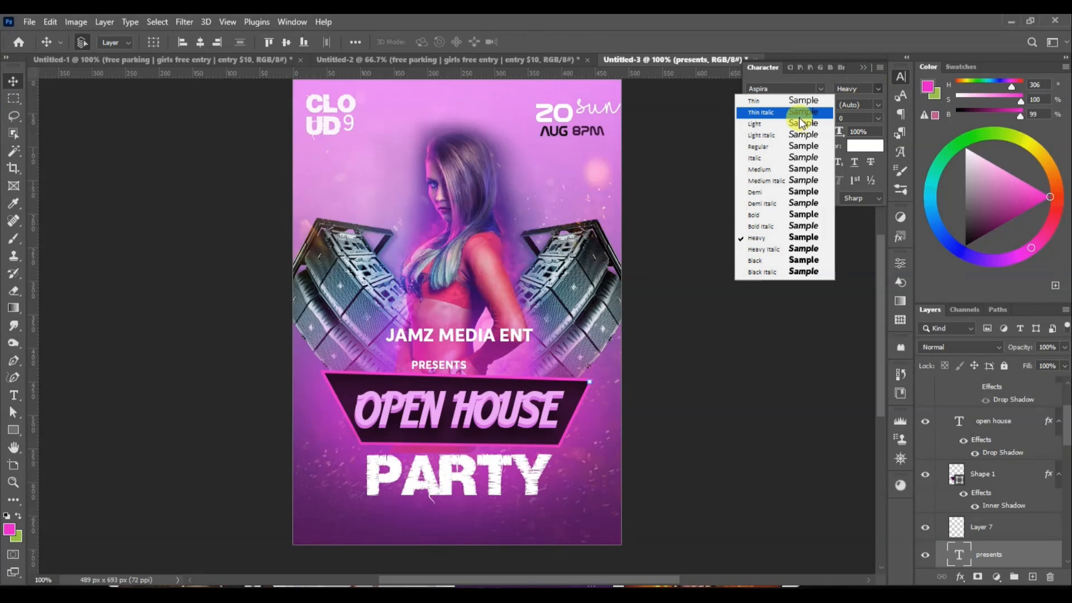
pyautogui.click(802, 146)
pyautogui.moveTo(458, 366); pyautogui.dragTo(468, 372)
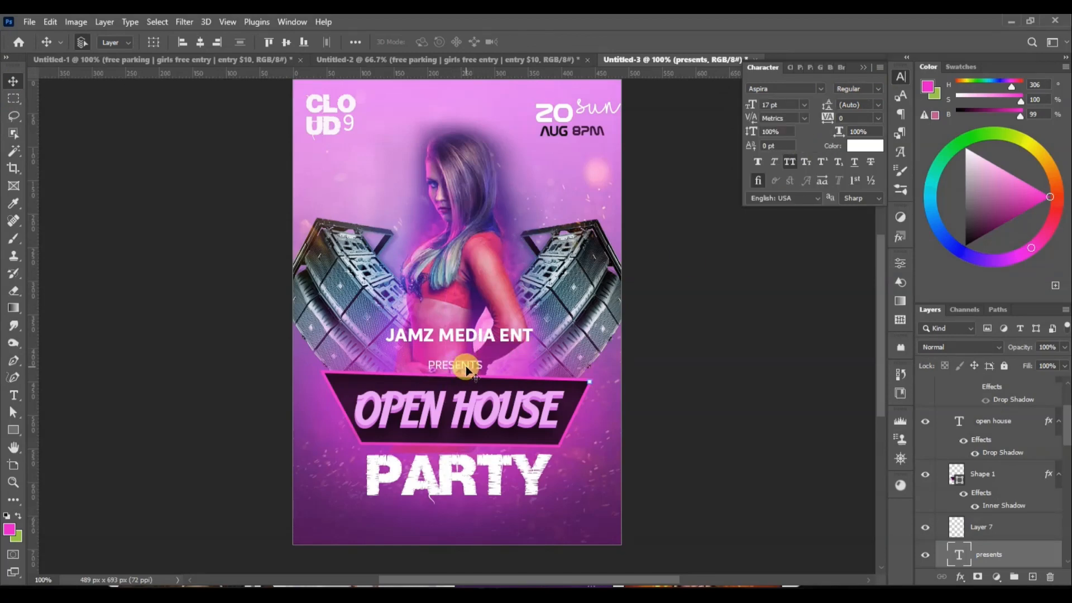
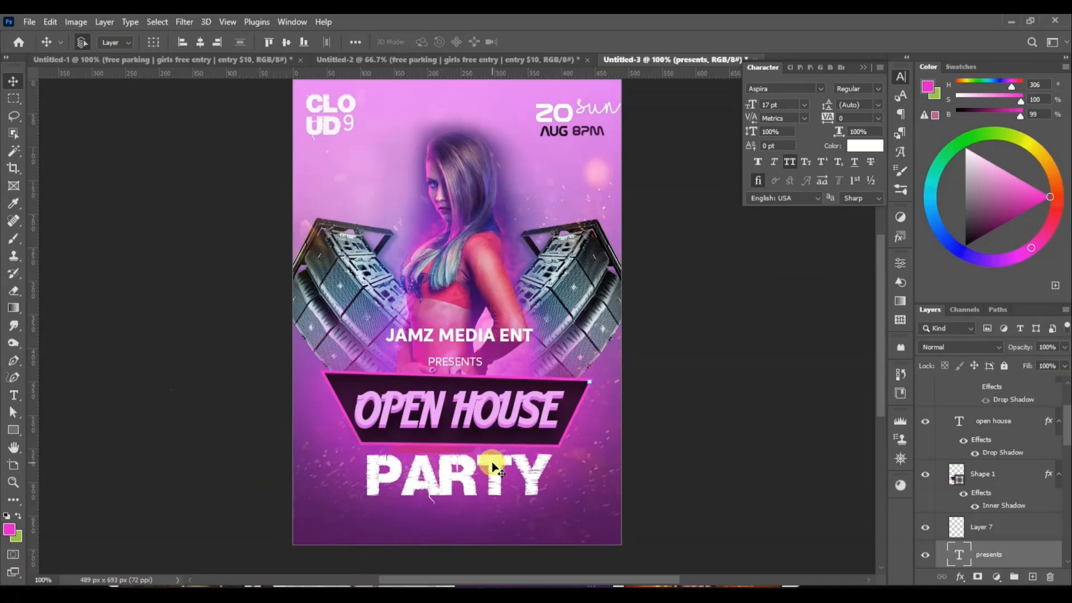
# - Copy the DJ line-up text layer from the Untitled-2 document into the Untitled-3 poster and position it beneath PARTY
pyautogui.click(538, 62)
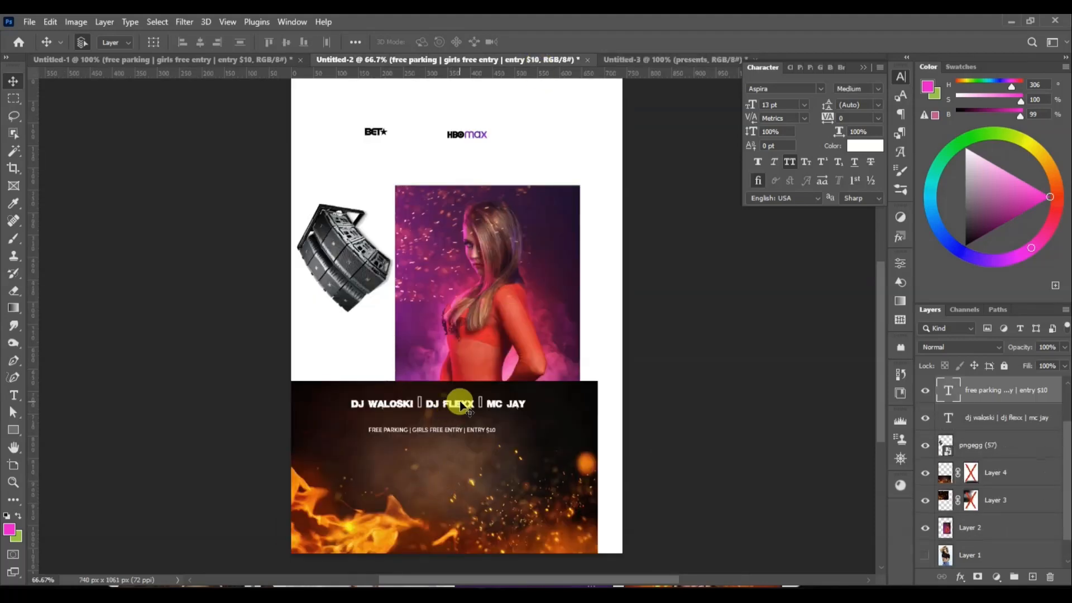
pyautogui.click(460, 401)
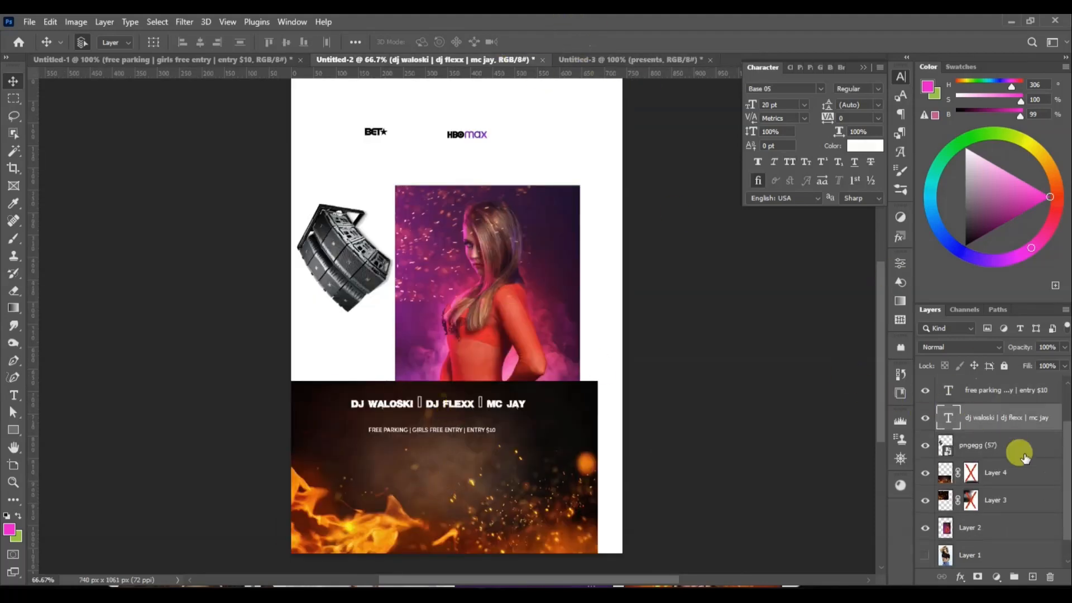
pyautogui.moveTo(1024, 418); pyautogui.dragTo(460, 515)
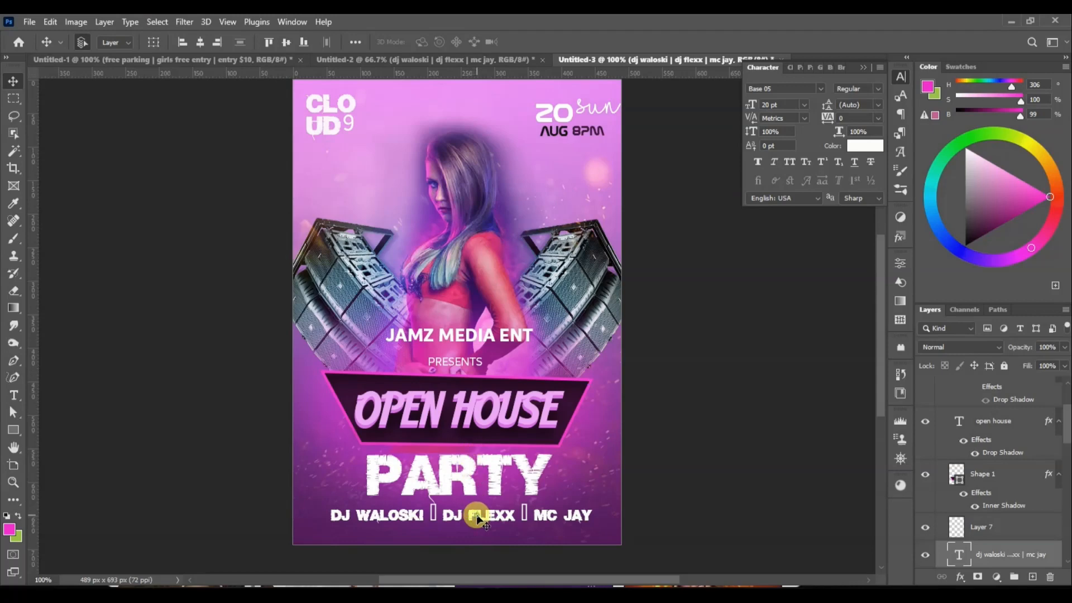
pyautogui.press('Down')
pyautogui.press('Down')
pyautogui.press('Down')
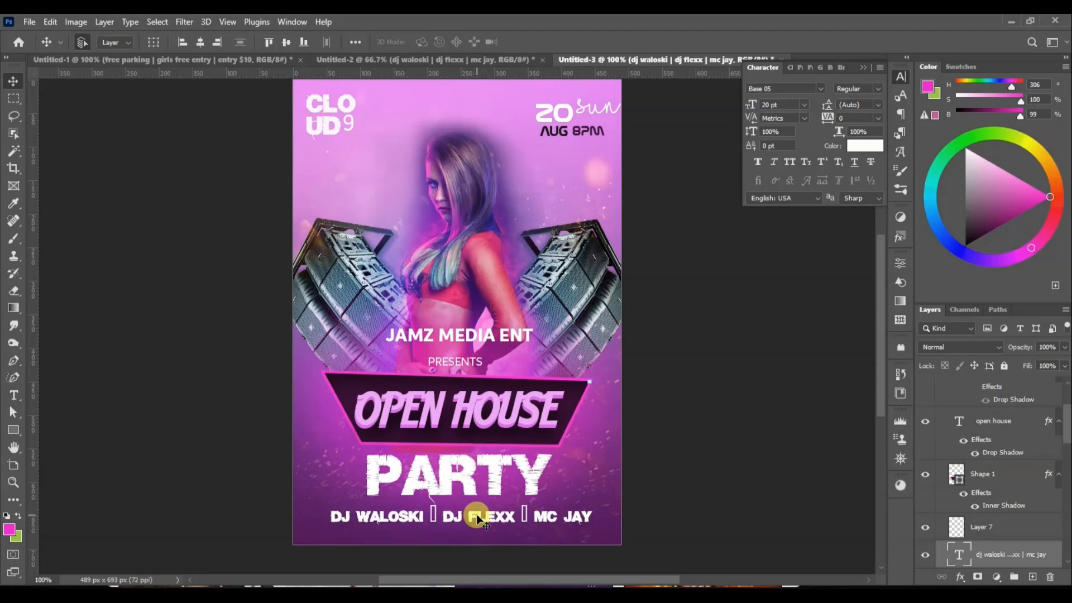
# - Reduce the PARTY text to 71 pt and move it and the DJ line-up upward beneath the OPEN HOUSE banner
pyautogui.click(471, 484)
pyautogui.moveTo(751, 106); pyautogui.dragTo(746, 105)
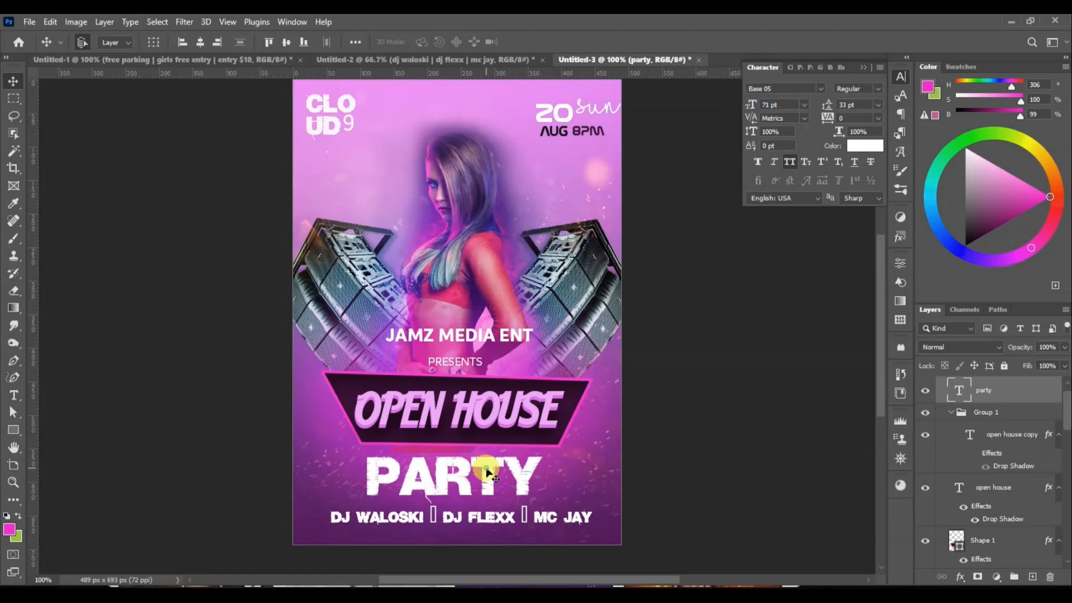
pyautogui.moveTo(489, 473); pyautogui.dragTo(494, 464)
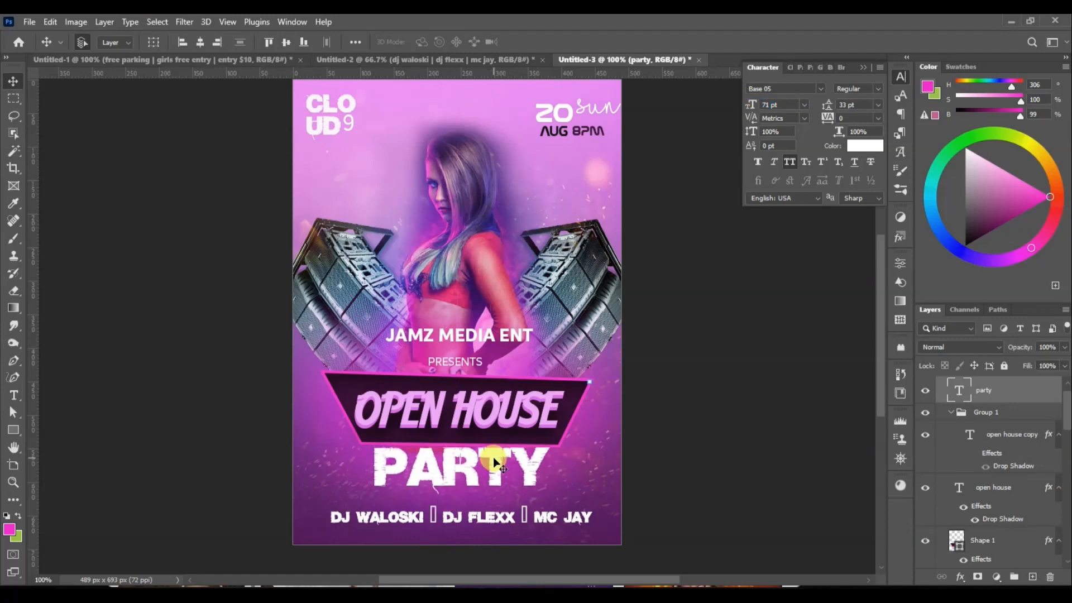
pyautogui.moveTo(479, 518); pyautogui.dragTo(479, 509)
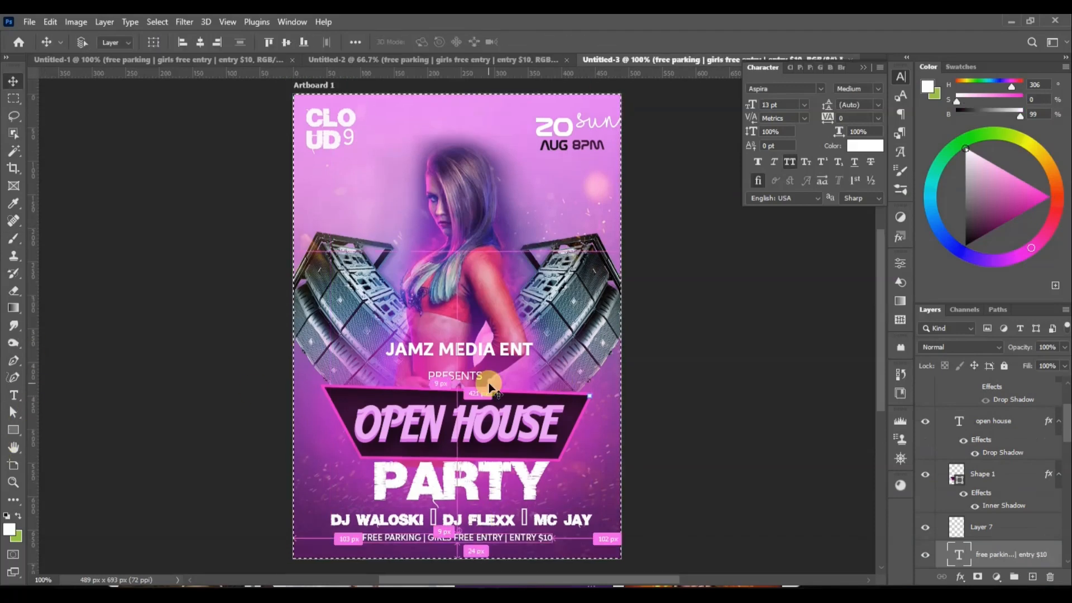
# - Clear the selection around the poster artboard
pyautogui.hotkey('ctrl', 'd')
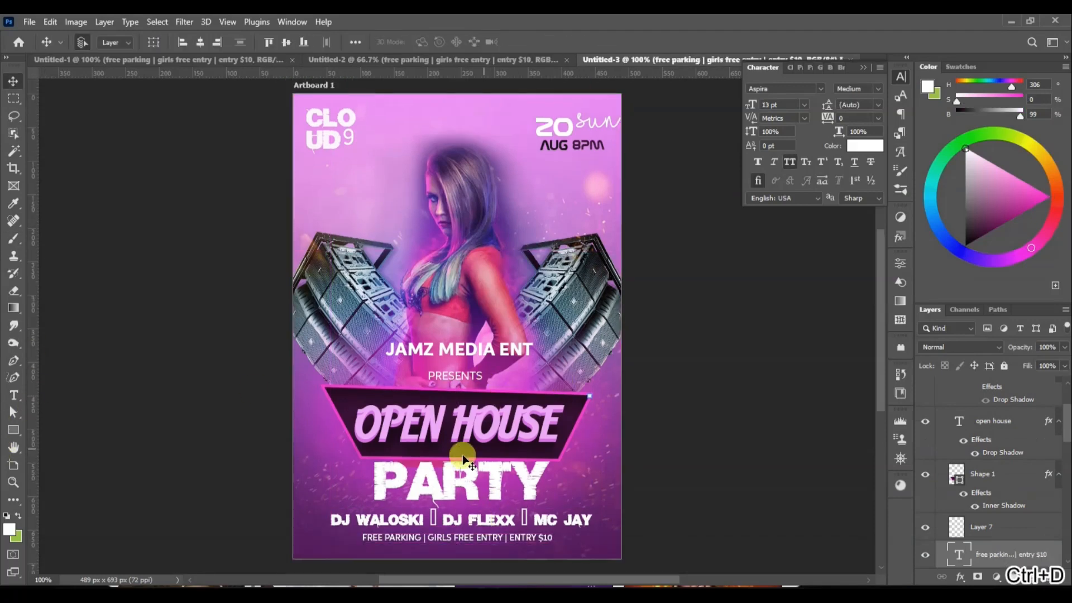
# - Copy the BET logo from the Untitled-2 document into the Untitled-3 poster and place it beneath the entry details
pyautogui.click(402, 57)
pyautogui.click(377, 132)
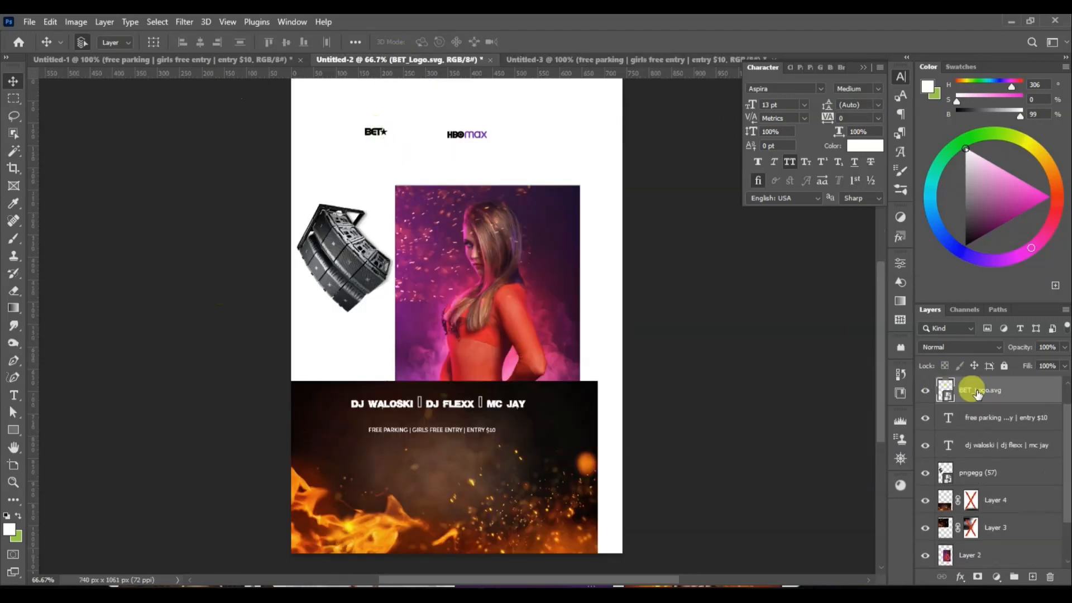
pyautogui.moveTo(973, 387); pyautogui.dragTo(377, 550)
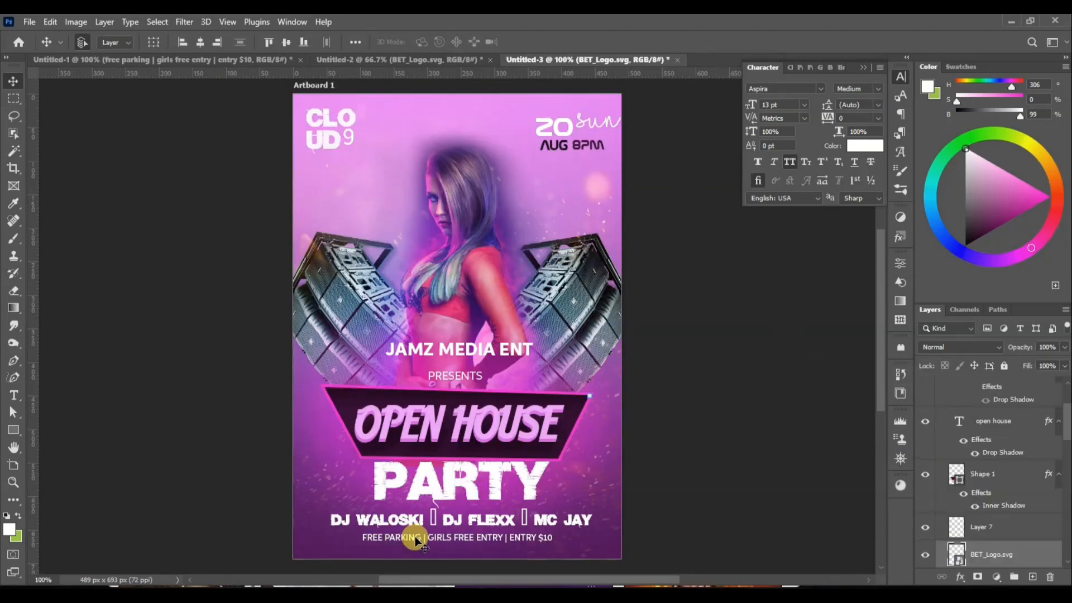
pyautogui.hotkey('ctrl', 't')
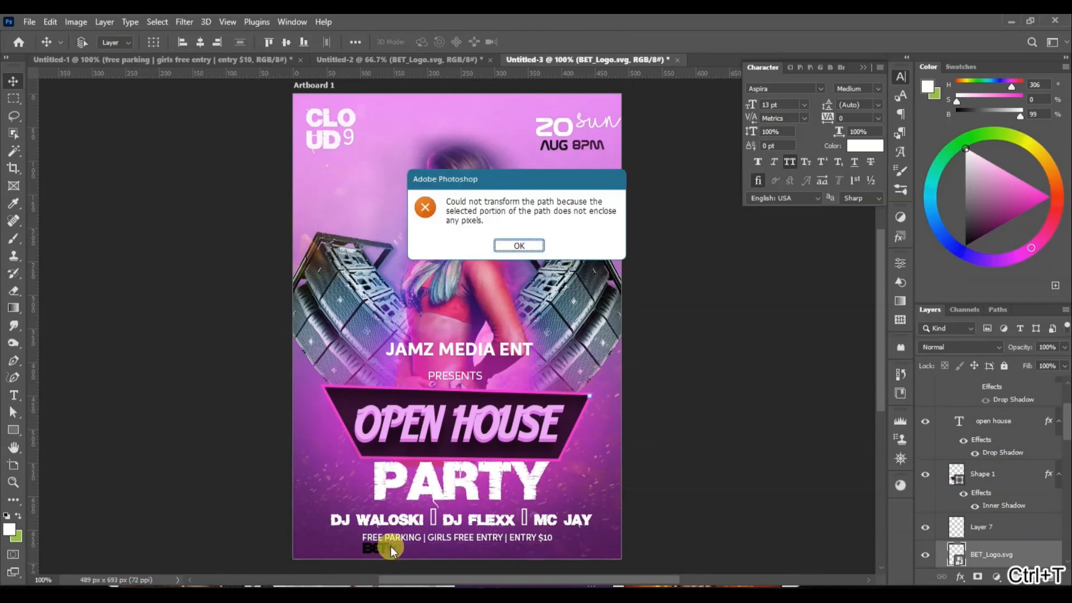
pyautogui.click(510, 242)
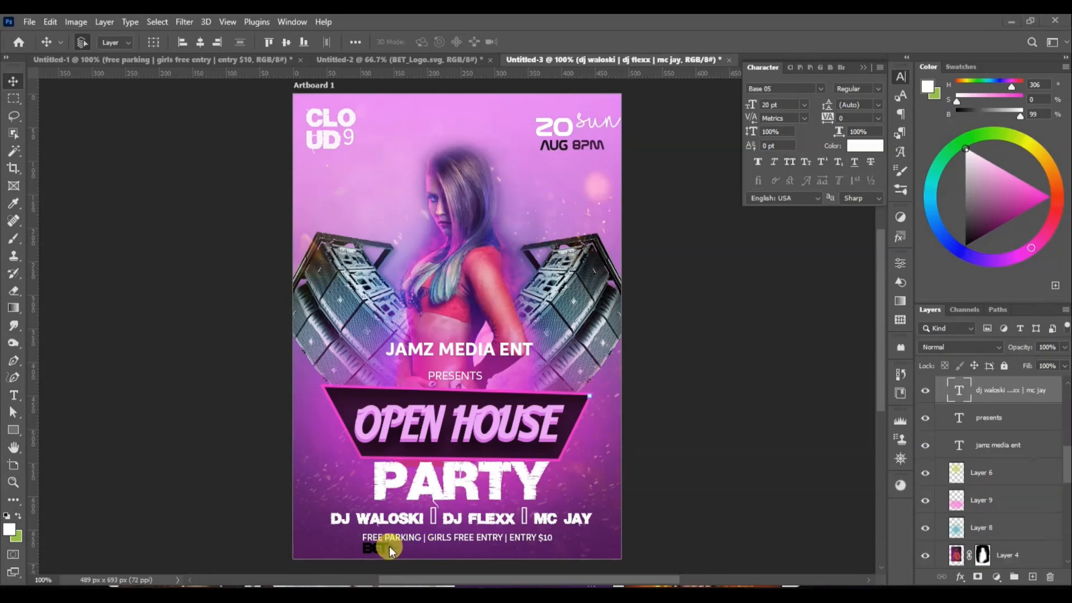
# - Nudge the DJ line-up and the entry details text slightly upward to make room for the BET logo
pyautogui.press('Down')
pyautogui.press('Down')
pyautogui.press('Up')
pyautogui.press('Up')
pyautogui.press('Up')
pyautogui.press('Up')
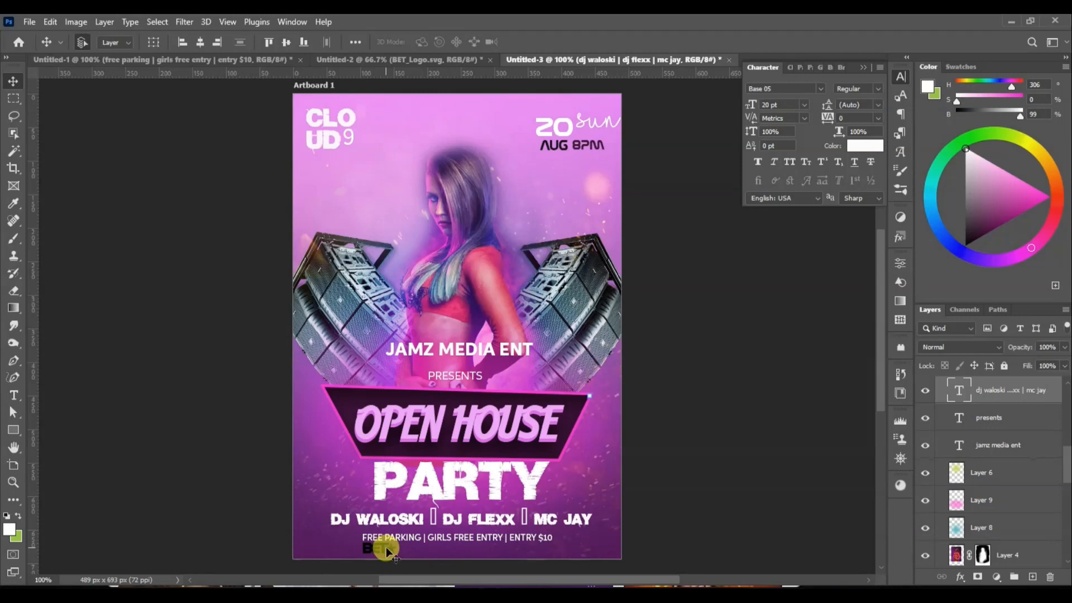
pyautogui.click(391, 536)
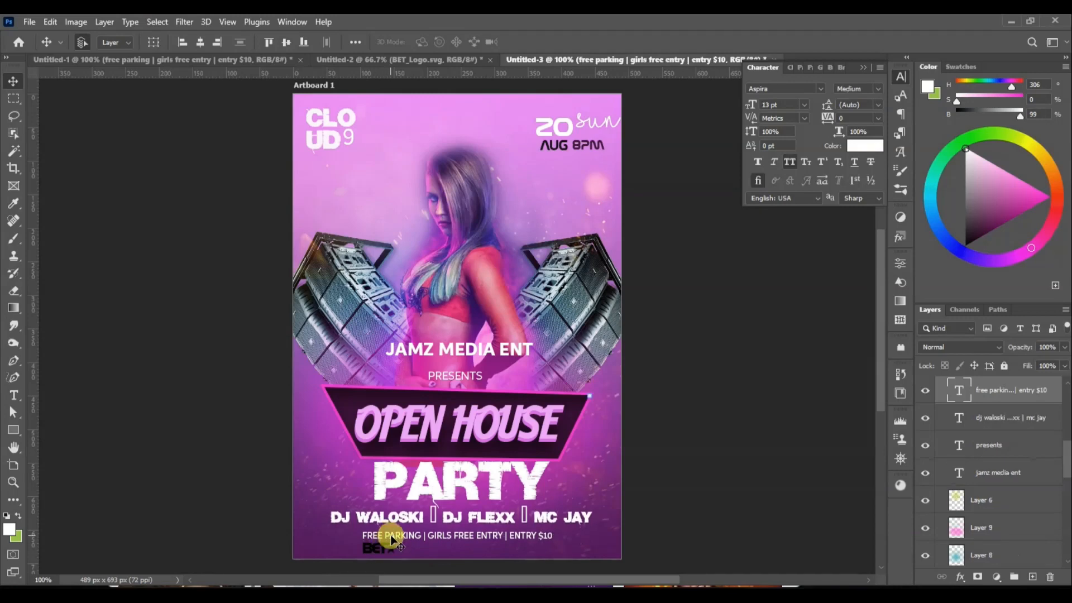
pyautogui.press('Up')
pyautogui.press('Up')
pyautogui.press('Up')
pyautogui.press('Up')
pyautogui.press('Up')
# - Draw a white rectangle about 60 x 25 px around the BET logo, place it behind the logo and round its corners by 2 px
pyautogui.click(383, 549)
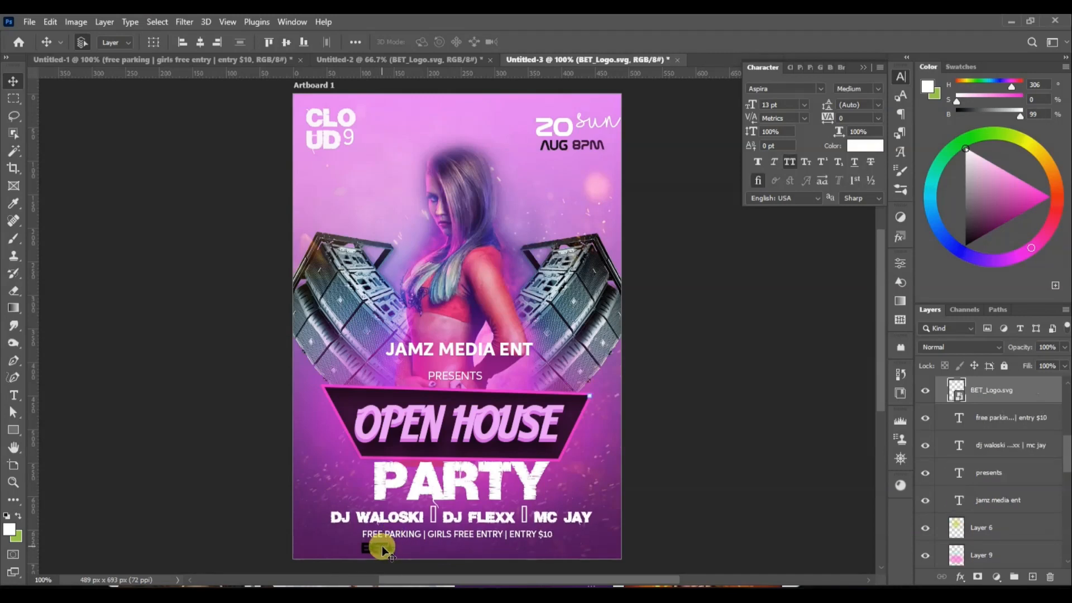
pyautogui.click(13, 430)
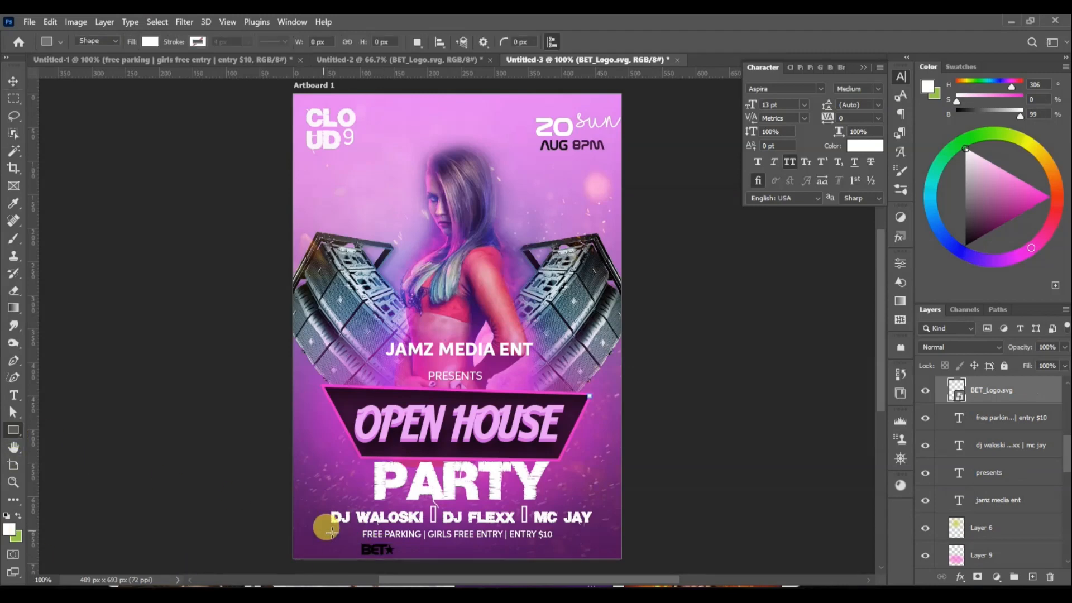
pyautogui.moveTo(356, 541); pyautogui.dragTo(394, 556)
pyautogui.moveTo(999, 390); pyautogui.dragTo(983, 416)
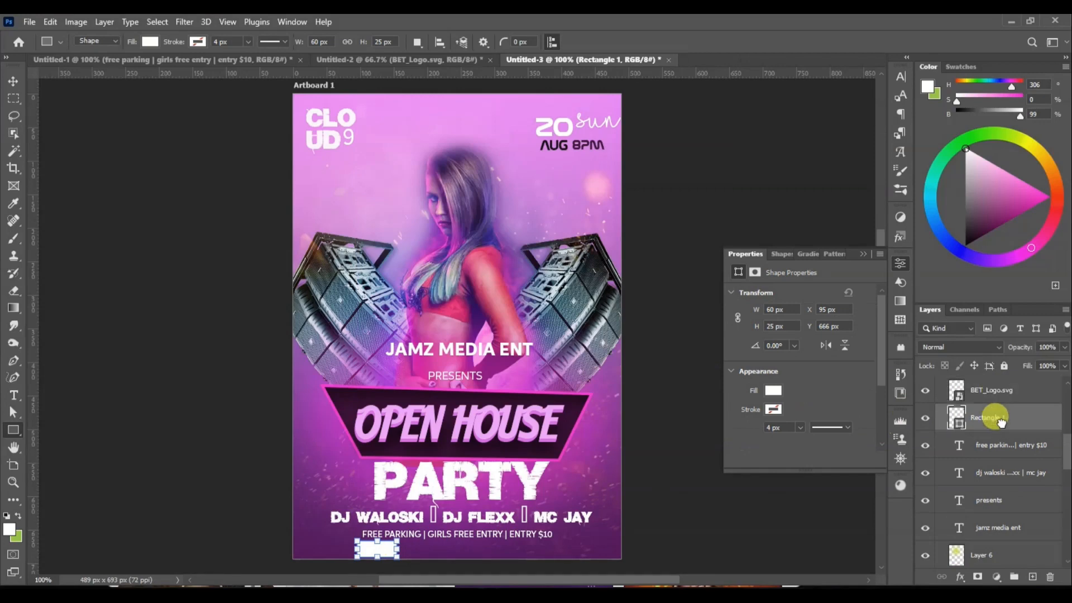
pyautogui.scroll(-3, 882, 354)
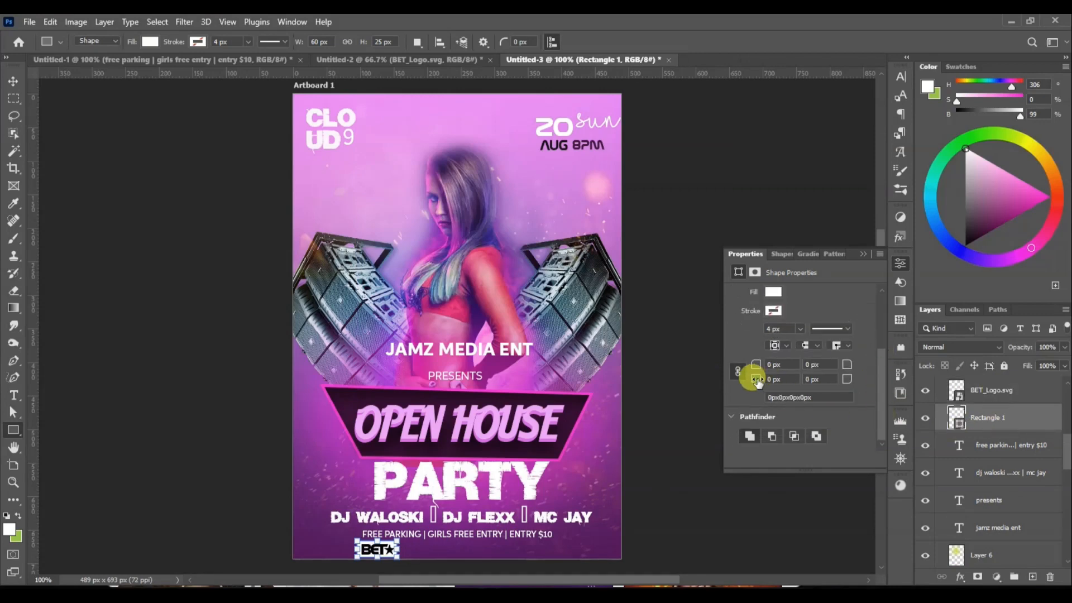
pyautogui.press('v')
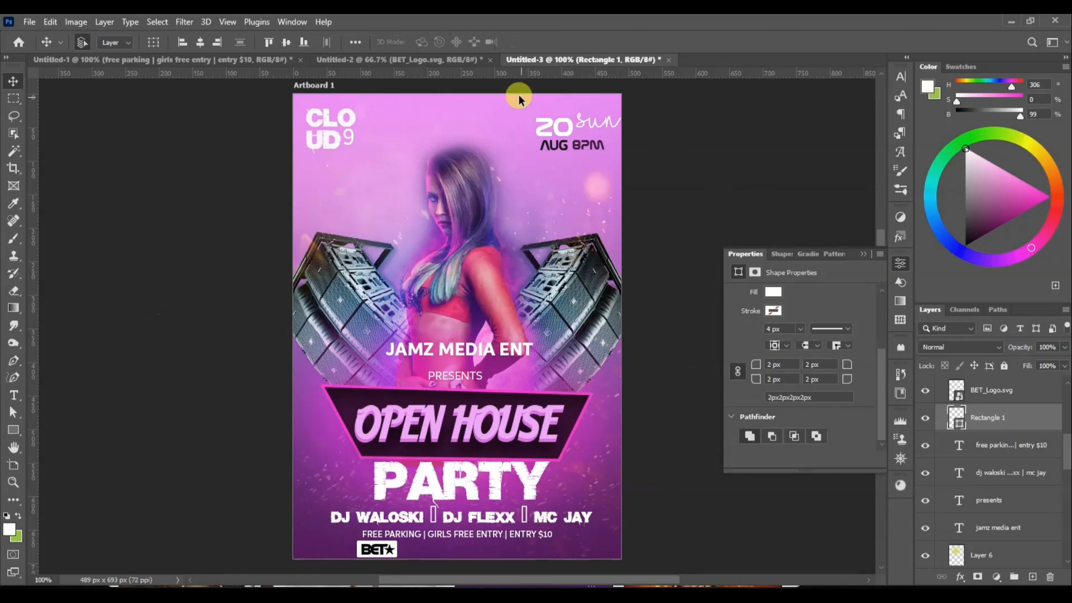
# - Copy the HBO Max logo from the Untitled-2 document into the Untitled-3 poster beside the BET logo
pyautogui.click(445, 60)
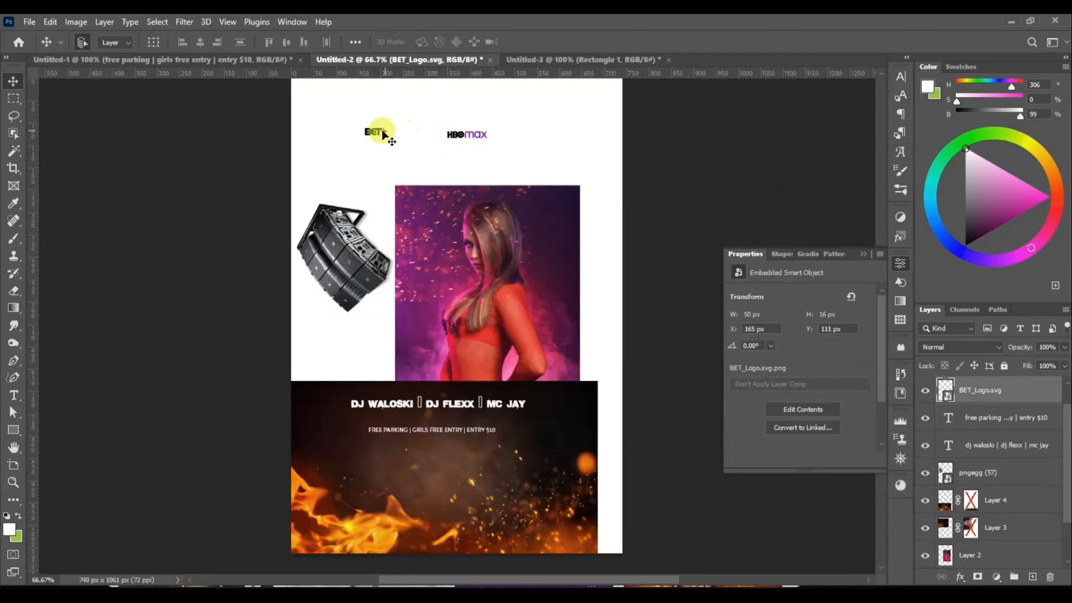
pyautogui.click(471, 133)
pyautogui.moveTo(995, 524)
pyautogui.mouseDown()
pyautogui.moveTo(469, 50)
pyautogui.moveTo(989, 483)
pyautogui.moveTo(993, 507)
pyautogui.mouseUp()
pyautogui.click(460, 137)
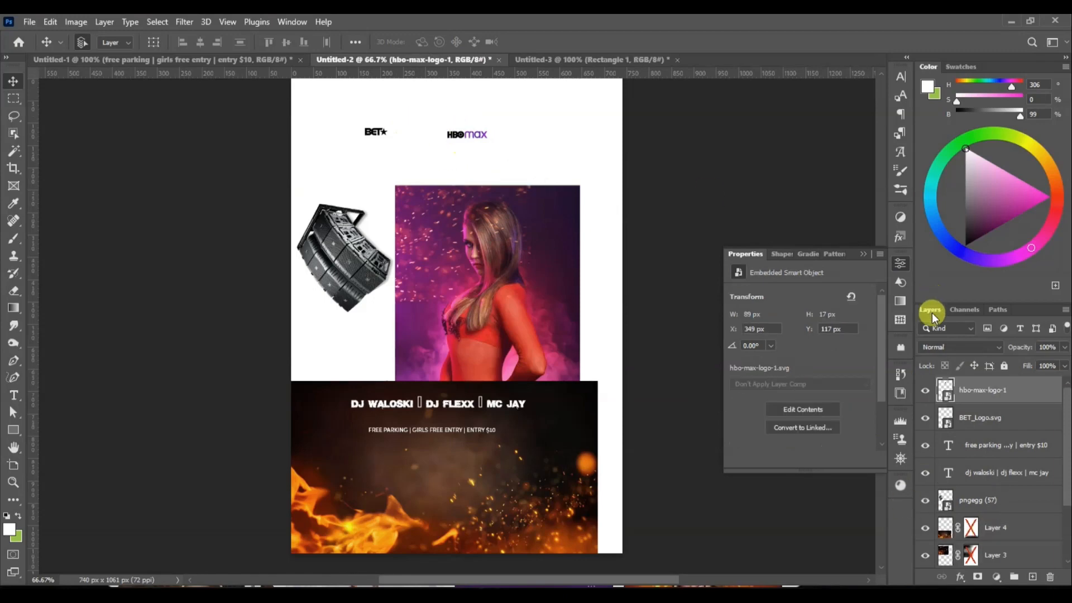
pyautogui.moveTo(969, 385); pyautogui.dragTo(466, 537)
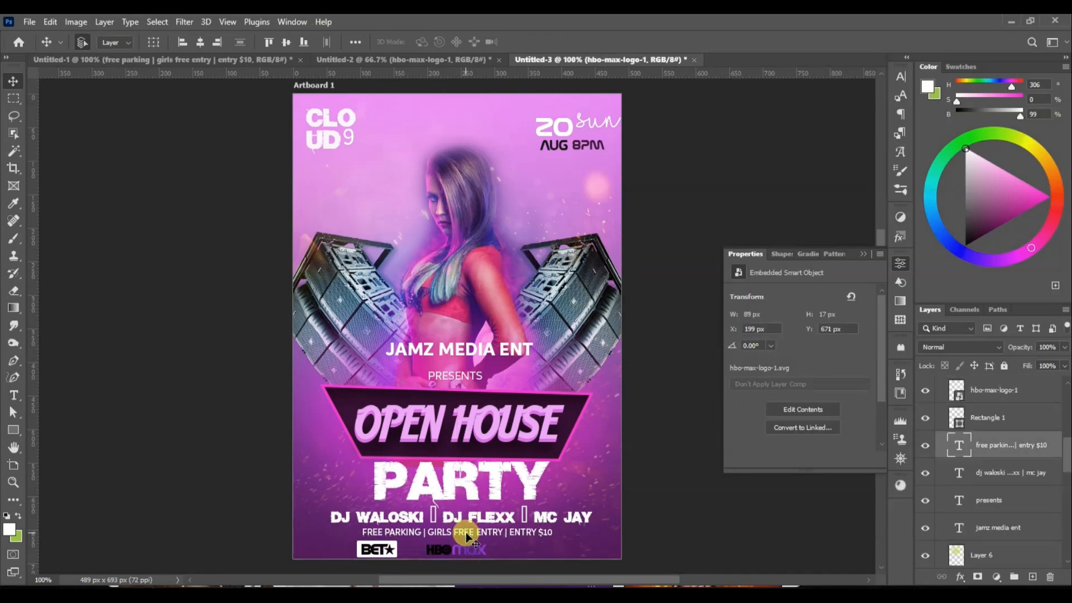
# - Nudge PARTY, the DJ line-up, the entry details and the BET logo with its white rectangle slightly upward
pyautogui.click(466, 494)
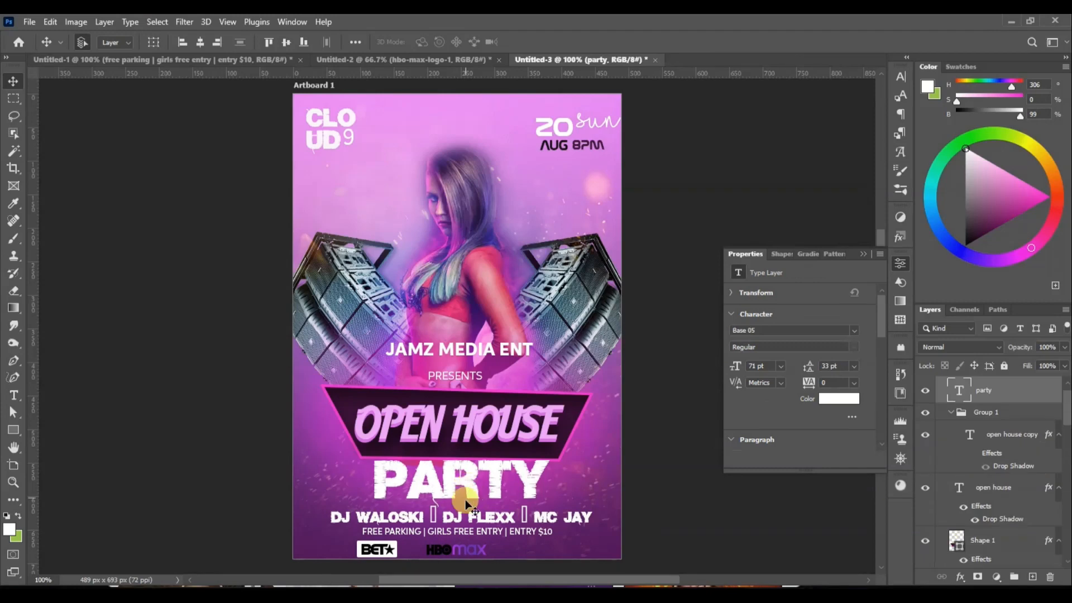
pyautogui.moveTo(474, 523); pyautogui.dragTo(474, 518)
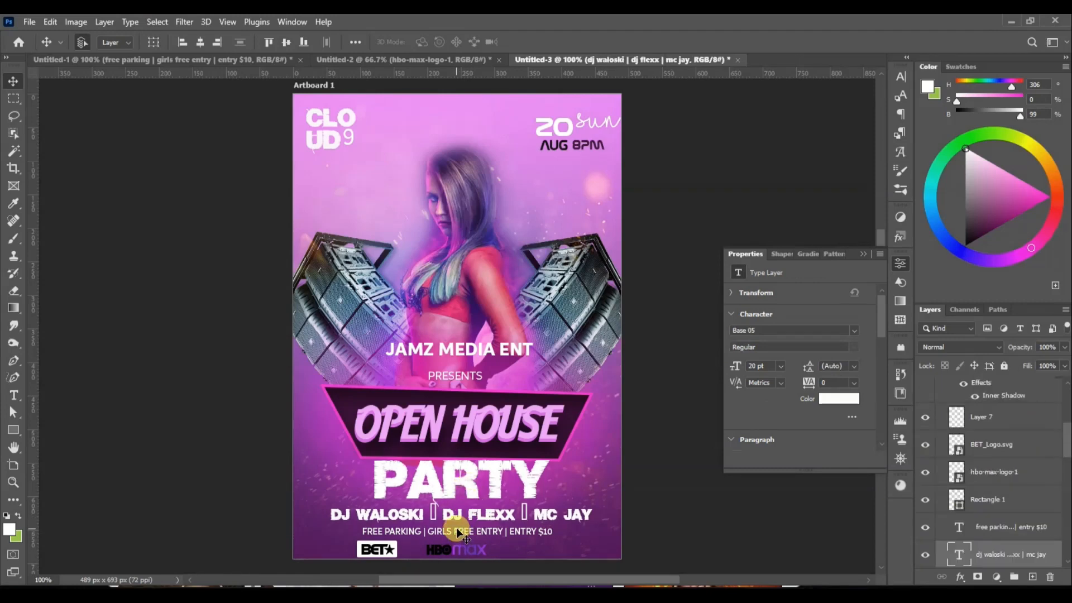
pyautogui.click(458, 533)
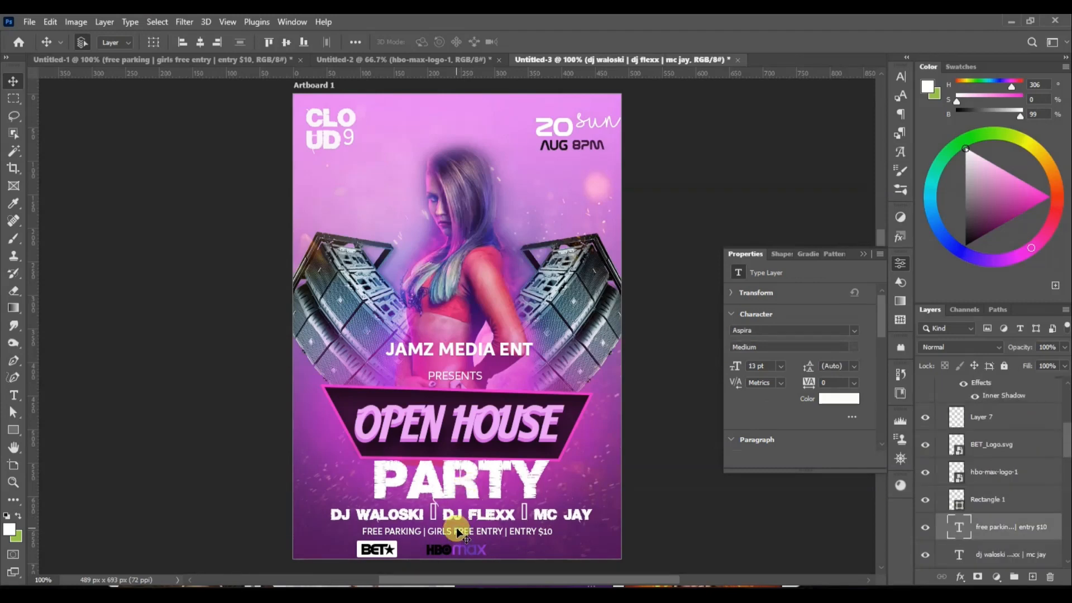
pyautogui.click(383, 552)
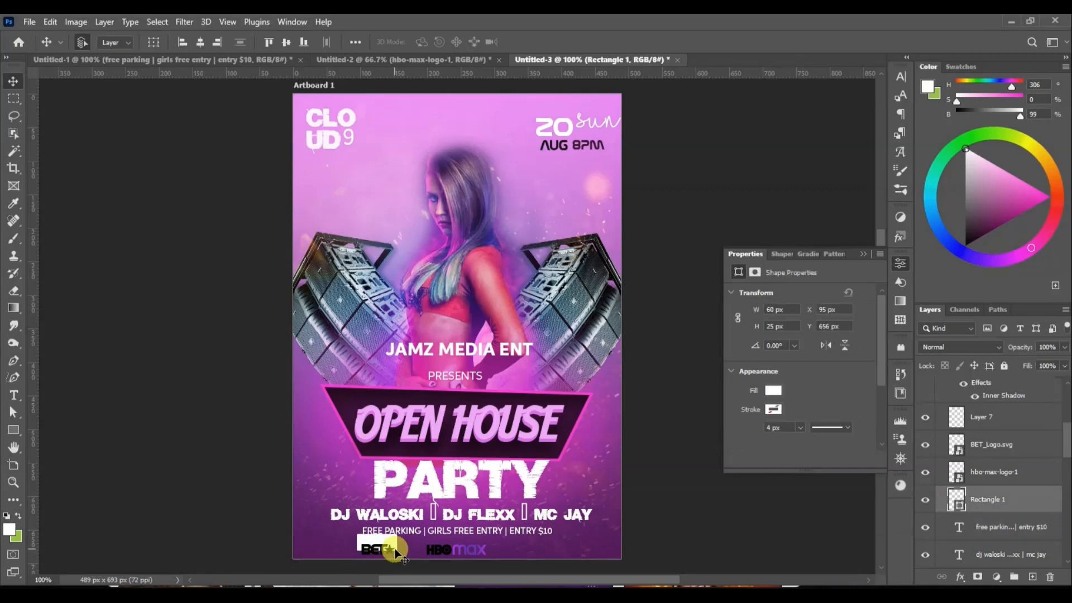
pyautogui.click(383, 552)
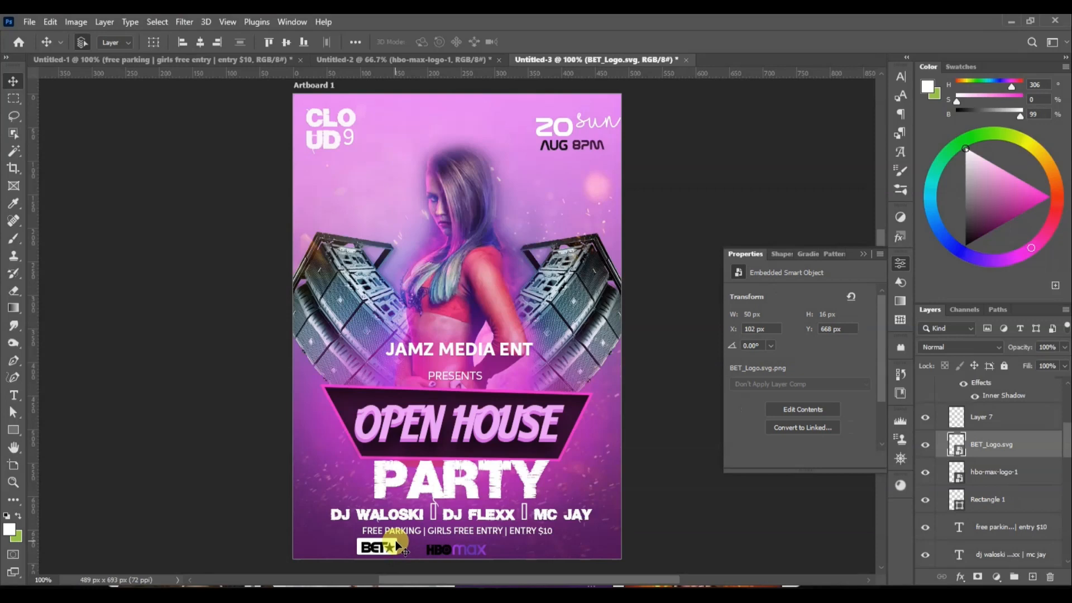
# - Duplicate the BET logo's white rectangle behind the HBO Max logo, widen the copy to 95 px and centre the logo on it
pyautogui.moveTo(396, 541); pyautogui.dragTo(467, 546)
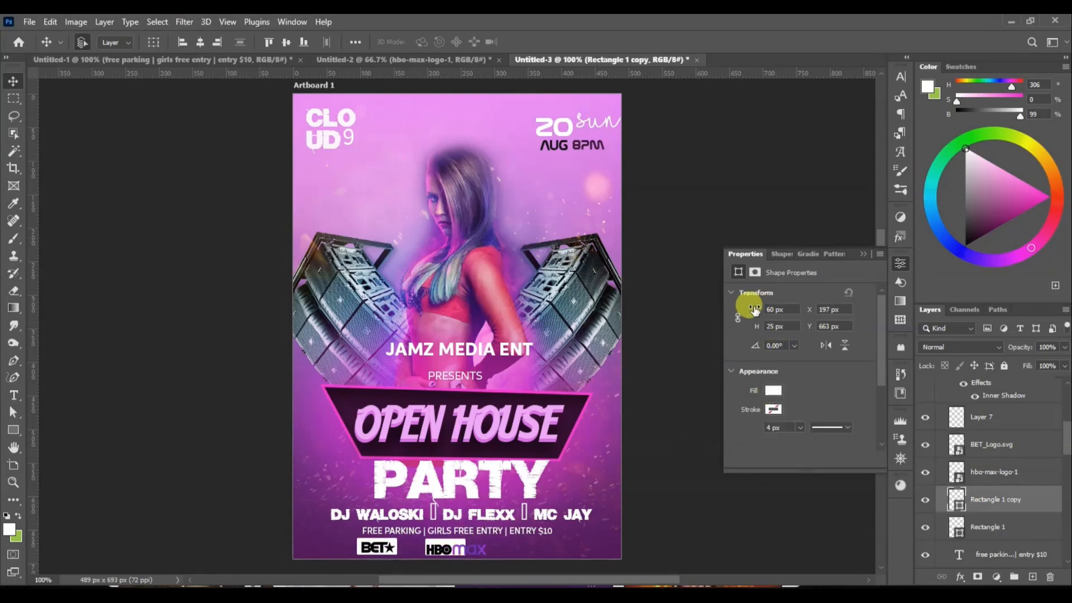
pyautogui.moveTo(751, 306); pyautogui.dragTo(778, 306)
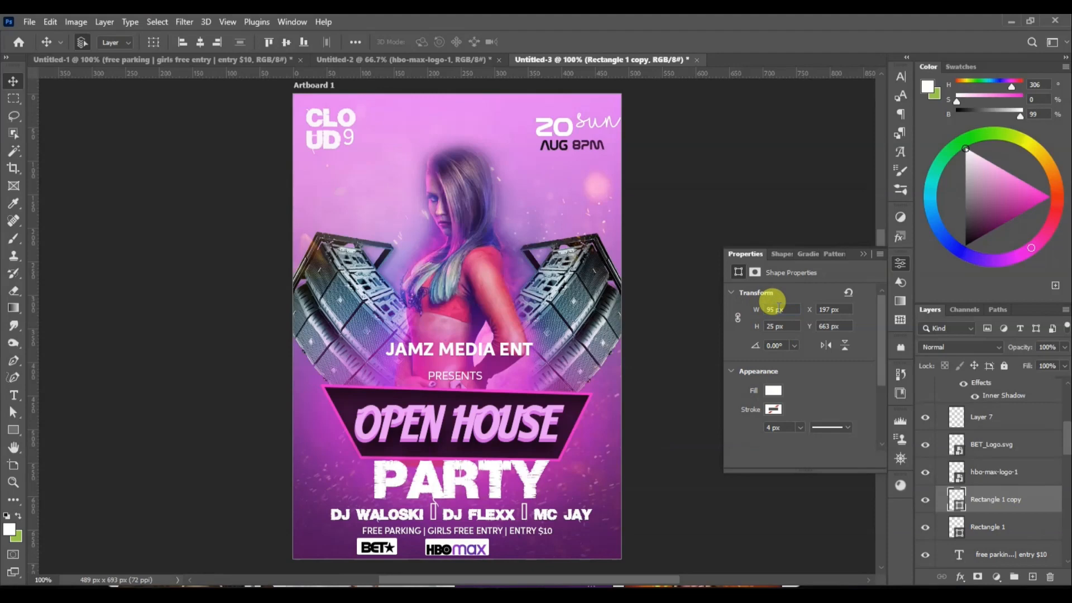
pyautogui.click(441, 552)
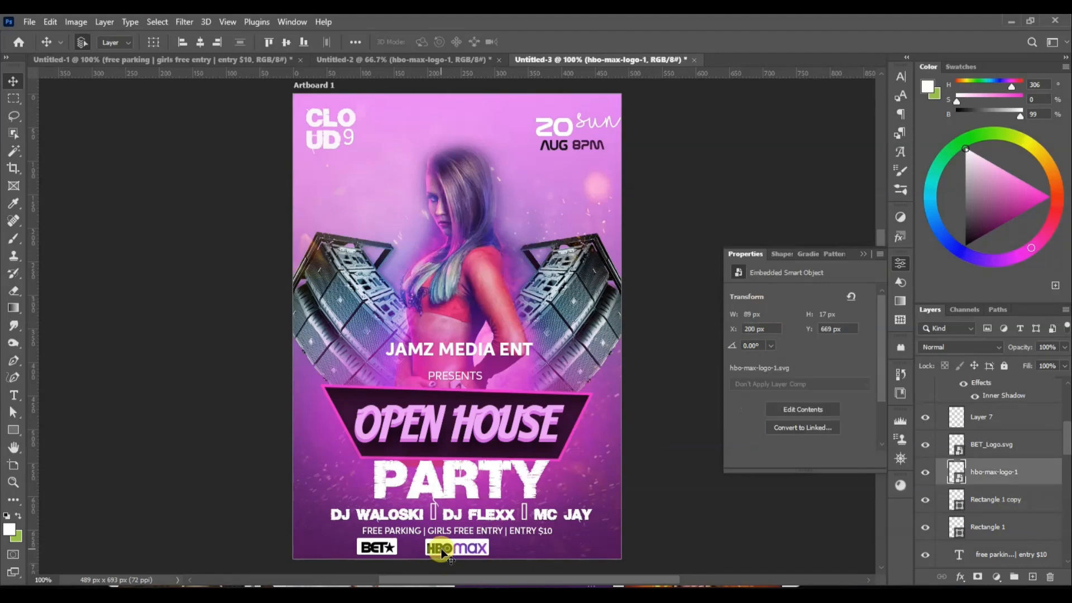
pyautogui.click(900, 263)
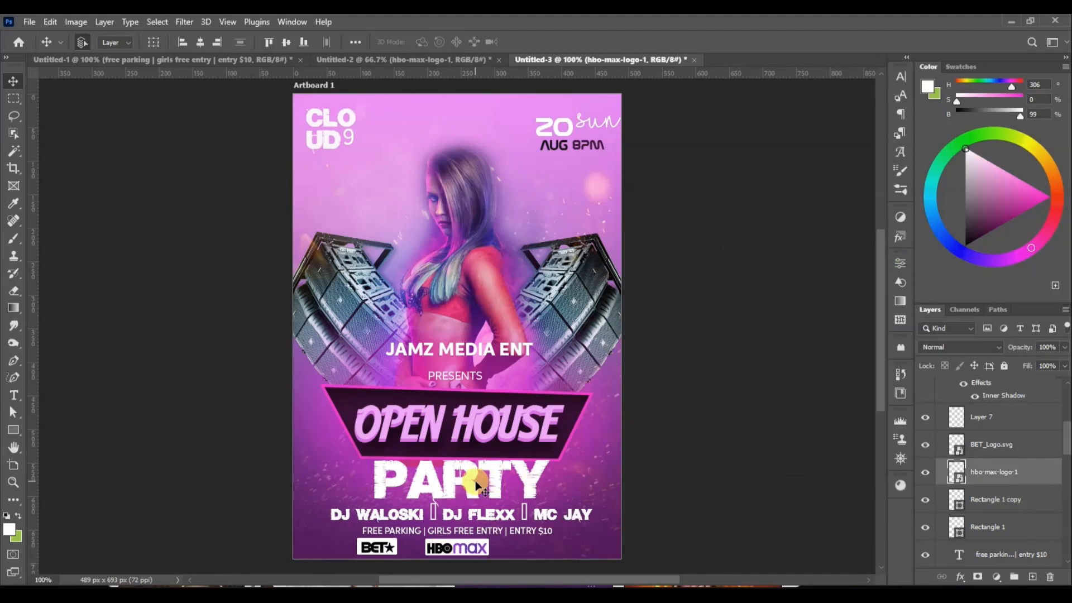
# - Add the text CLUB-ONE beside the HBO Max logo and set its size to 18 pt
pyautogui.press('t')
pyautogui.click(521, 550)
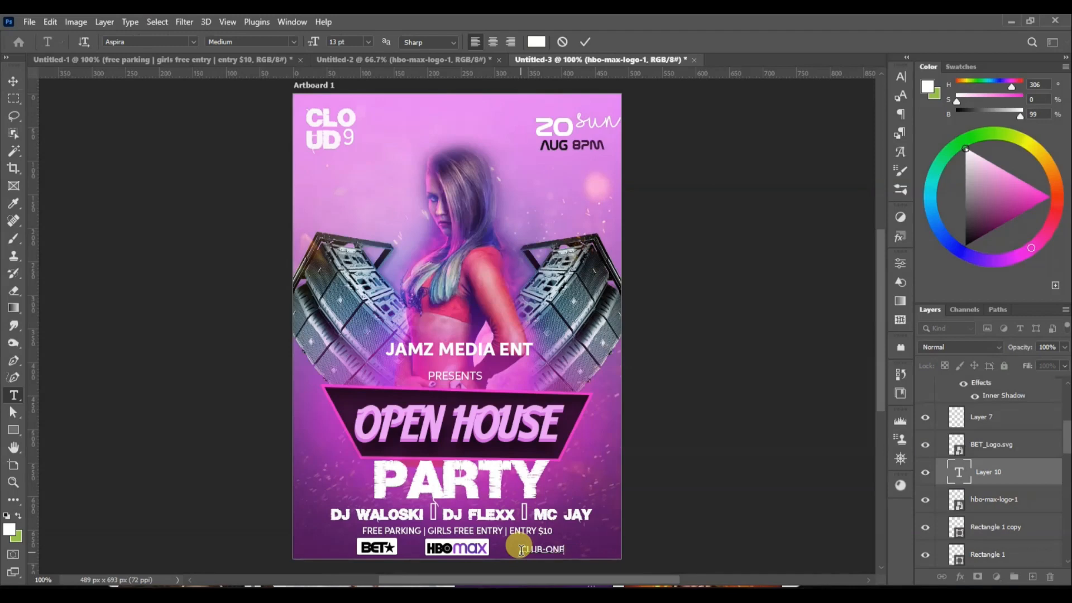
pyautogui.click(14, 81)
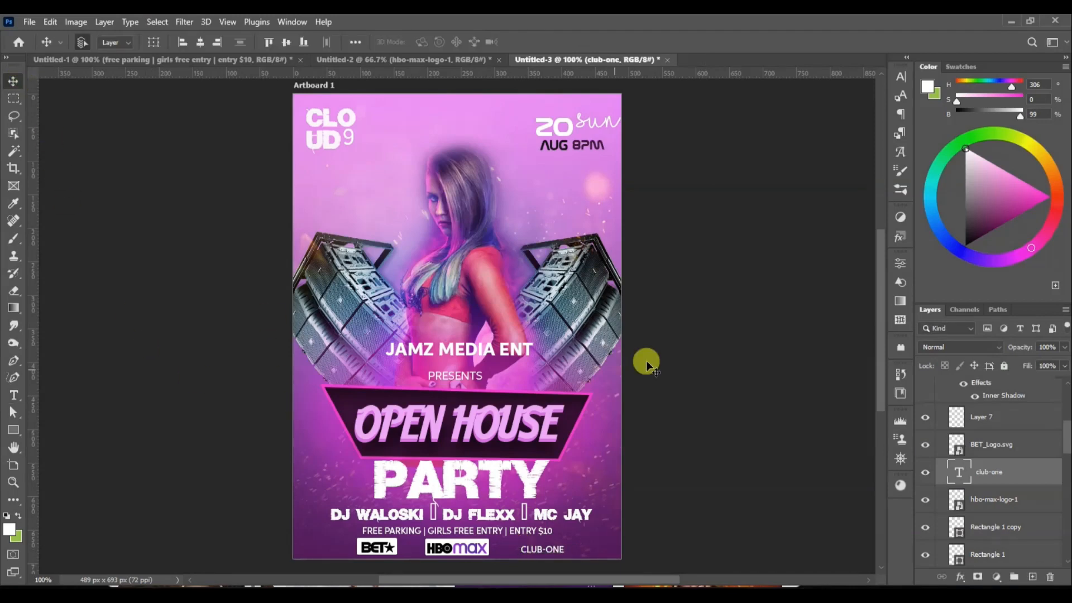
pyautogui.click(902, 76)
pyautogui.click(752, 106)
pyautogui.press('Down')
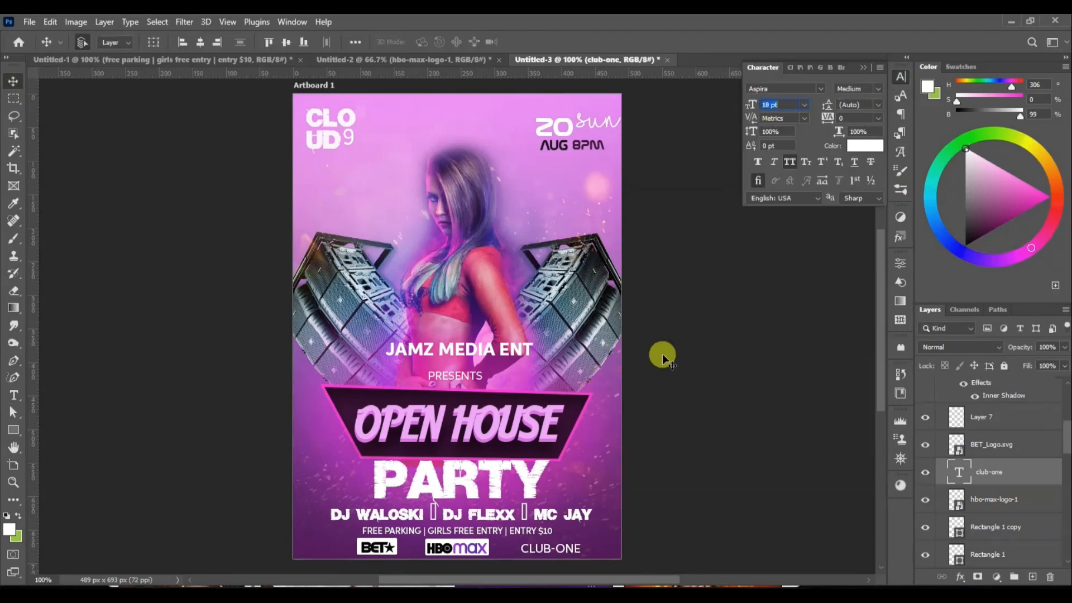
# - Move CLUB-ONE closer to the HBO Max logo and frame it with a copy of the white rectangle, with no fill and a 2 px white stroke
pyautogui.moveTo(549, 549)
pyautogui.mouseDown()
pyautogui.moveTo(490, 552)
pyautogui.moveTo(566, 553)
pyautogui.mouseUp()
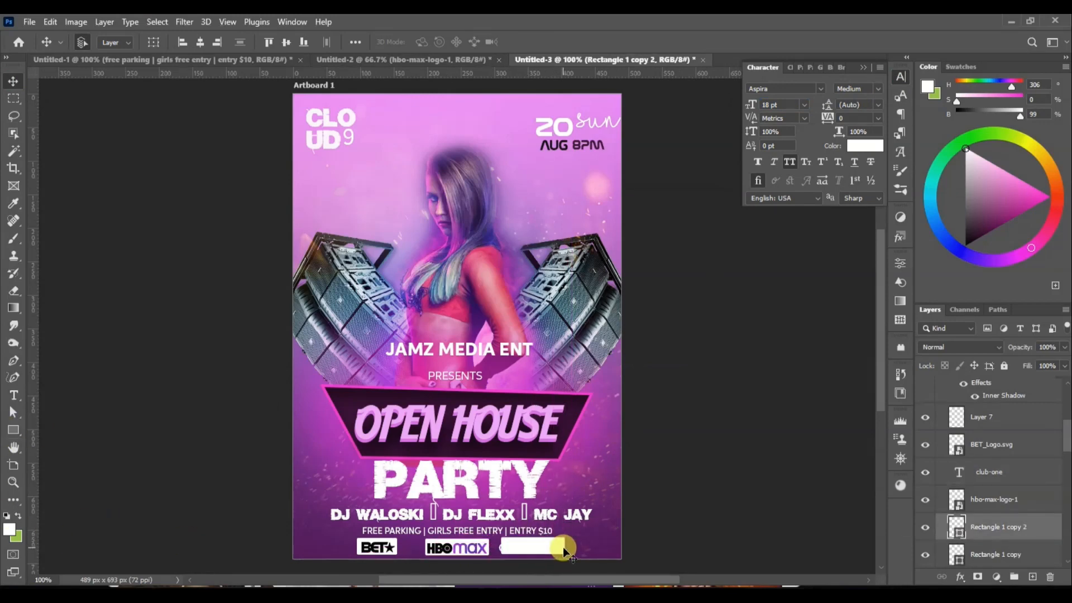
pyautogui.click(900, 262)
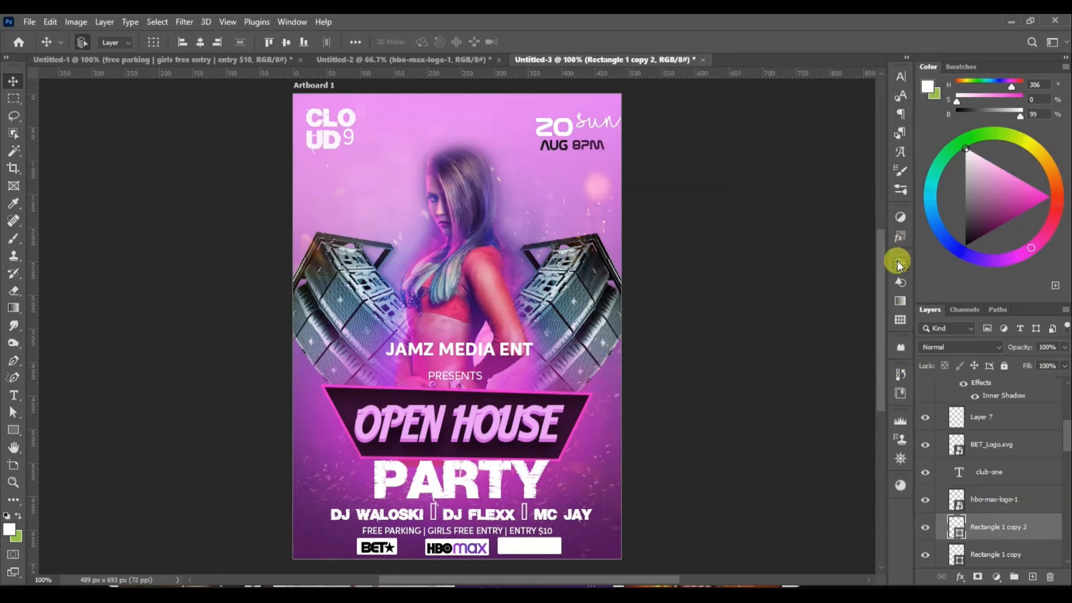
pyautogui.click(772, 394)
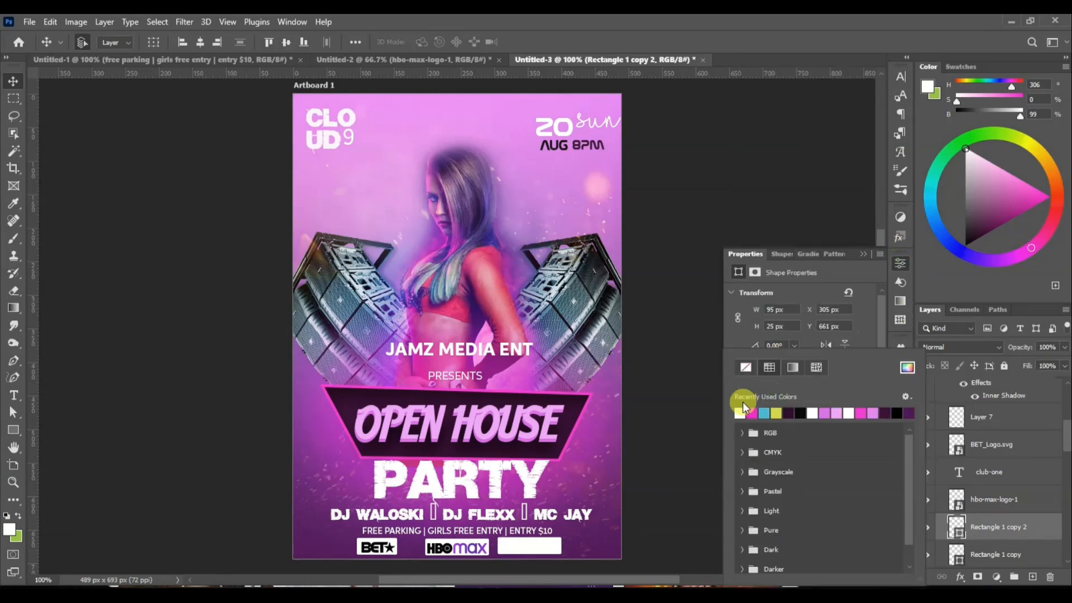
pyautogui.click(746, 367)
pyautogui.moveTo(880, 340); pyautogui.dragTo(881, 373)
pyautogui.click(771, 355)
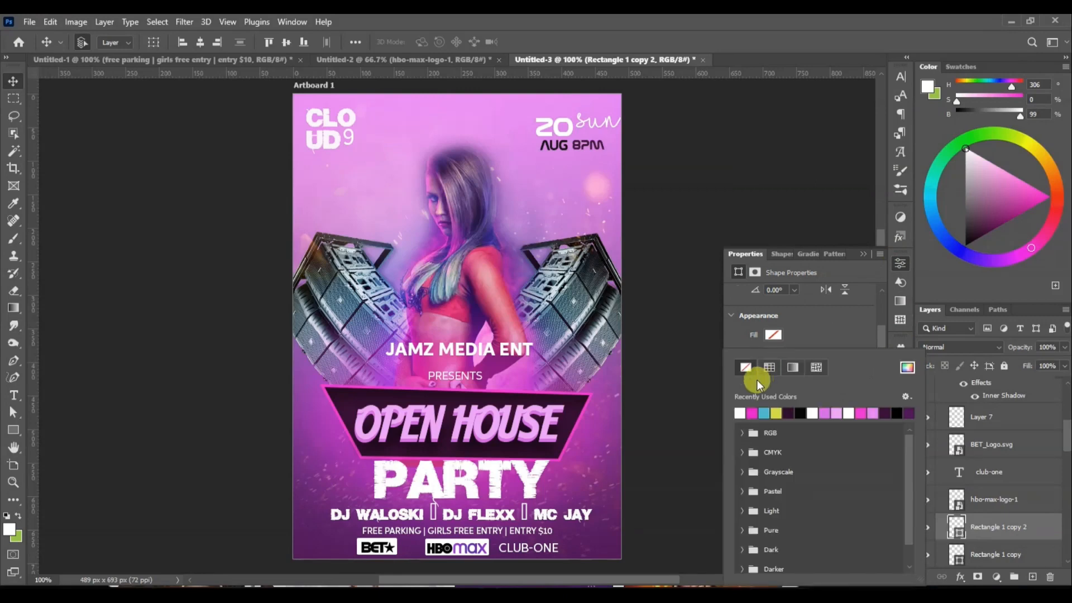
pyautogui.click(741, 413)
pyautogui.click(882, 333)
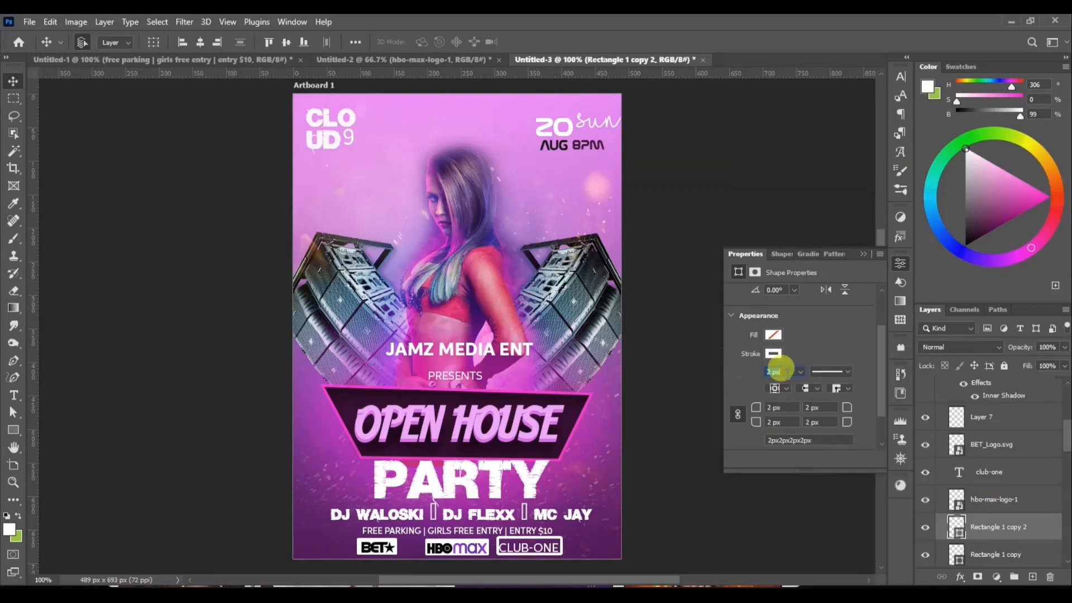
# - Fine-tune the positions of the CLUB-ONE text and its outlined rectangle so the text sits centred in the frame
pyautogui.click(516, 548)
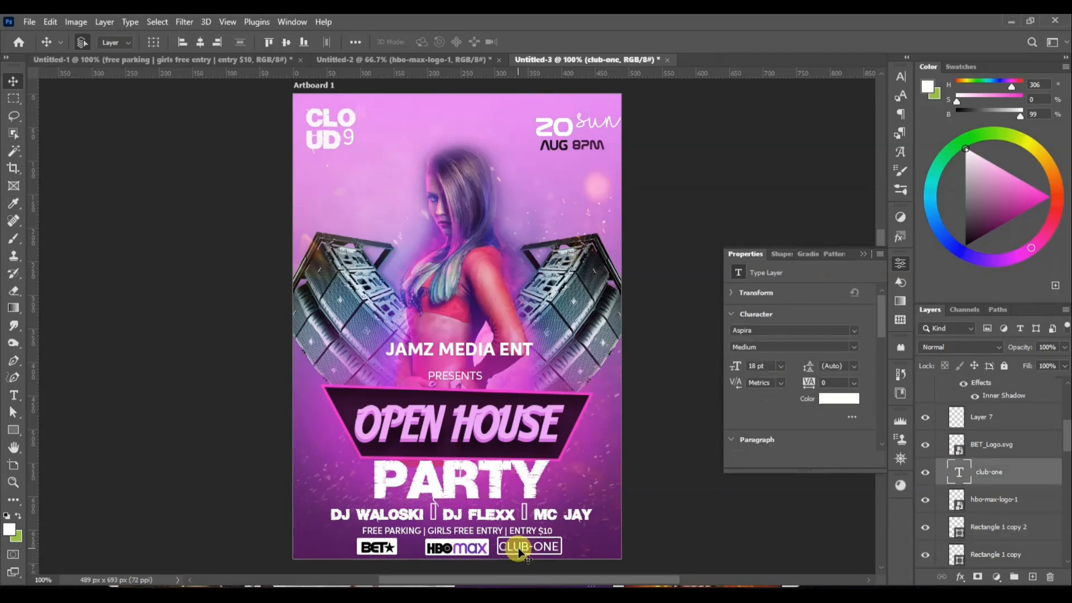
pyautogui.click(536, 540)
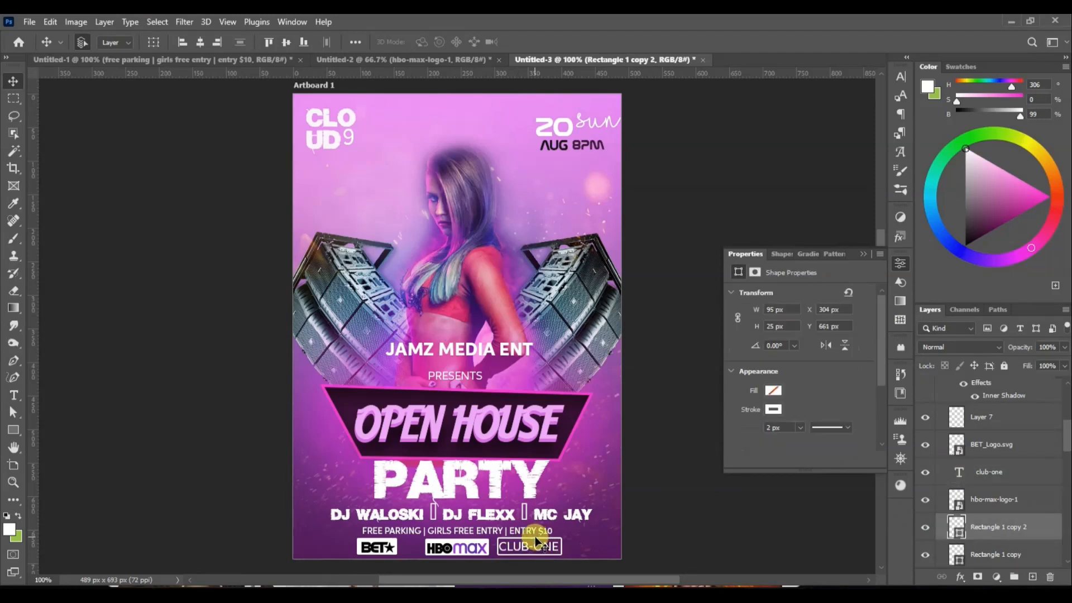
pyautogui.click(535, 549)
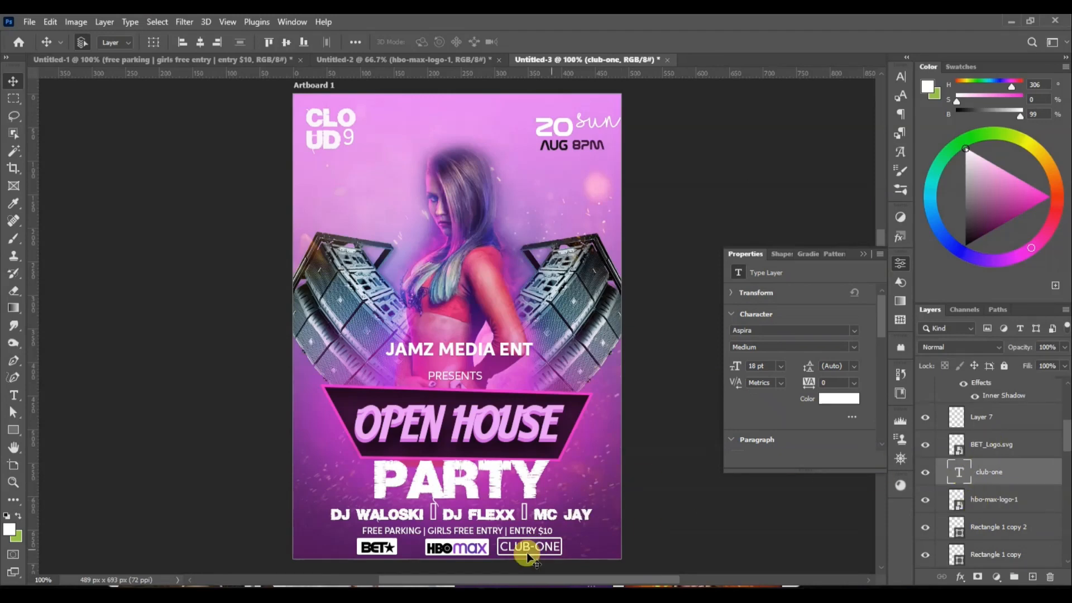
pyautogui.click(526, 554)
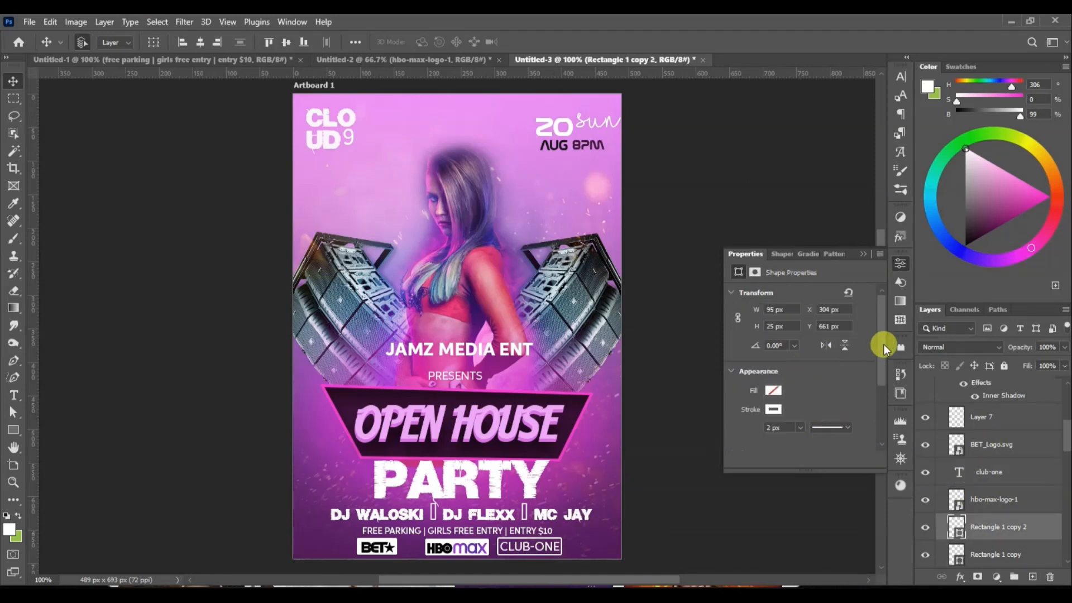
# - Set the stroke width of the outlined rectangle around CLUB-ONE to 1 px
pyautogui.scroll(-3, 883, 344)
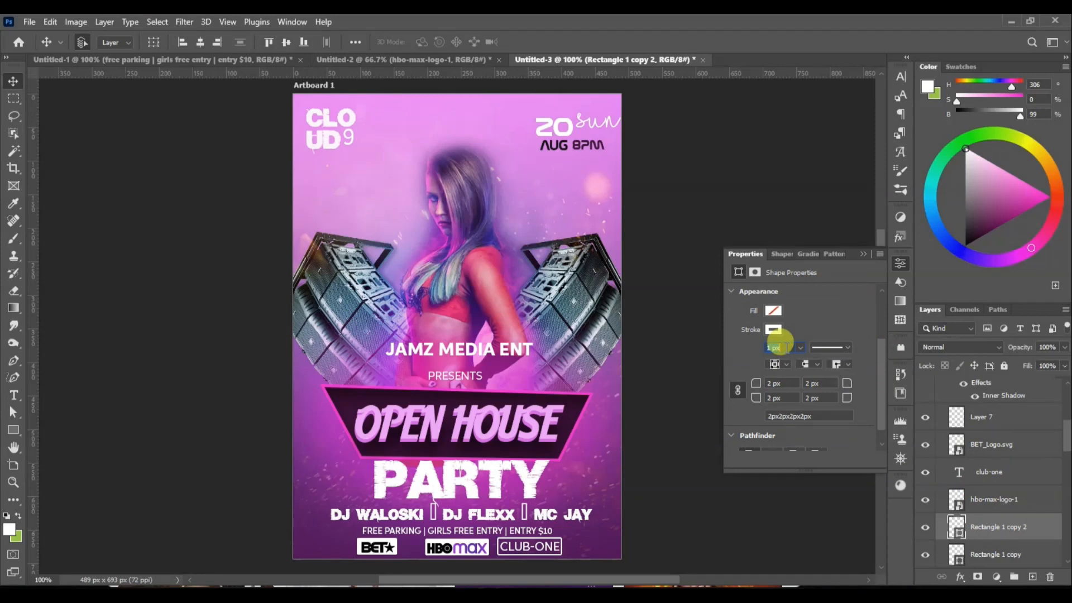
pyautogui.click(900, 263)
pyautogui.moveTo(879, 297); pyautogui.dragTo(877, 297)
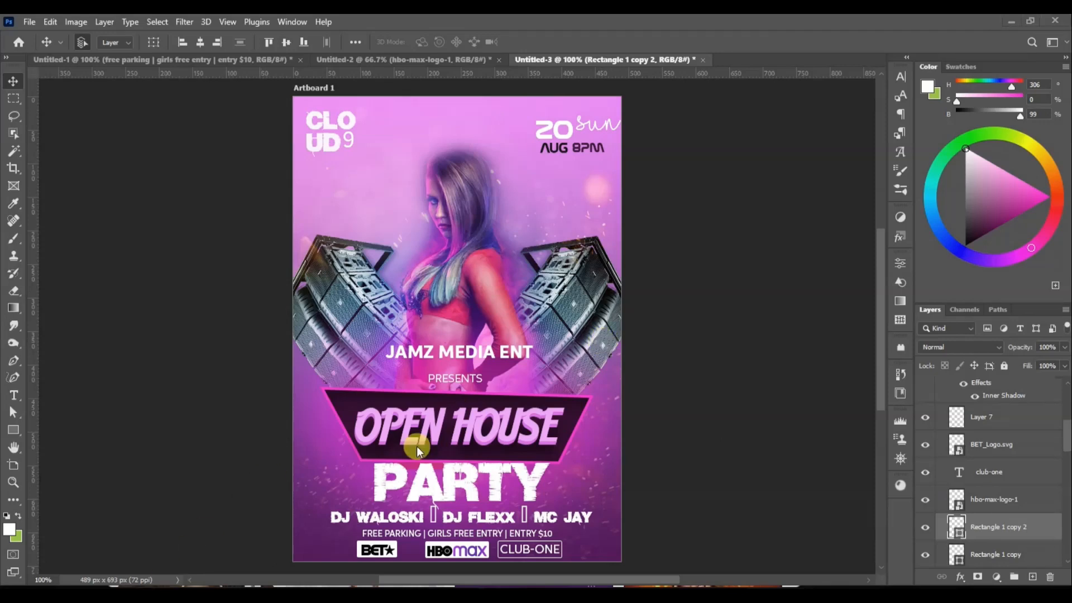
# - Add a new empty layer directly above Layer 6 and enlarge the soft Brush tool to 300 px
pyautogui.click(592, 463)
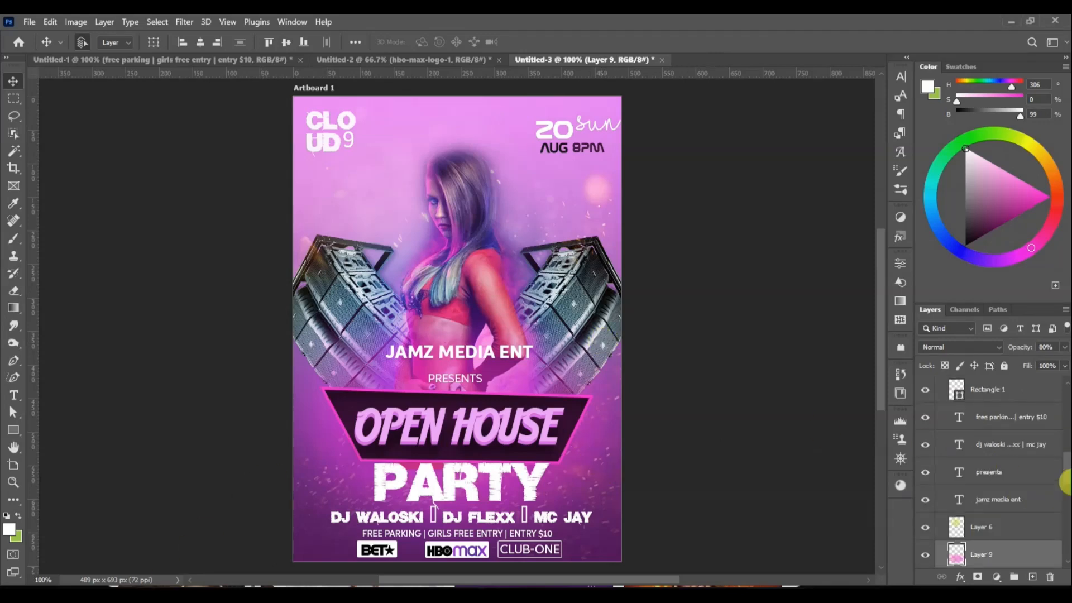
pyautogui.scroll(-3, 1066, 474)
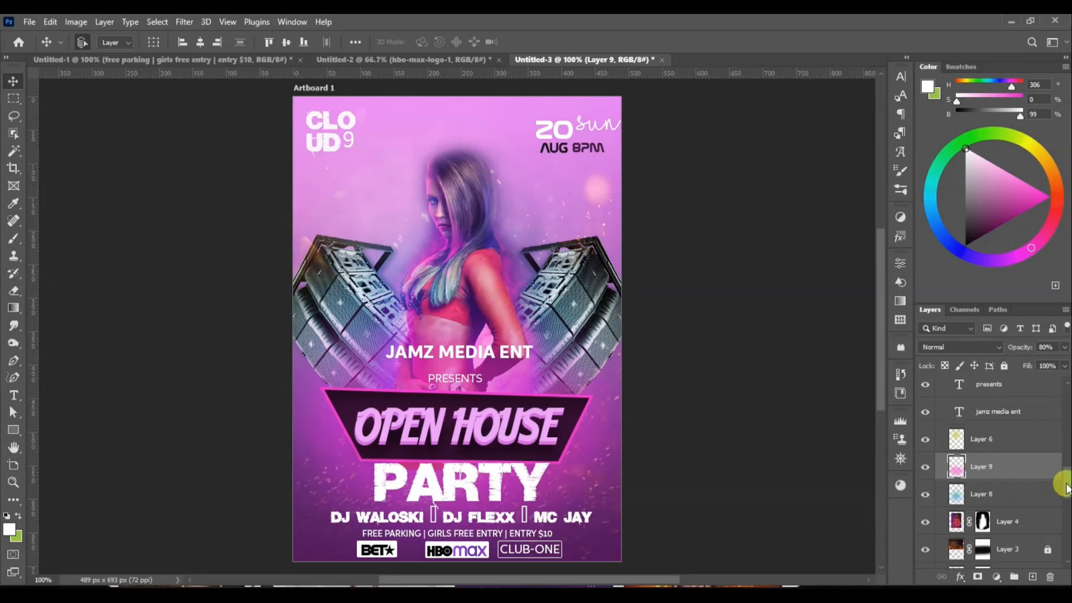
pyautogui.click(1005, 438)
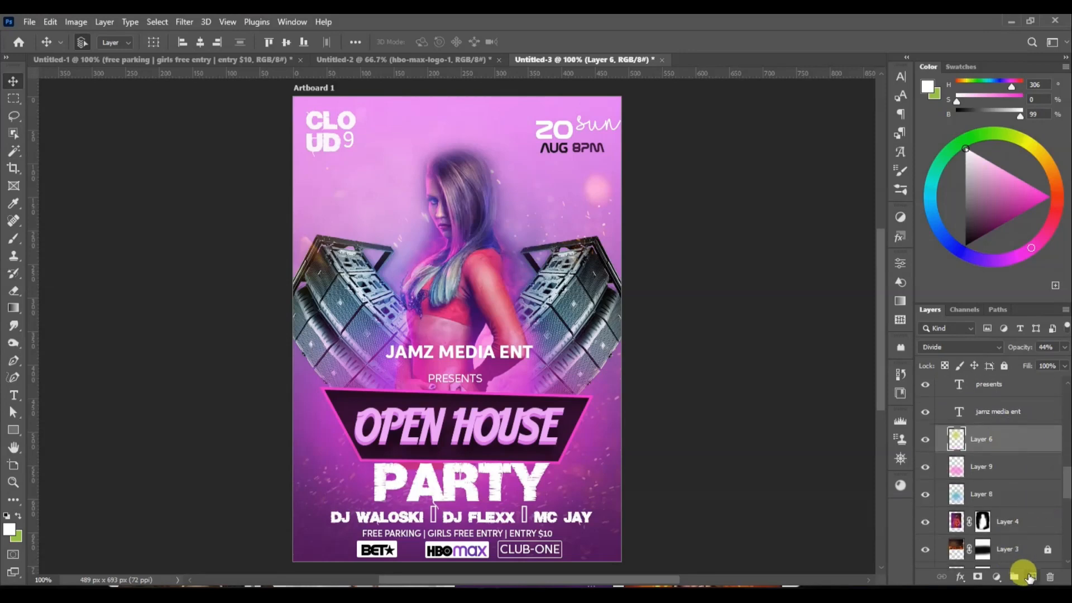
pyautogui.click(1033, 577)
pyautogui.press('b')
pyautogui.press(']')
pyautogui.press(']')
pyautogui.press(']')
pyautogui.press(']')
pyautogui.press(']')
pyautogui.press(']')
pyautogui.press(']')
pyautogui.press(']')
pyautogui.press(']')
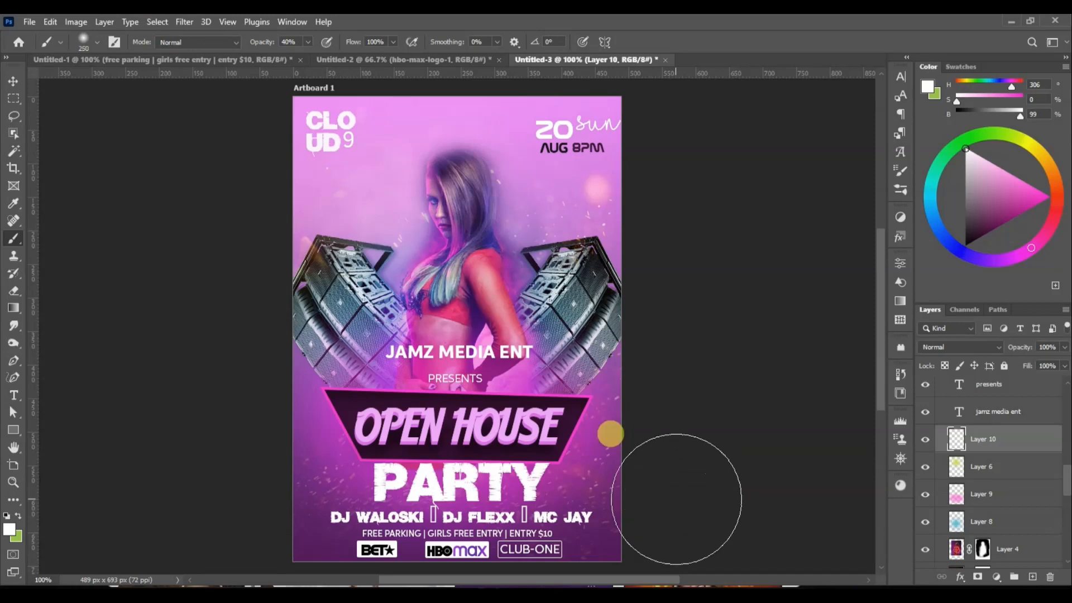
# - Set the foreground colour to a dark purple with hue 287, saturation 85 and brightness 26
pyautogui.click(10, 532)
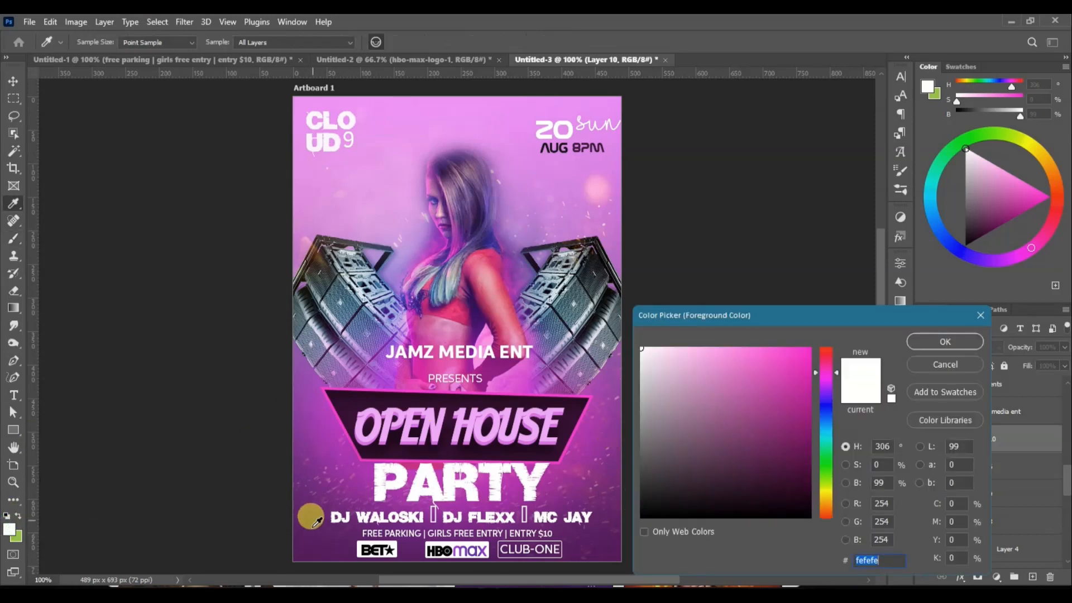
pyautogui.click(739, 469)
pyautogui.click(790, 481)
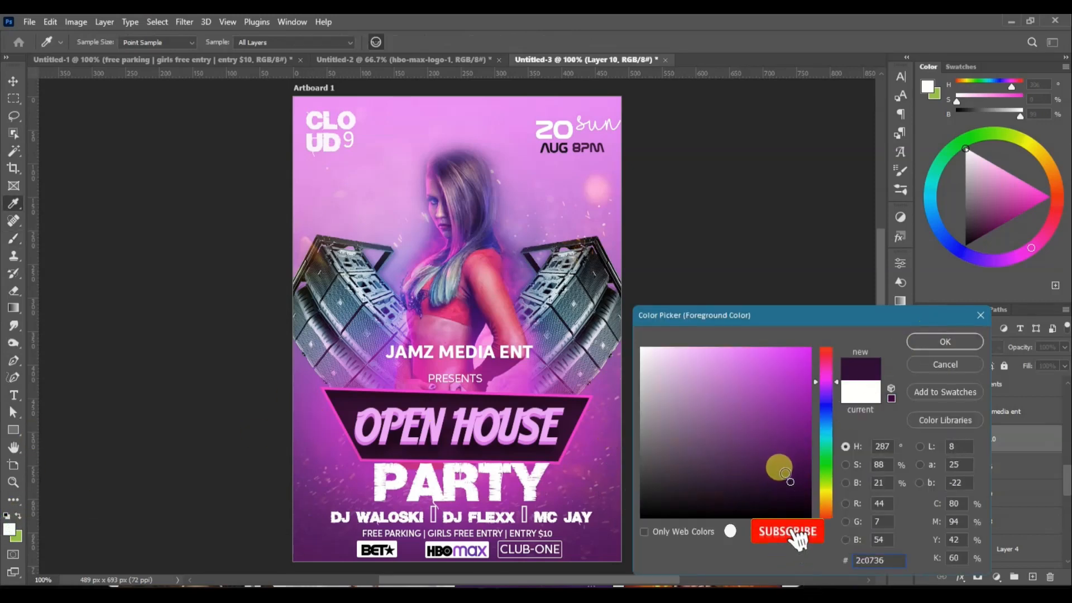
pyautogui.click(934, 341)
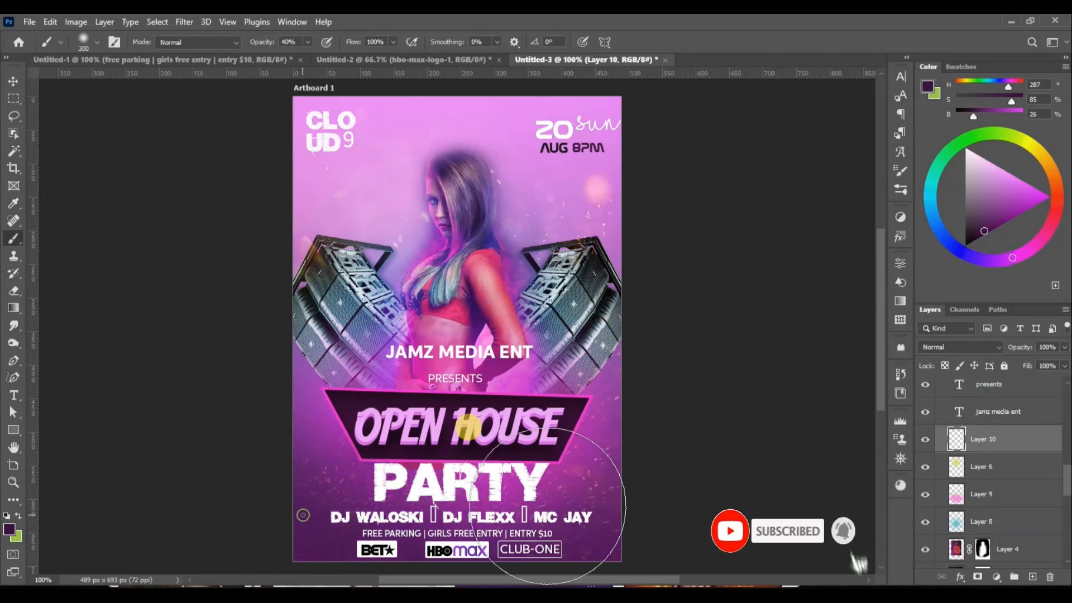
# - Darken the poster's lower area with a 200 px soft brush and lower the painted layer's opacity to 72%
pyautogui.press('[')
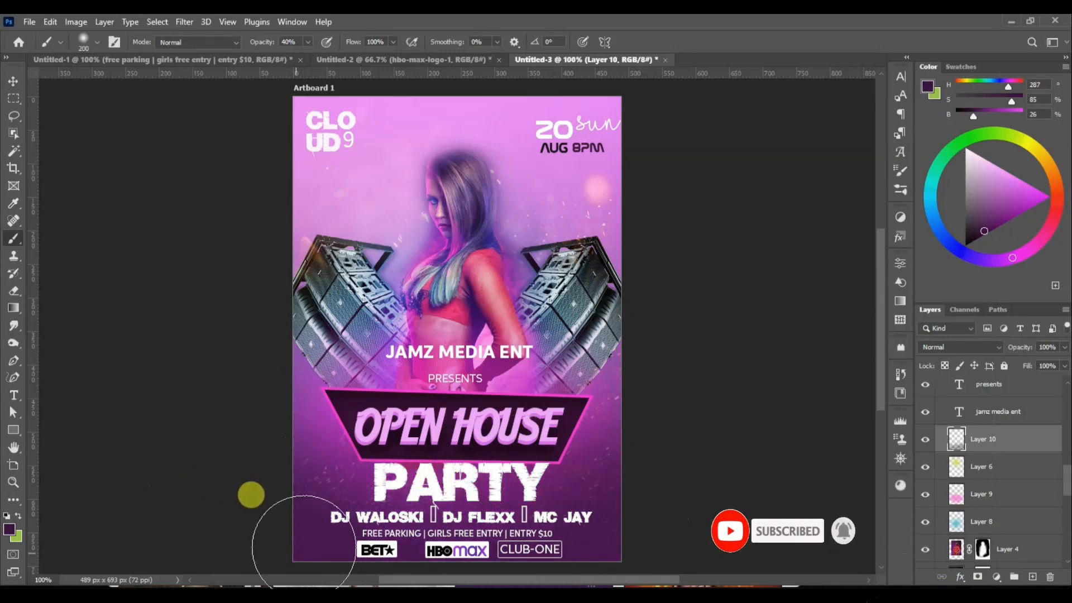
pyautogui.press('[')
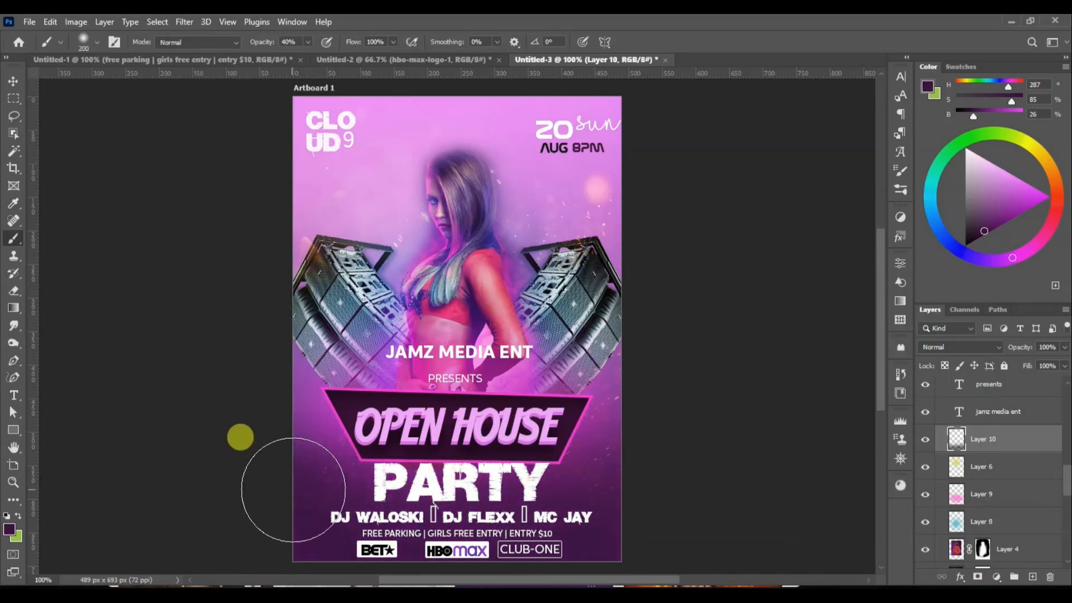
pyautogui.moveTo(1019, 349); pyautogui.dragTo(989, 348)
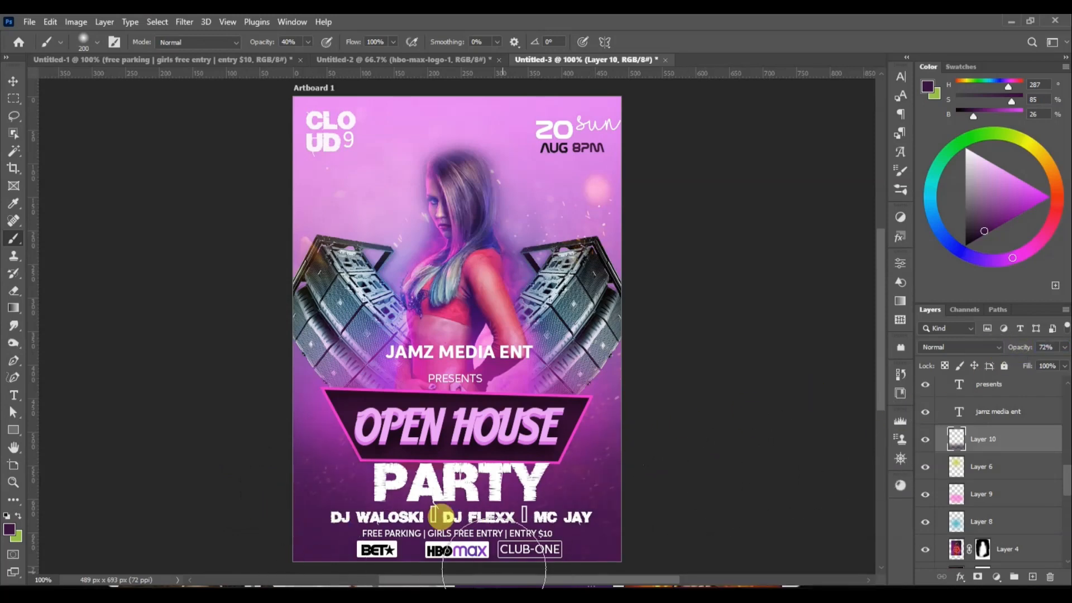
# - Add a new layer and a linear 90° dark-purple-to-transparent gradient fill above it, shifting the gradient upward on the poster
pyautogui.click(1032, 576)
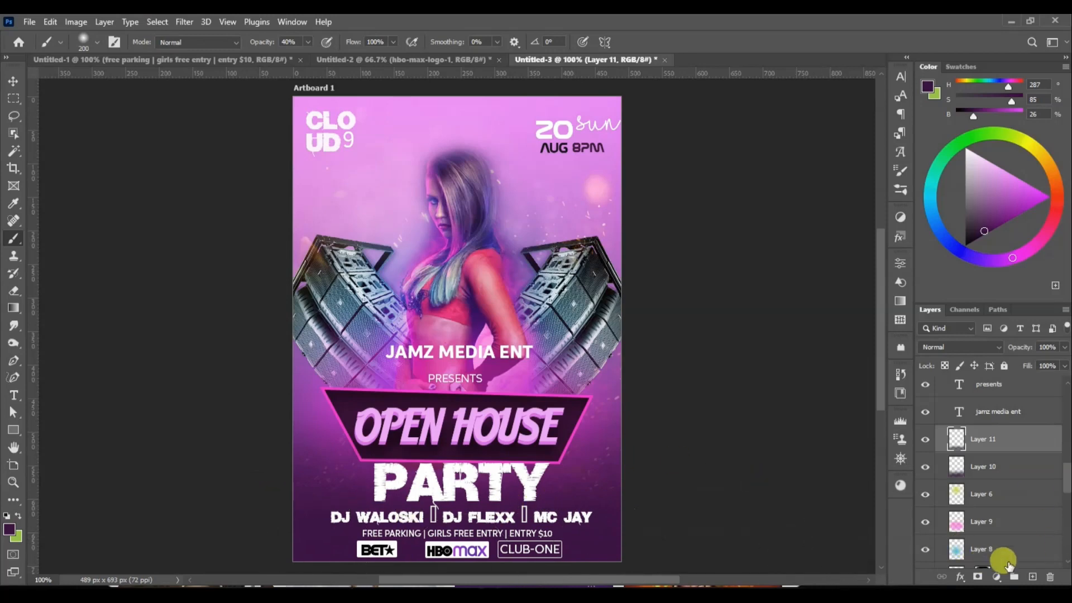
pyautogui.click(996, 576)
pyautogui.click(893, 359)
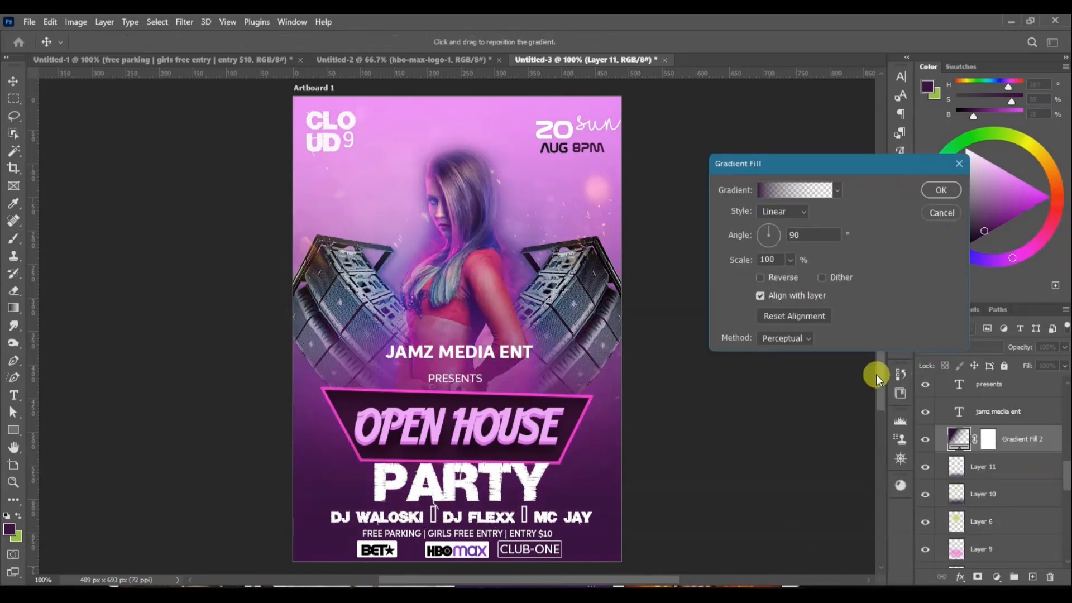
pyautogui.click(838, 189)
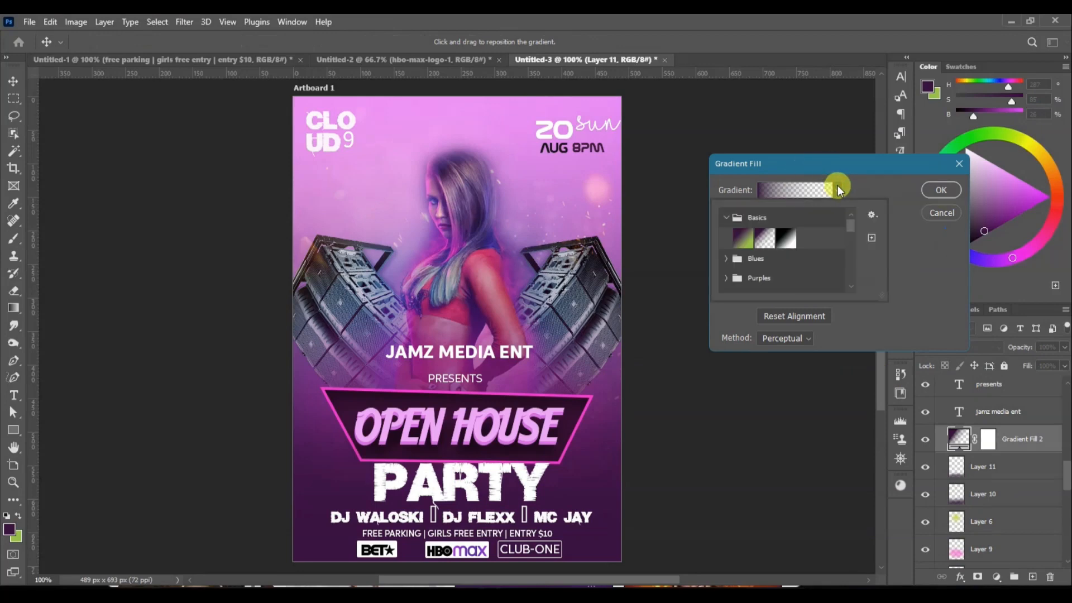
pyautogui.click(837, 188)
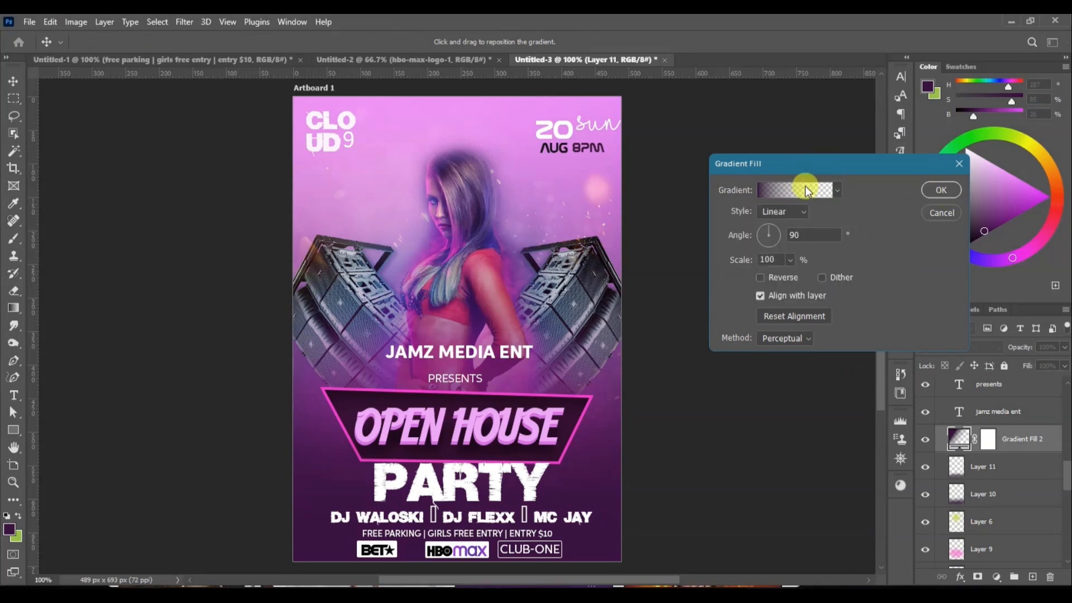
pyautogui.moveTo(559, 333); pyautogui.dragTo(560, 277)
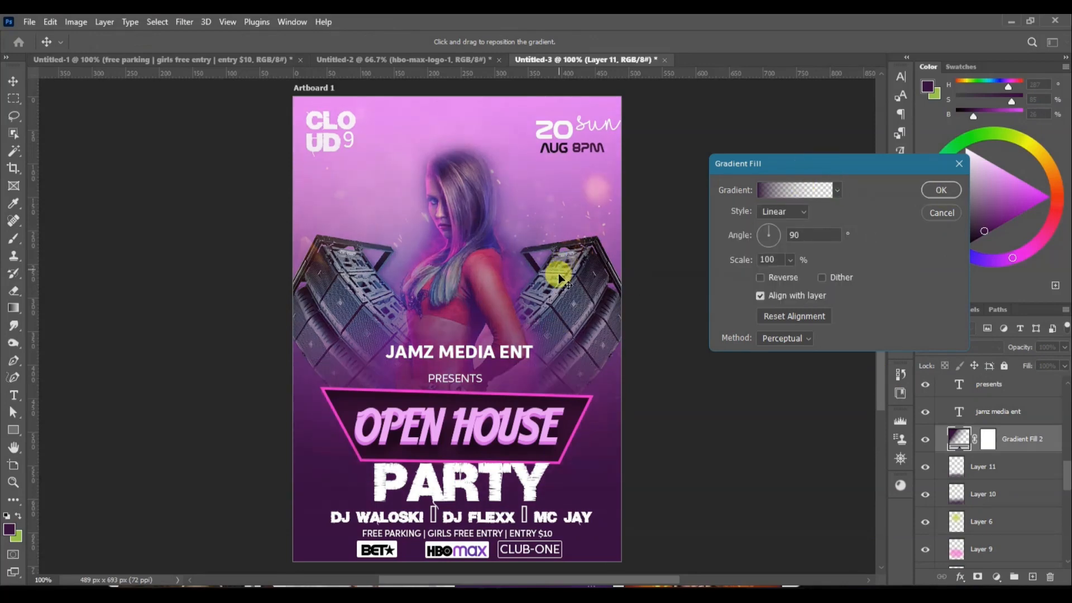
pyautogui.click(940, 192)
# - Invert the gradient fill's mask and paint white across the poster's bottom with a 300 px brush, raising brush opacity to 80%
pyautogui.press('b')
pyautogui.click(986, 447)
pyautogui.hotkey('ctrl', 'i')
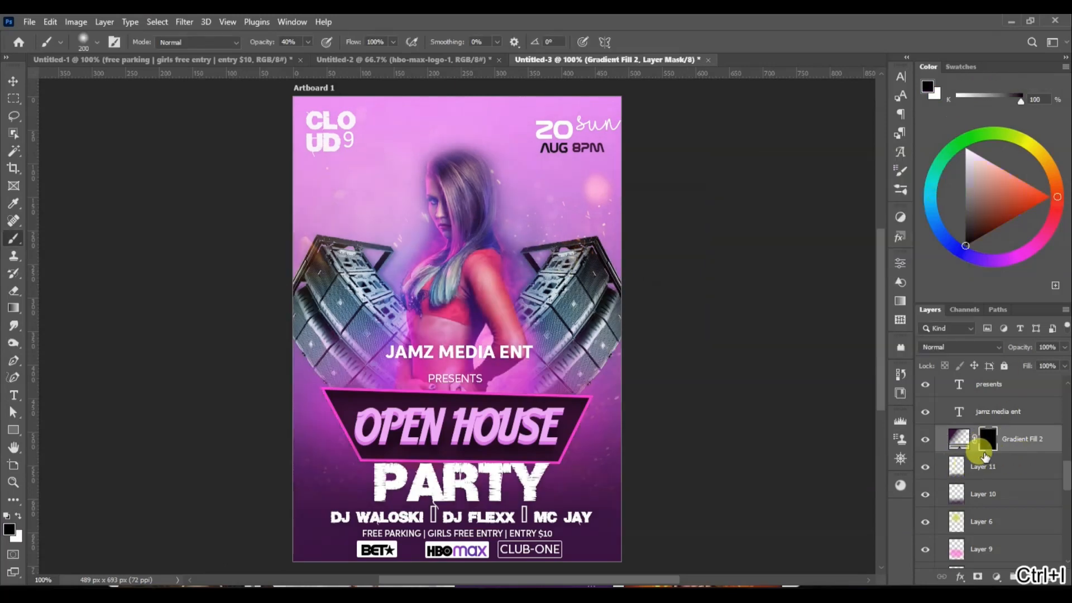
pyautogui.press(']')
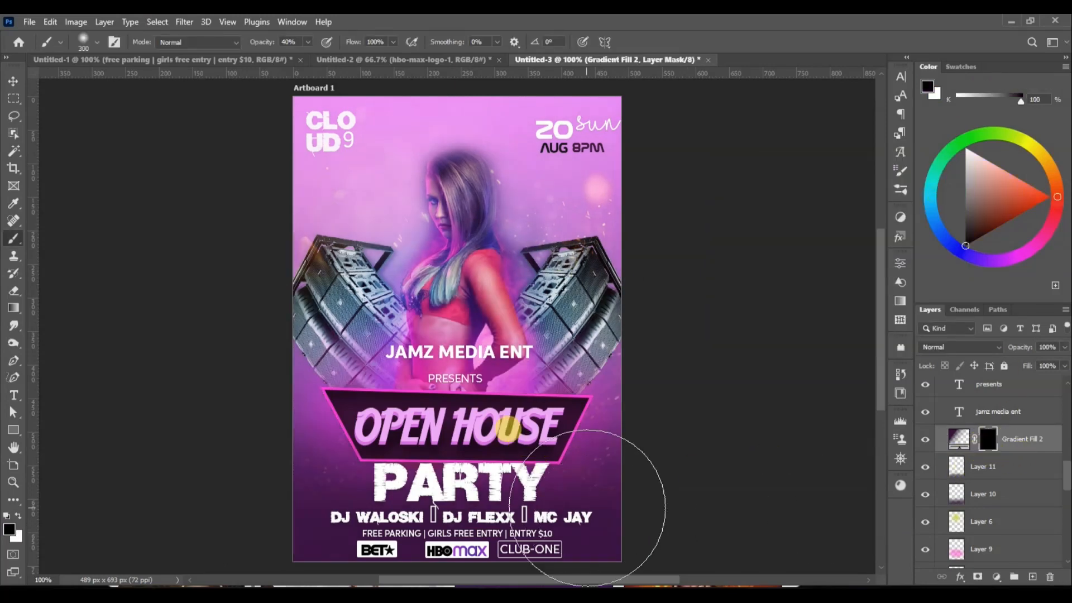
pyautogui.press('x')
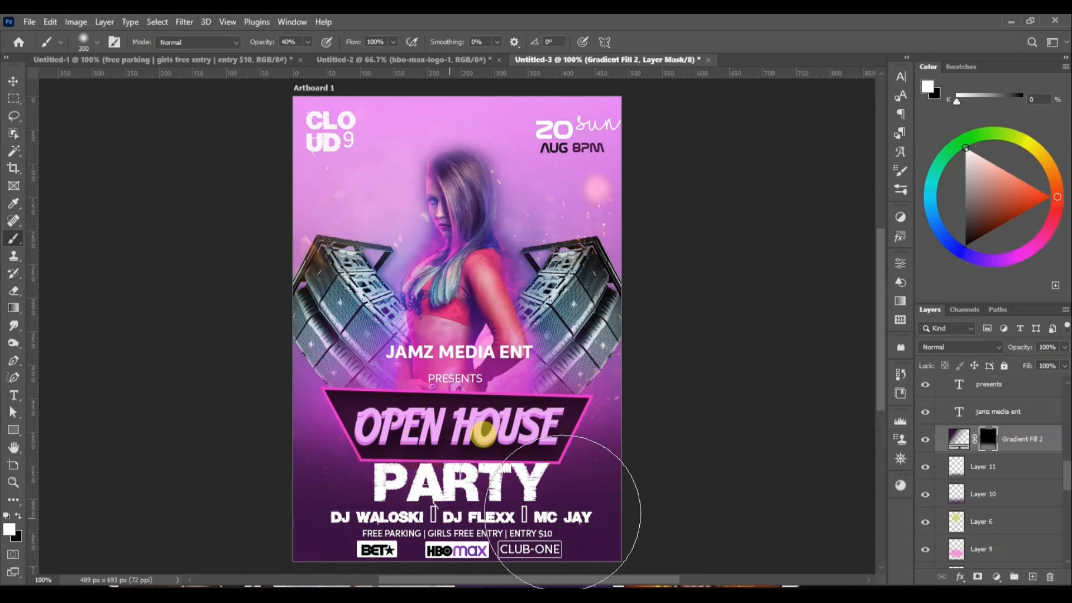
pyautogui.moveTo(563, 513); pyautogui.dragTo(392, 518)
pyautogui.moveTo(254, 42); pyautogui.dragTo(285, 44)
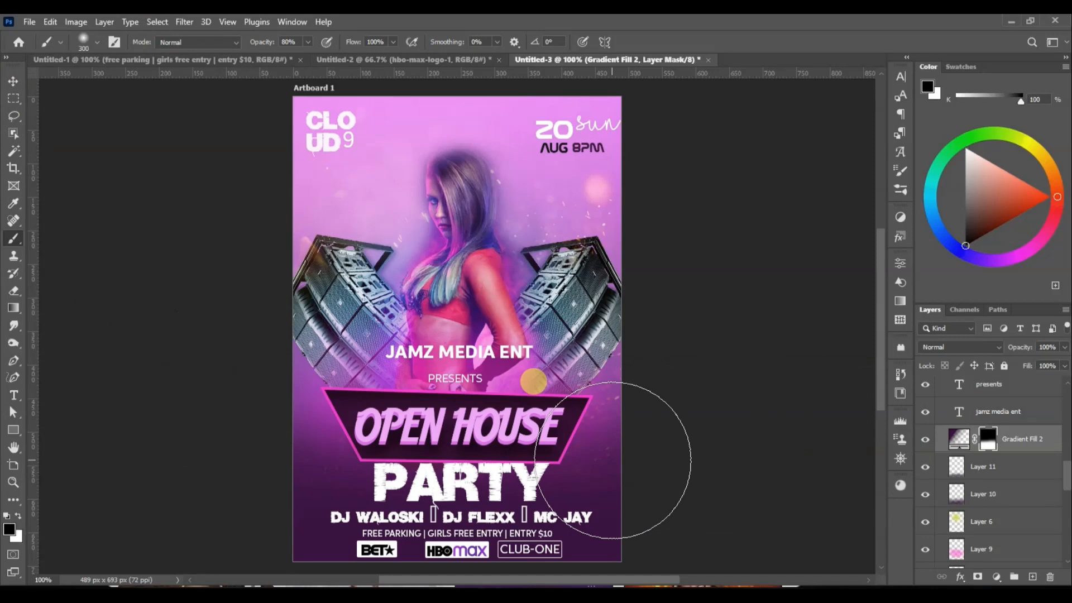
# - Soften the upper part of the gradient mask by painting black around the title at 41% brush opacity
pyautogui.moveTo(261, 43); pyautogui.dragTo(240, 44)
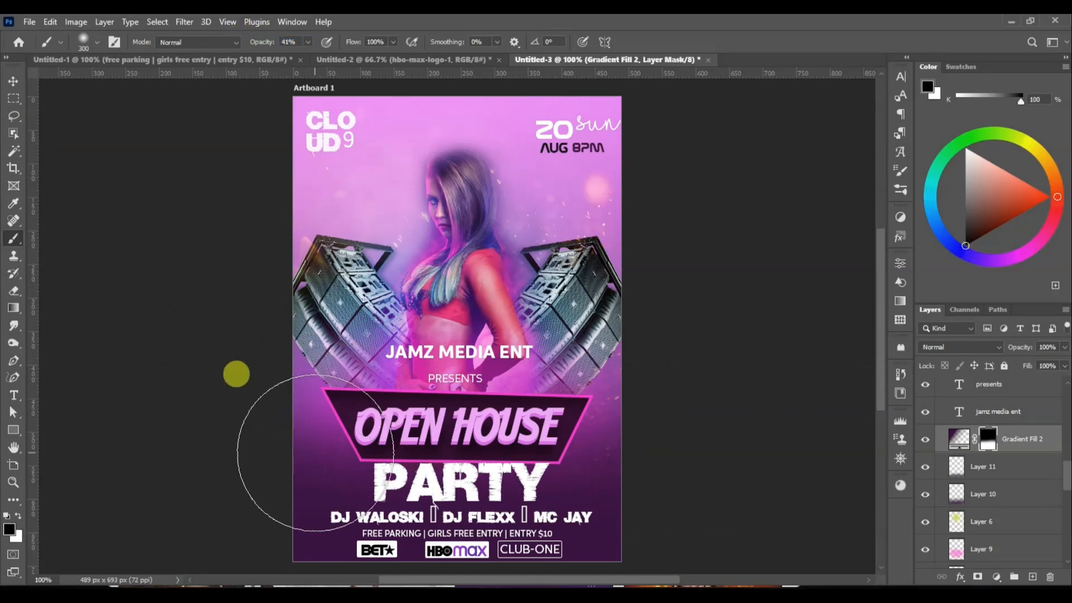
pyautogui.moveTo(316, 452)
pyautogui.mouseDown()
pyautogui.moveTo(527, 478)
pyautogui.moveTo(595, 440)
pyautogui.moveTo(327, 449)
pyautogui.moveTo(389, 449)
pyautogui.moveTo(371, 429)
pyautogui.moveTo(572, 369)
pyautogui.mouseUp()
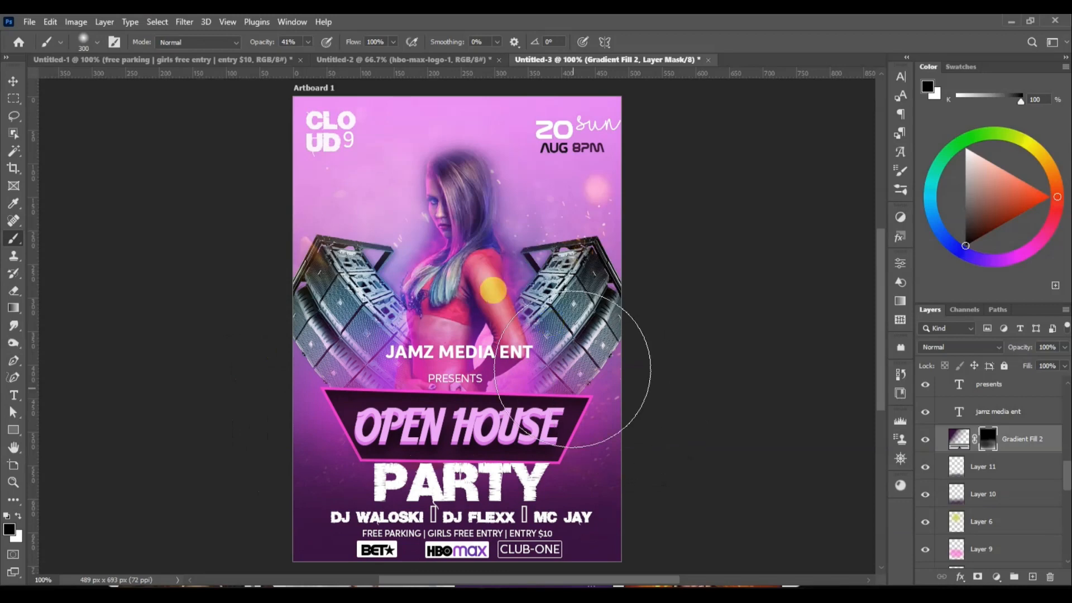
pyautogui.click(13, 82)
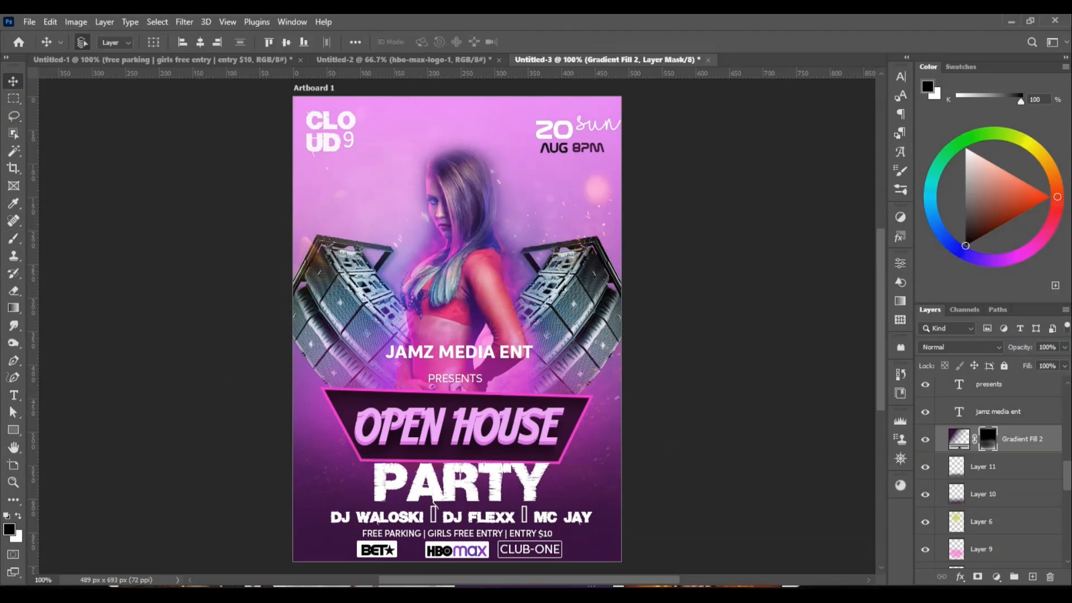
# - Nudge the JAMZ MEDIA ENT text slightly left and move PRESENTS slightly up towards it
pyautogui.click(444, 358)
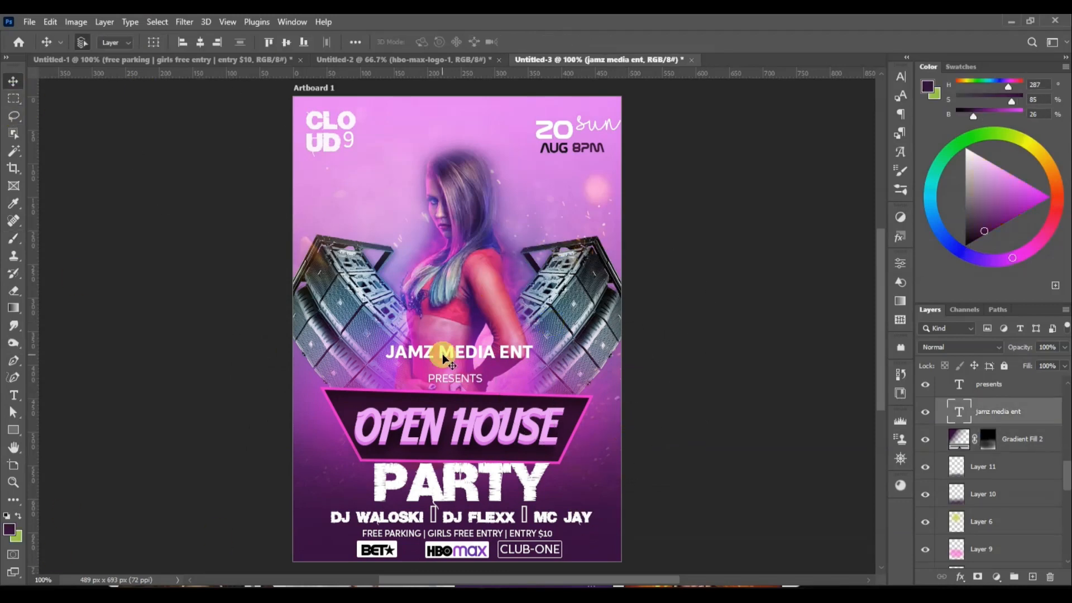
pyautogui.click(454, 381)
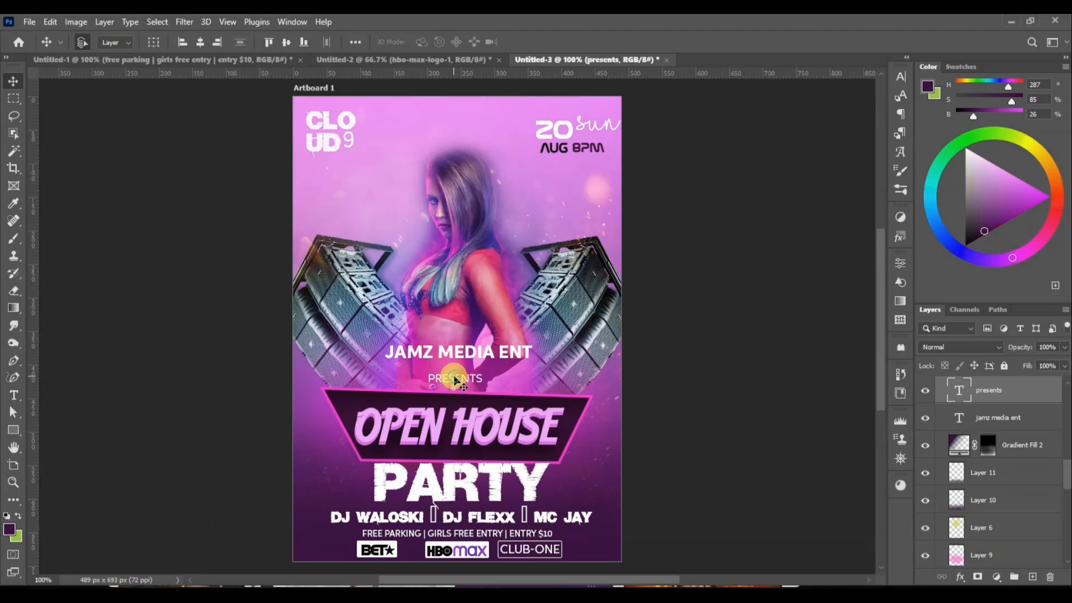
# - Collapse and select Group 1, which holds the OPEN HOUSE lettering copy, and add a Gradient Overlay effect to it
pyautogui.click(459, 427)
pyautogui.scroll(2, 1067, 414)
pyautogui.scroll(1, 1066, 414)
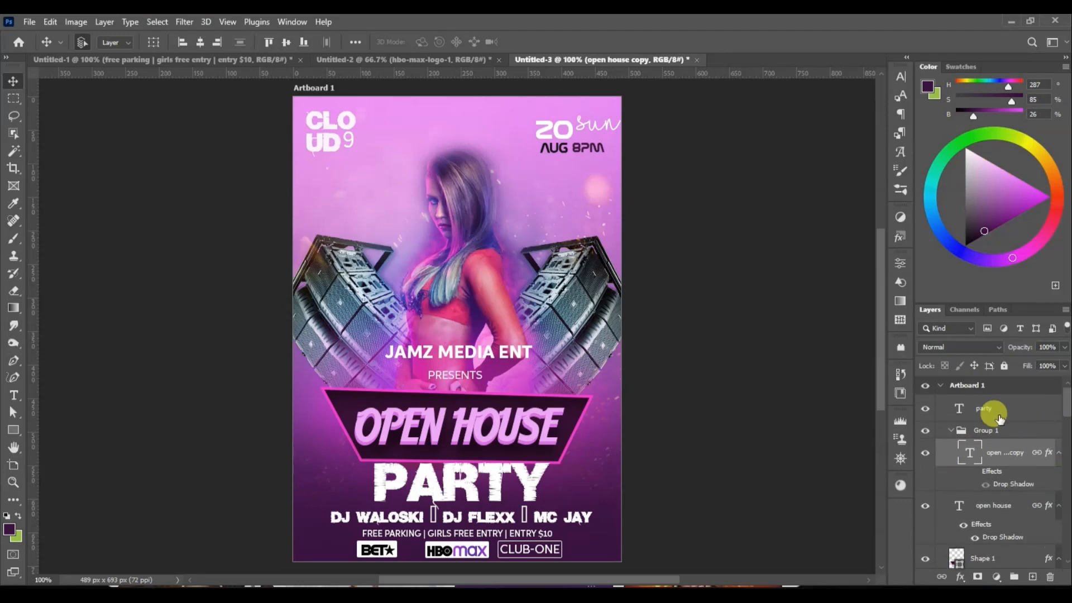
pyautogui.click(950, 430)
pyautogui.click(961, 578)
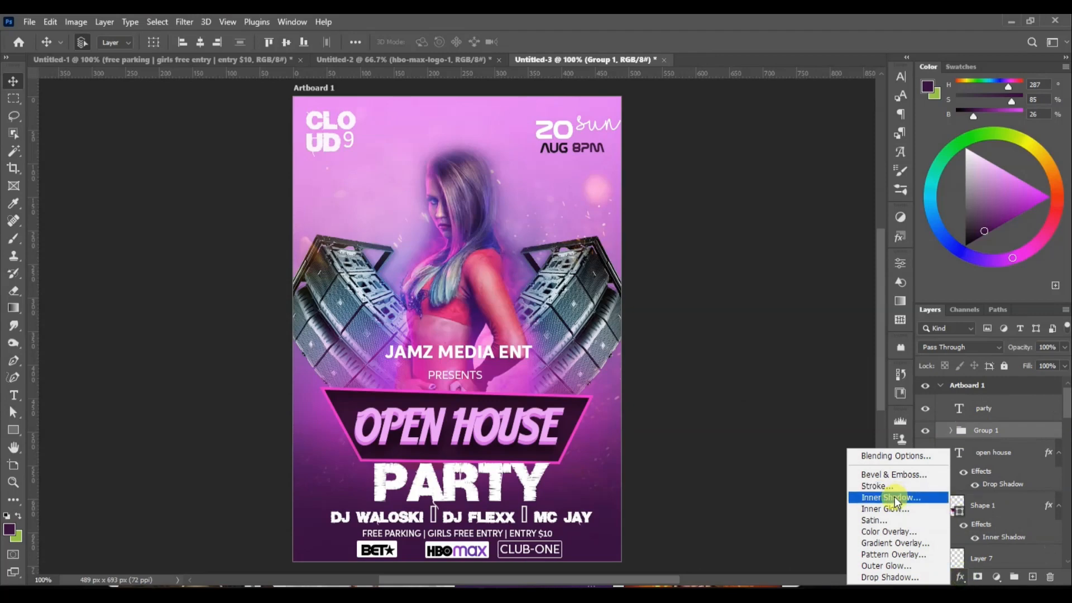
pyautogui.click(888, 543)
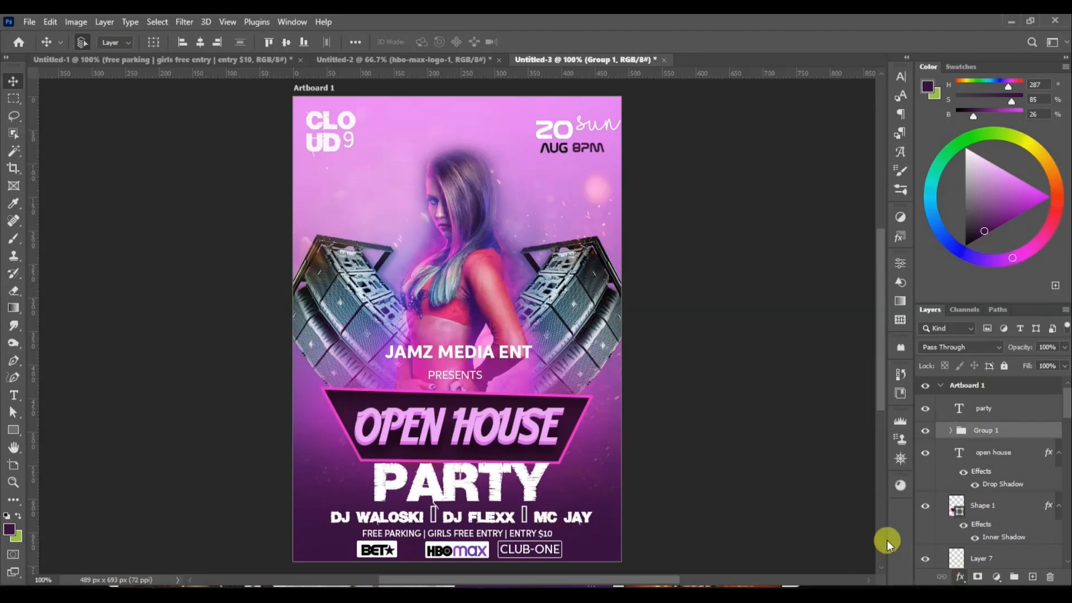
# - Try different blend modes for the pink gradient overlay, settle on Hue at 100% opacity and apply the layer style
pyautogui.click(826, 112)
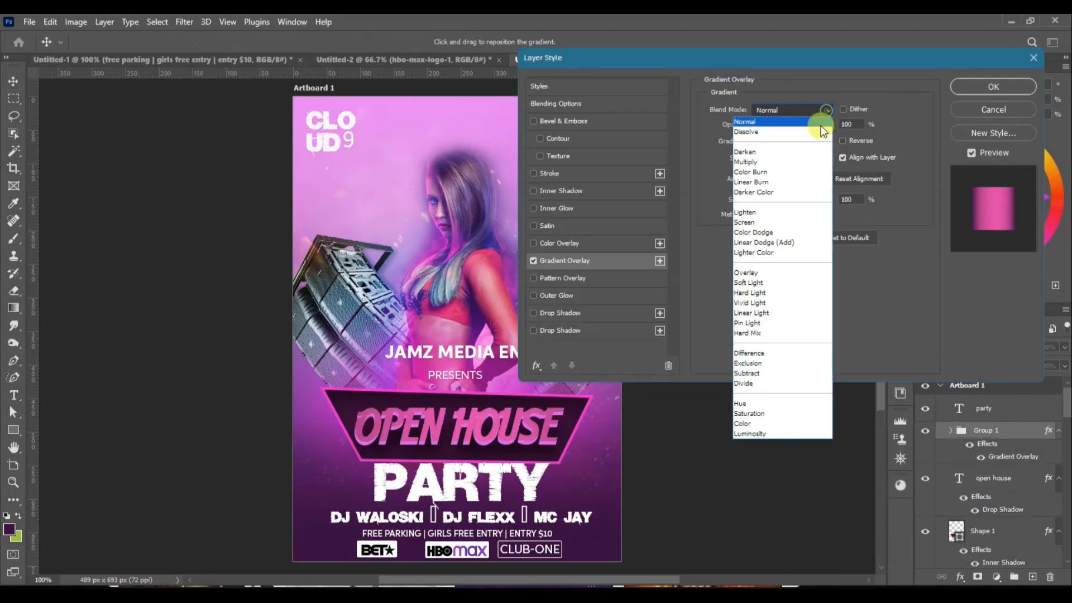
pyautogui.click(796, 240)
pyautogui.press('Down')
pyautogui.press('Down')
pyautogui.press('Down')
pyautogui.press('Down')
pyautogui.press('Down')
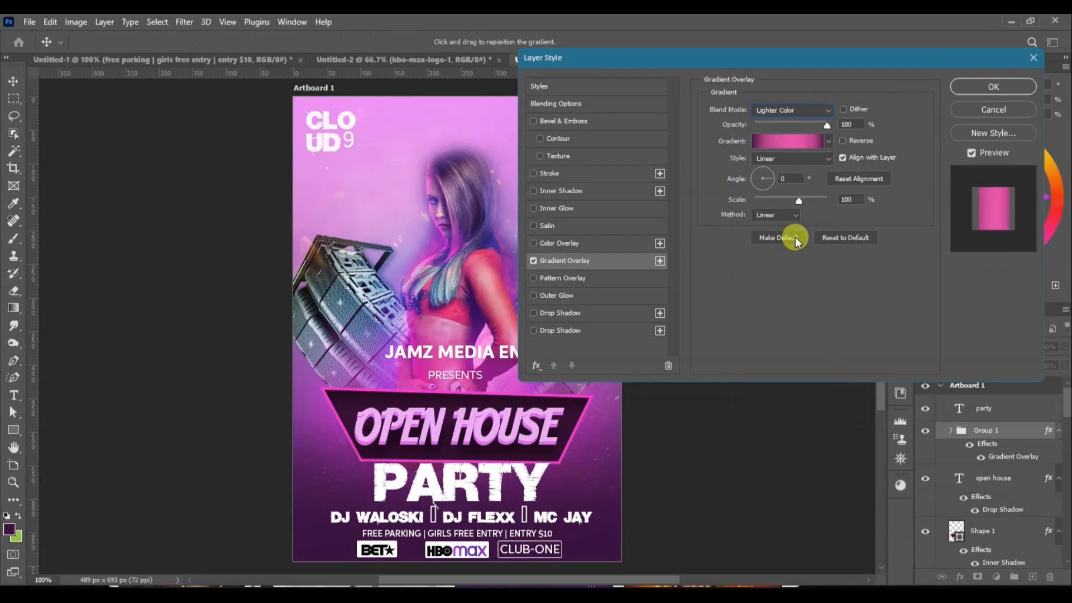
pyautogui.press('Down')
pyautogui.press('Down')
pyautogui.press('Down')
pyautogui.press('Down')
pyautogui.press('Down')
pyautogui.press('Down')
pyautogui.press('Down')
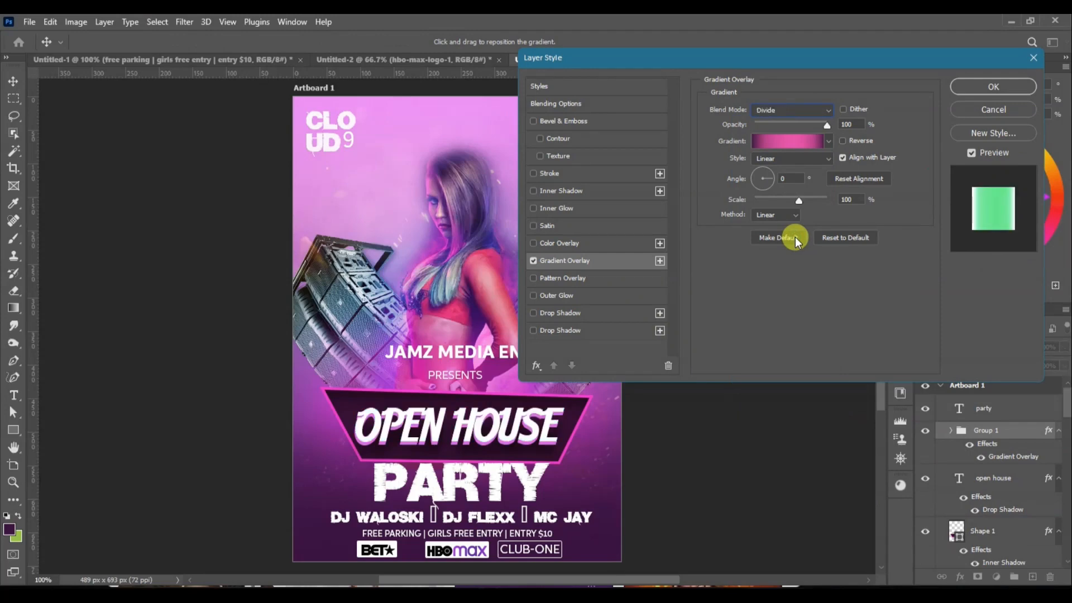
pyautogui.press('Down')
pyautogui.press('Down')
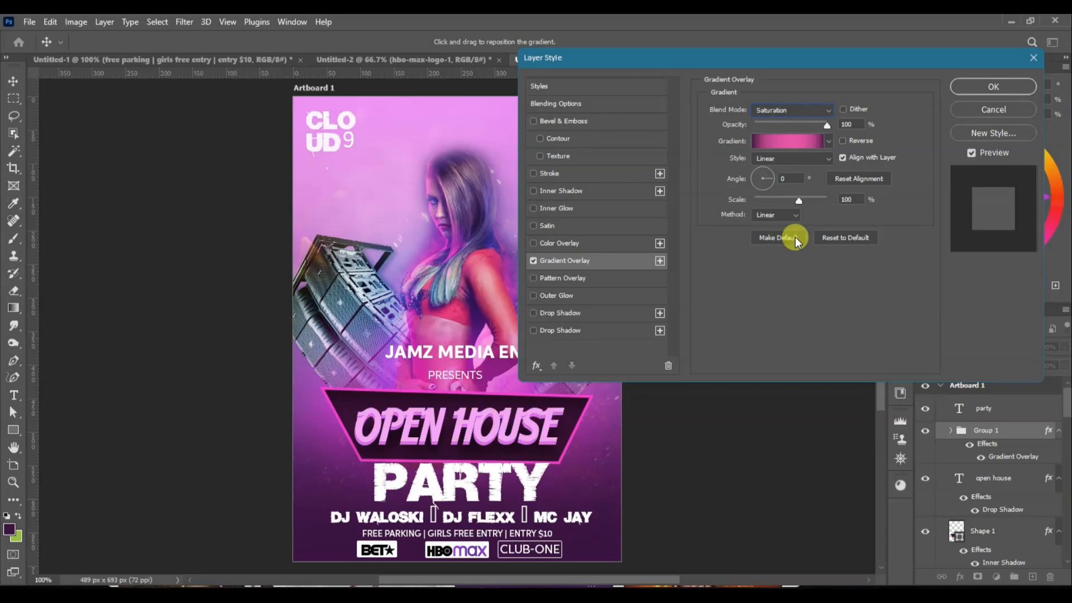
pyautogui.press('Up')
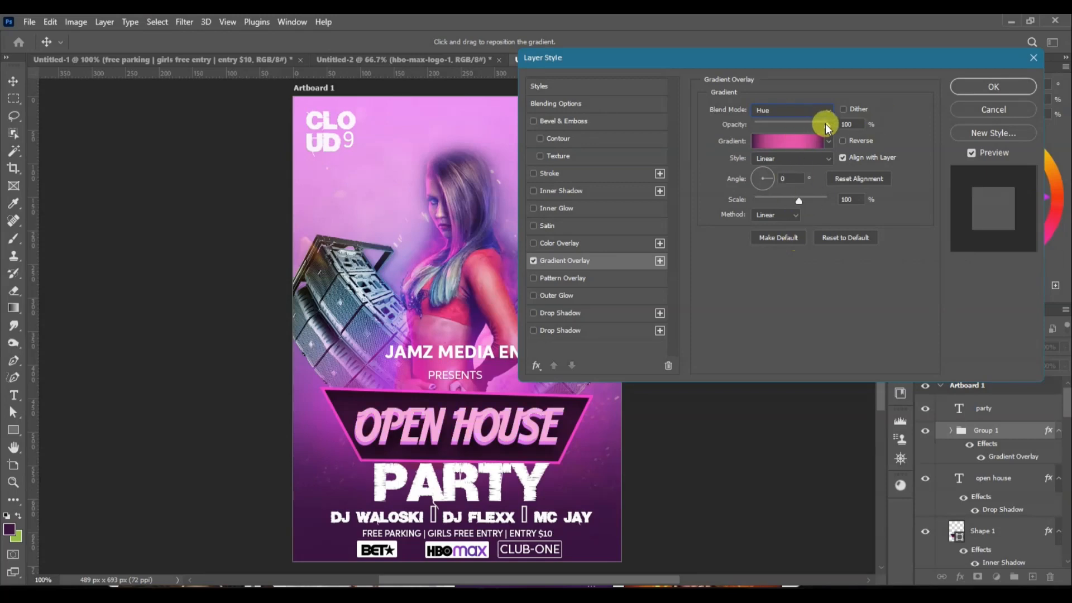
pyautogui.click(958, 87)
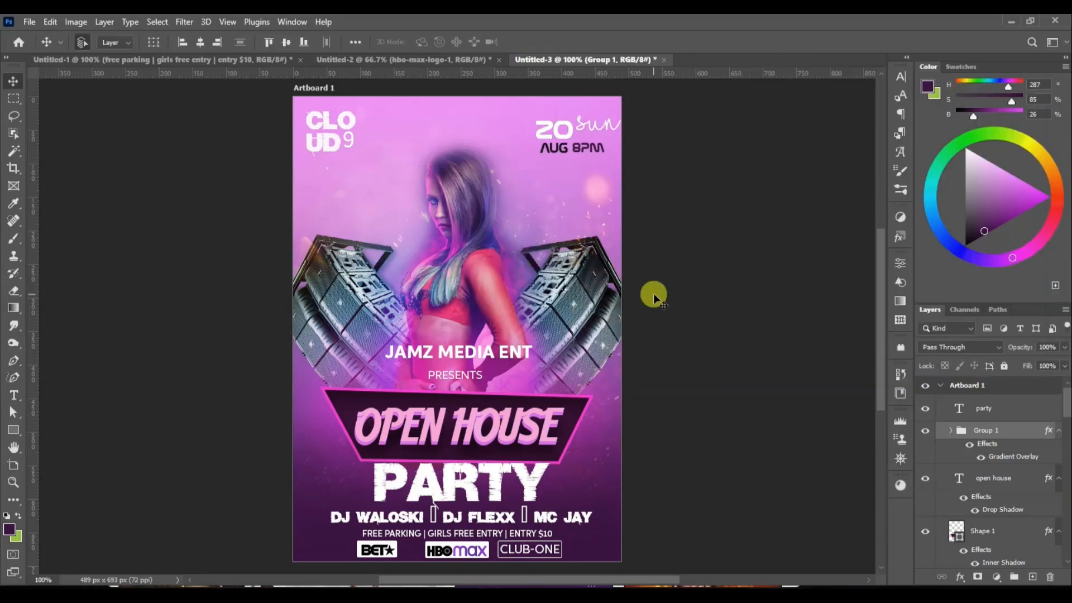